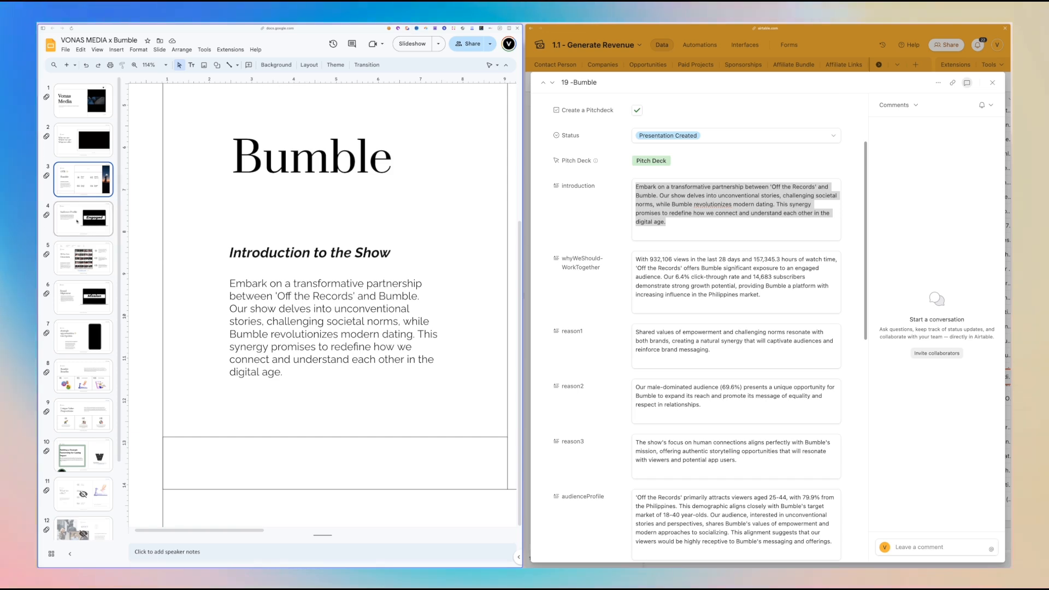
# Review the Bumble record's generated pitch text alongside the slides of the VONAS MEDIA x Bumble presentation.
pyautogui.scroll(-1, 801, 325)
pyautogui.scroll(-5, 802, 325)
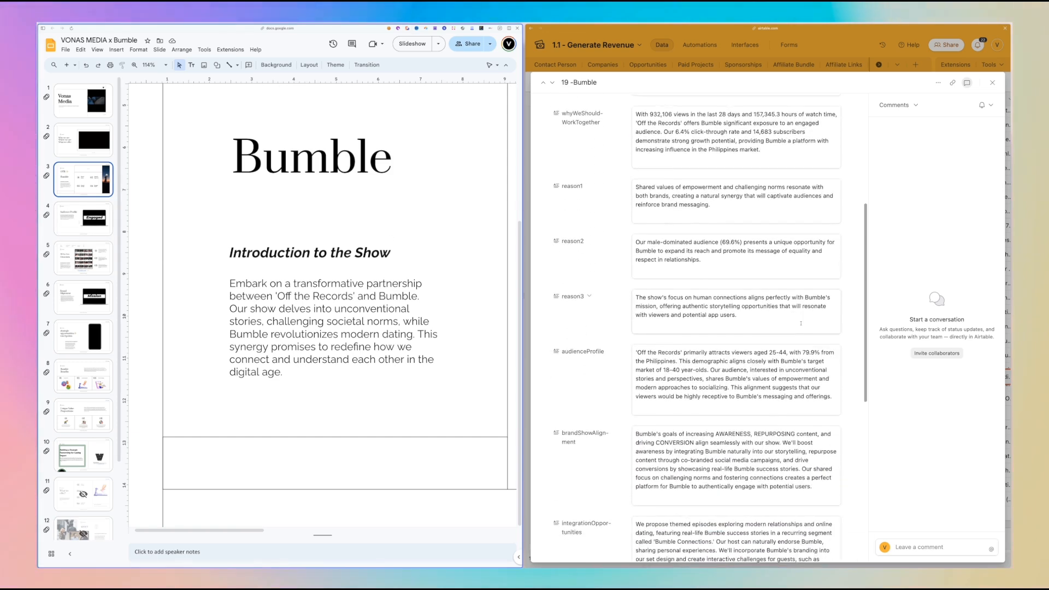
pyautogui.click(86, 233)
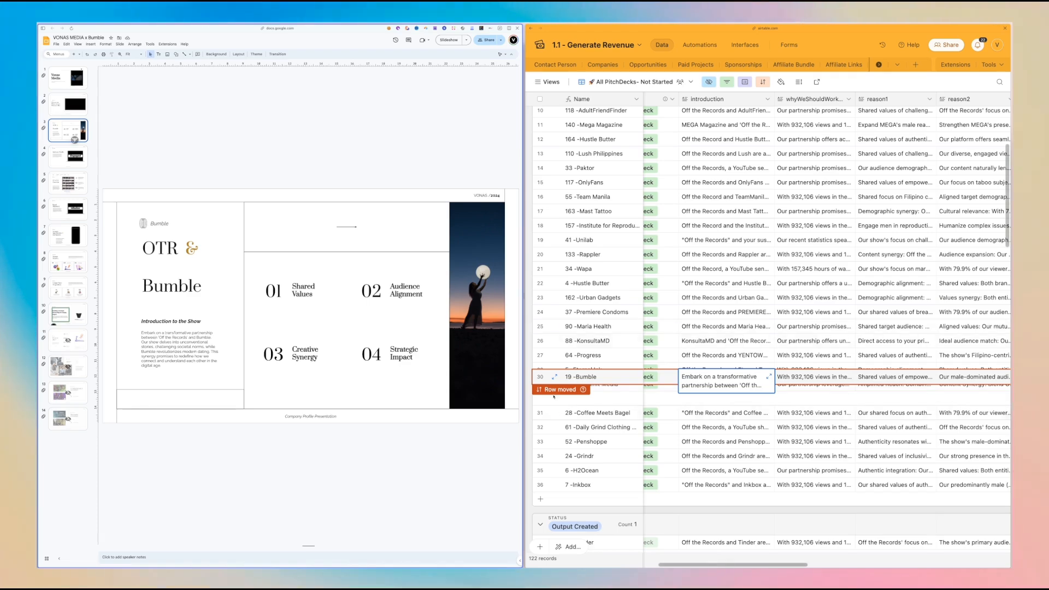
pyautogui.click(554, 376)
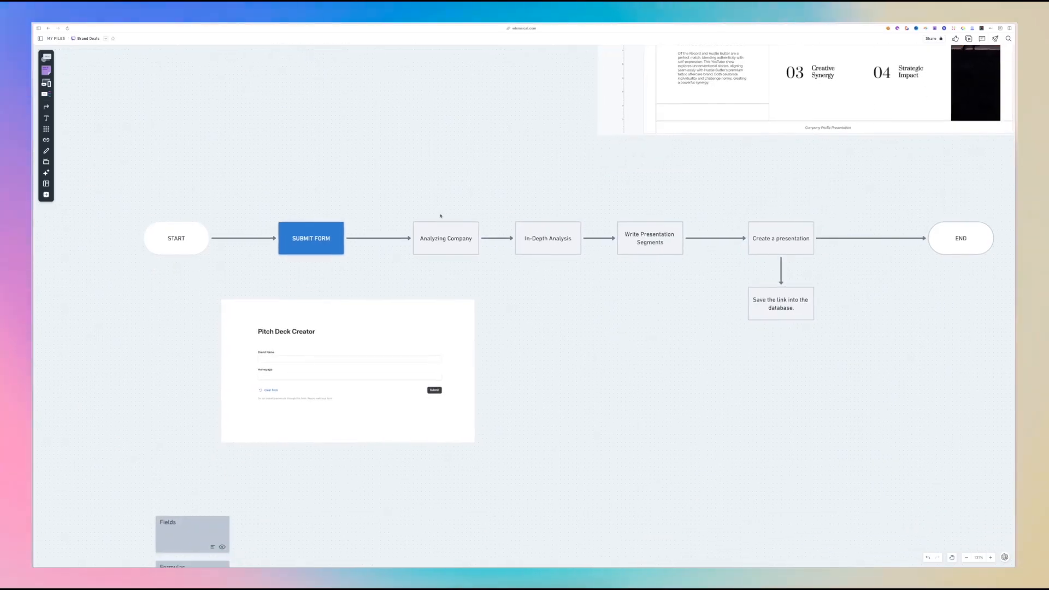
# Look over the Brand Deals flowchart and the Pitch Deck Creator table, and open the Pitch Deck Creator form at its Brand Name field.
pyautogui.scroll(2, 441, 215)
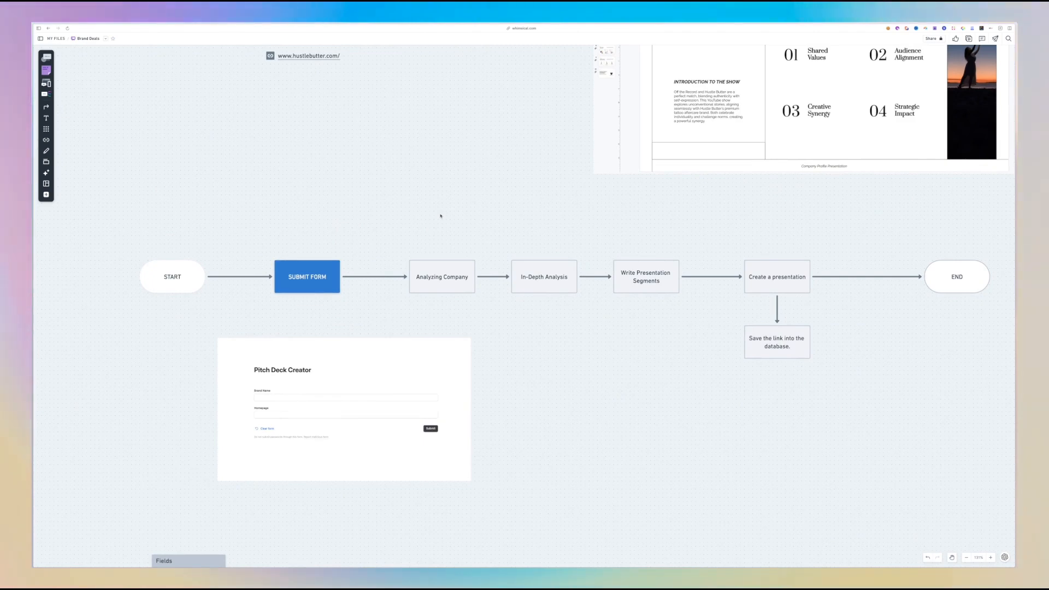
pyautogui.scroll(5, 346, 175)
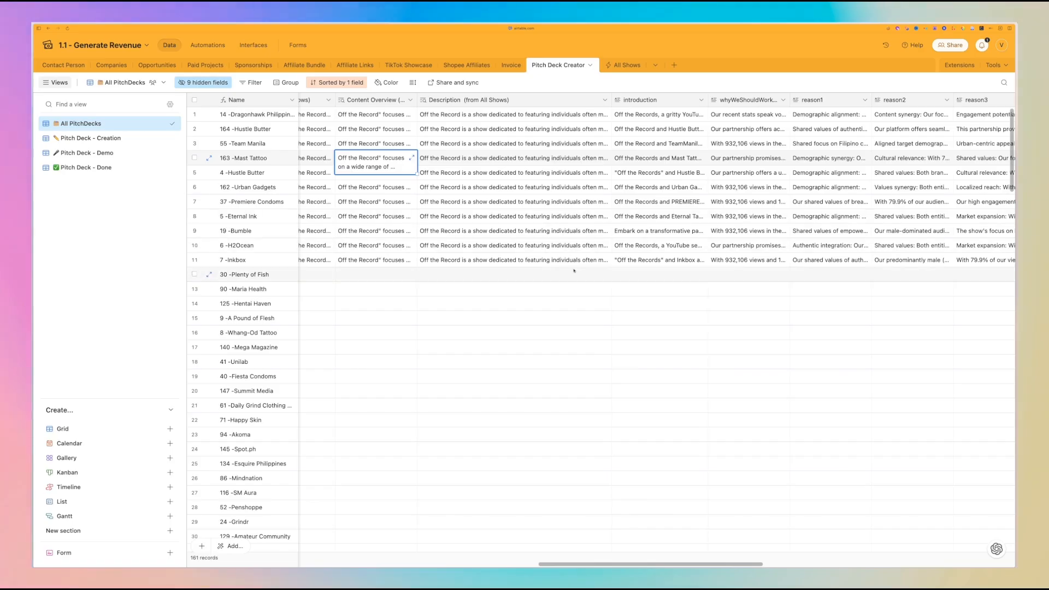
pyautogui.hscroll(-2, 578, 265)
pyautogui.moveTo(35, 193)
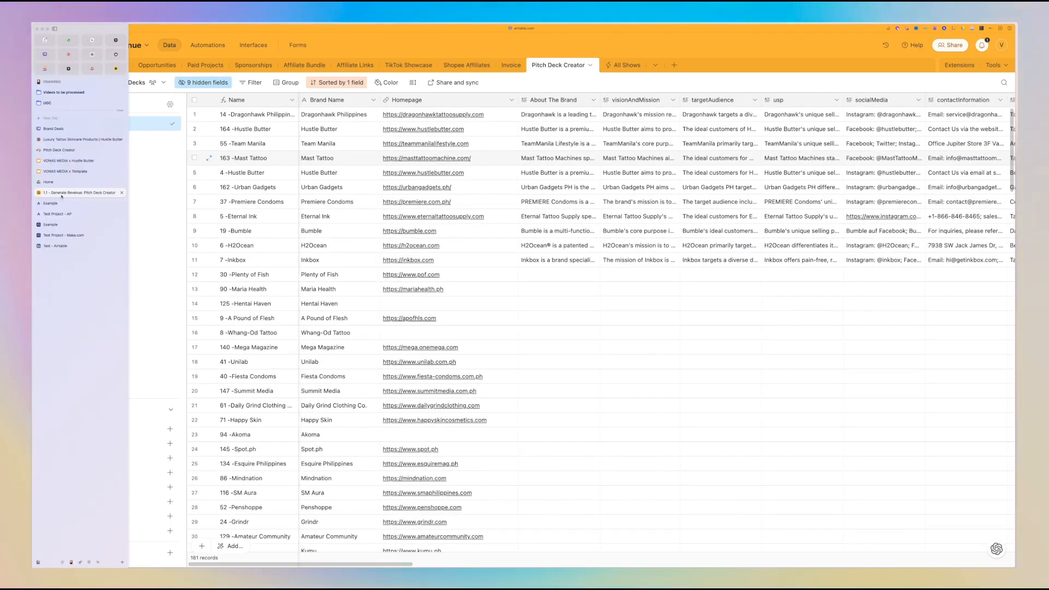
pyautogui.click(63, 149)
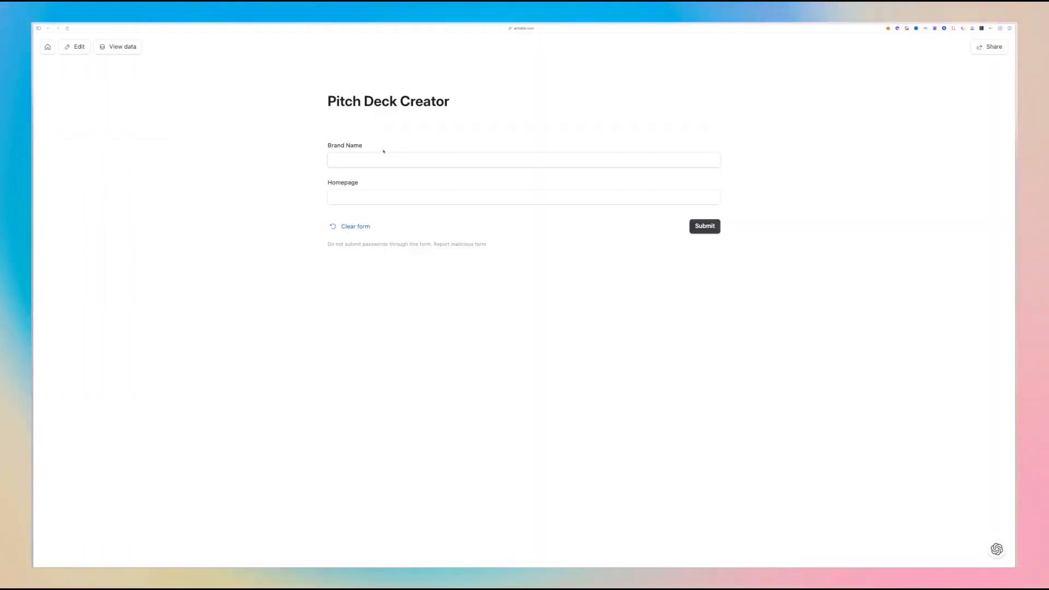
pyautogui.click(352, 160)
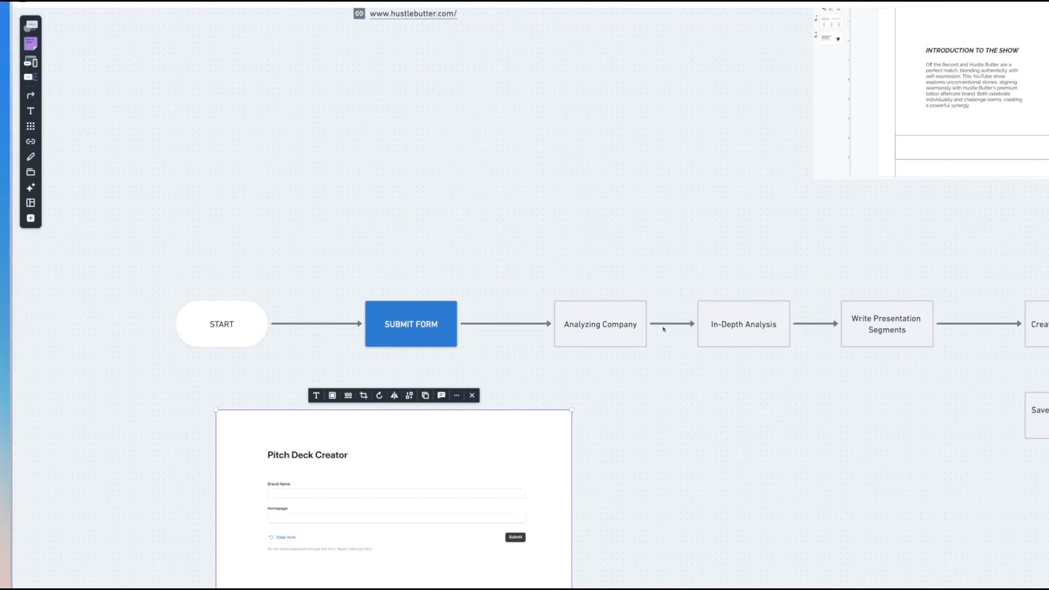
# Examine the flowchart stages from Analyzing Company through Write Presentation Segments on the Brand Deals board.
pyautogui.hscroll(2, 728, 369)
pyautogui.scroll(4, 721, 368)
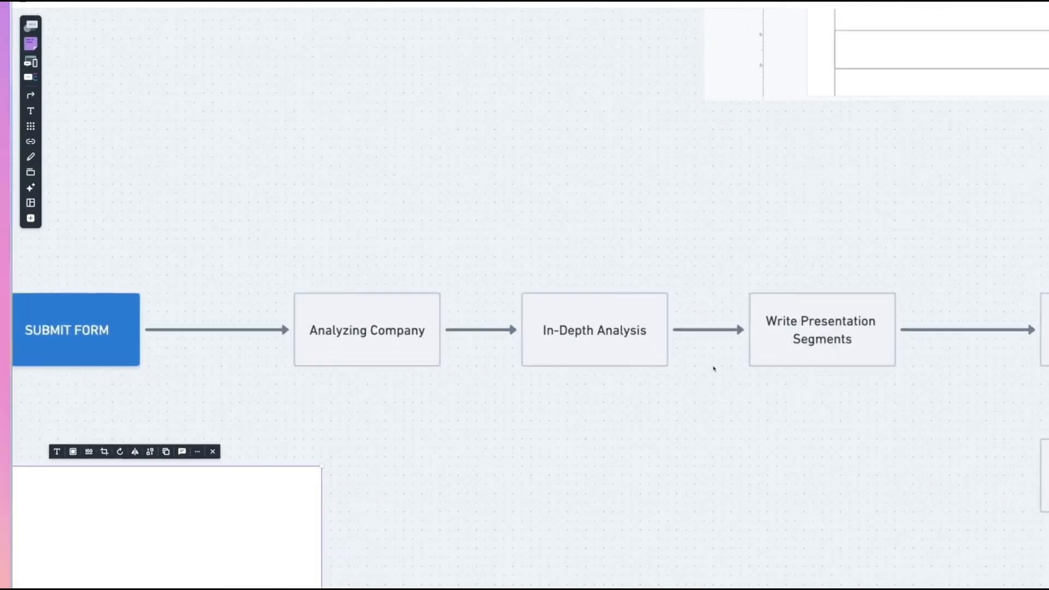
pyautogui.scroll(2, 522, 291)
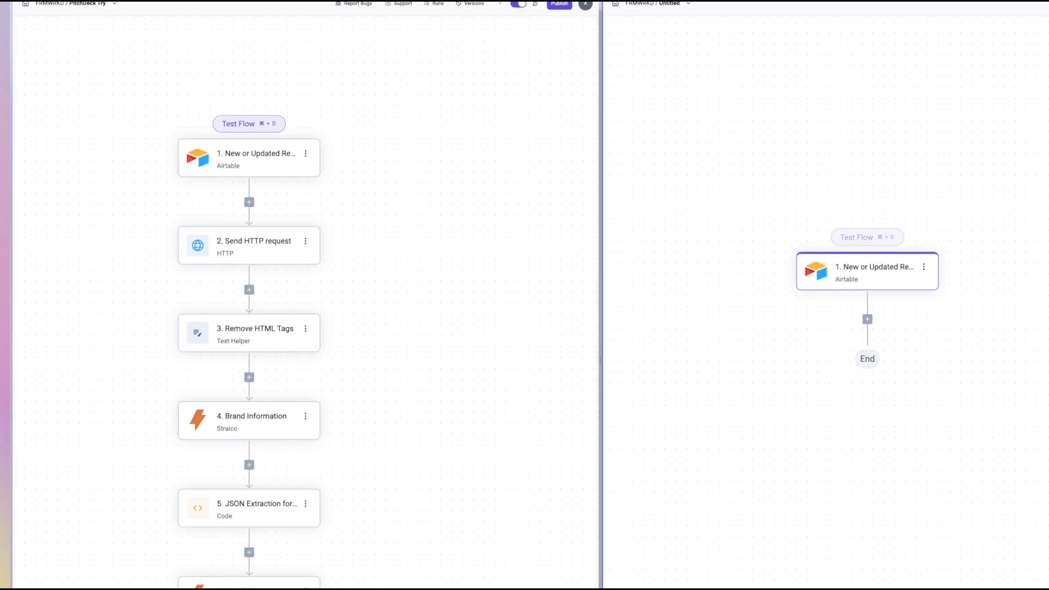
# Extend the Untitled flow with HTTP request, Remove HTML Tags and Straico Ask AI steps, and select the whole Brand Information prompt in PitchDeck Try.
pyautogui.click(667, 308)
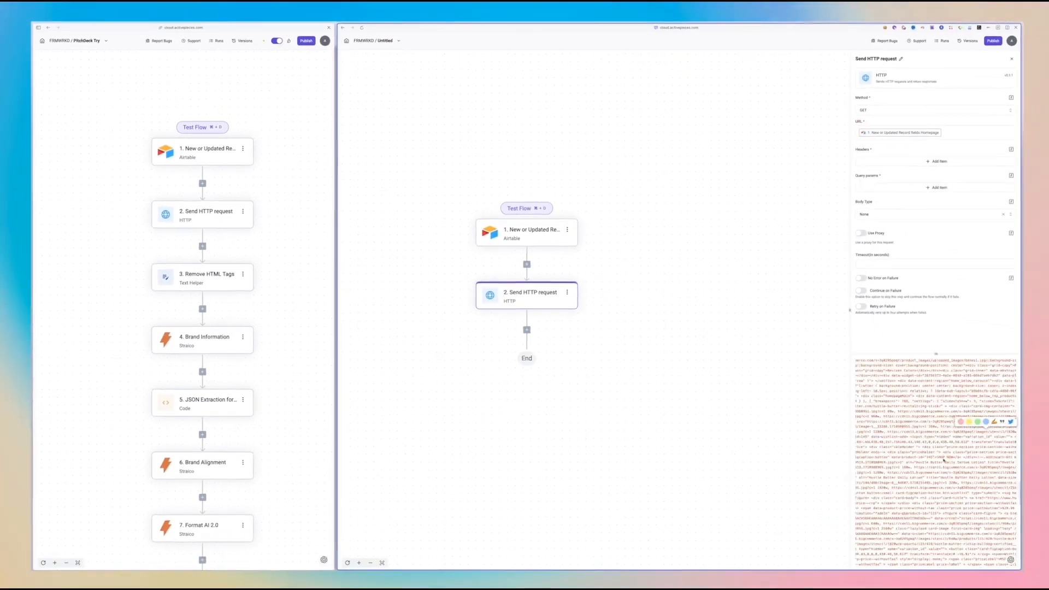
pyautogui.click(523, 326)
pyautogui.click(546, 382)
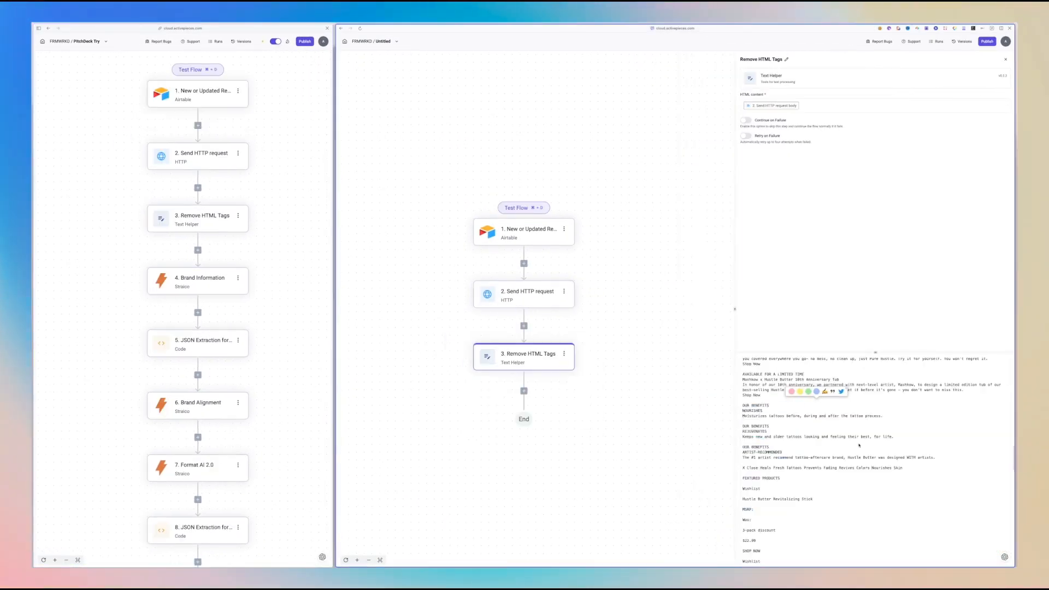
pyautogui.click(524, 391)
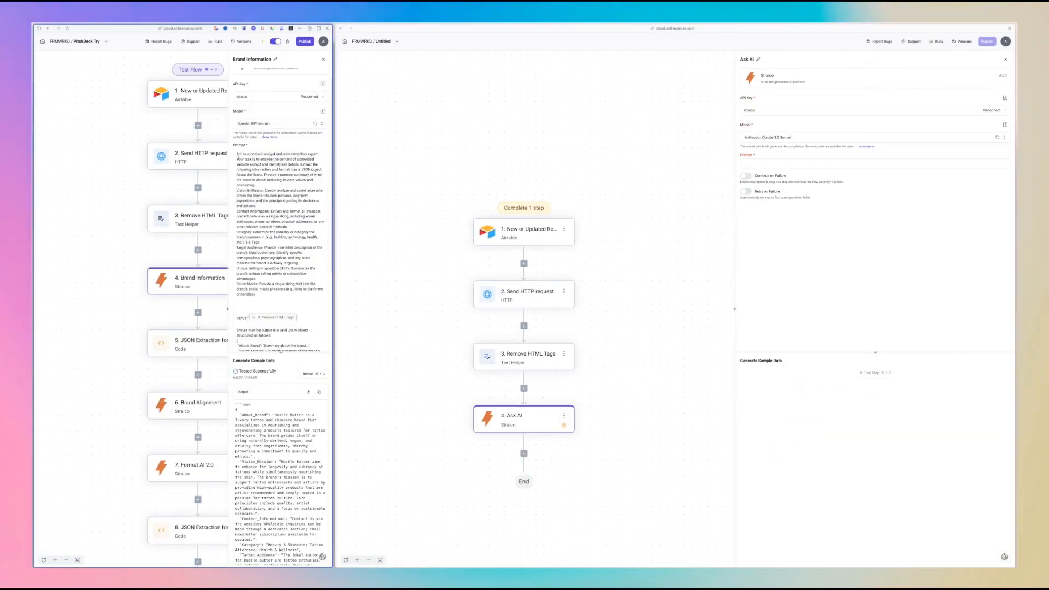
pyautogui.hotkey('ctrl', 'a')
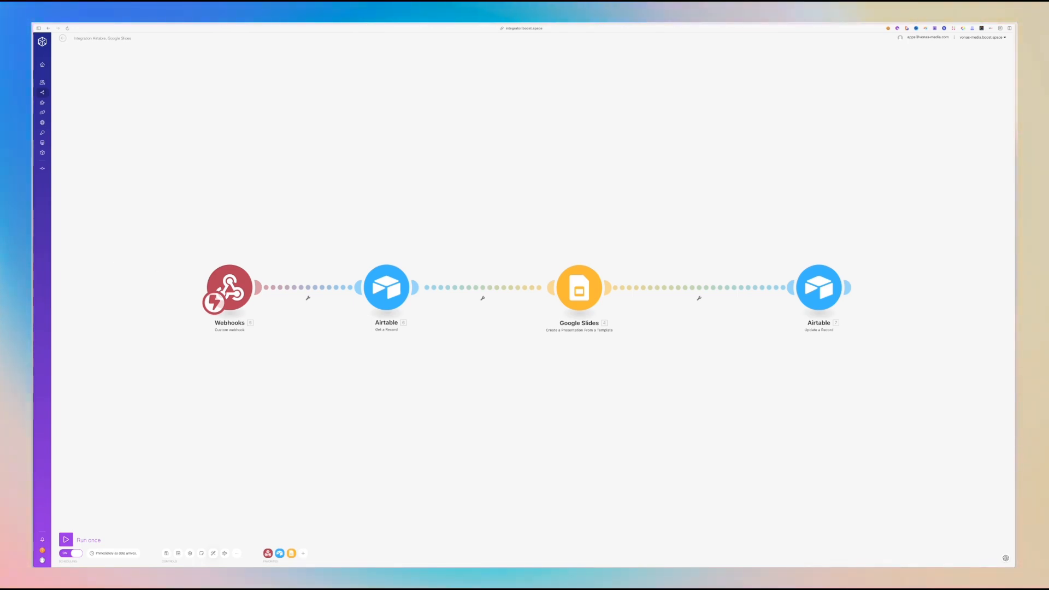
# Page through slides 3 to 5 of the VONAS MEDIA x Template presentation to examine the placeholders.
pyautogui.moveTo(34, 230)
pyautogui.click(68, 214)
pyautogui.hscroll(3, 356, 206)
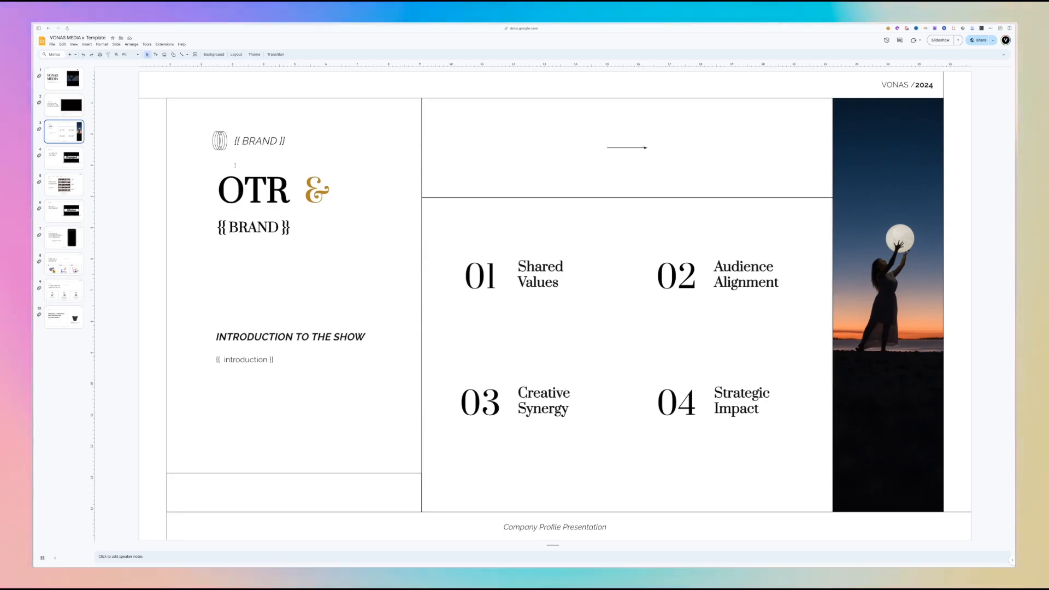
pyautogui.click(61, 161)
pyautogui.click(63, 183)
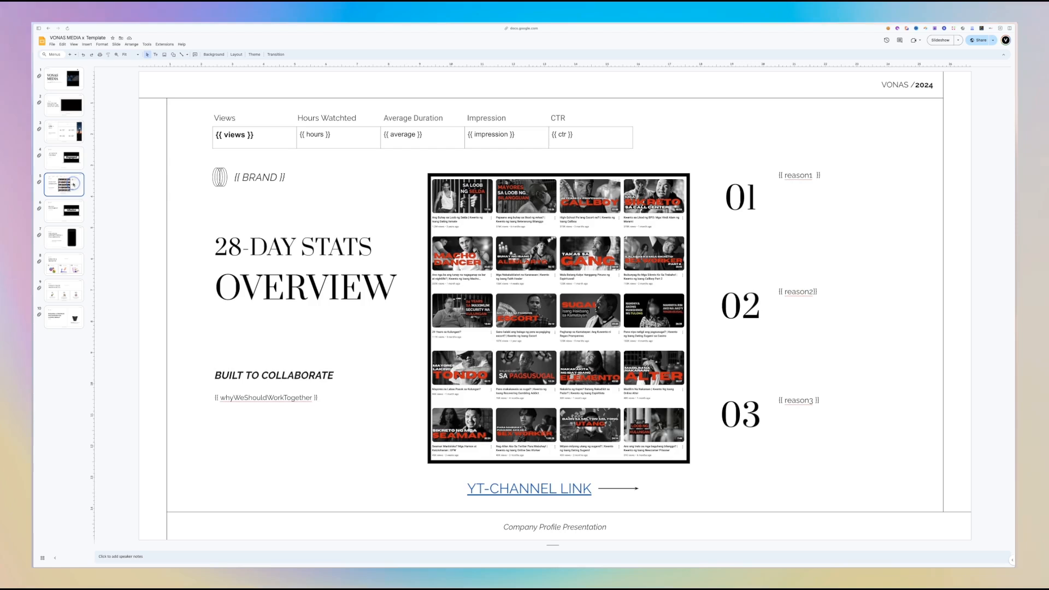
pyautogui.click(71, 156)
pyautogui.click(64, 131)
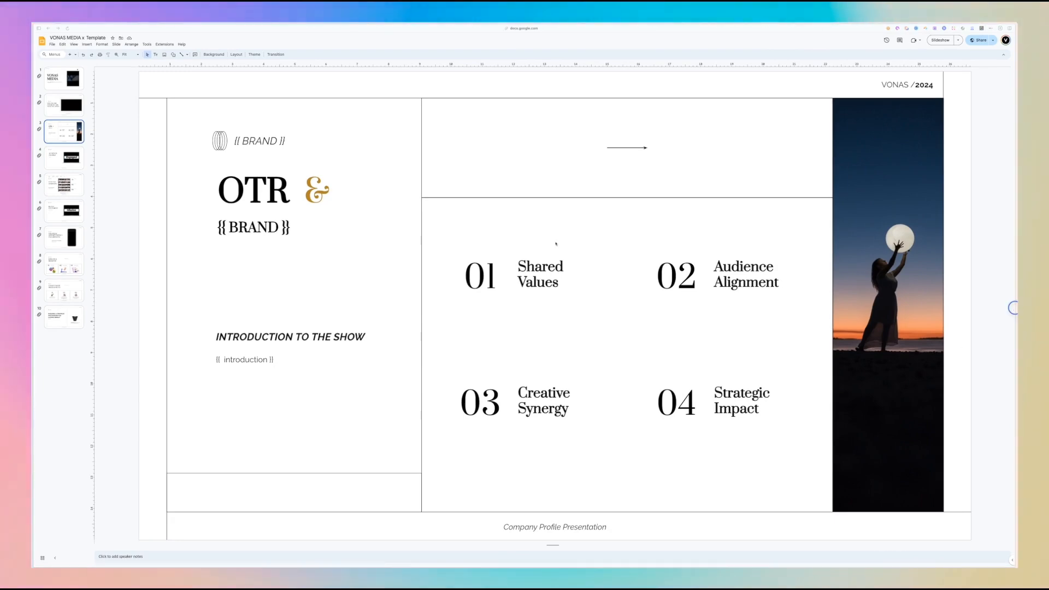
pyautogui.press('Down')
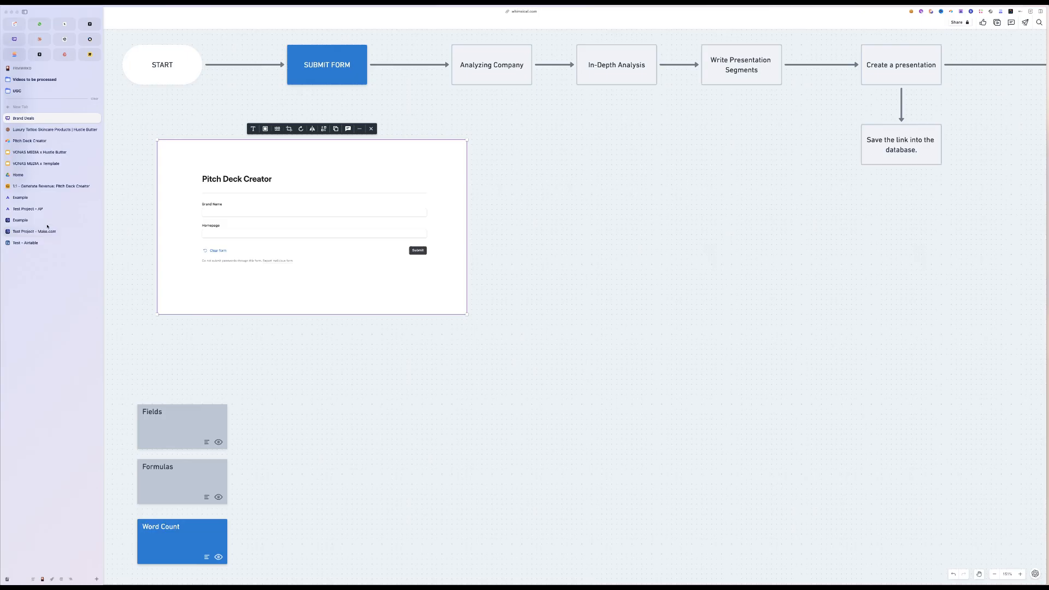
# Open the Example - Slides Creator base and browse the new-field types and the Name field's settings in Table 1.
pyautogui.click(28, 242)
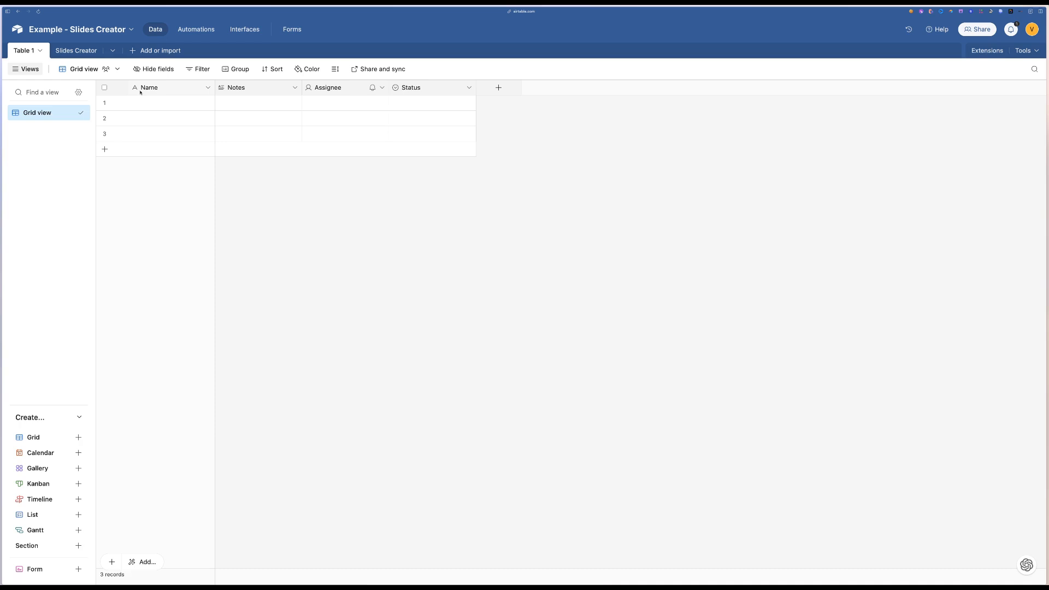
pyautogui.click(499, 87)
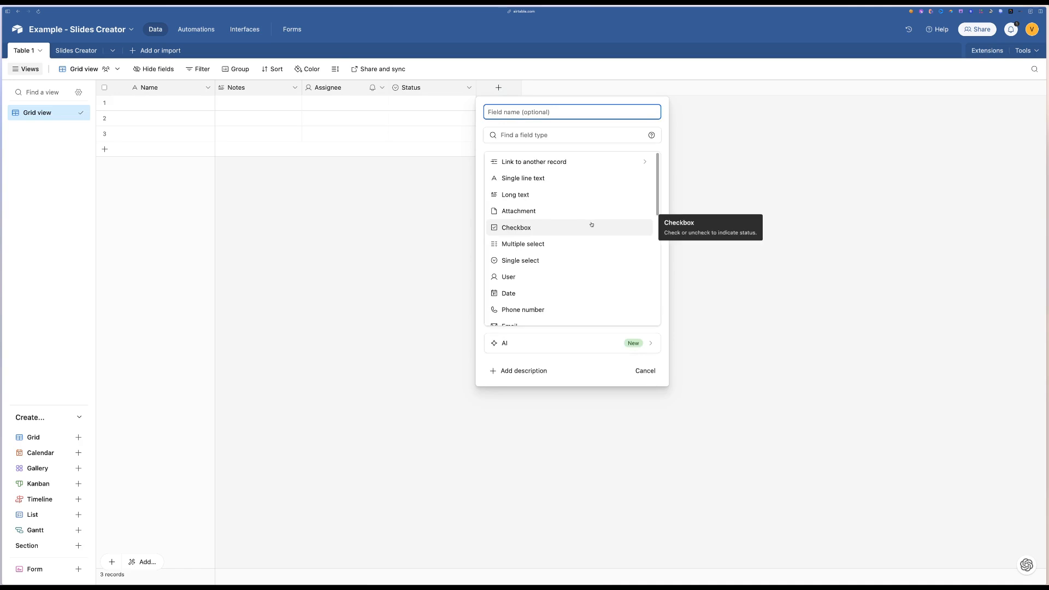
pyautogui.doubleClick(176, 89)
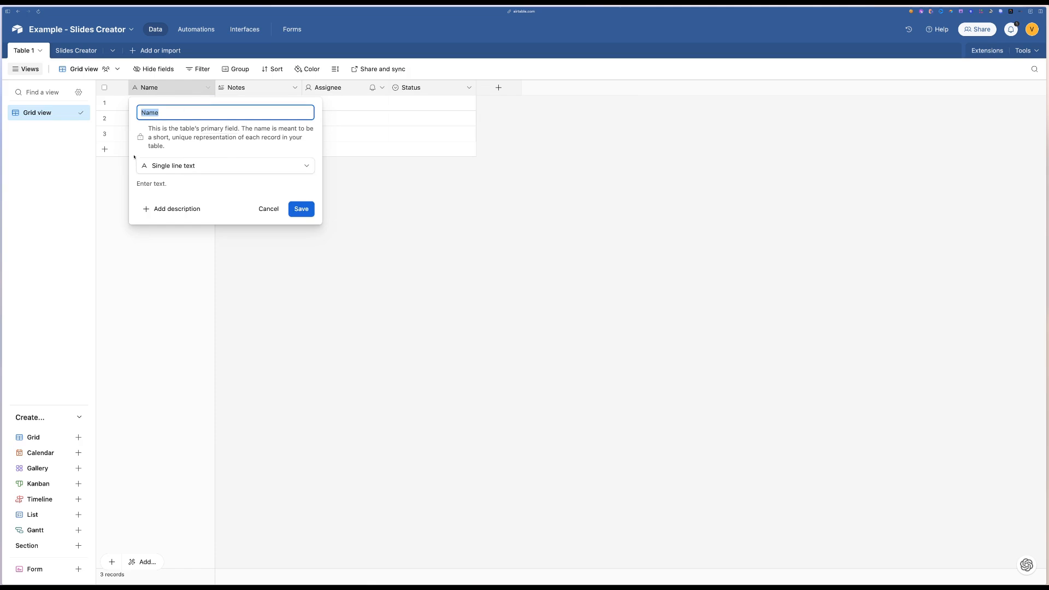
pyautogui.click(198, 166)
pyautogui.click(480, 201)
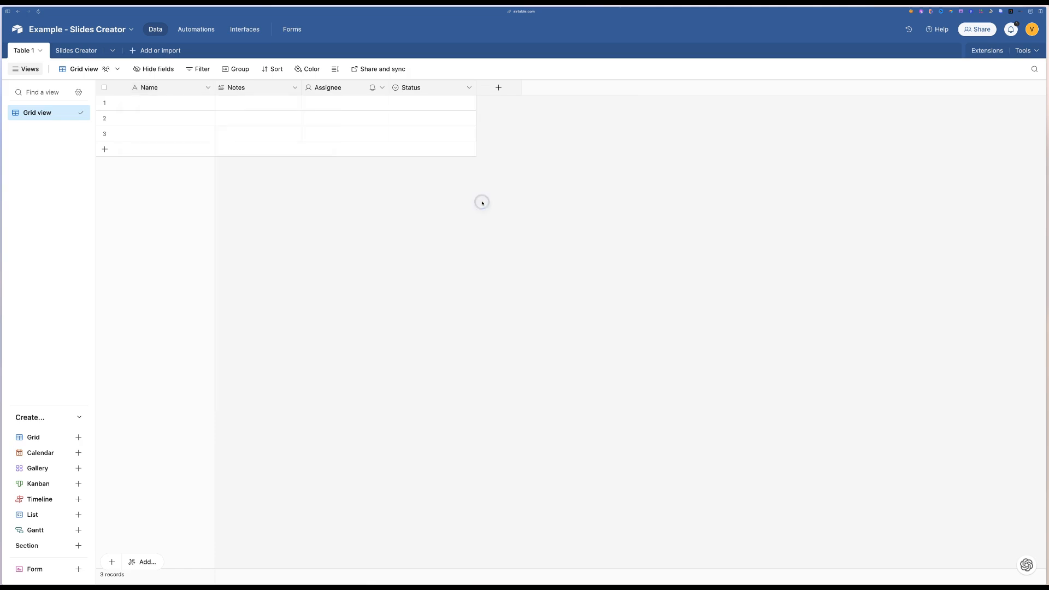
pyautogui.click(511, 87)
pyautogui.click(371, 218)
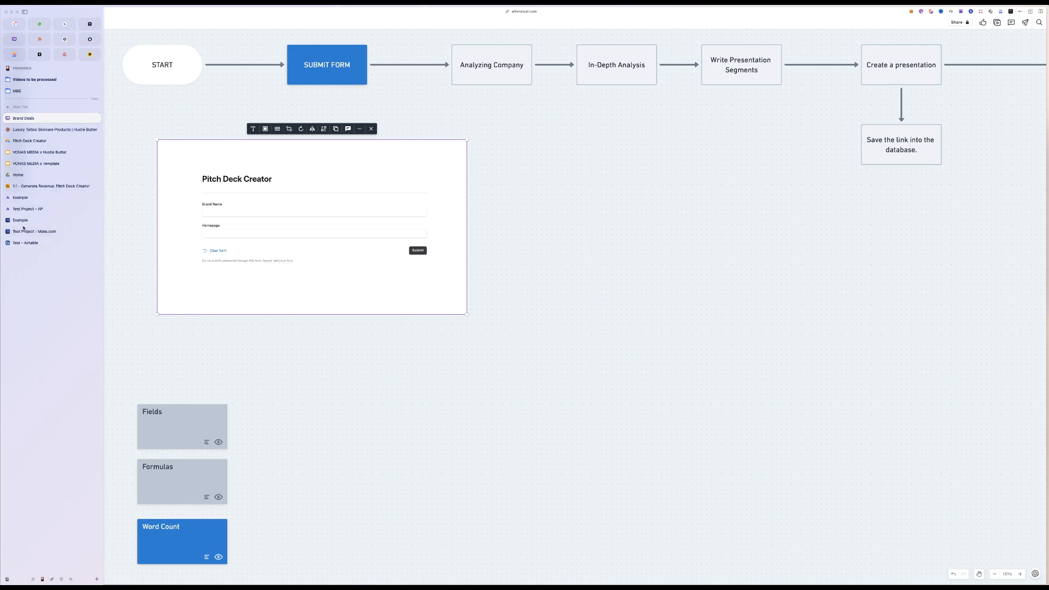
# Show the Example - Slides Creator base in a split view beside the Fields note of the Brand Deals board.
pyautogui.click(26, 222)
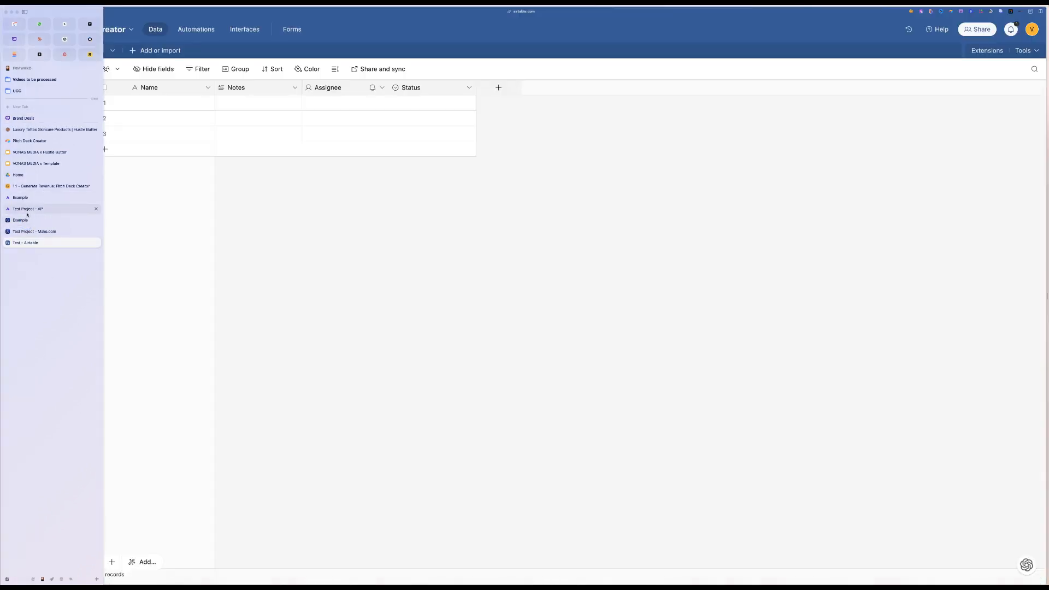
pyautogui.press('super+t')
pyautogui.write('add')
pyautogui.press('Return')
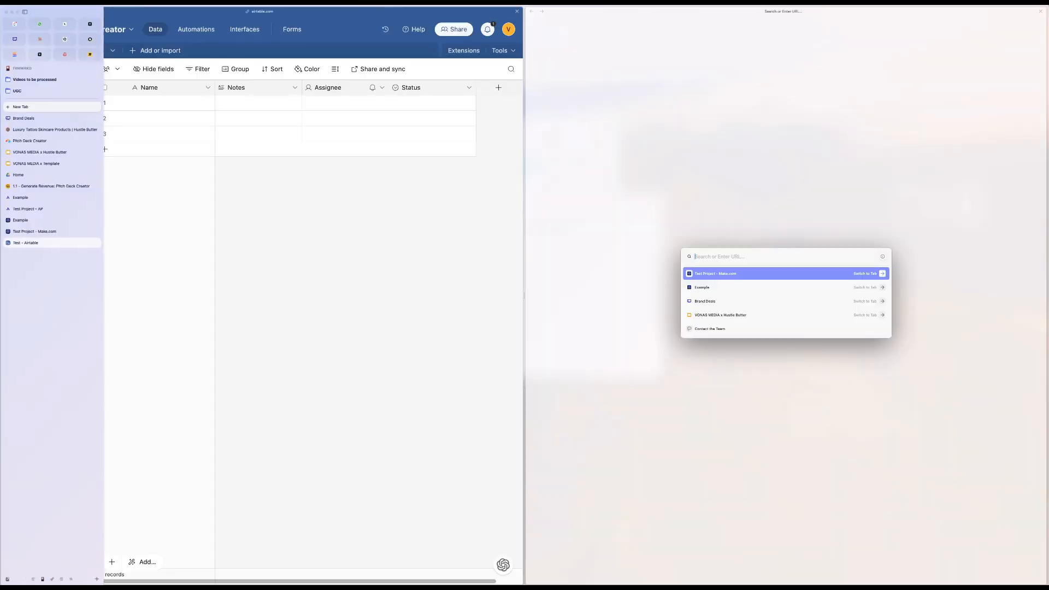
pyautogui.press('Escape')
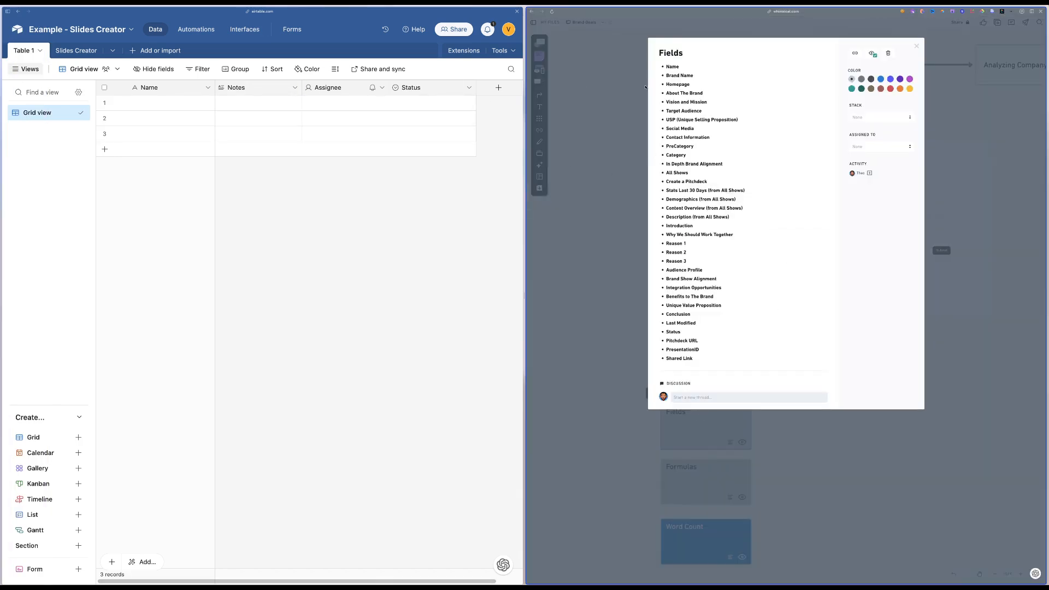
# Insert a single line text field named Brand Name directly before the Notes field.
pyautogui.click(498, 87)
pyautogui.click(337, 180)
pyautogui.click(323, 112)
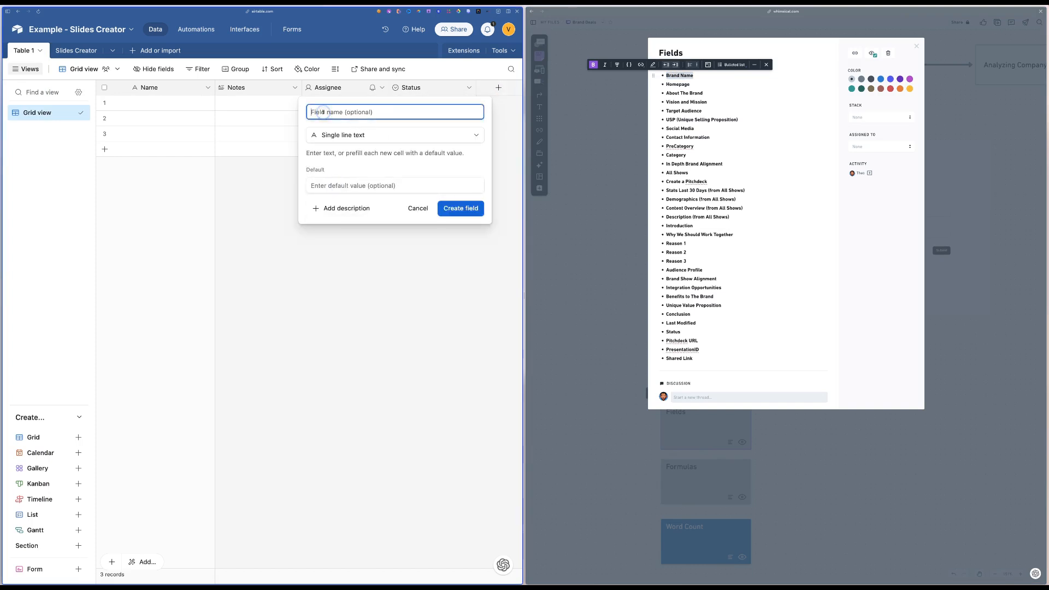
pyautogui.press('Return')
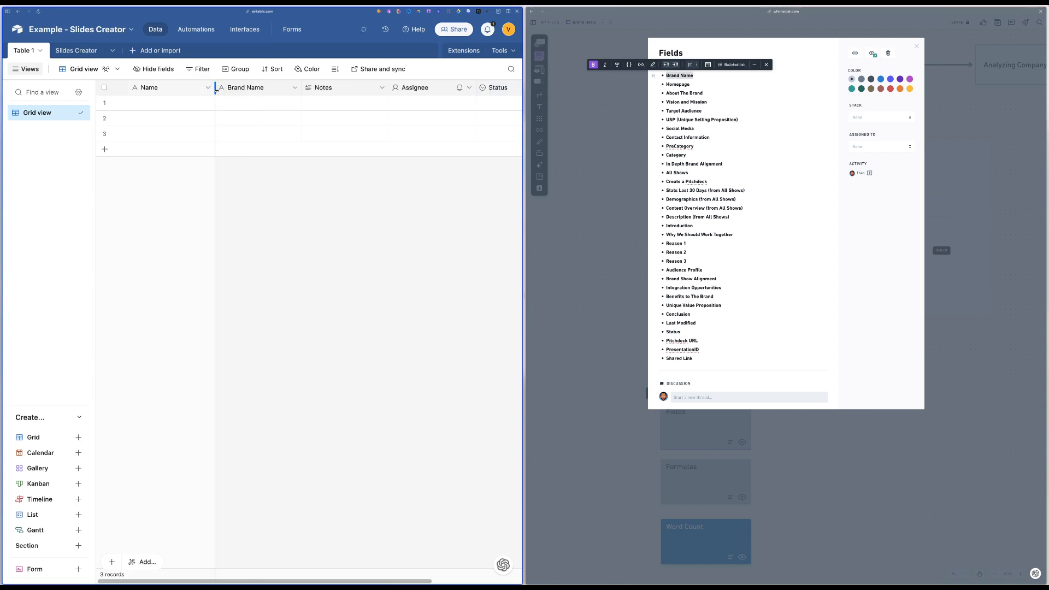
# Delete the default Notes, Assignee and Status fields from Table 1.
pyautogui.click(319, 88)
pyautogui.hscroll(3, 322, 88)
pyautogui.keyDown('shift'); pyautogui.click(381, 86); pyautogui.keyUp('shift')
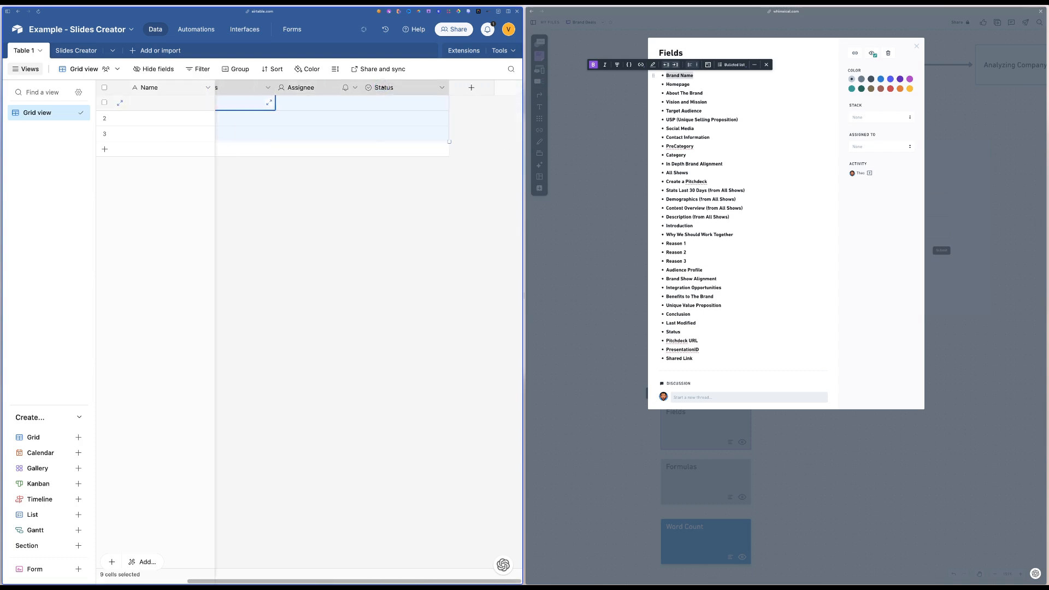
pyautogui.rightClick(382, 88)
pyautogui.click(408, 191)
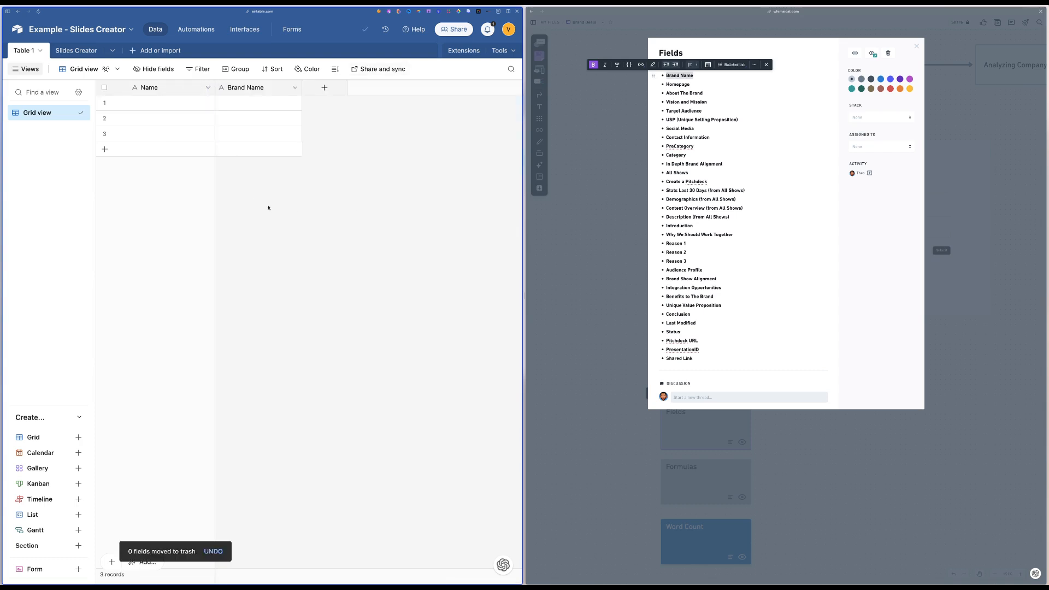
# Add an Autonumber field named ID and place it between Name and Brand Name.
pyautogui.click(324, 88)
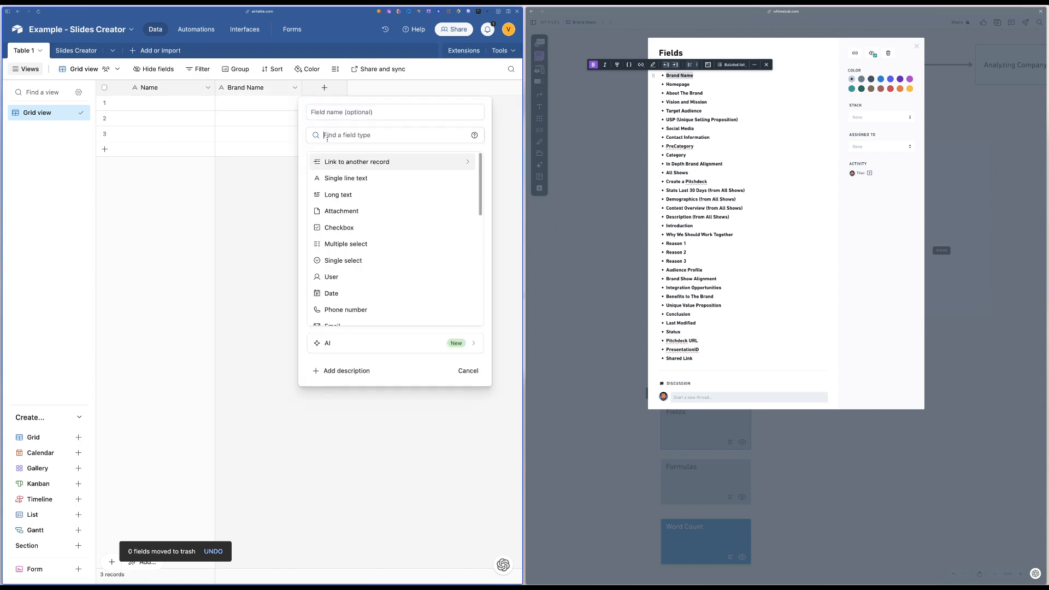
pyautogui.write('au')
pyautogui.click(335, 159)
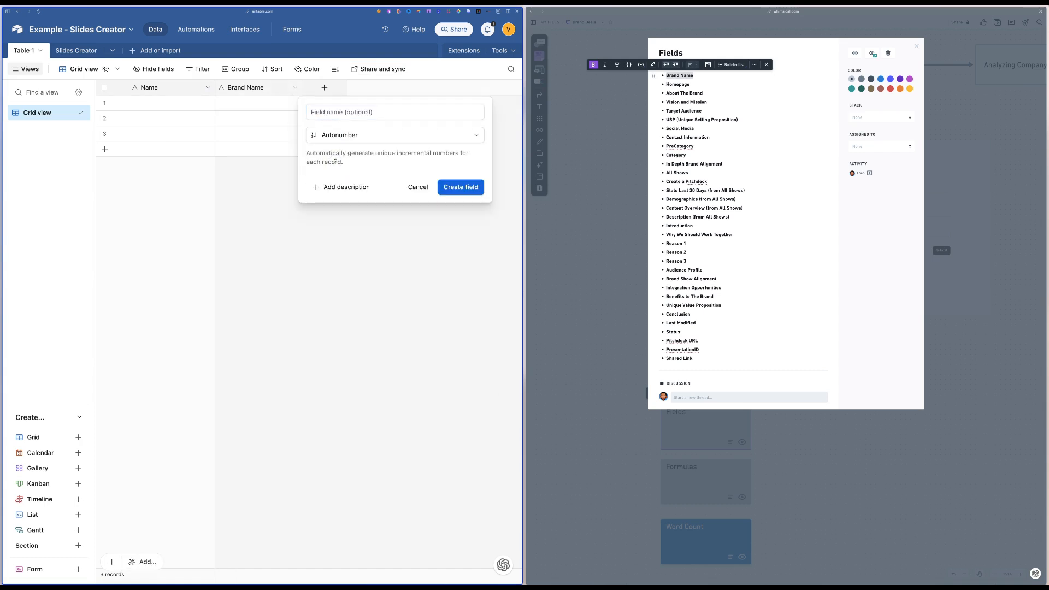
pyautogui.click(451, 189)
pyautogui.moveTo(319, 88); pyautogui.dragTo(218, 87)
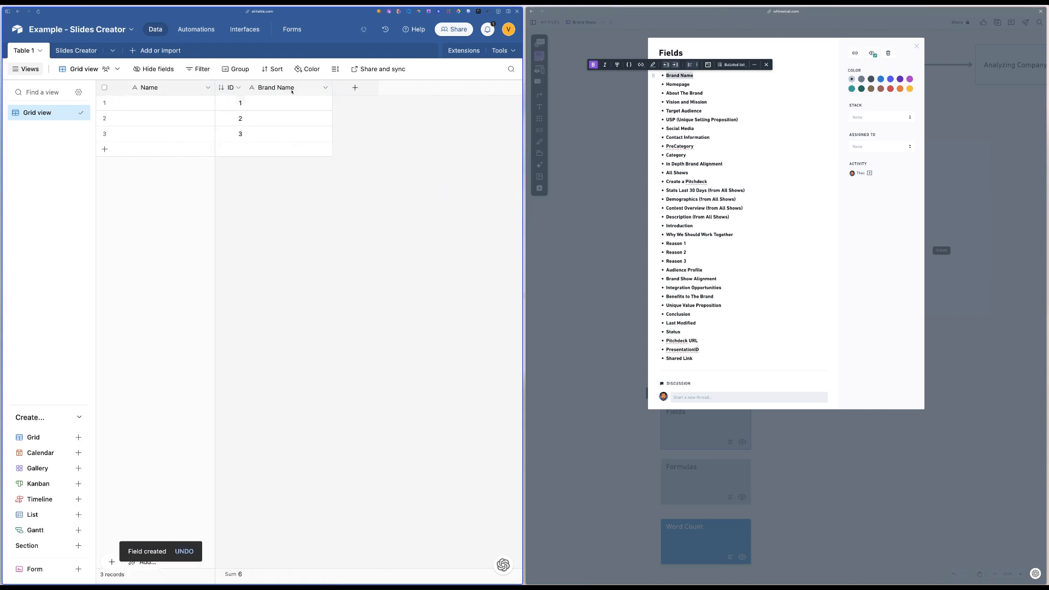
# Convert the Name field to a formula that joins the ID, a hyphen and the Brand Name.
pyautogui.doubleClick(144, 87)
pyautogui.click(208, 166)
pyautogui.click(154, 219)
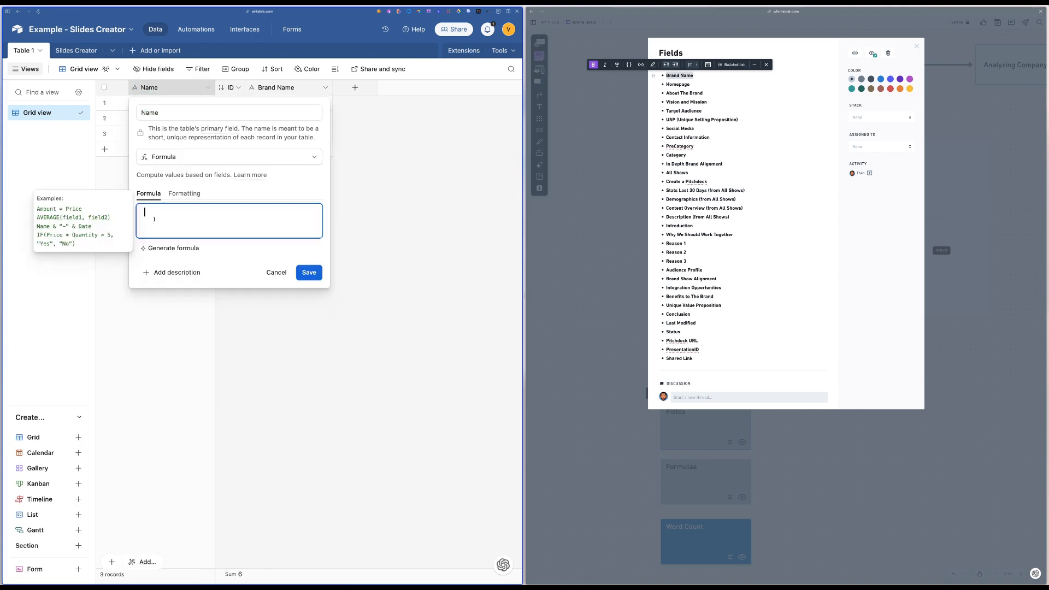
pyautogui.write('bran')
pyautogui.press('Tab')
pyautogui.click(308, 272)
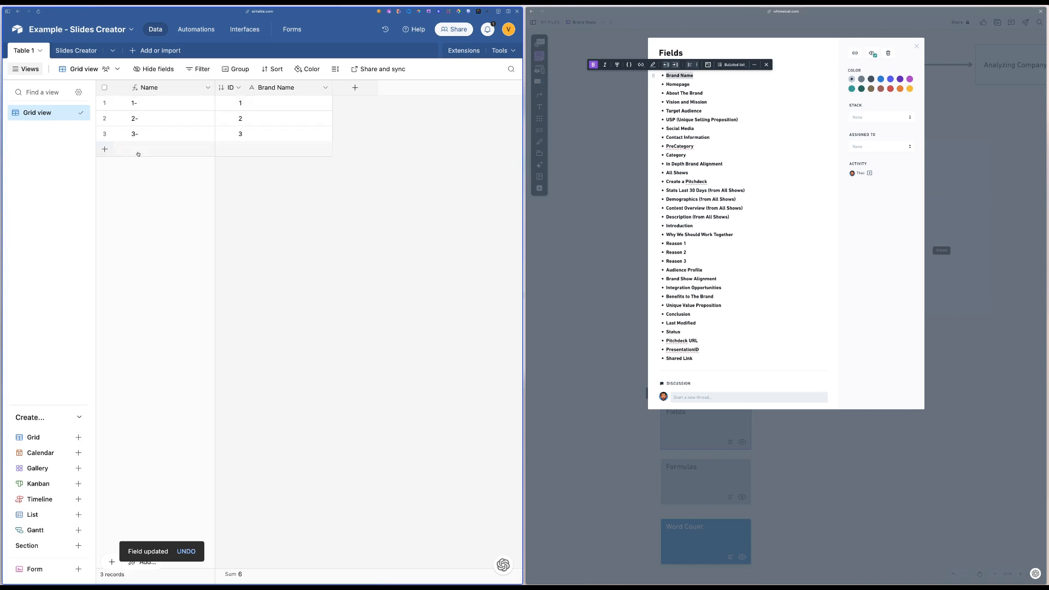
# Enter ARC as the first record's brand name and add a space before the hyphen in the Name formula.
pyautogui.click(305, 101)
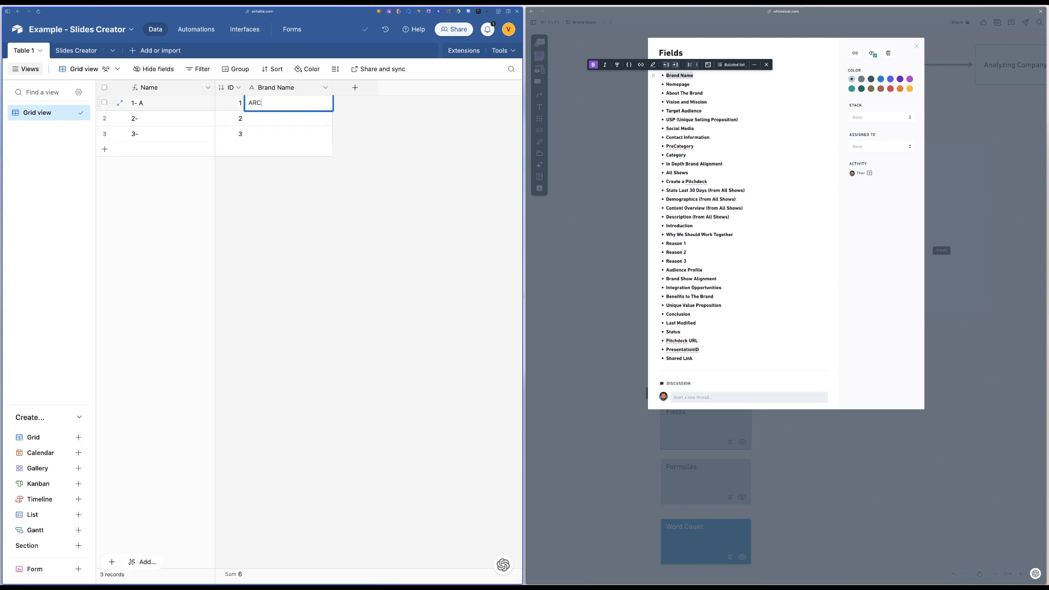
pyautogui.doubleClick(163, 88)
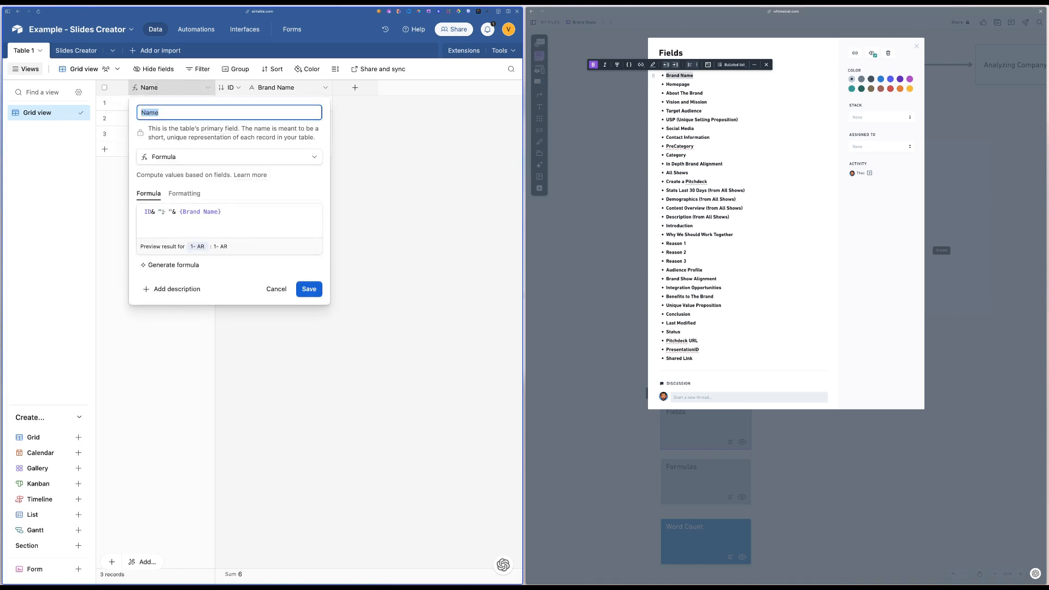
pyautogui.click(315, 288)
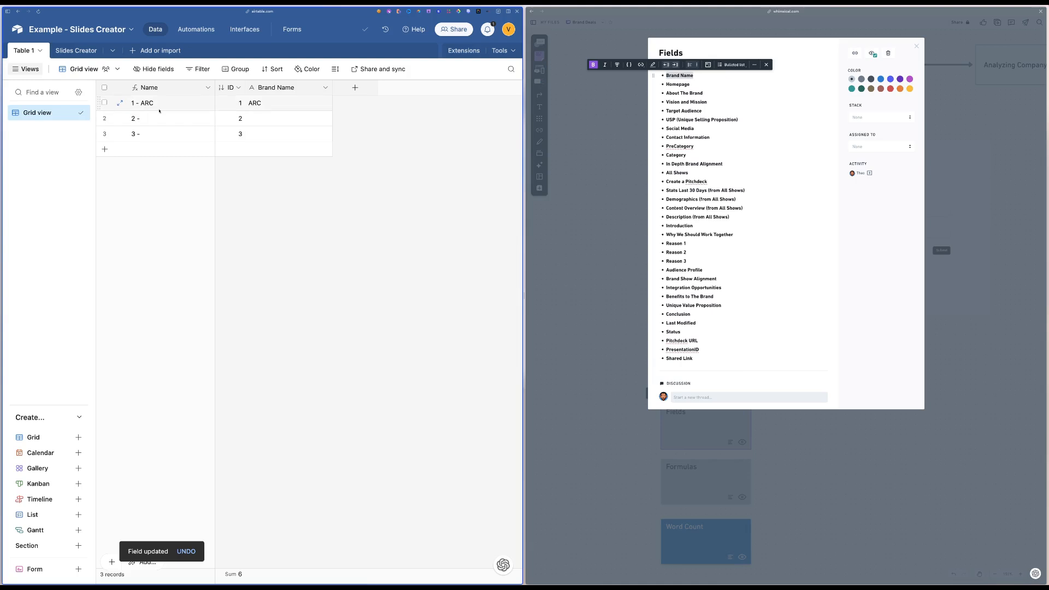
pyautogui.click(690, 89)
pyautogui.moveTo(664, 74); pyautogui.dragTo(693, 349)
pyautogui.click(341, 253)
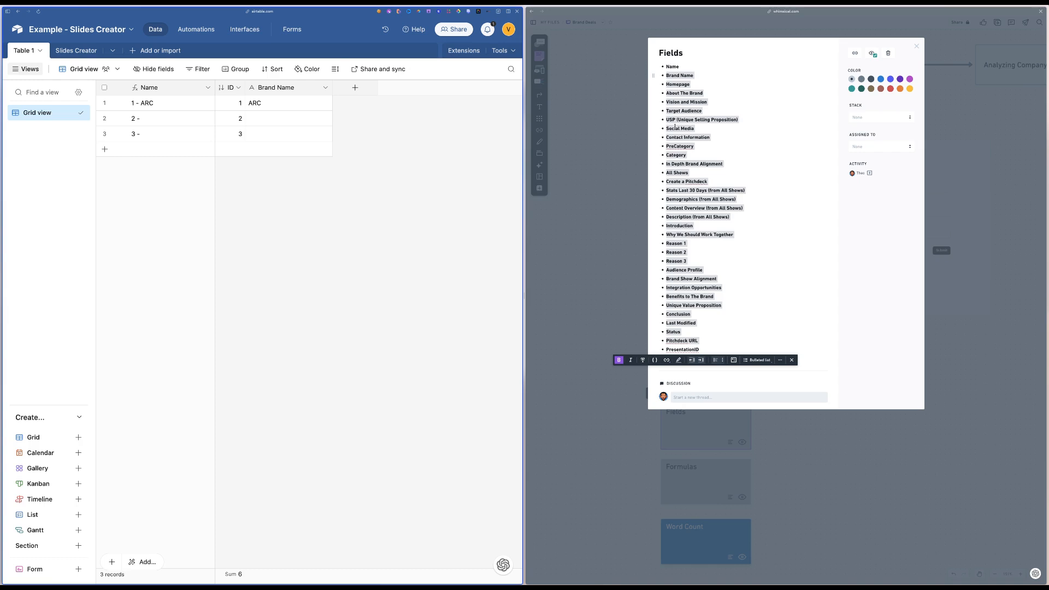
# Add a URL field named Homepage after Brand Name, copying its name from the Fields list.
pyautogui.doubleClick(671, 83)
pyautogui.press('super+c')
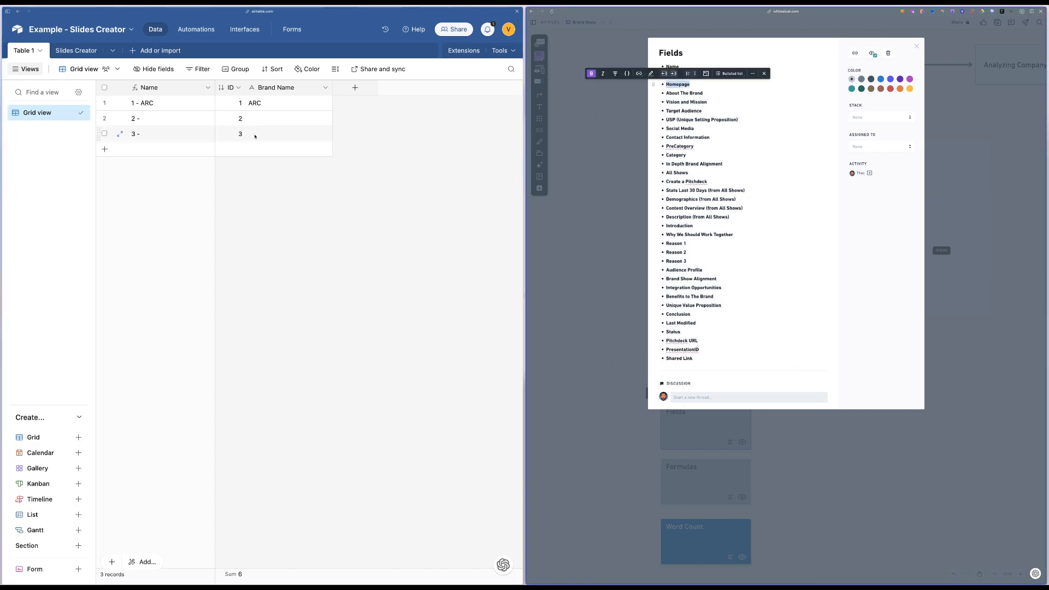
pyautogui.click(355, 88)
pyautogui.click(339, 135)
pyautogui.write('ulr')
pyautogui.press('BackSpace')
pyautogui.press('BackSpace')
pyautogui.write('r')
pyautogui.press('Return')
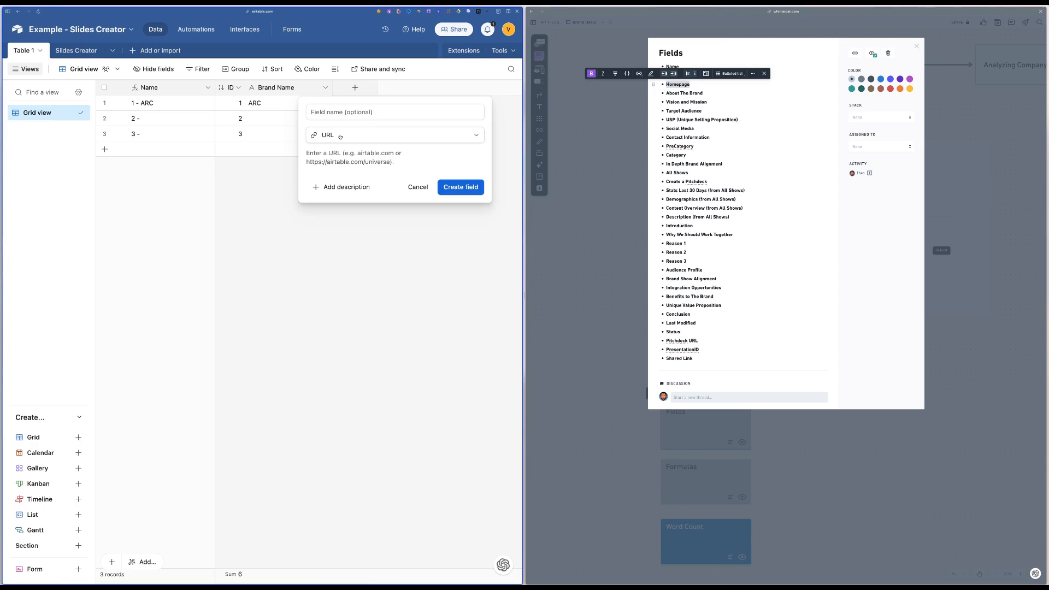
pyautogui.press('super+v')
pyautogui.click(460, 187)
# Switch to the Pitch Deck Creator table of the 1.1 - Generate Revenue base and examine its All Shows and Create a Pitchdeck fields.
pyautogui.click(683, 130)
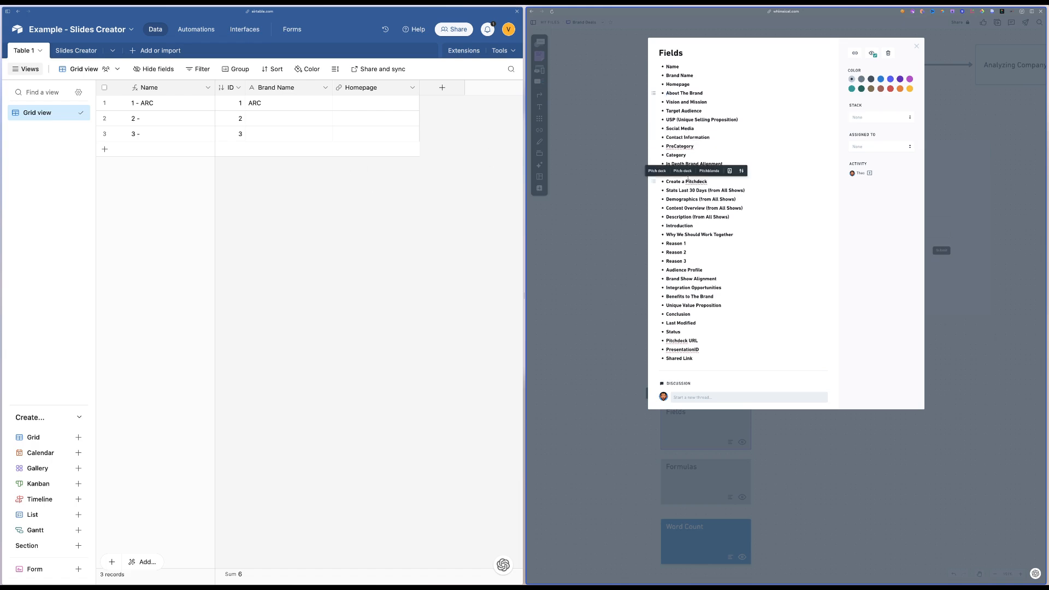
pyautogui.moveTo(666, 208); pyautogui.dragTo(689, 209)
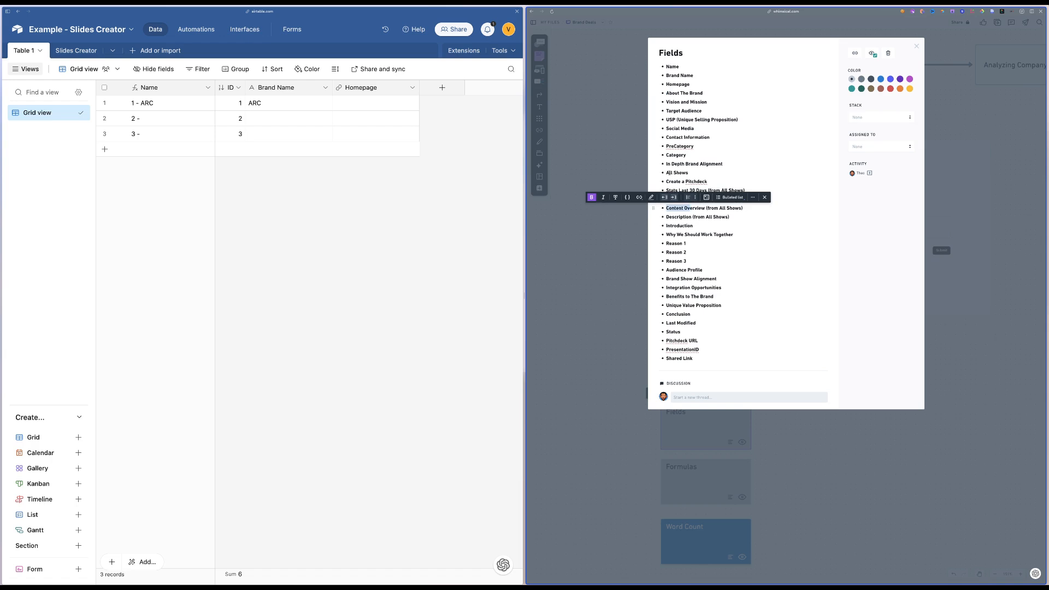
pyautogui.moveTo(1, 163)
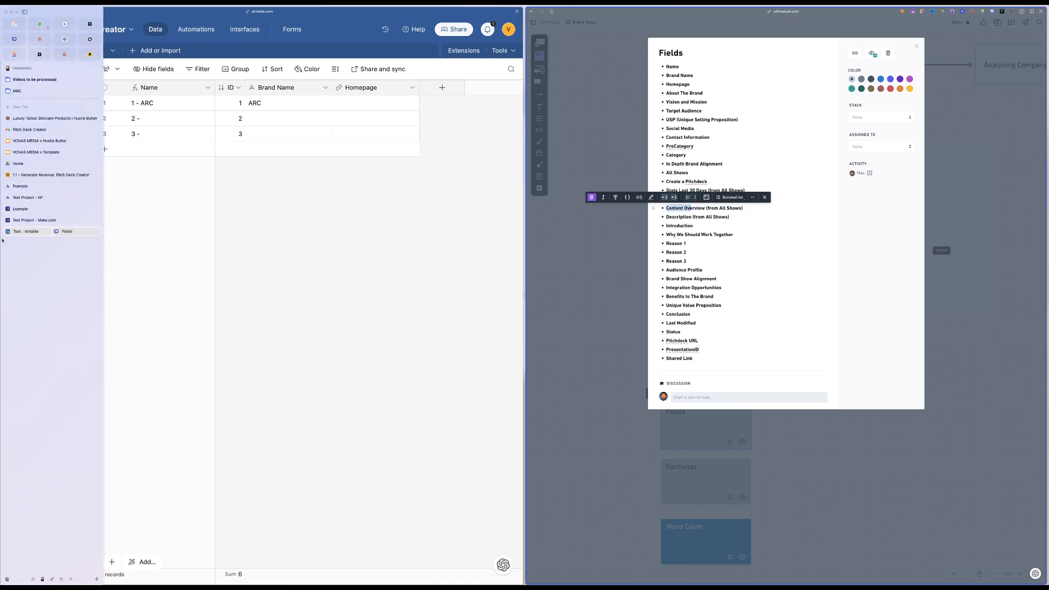
pyautogui.click(74, 165)
pyautogui.click(69, 174)
pyautogui.hscroll(10, 480, 227)
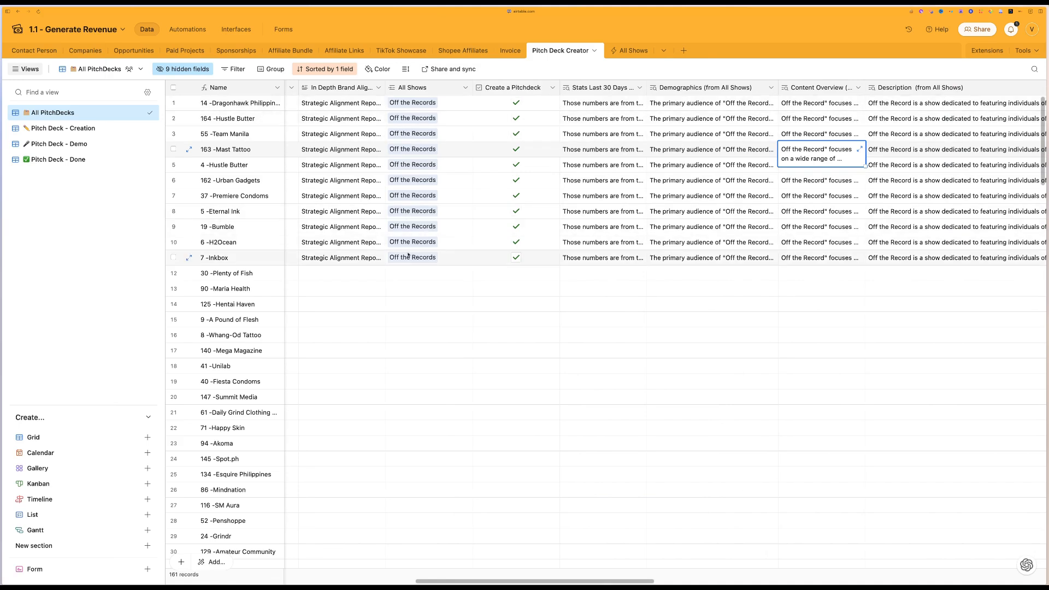
pyautogui.hscroll(3, 467, 180)
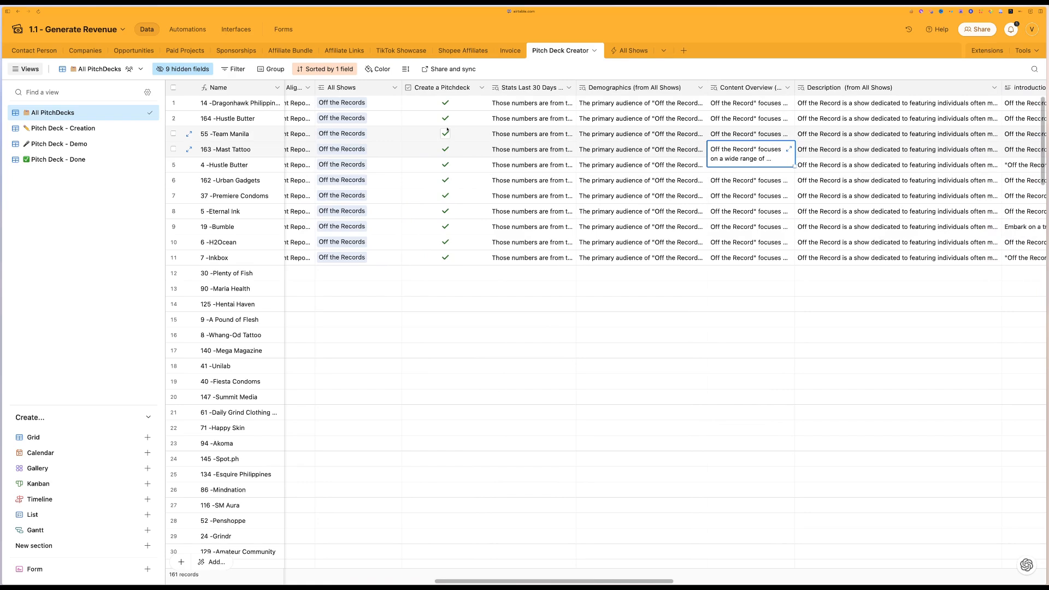
# Expand the first record's Stats Last 30 Days text and read its total views, watch time and subscriber figures.
pyautogui.click(557, 105)
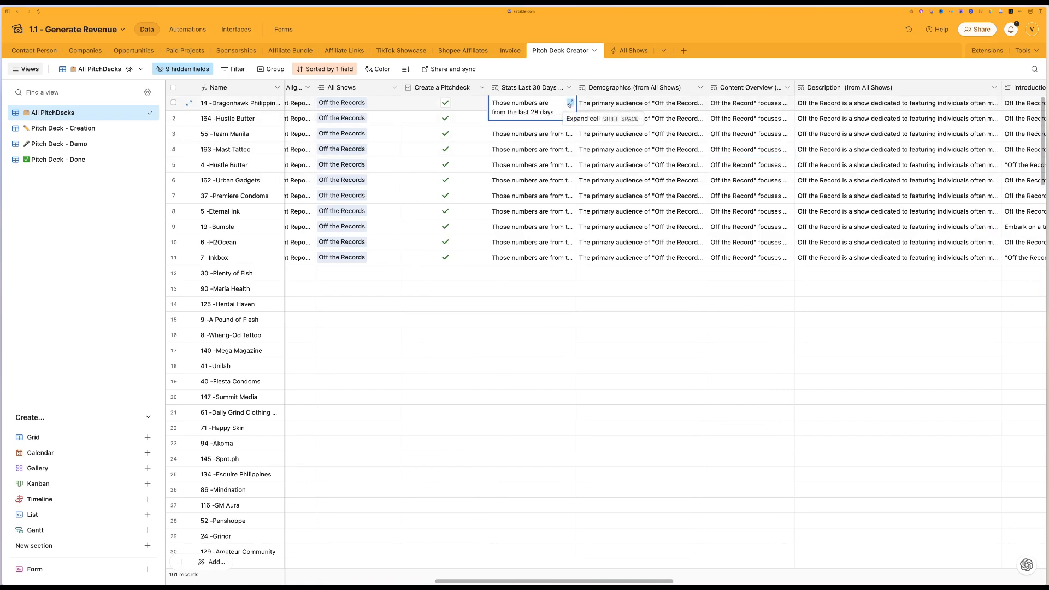
pyautogui.click(569, 104)
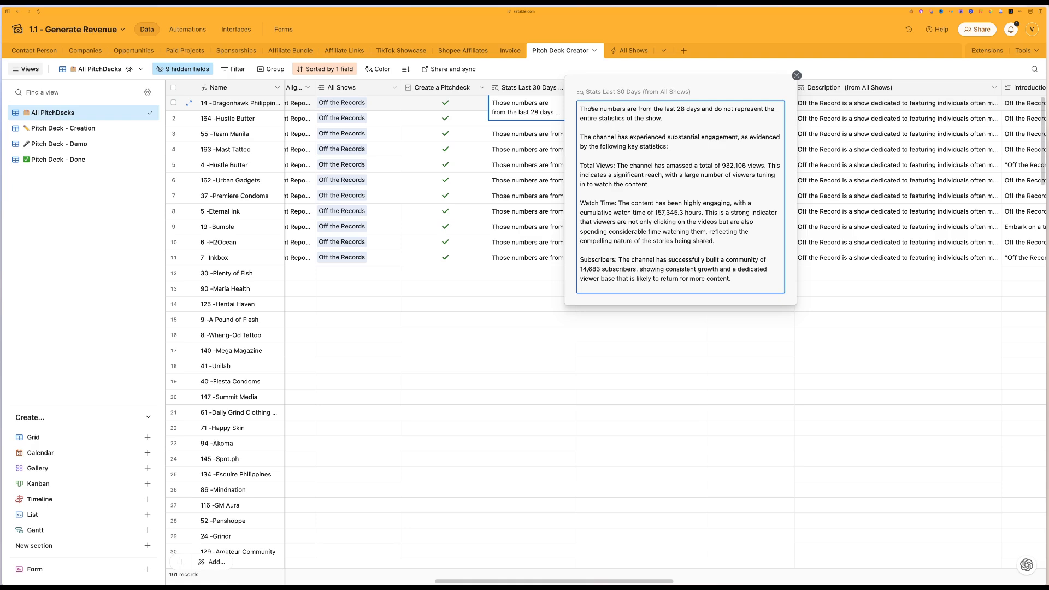
pyautogui.moveTo(582, 108); pyautogui.dragTo(667, 269)
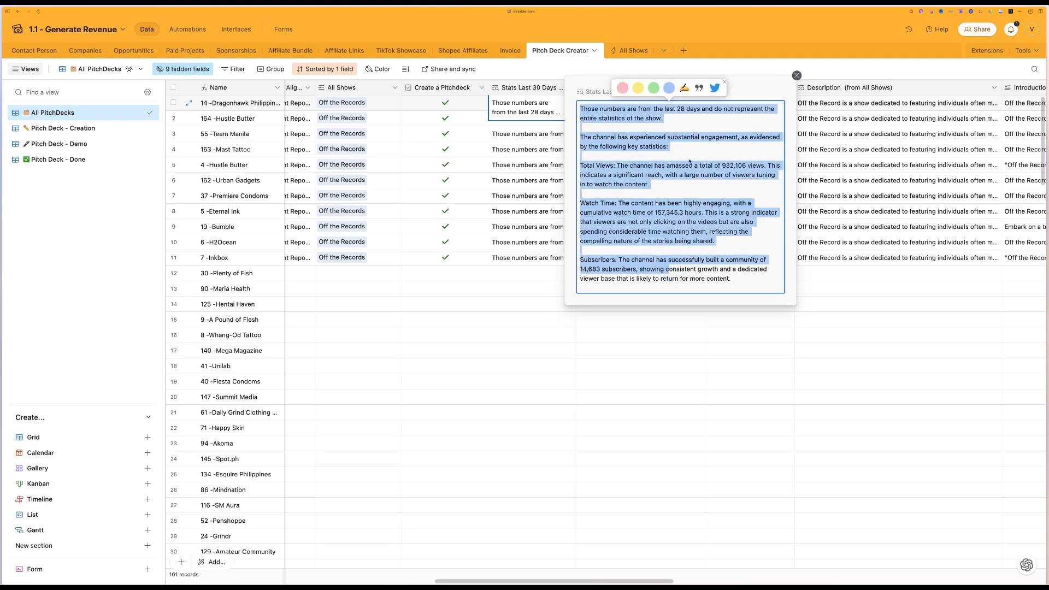
pyautogui.moveTo(721, 166); pyautogui.dragTo(765, 166)
pyautogui.moveTo(654, 212); pyautogui.dragTo(697, 213)
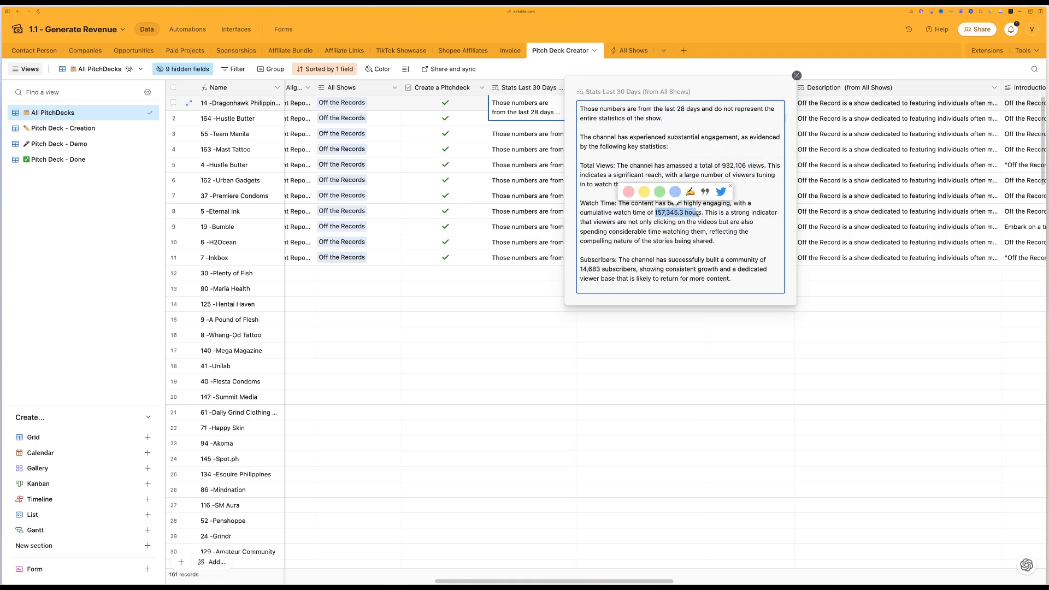
pyautogui.moveTo(582, 269); pyautogui.dragTo(636, 270)
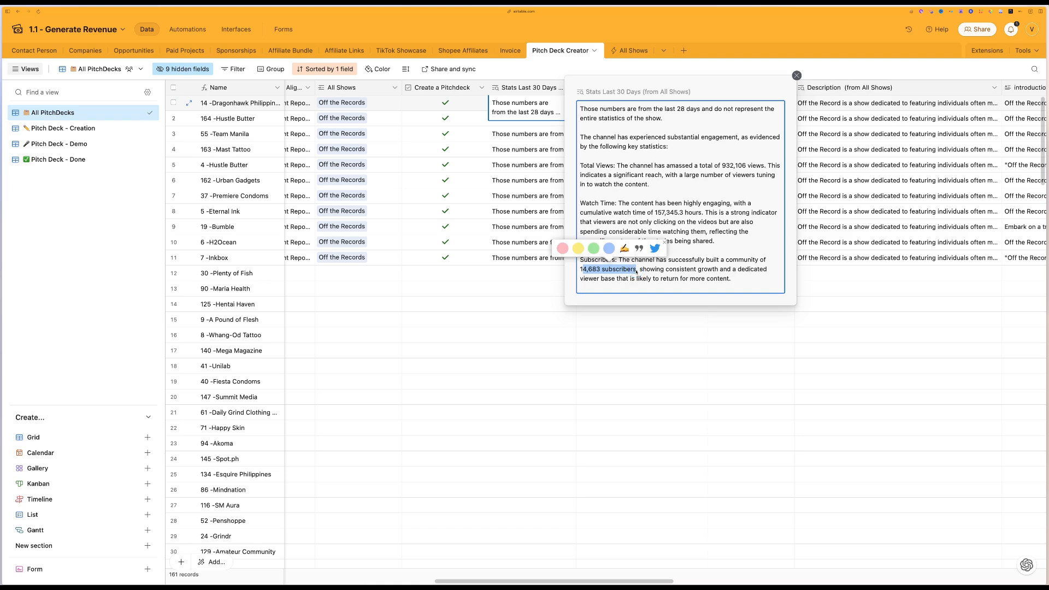
pyautogui.click(487, 145)
# Examine the records' Demographics, Content Overview and Description fields and the introduction and reason fields that follow them.
pyautogui.hscroll(1, 487, 145)
pyautogui.click(605, 128)
pyautogui.click(698, 153)
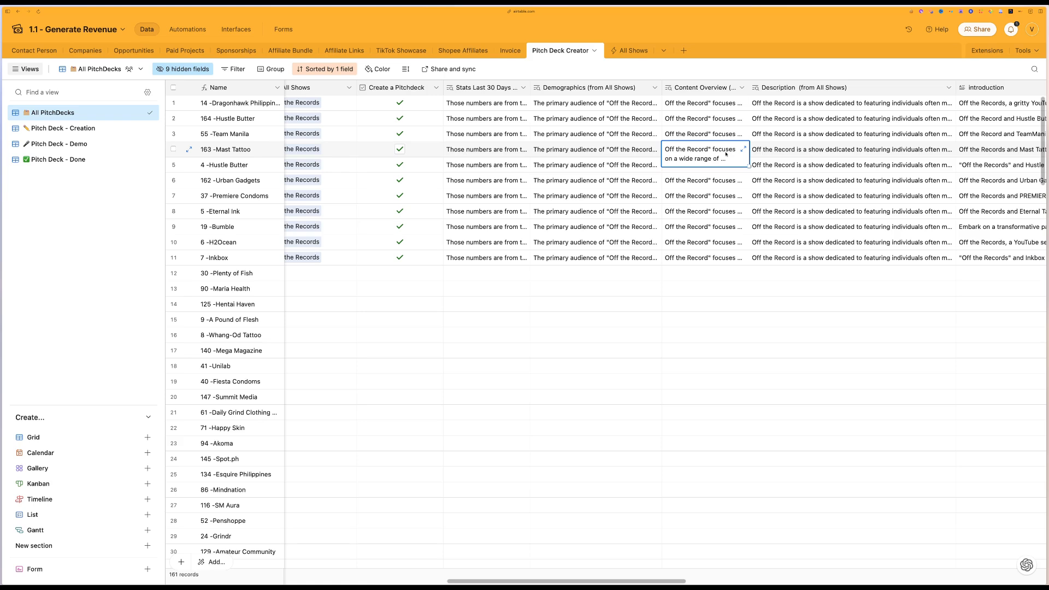
pyautogui.hscroll(3, 725, 154)
# Return to the Example - Slides Creator base and add a long text field named About The Brand after Homepage.
pyautogui.moveTo(34, 211)
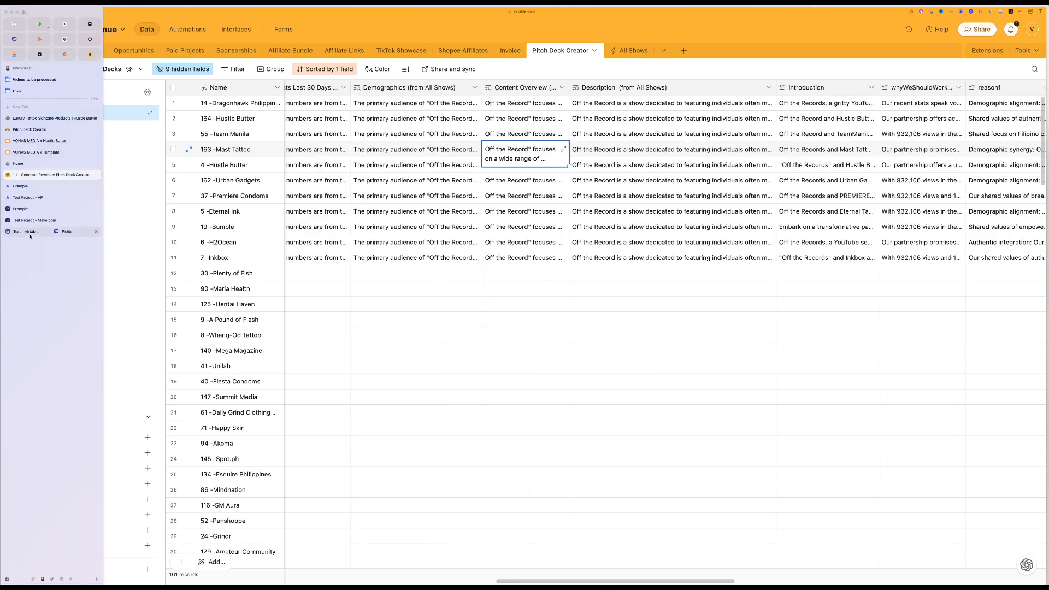
pyautogui.click(31, 233)
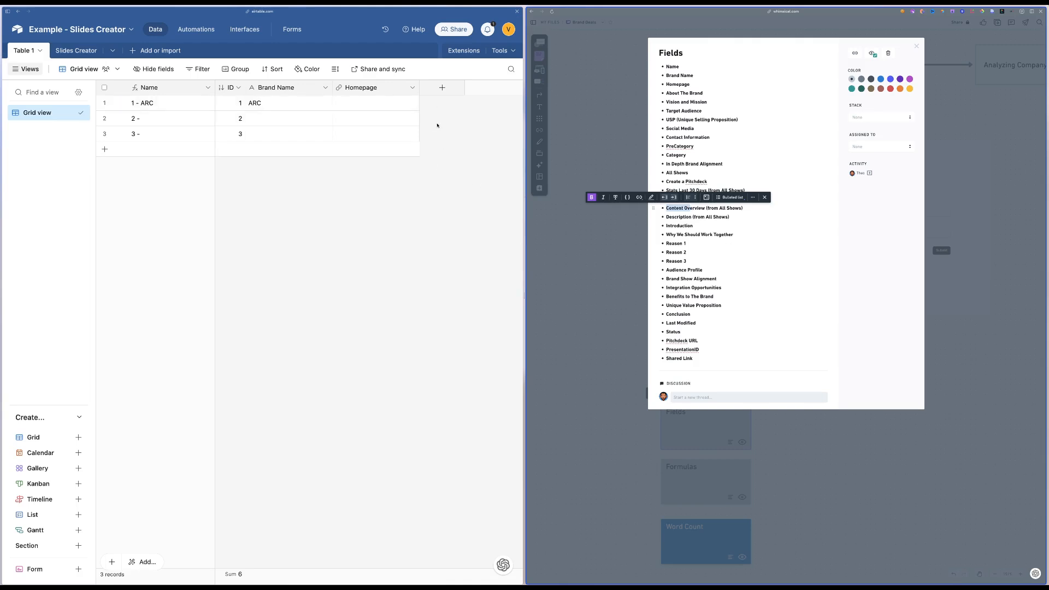
pyautogui.click(441, 87)
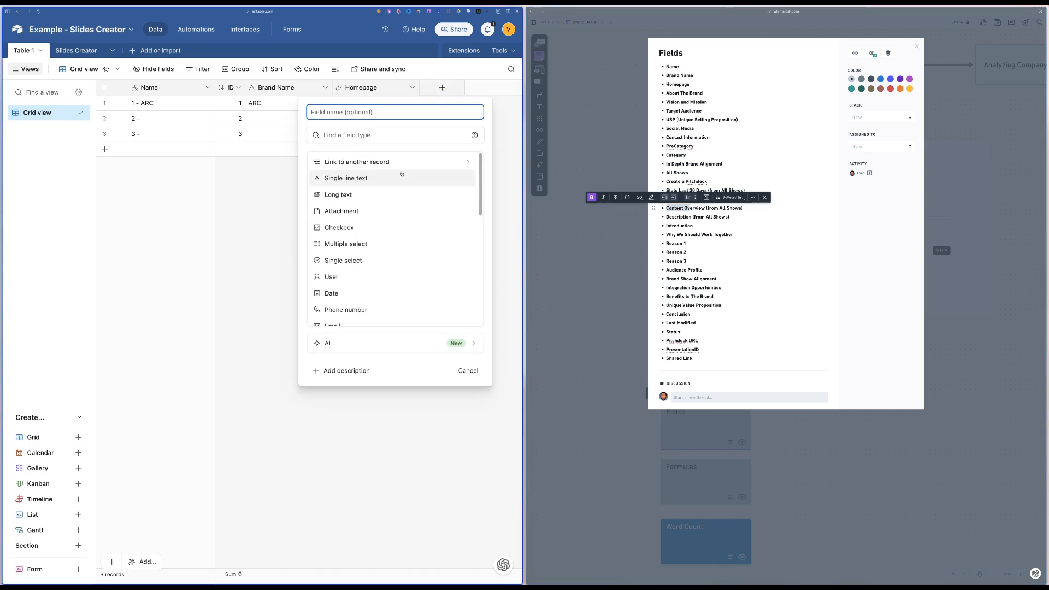
pyautogui.click(344, 194)
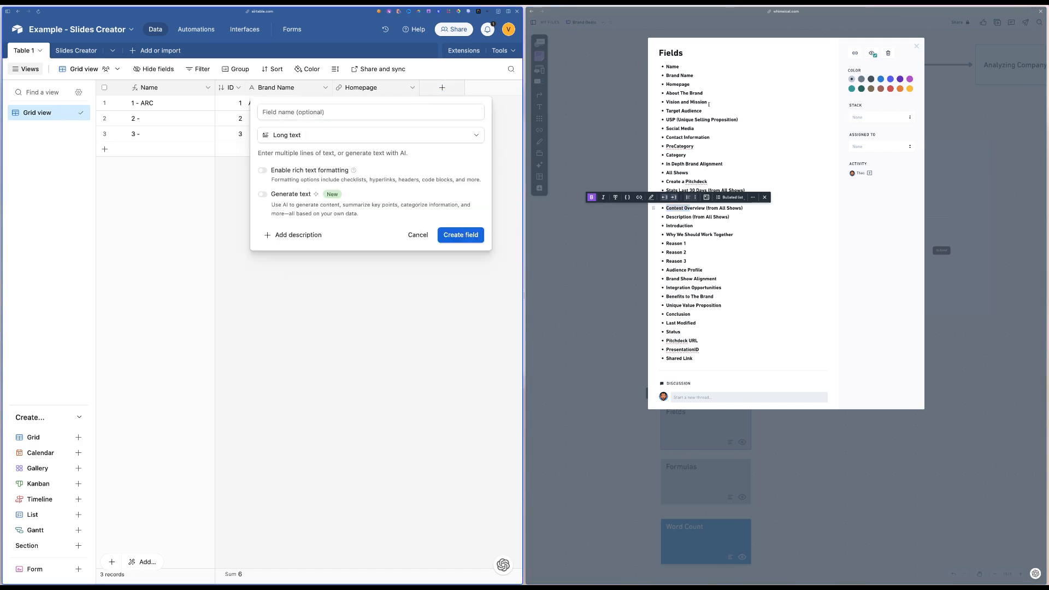
pyautogui.moveTo(704, 93); pyautogui.dragTo(666, 93)
pyautogui.hotkey('ctrl', 'c')
pyautogui.click(283, 113)
pyautogui.hotkey('ctrl', 'v')
pyautogui.press('Return')
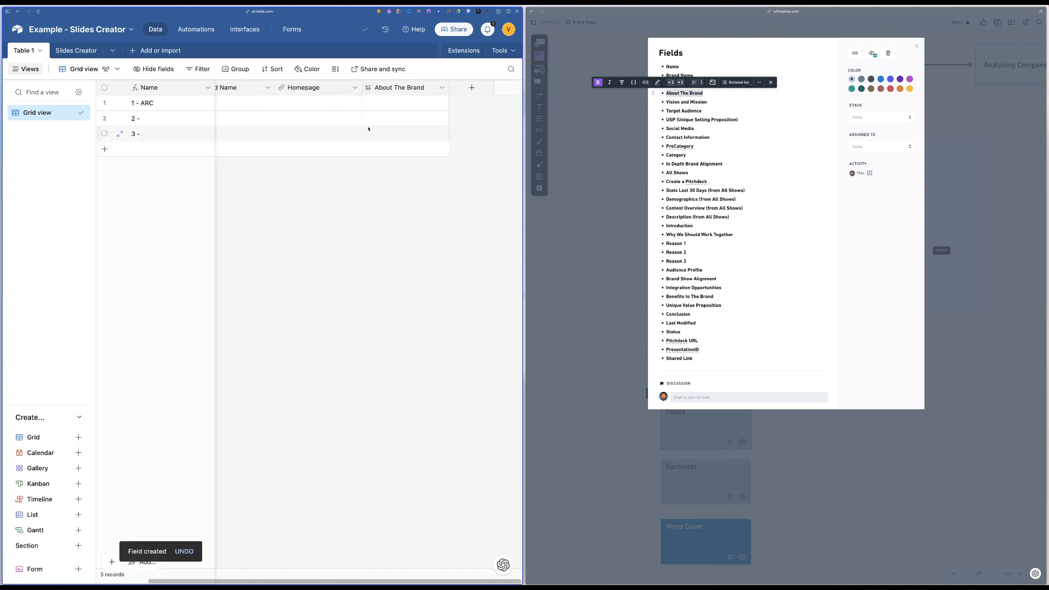
# Insert a long text field named About Us directly after About The Brand.
pyautogui.rightClick(399, 89)
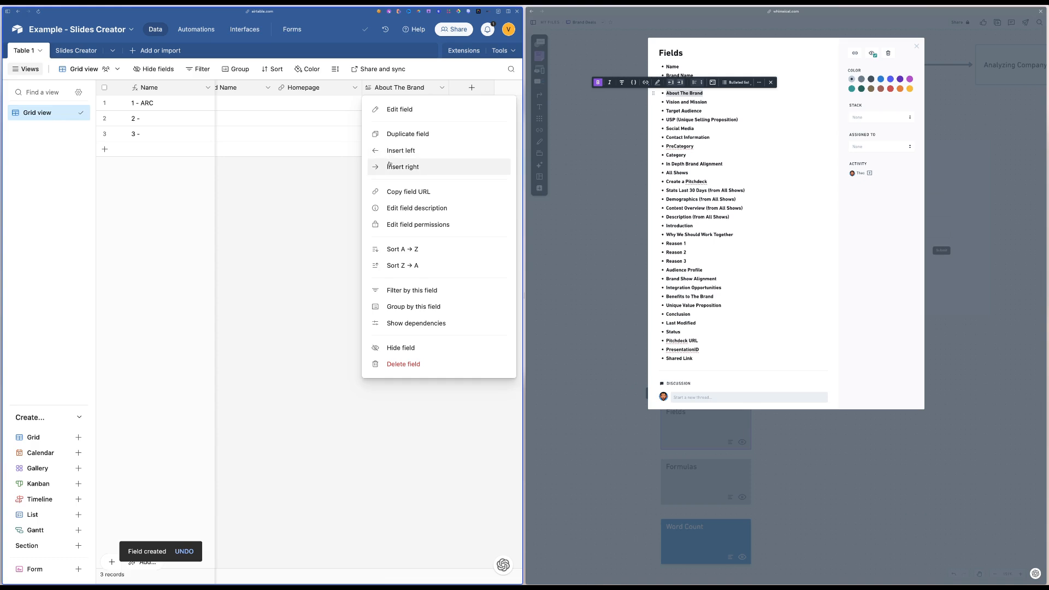
pyautogui.click(383, 167)
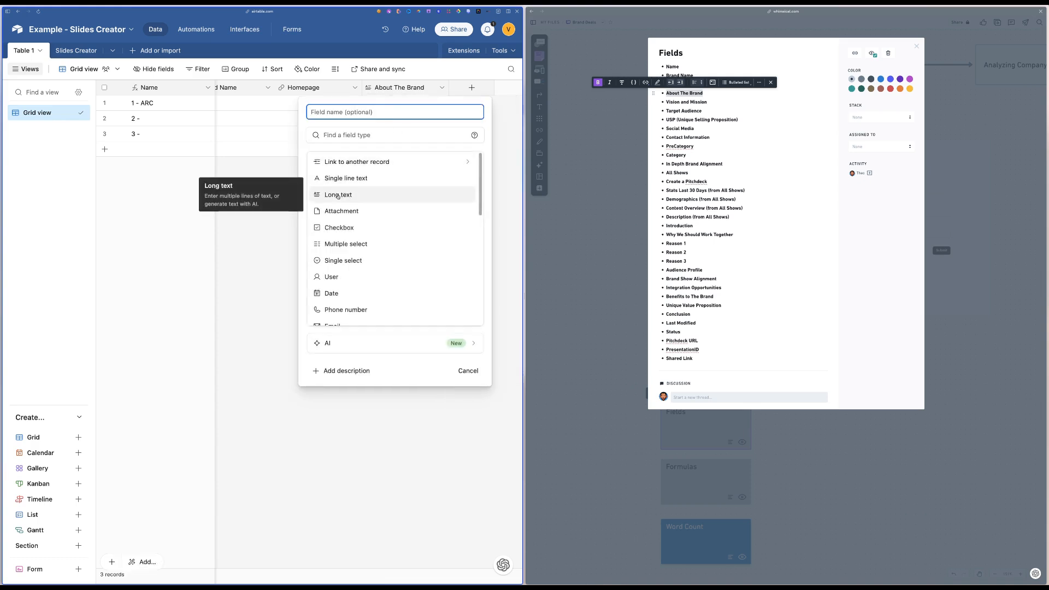
pyautogui.click(338, 195)
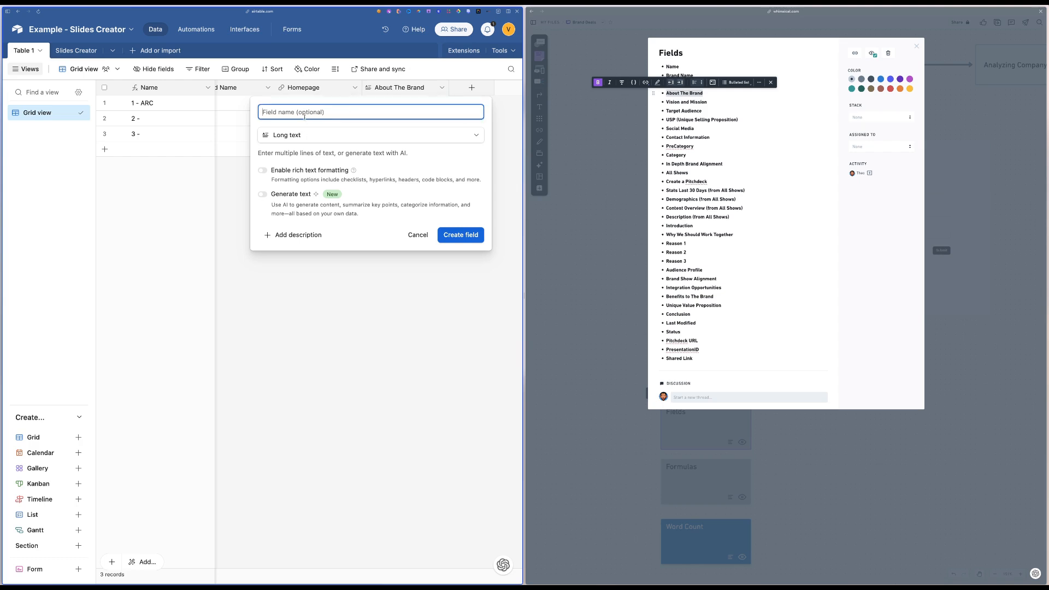
pyautogui.write('About Us')
pyautogui.press('Return')
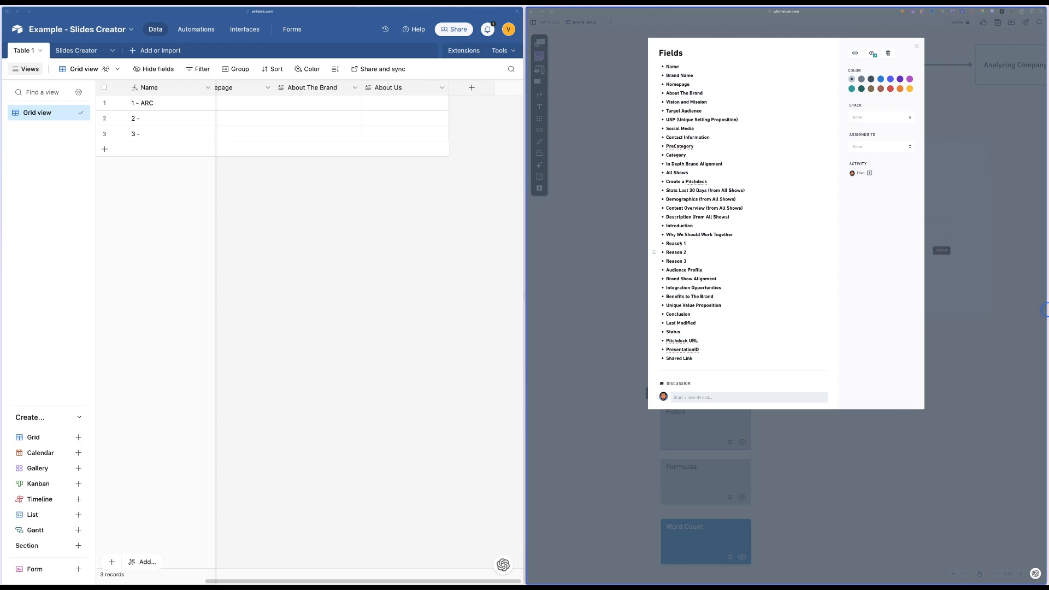
# Open the prepared Slides Creator table, widen its pane and examine its fields from Check through Audience Profile.
pyautogui.moveTo(663, 225); pyautogui.dragTo(696, 323)
pyautogui.click(375, 247)
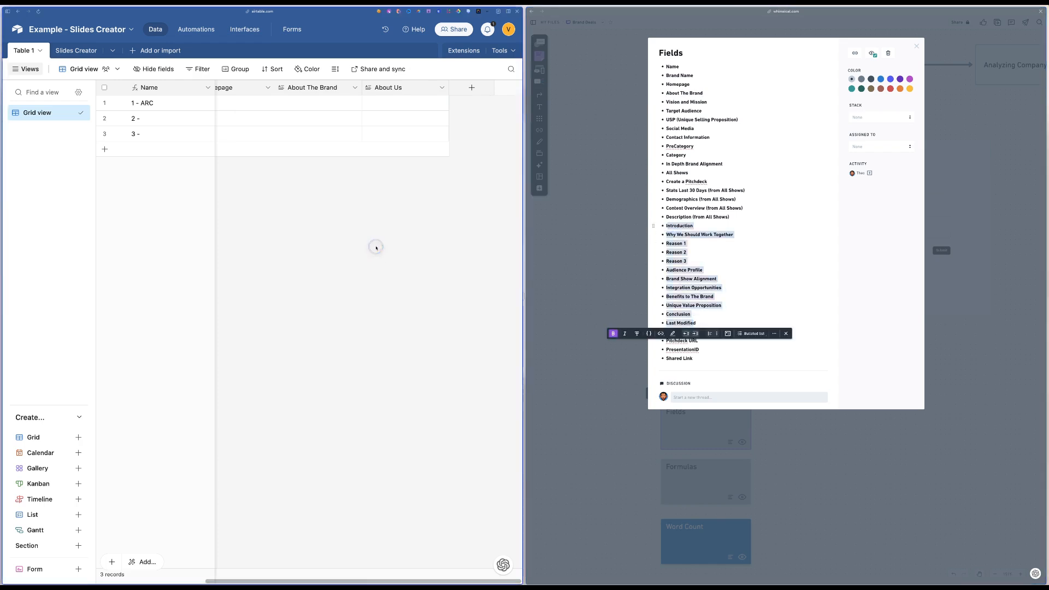
pyautogui.click(66, 51)
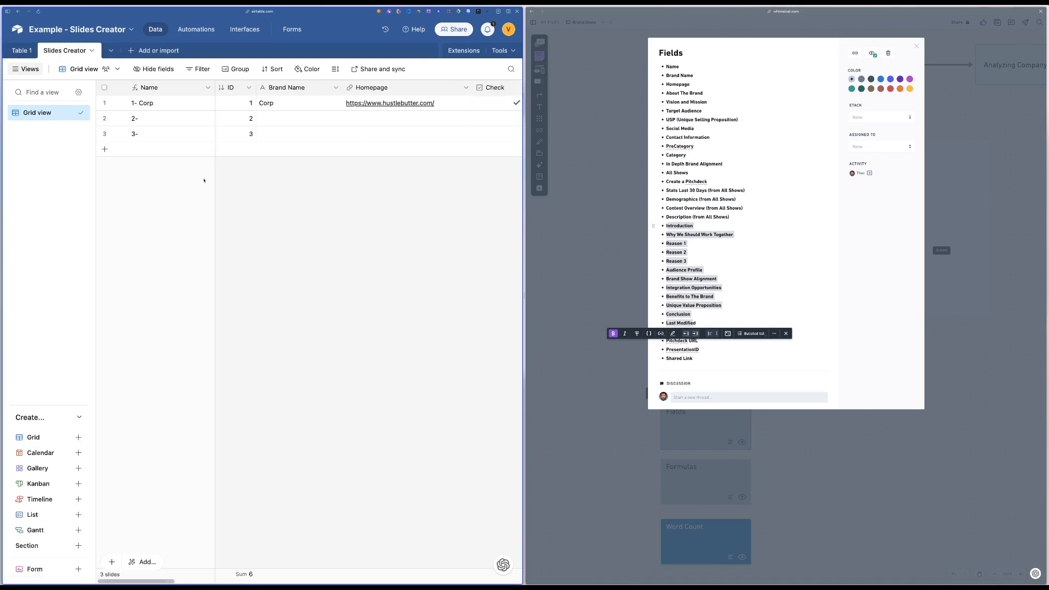
pyautogui.moveTo(524, 298); pyautogui.dragTo(781, 300)
pyautogui.hscroll(3, 318, 111)
pyautogui.hscroll(1, 408, 94)
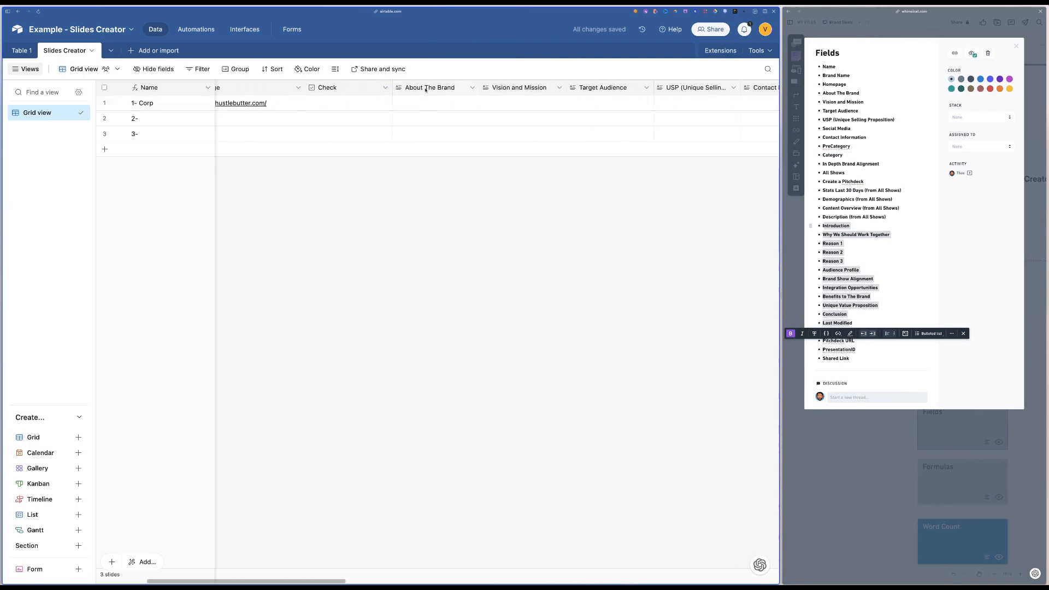
pyautogui.hscroll(10, 407, 99)
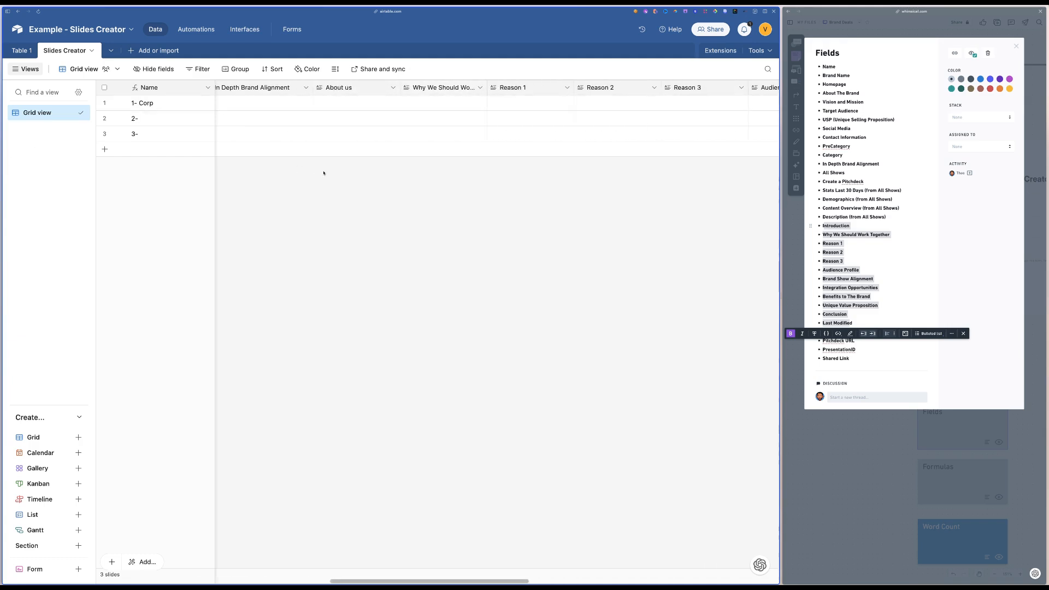
pyautogui.hscroll(2, 407, 101)
pyautogui.click(391, 88)
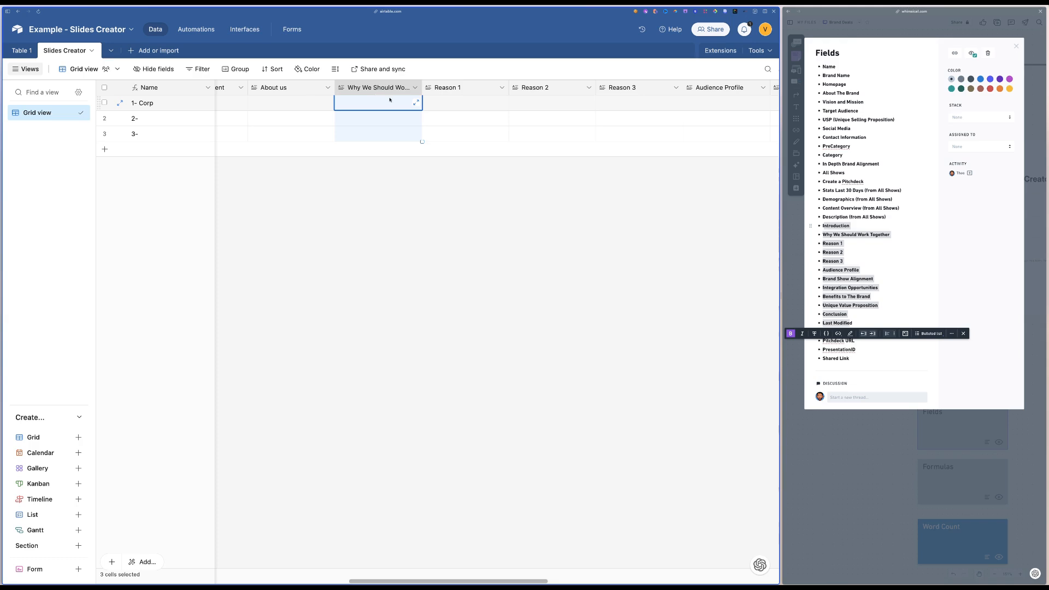
# Close the whiteboard's field list and open the Audience Profile slide of the VONAS MEDIA x Template presentation.
pyautogui.click(1040, 11)
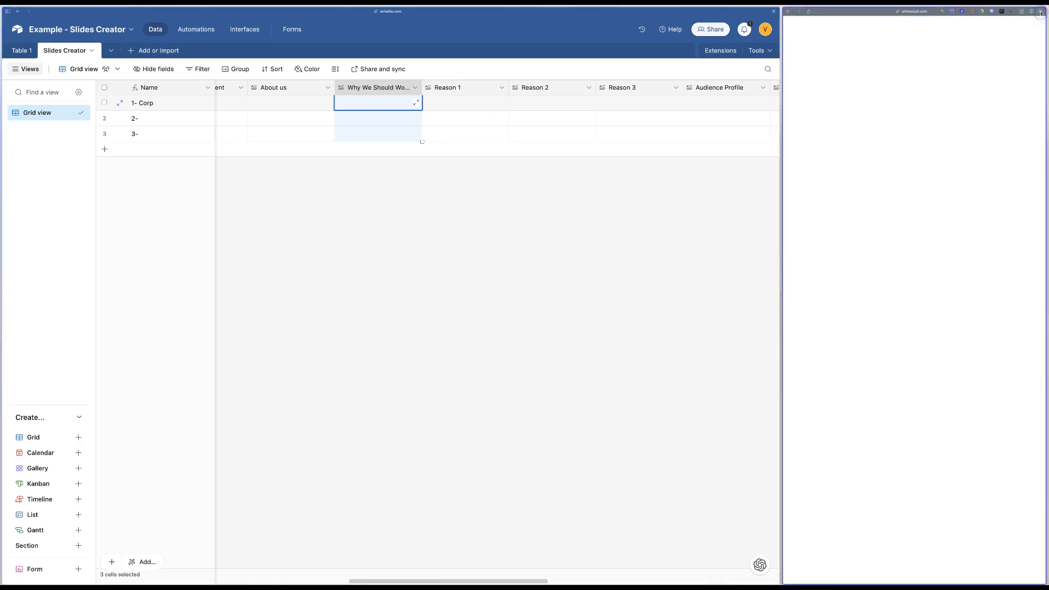
pyautogui.moveTo(15, 170)
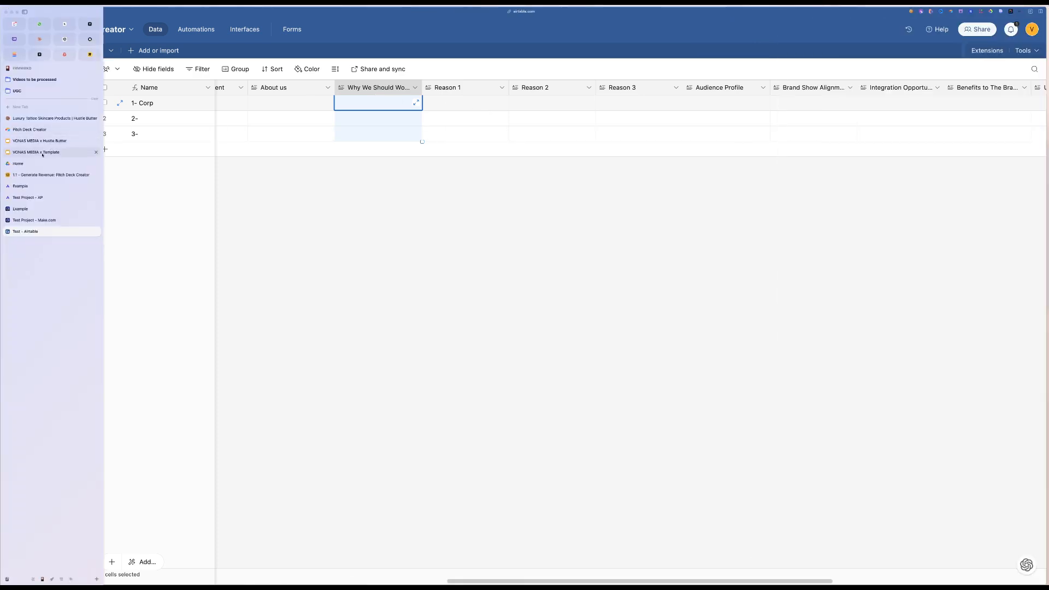
pyautogui.click(36, 152)
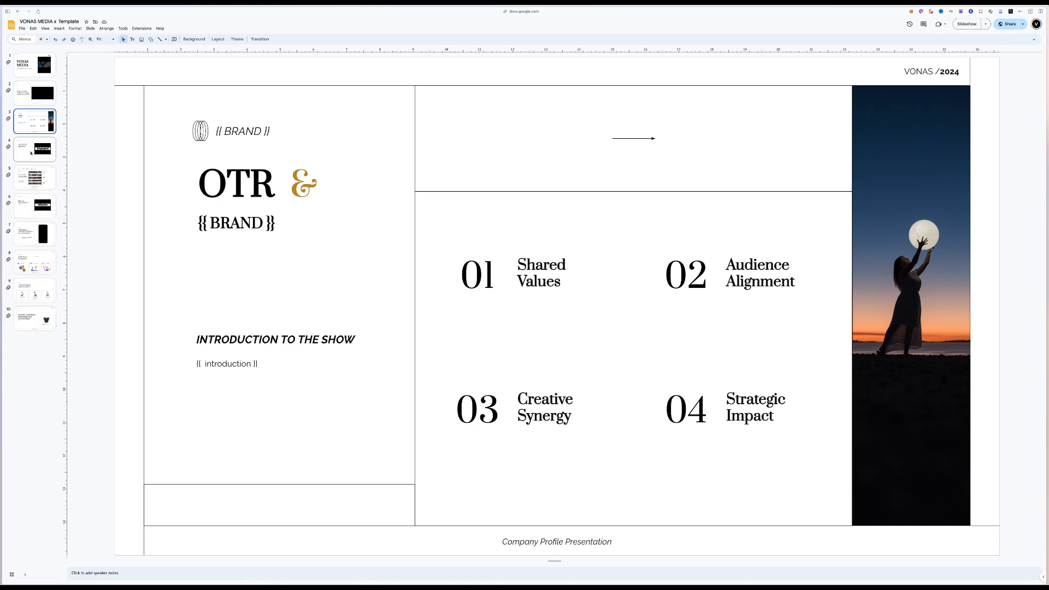
pyautogui.click(35, 149)
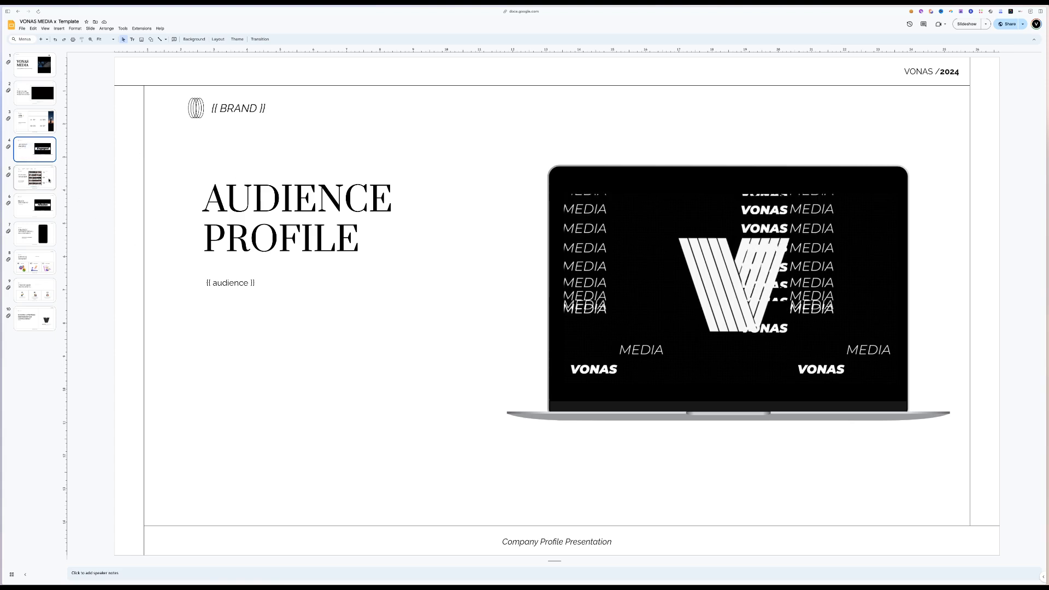
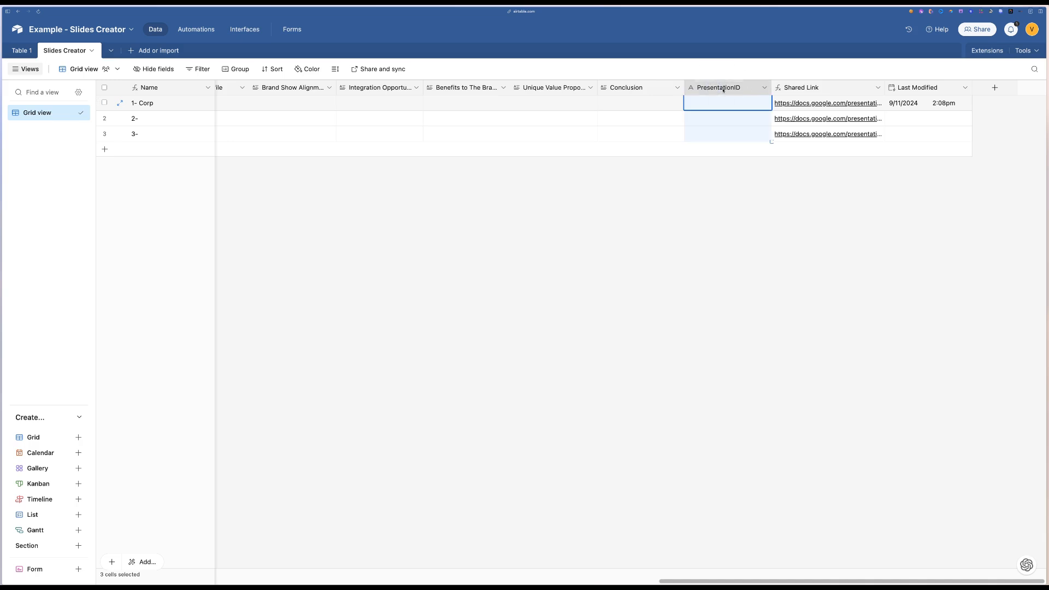
# Examine the Shared Link field's formula and review the Slides Creator table's fields from Last Modified back to Homepage.
pyautogui.click(825, 88)
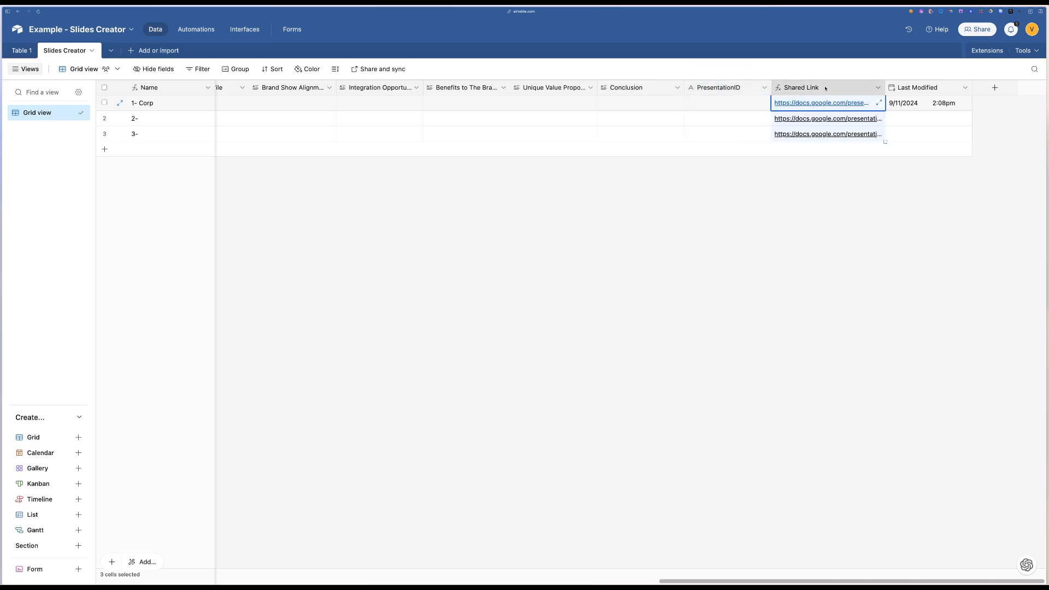
pyautogui.doubleClick(793, 88)
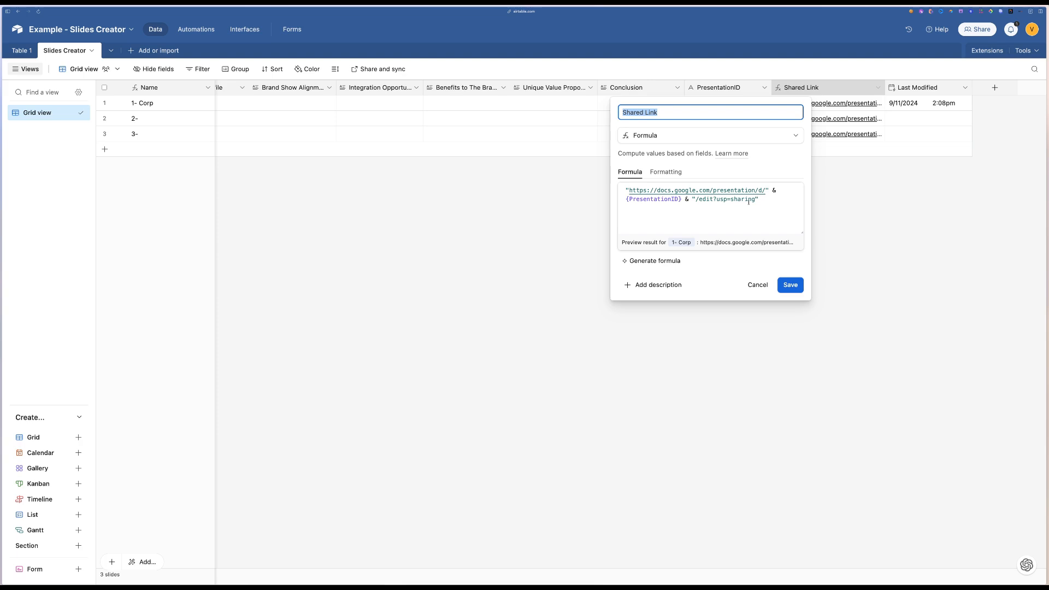
pyautogui.click(873, 202)
pyautogui.hscroll(-17, 742, 208)
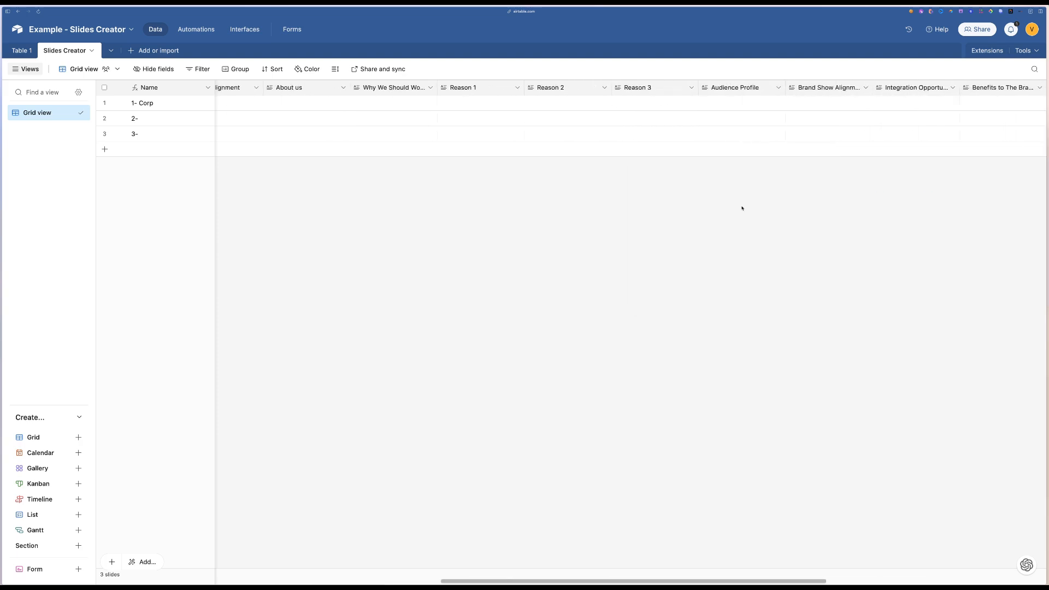
pyautogui.hscroll(15, 741, 208)
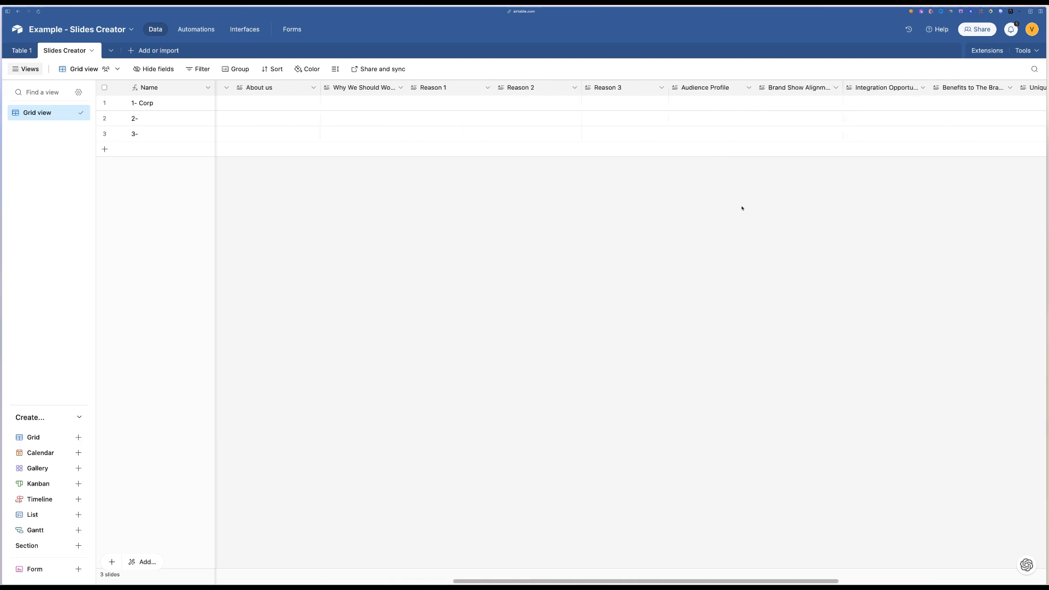
pyautogui.hscroll(5, 754, 107)
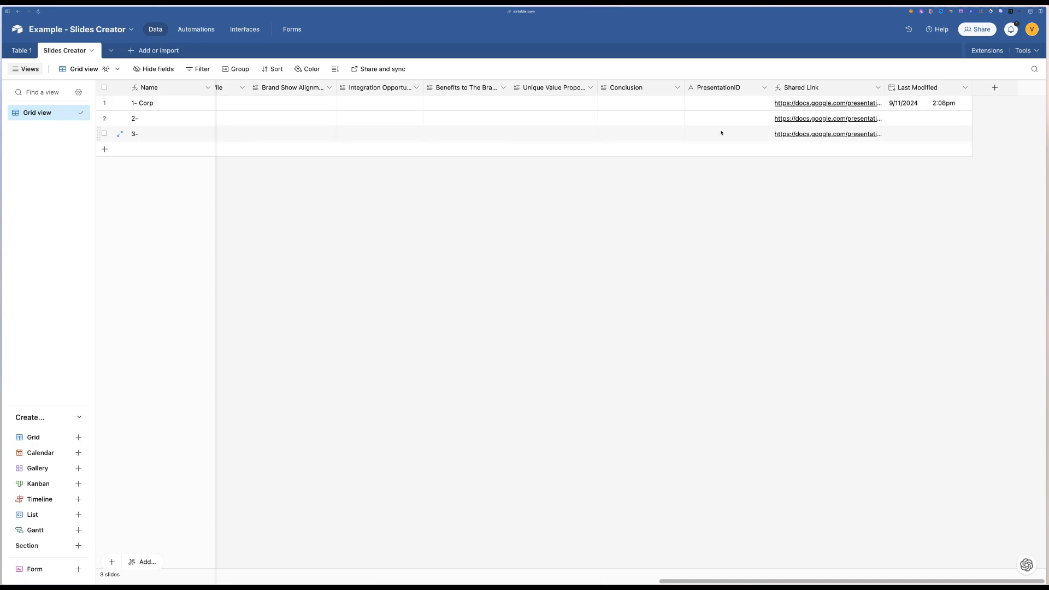
pyautogui.hscroll(-20, 475, 301)
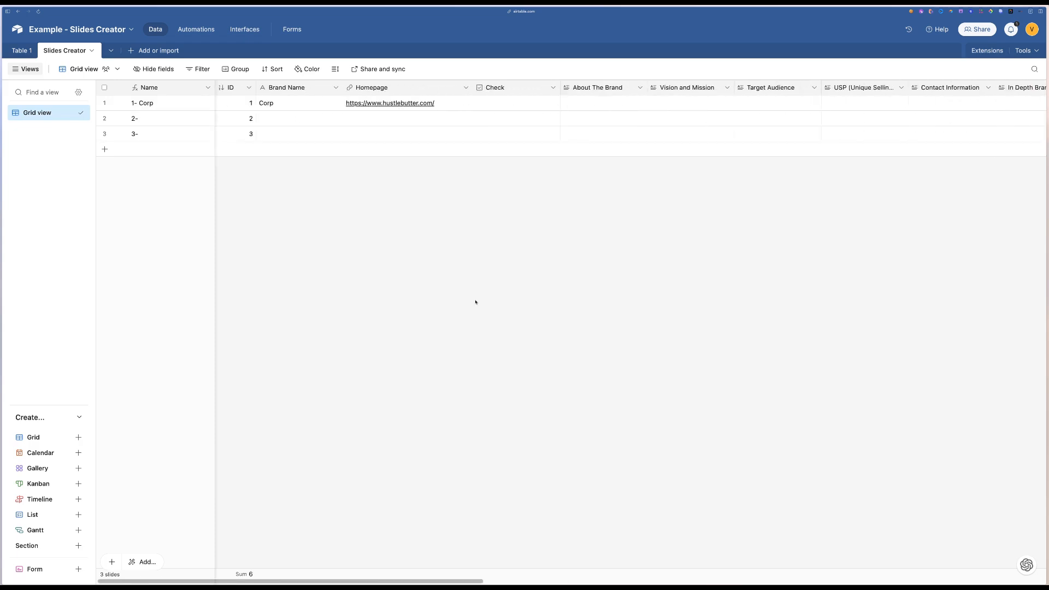
pyautogui.click(452, 100)
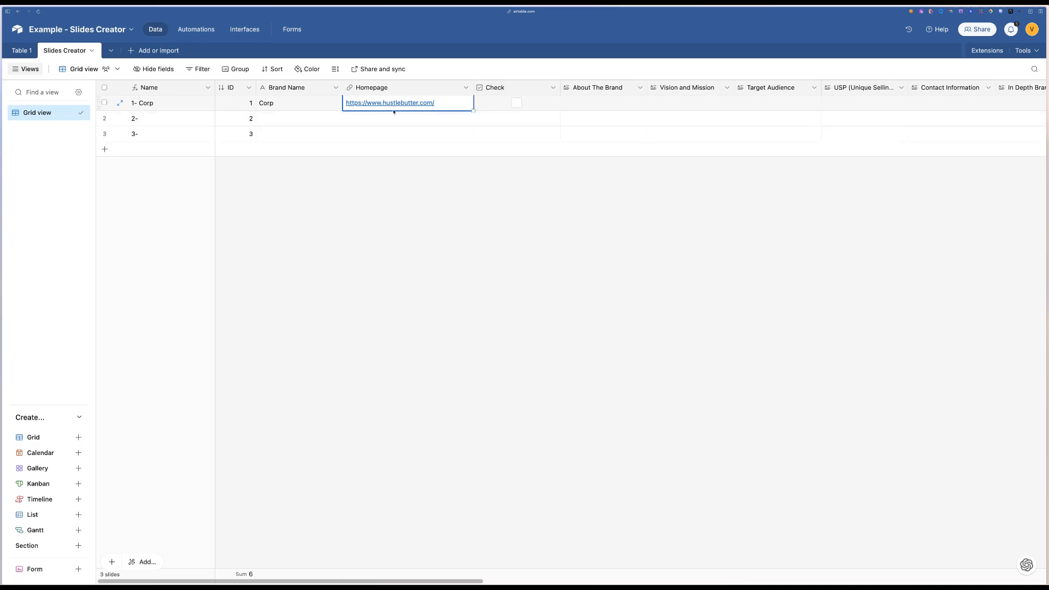
# Switch to the automation projects and look over the Example flow in Activepieces and the Make.com test scenario.
pyautogui.moveTo(1, 231)
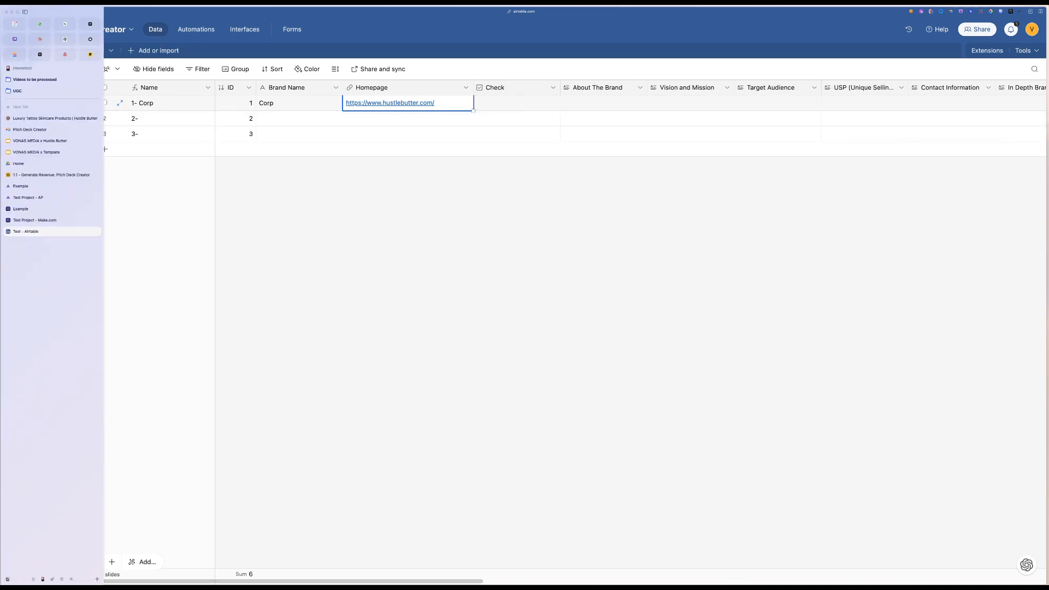
pyautogui.click(33, 220)
pyautogui.click(24, 209)
pyautogui.click(33, 222)
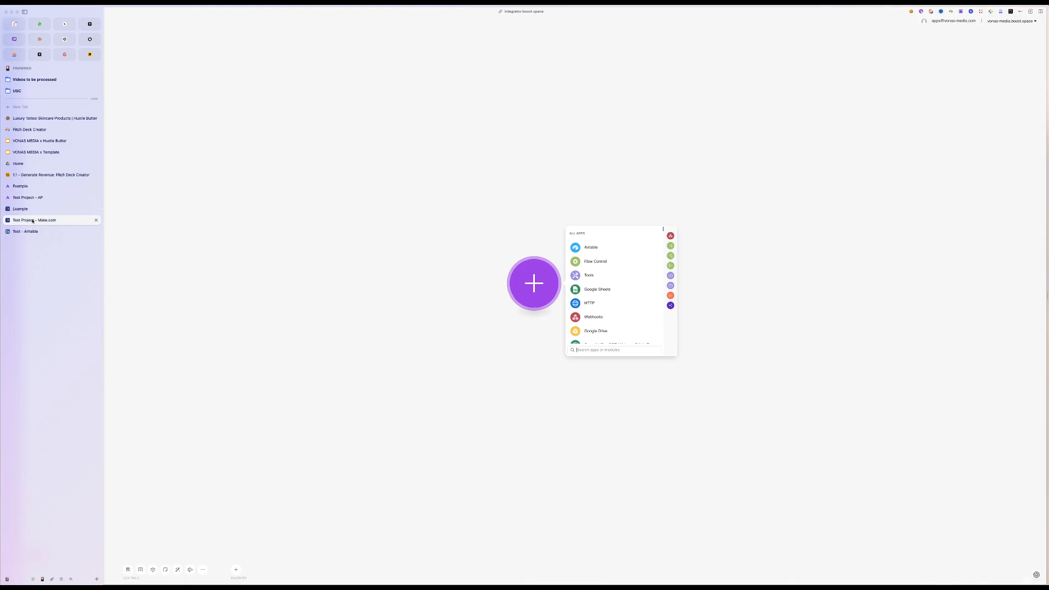
pyautogui.click(39, 186)
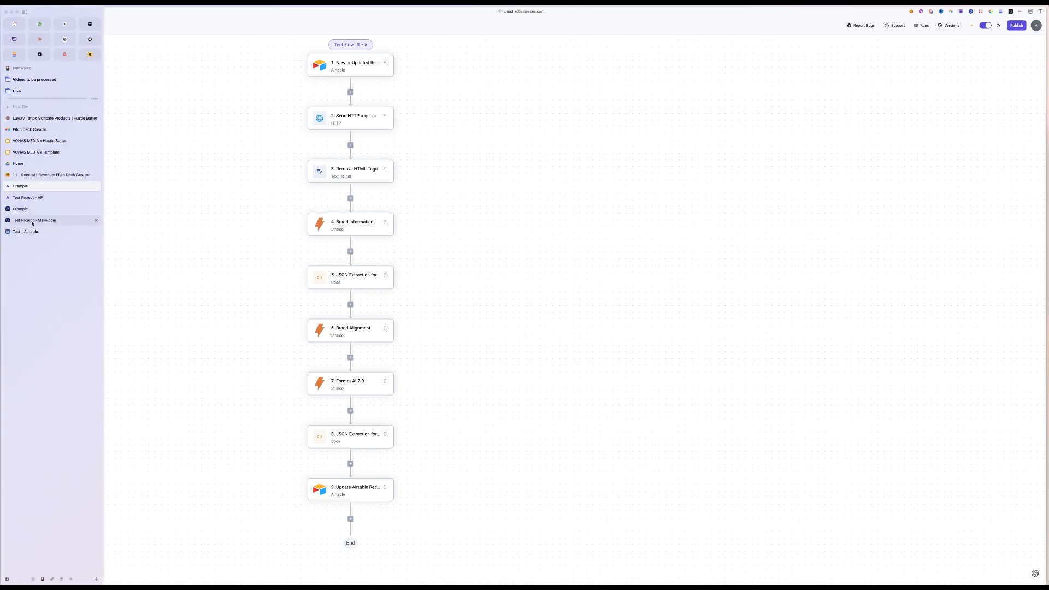
pyautogui.click(33, 220)
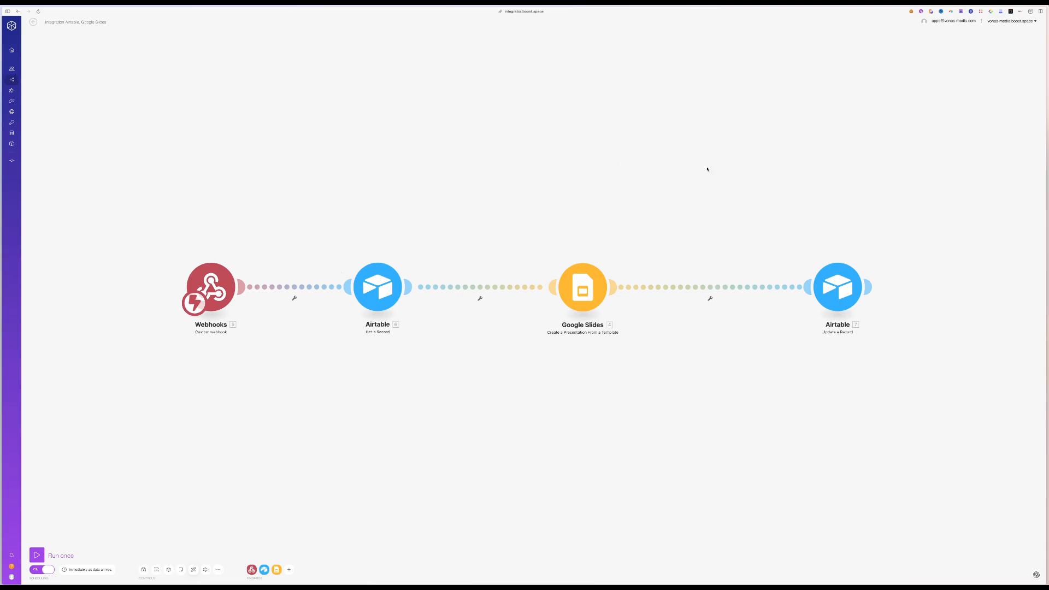
# Show the PitchDeck Try flow beside the Untitled test flow in split view, narrowing its pane and bringing its steps into view.
pyautogui.click(22, 186)
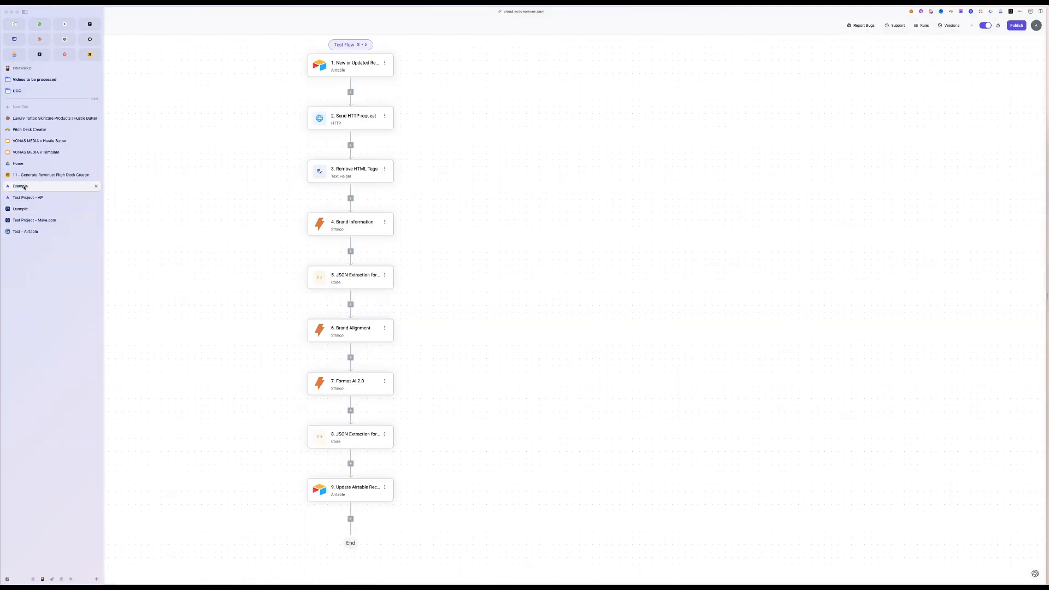
pyautogui.moveTo(225, 187); pyautogui.dragTo(185, 218)
pyautogui.press('super+t')
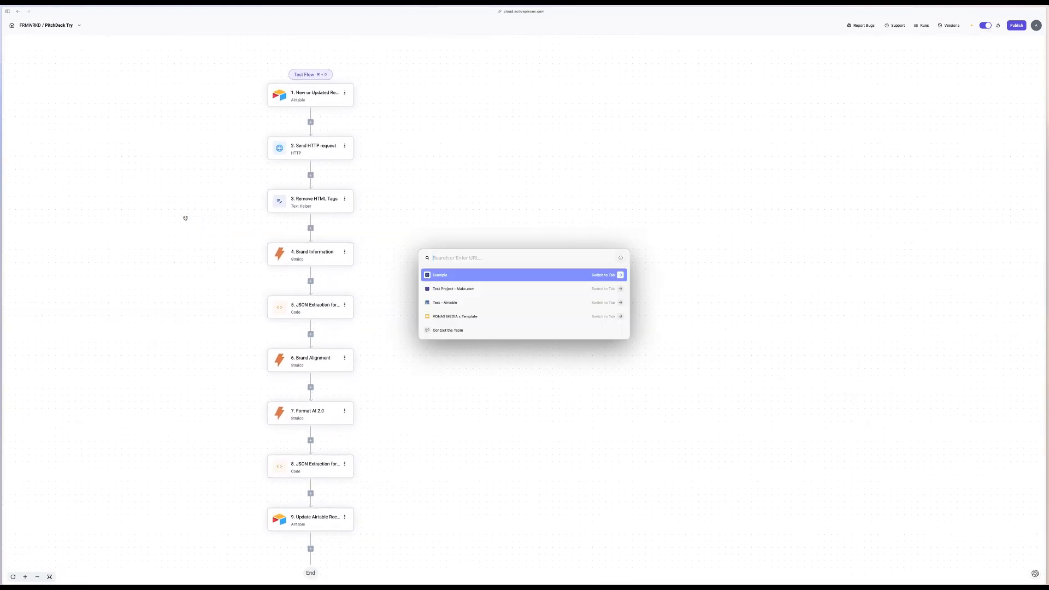
pyautogui.press('Return')
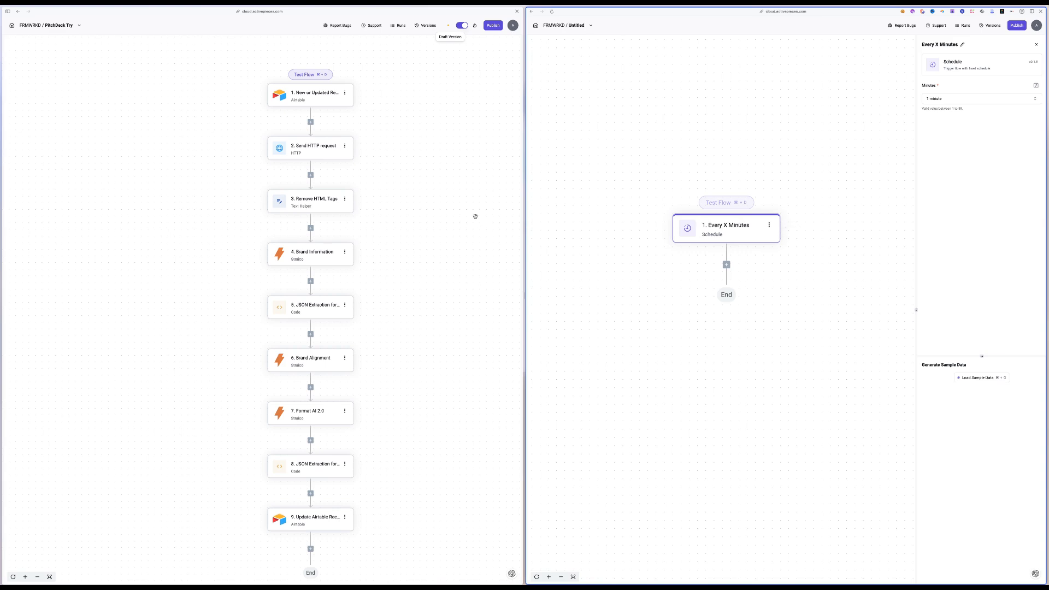
pyautogui.scroll(3, 476, 216)
pyautogui.moveTo(445, 153); pyautogui.dragTo(446, 273)
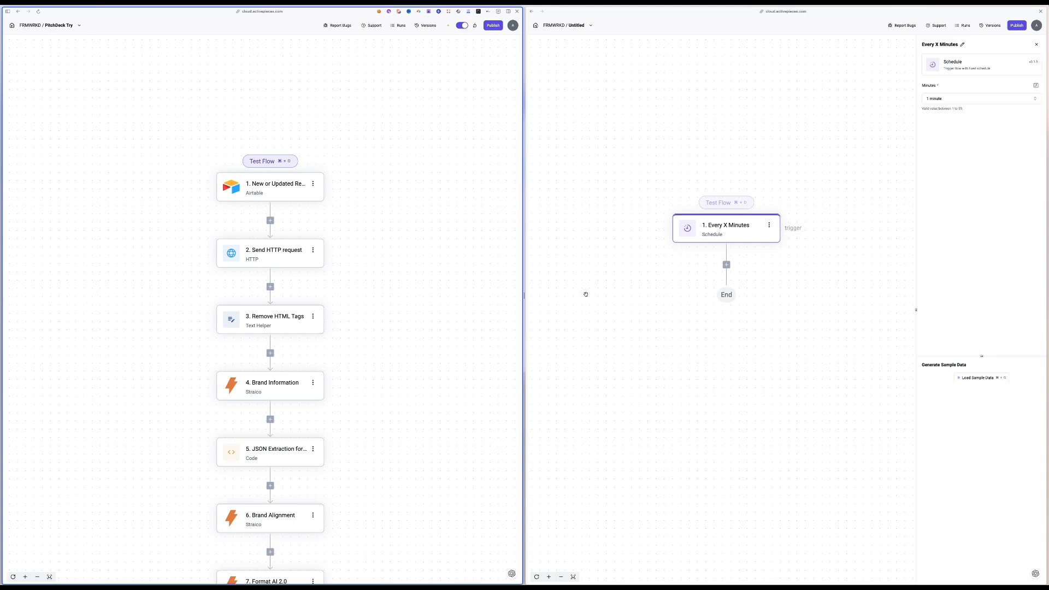
pyautogui.moveTo(523, 297); pyautogui.dragTo(446, 312)
pyautogui.moveTo(382, 263); pyautogui.dragTo(289, 260)
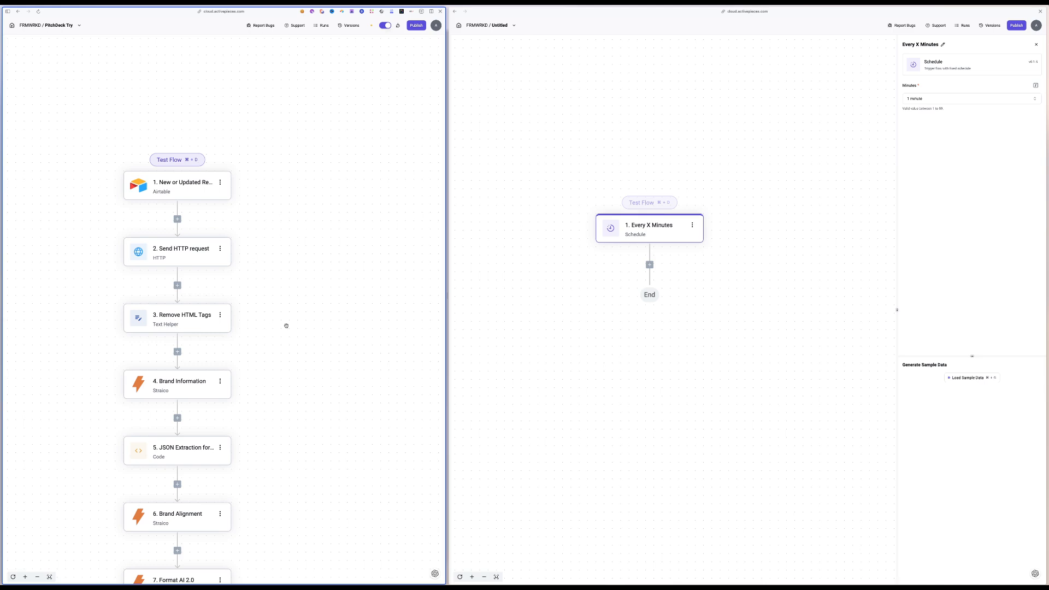
pyautogui.scroll(-3, 279, 391)
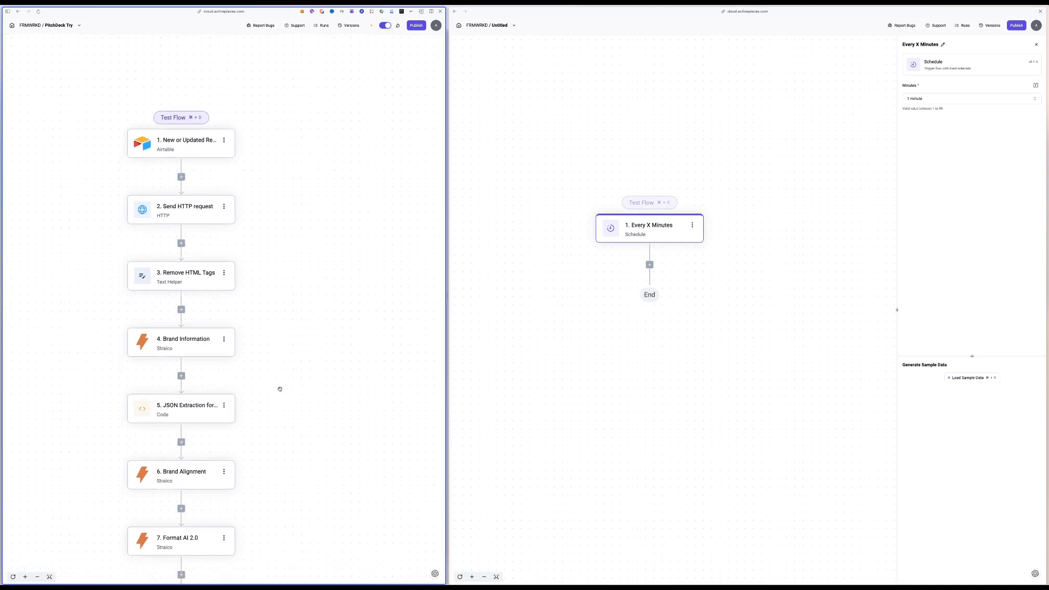
# Replace the Untitled flow's schedule trigger with Airtable's New or Updated Record and use the airtable connection.
pyautogui.click(692, 225)
pyautogui.click(709, 237)
pyautogui.moveTo(595, 317)
pyautogui.click(677, 299)
pyautogui.click(925, 110)
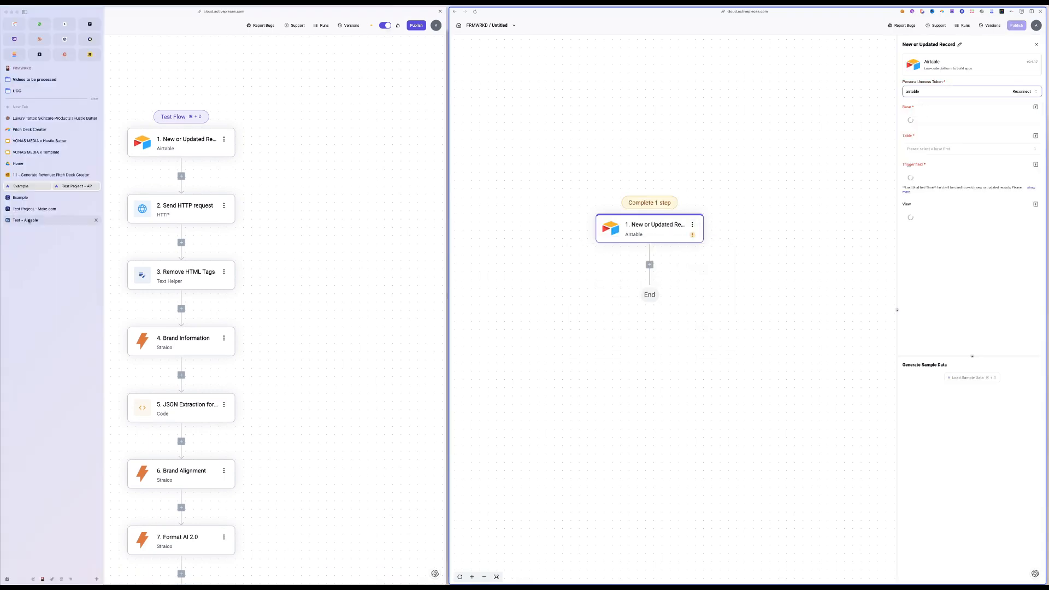
# Set the trigger's base to Example - Slides Creator, table to Slides Creator and trigger field to Last Modified.
pyautogui.click(23, 221)
pyautogui.click(76, 32)
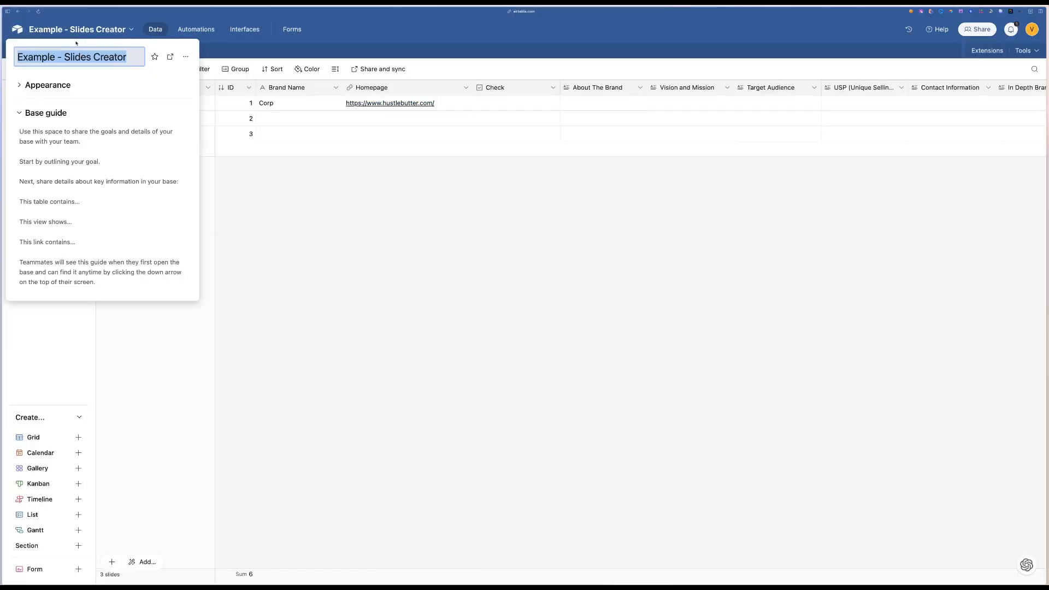
pyautogui.moveTo(11, 175)
pyautogui.click(954, 148)
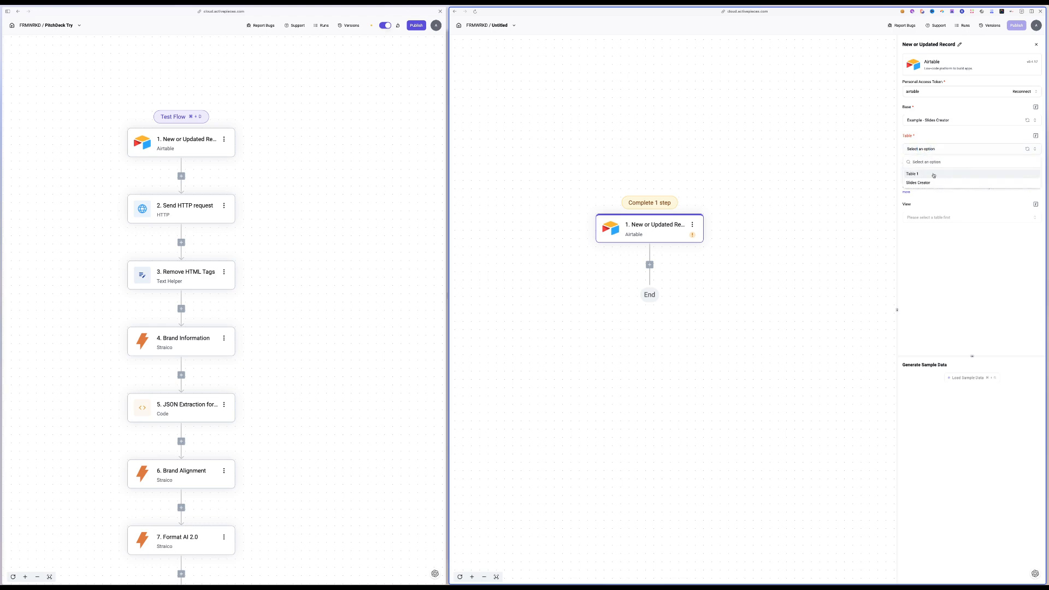
pyautogui.click(919, 182)
# Switch to Airtable and create a grid view named Create Input in the Slides Creator table.
pyautogui.moveTo(2, 281)
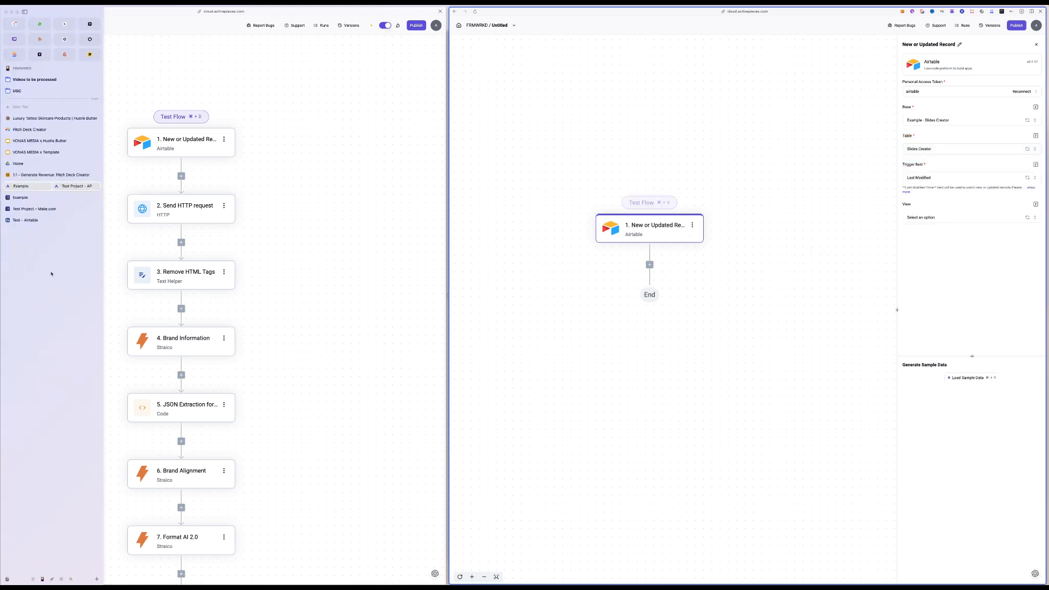
pyautogui.click(23, 198)
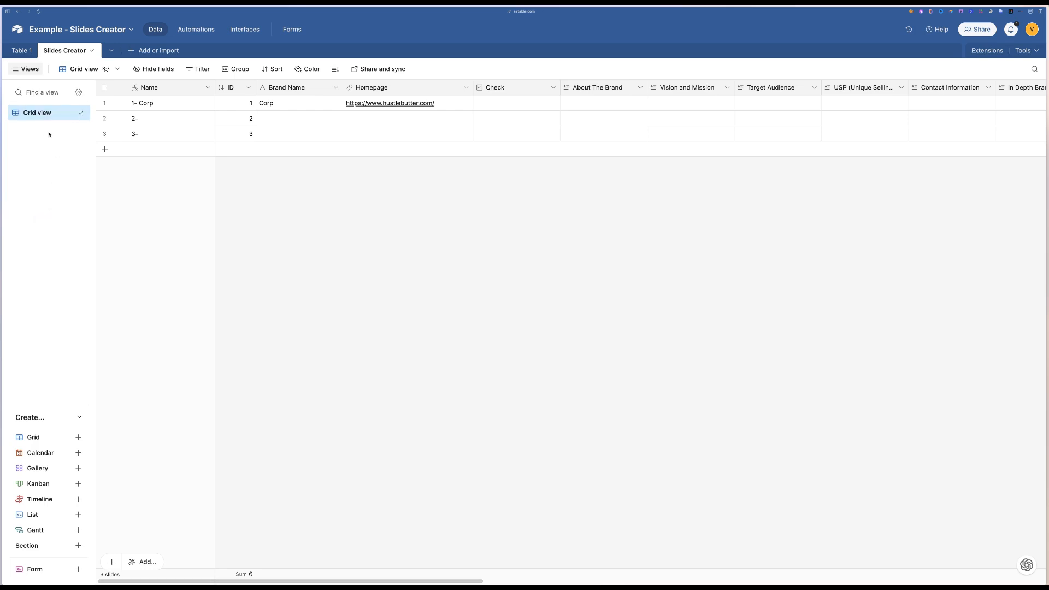
pyautogui.press('Return')
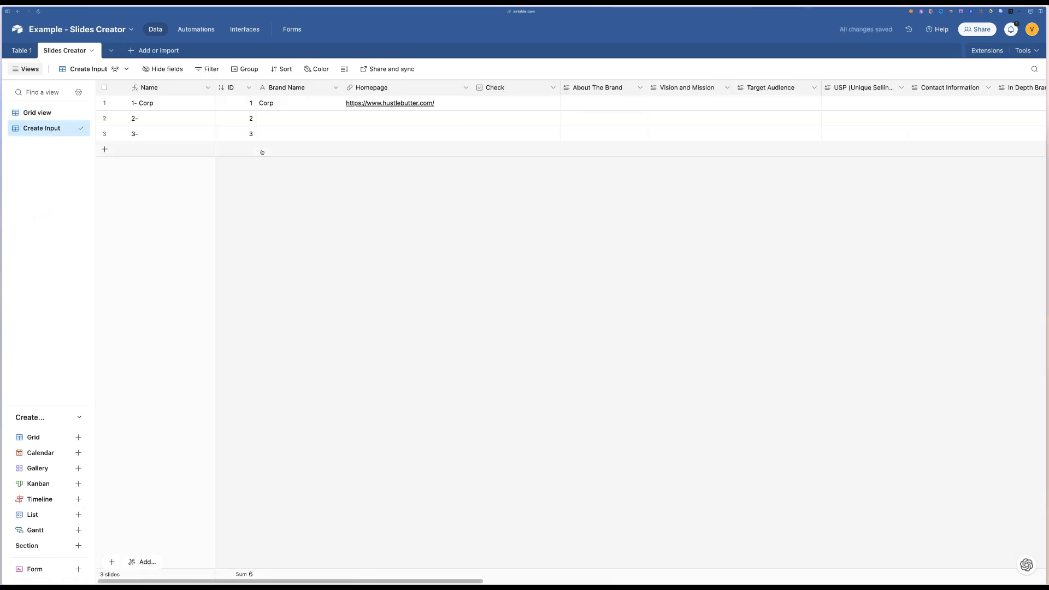
# Filter Create Input to records with Check ticked and About The Brand empty, and tick Check for the Corp record in Grid view.
pyautogui.click(210, 70)
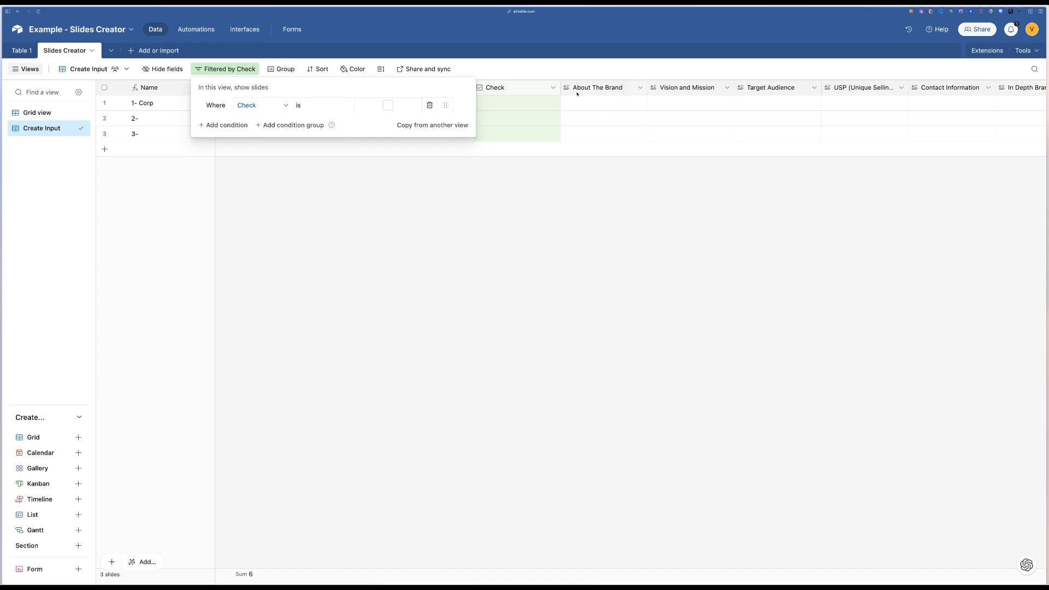
pyautogui.click(224, 125)
pyautogui.click(283, 129)
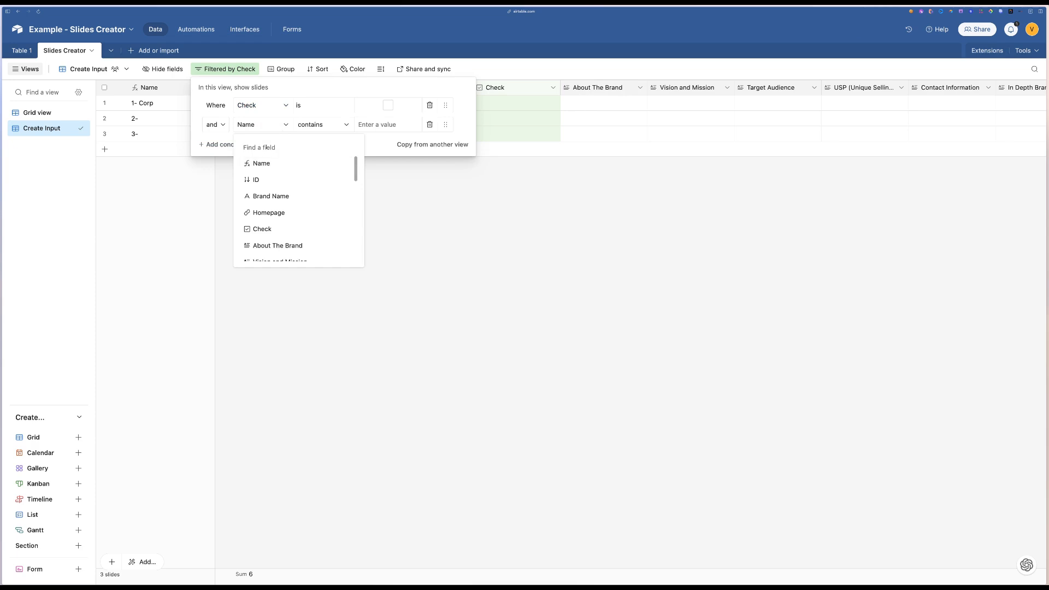
pyautogui.write('ab')
pyautogui.click(269, 179)
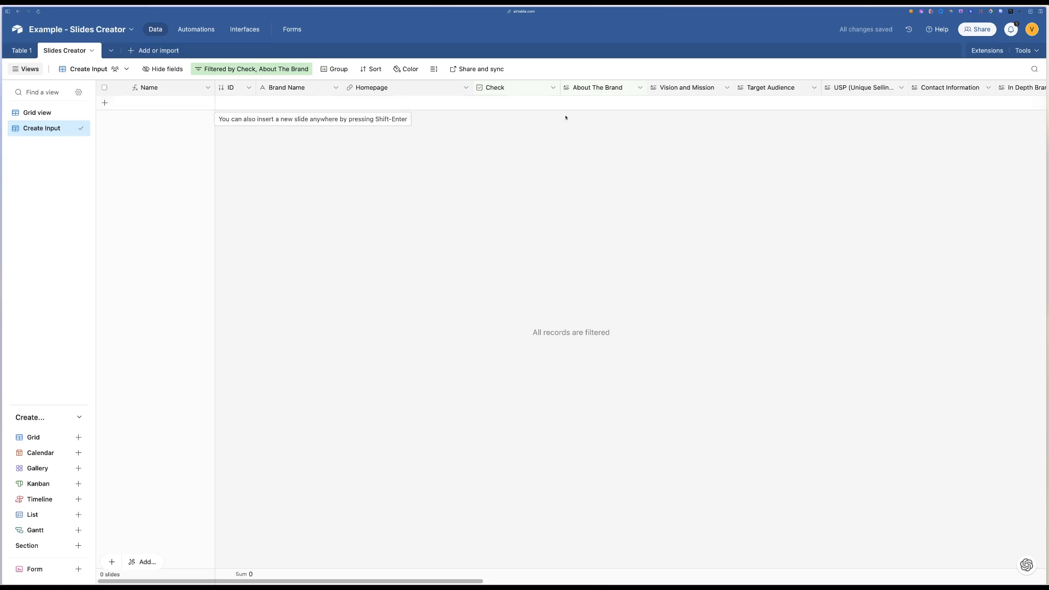
pyautogui.click(37, 112)
pyautogui.click(516, 103)
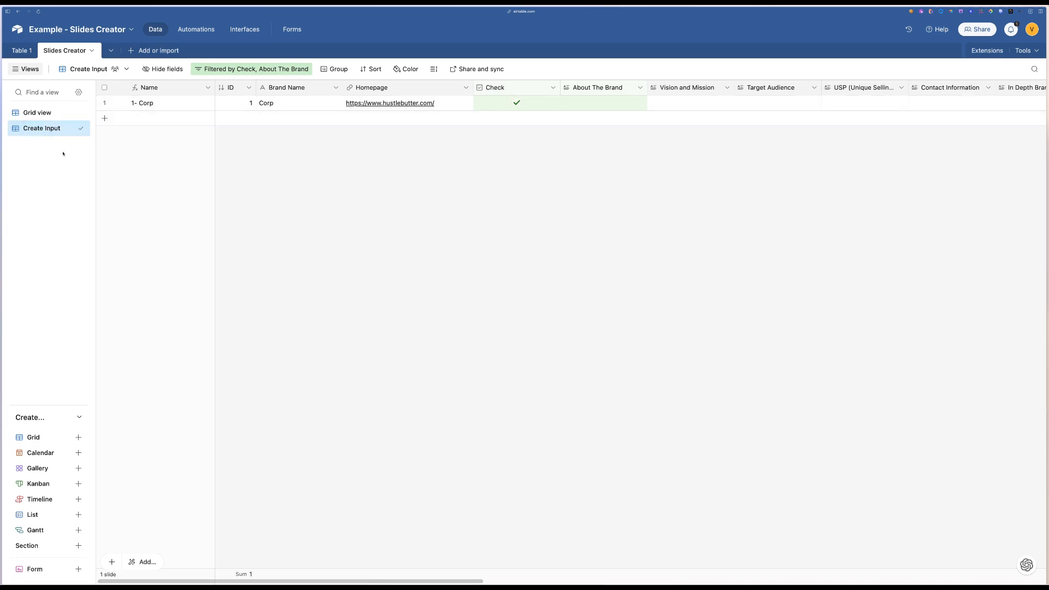
# Duplicate the Create Input view and rename the copy DONE.
pyautogui.click(70, 128)
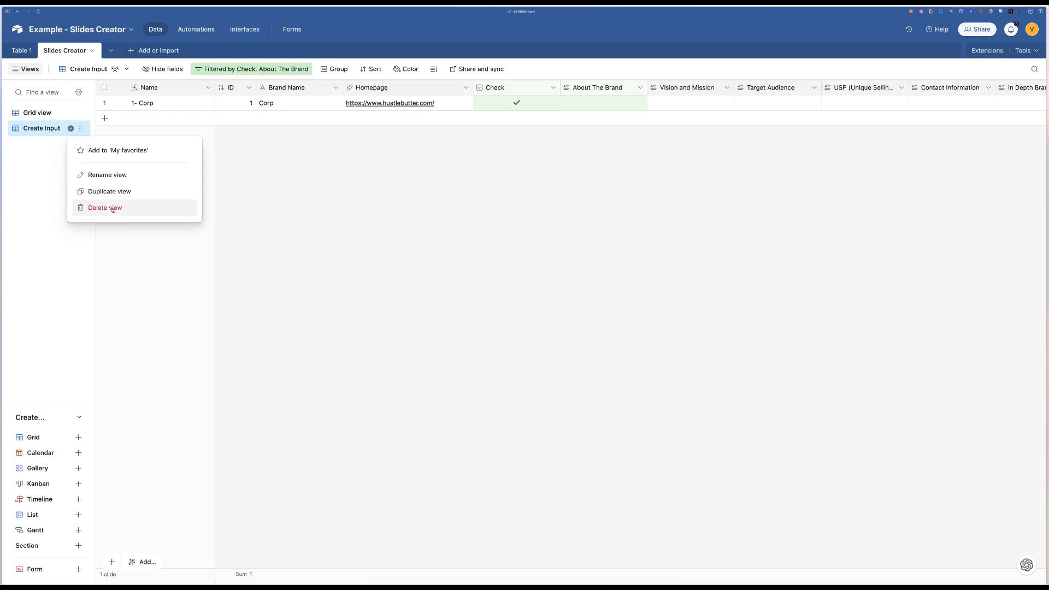
pyautogui.click(109, 190)
pyautogui.doubleClick(42, 144)
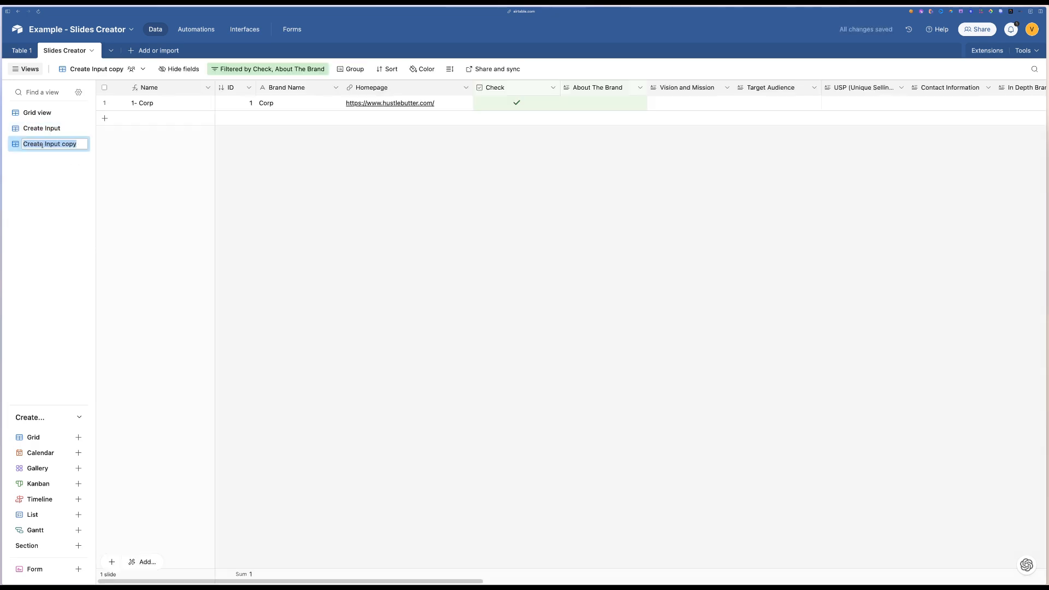
pyautogui.write('DONE')
pyautogui.press('Return')
# Change the DONE view's About The Brand condition to is not empty and compare the view with Create Input.
pyautogui.click(235, 69)
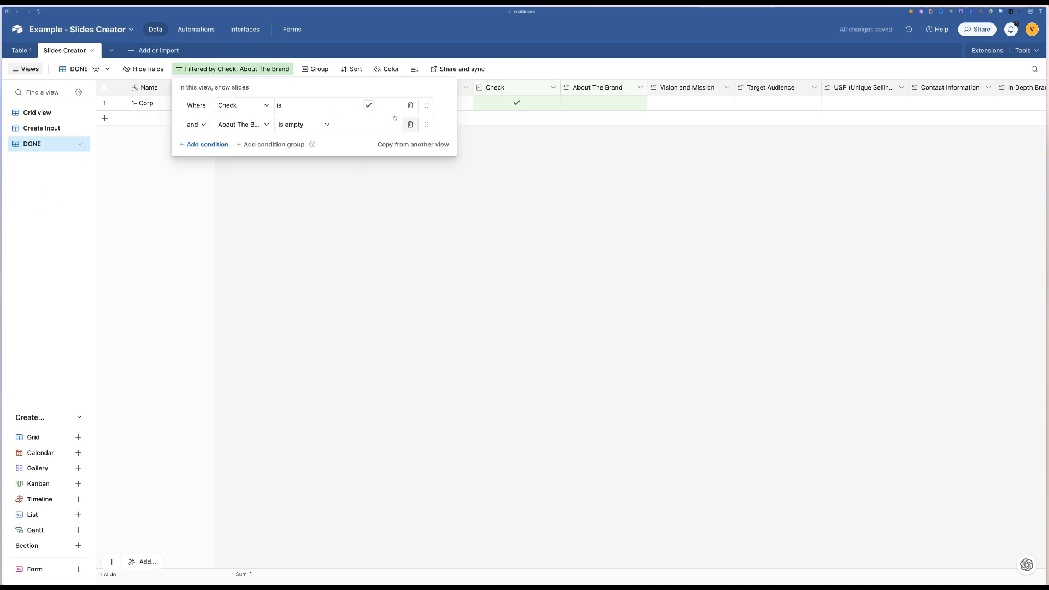
pyautogui.click(306, 124)
pyautogui.click(328, 244)
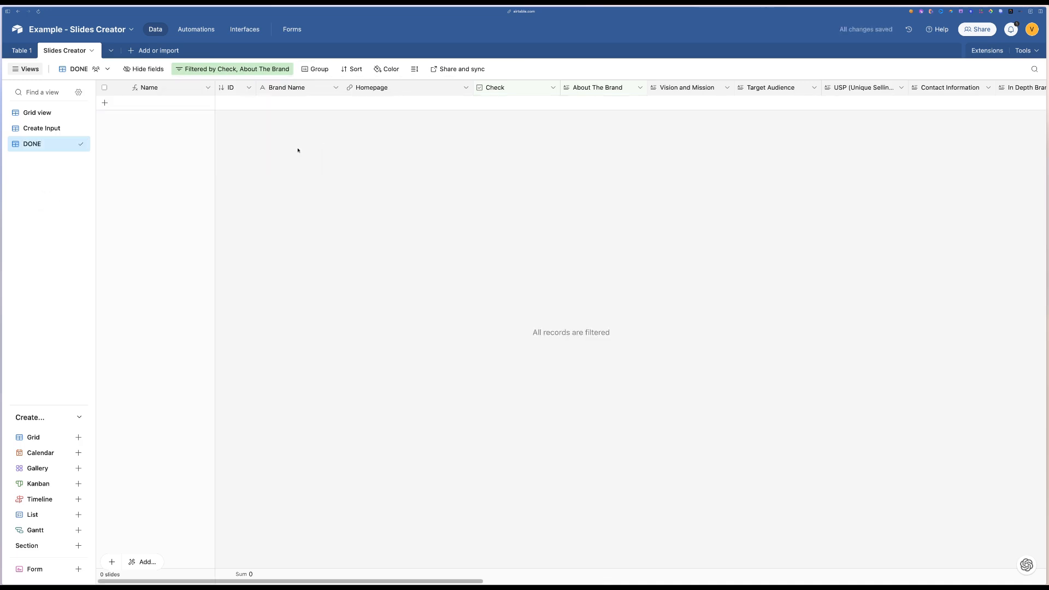
pyautogui.click(34, 128)
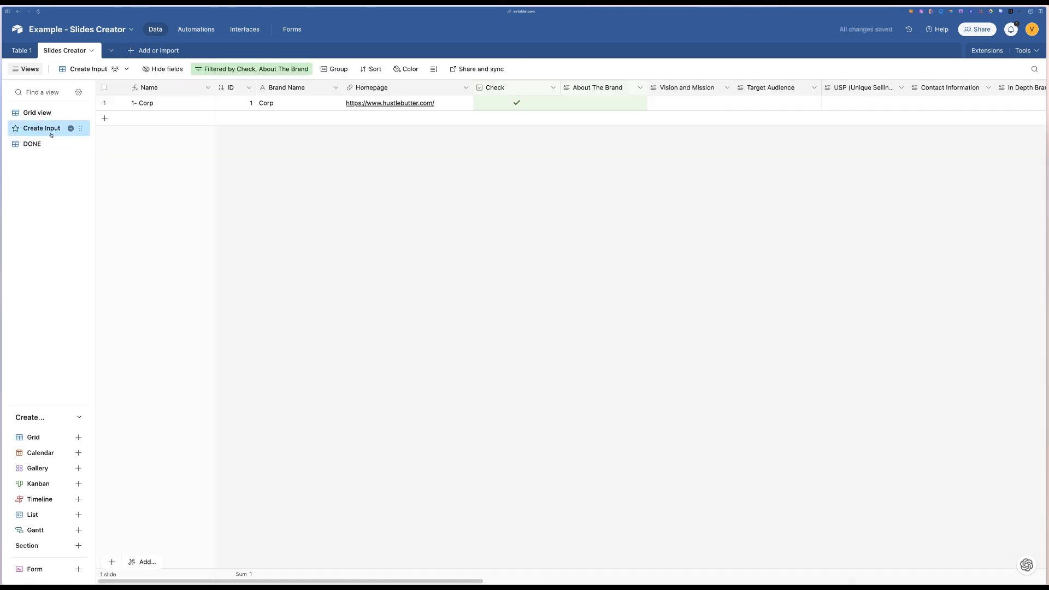
pyautogui.click(32, 144)
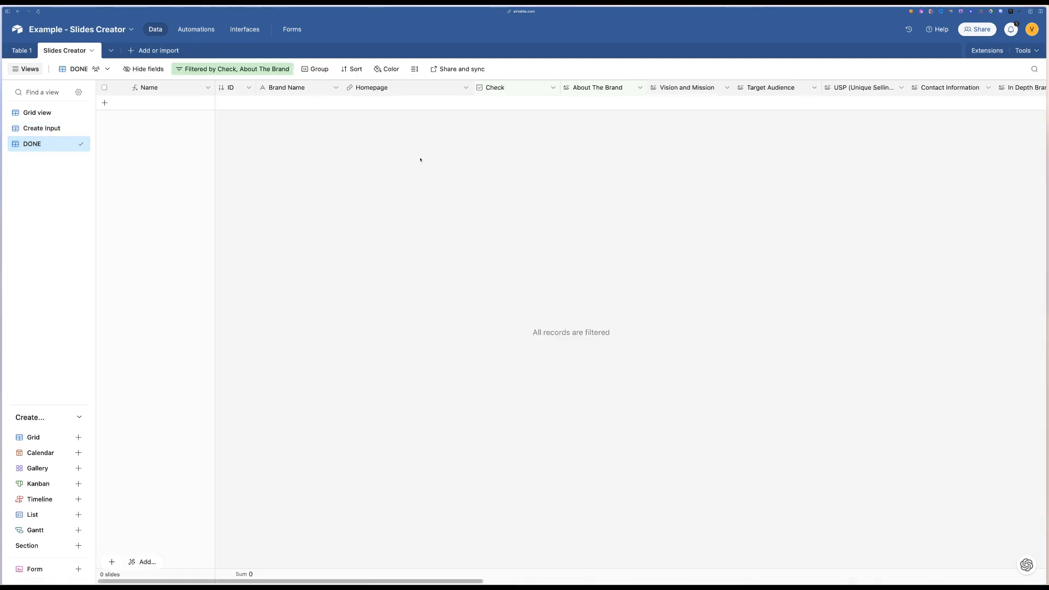
pyautogui.hscroll(5, 491, 145)
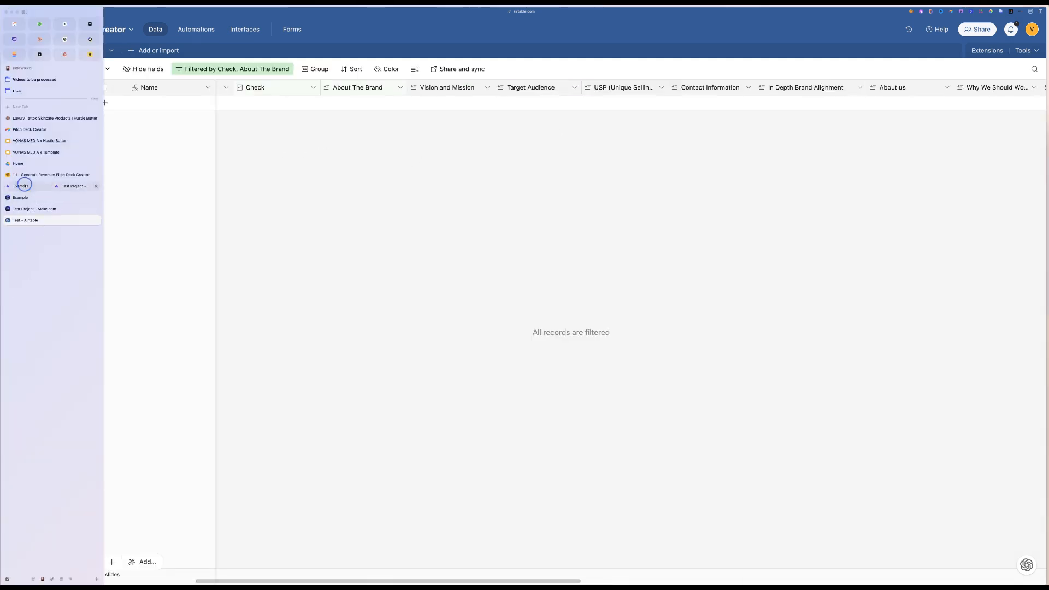
# Switch to Activepieces, refresh the Airtable trigger's view options, choose Create Input and load sample data.
pyautogui.click(24, 182)
pyautogui.click(955, 217)
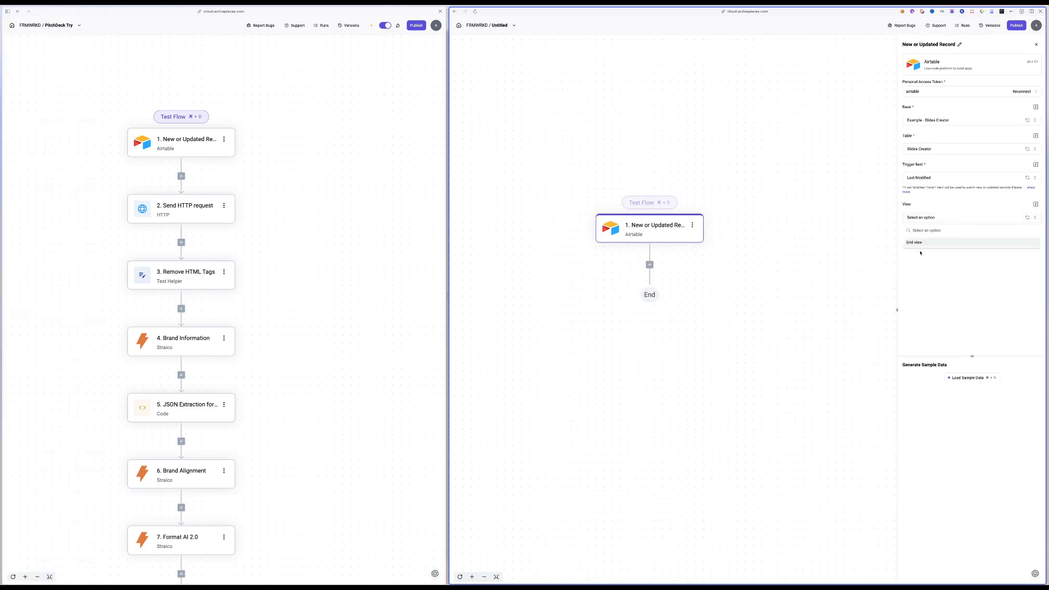
pyautogui.click(1026, 219)
pyautogui.click(1027, 218)
pyautogui.click(916, 252)
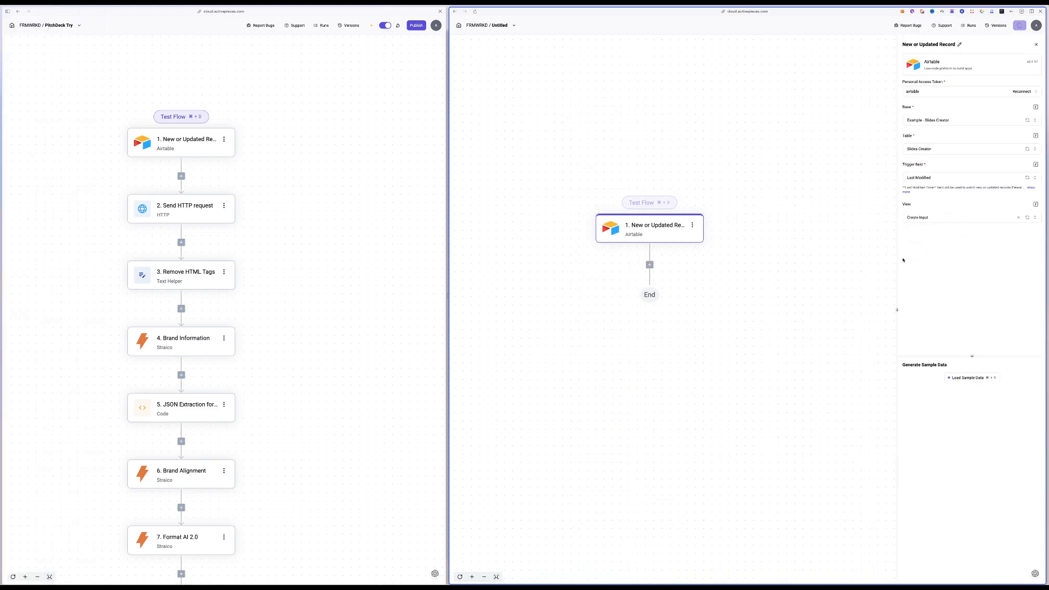
pyautogui.click(960, 377)
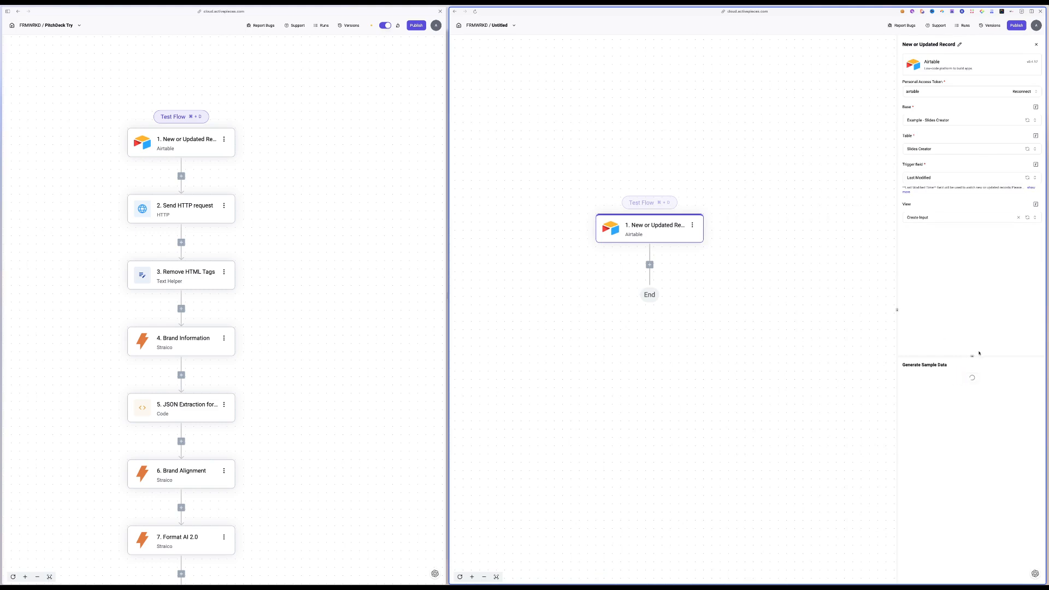
pyautogui.doubleClick(977, 471)
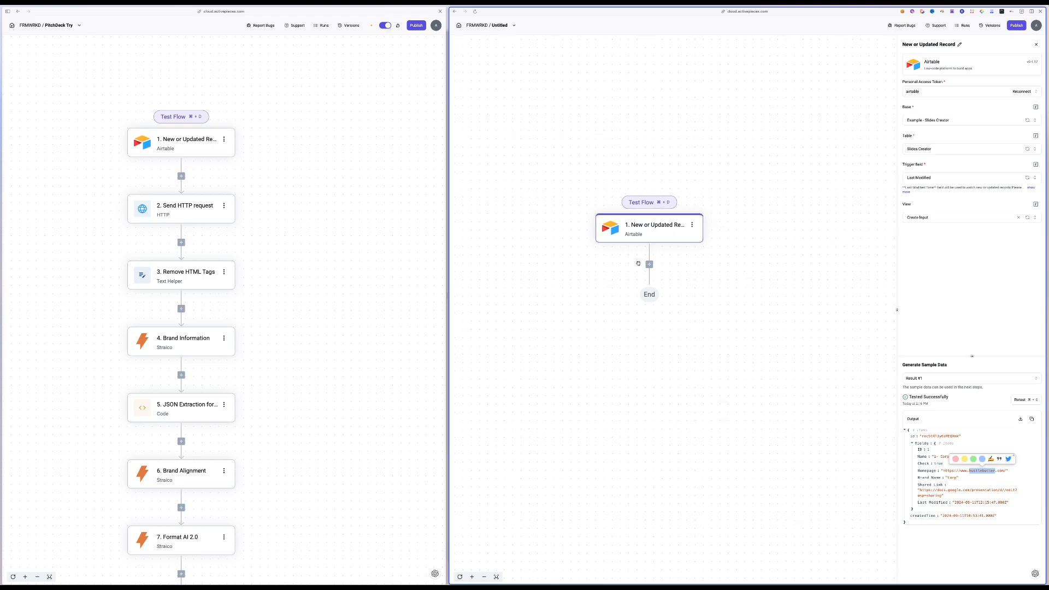
# Add a Send HTTP request step after the trigger, with method GET and the trigger record's Homepage field as URL.
pyautogui.moveTo(445, 304); pyautogui.dragTo(374, 296)
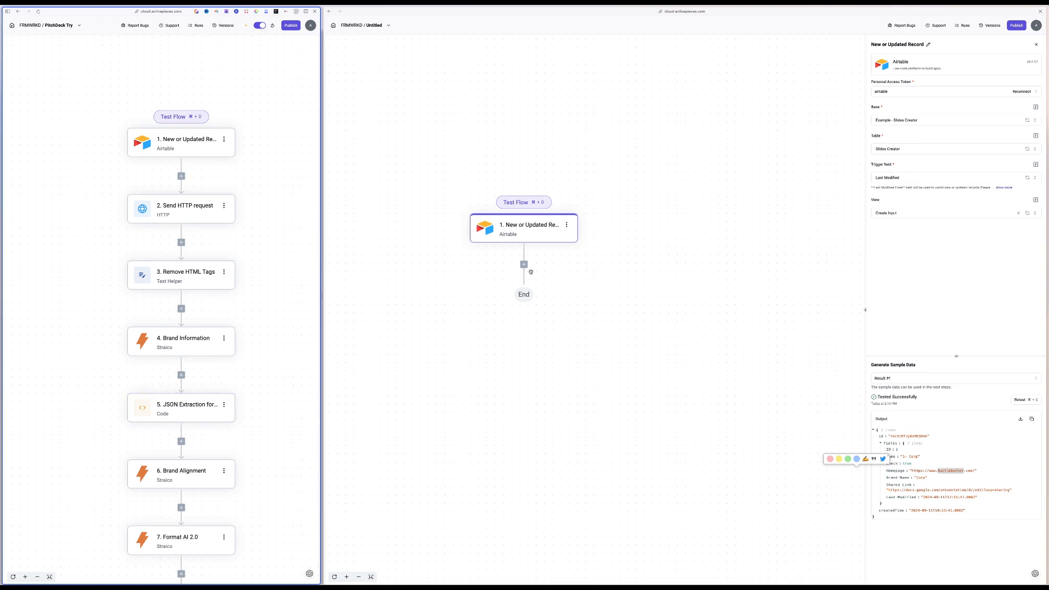
pyautogui.click(524, 265)
pyautogui.write('http')
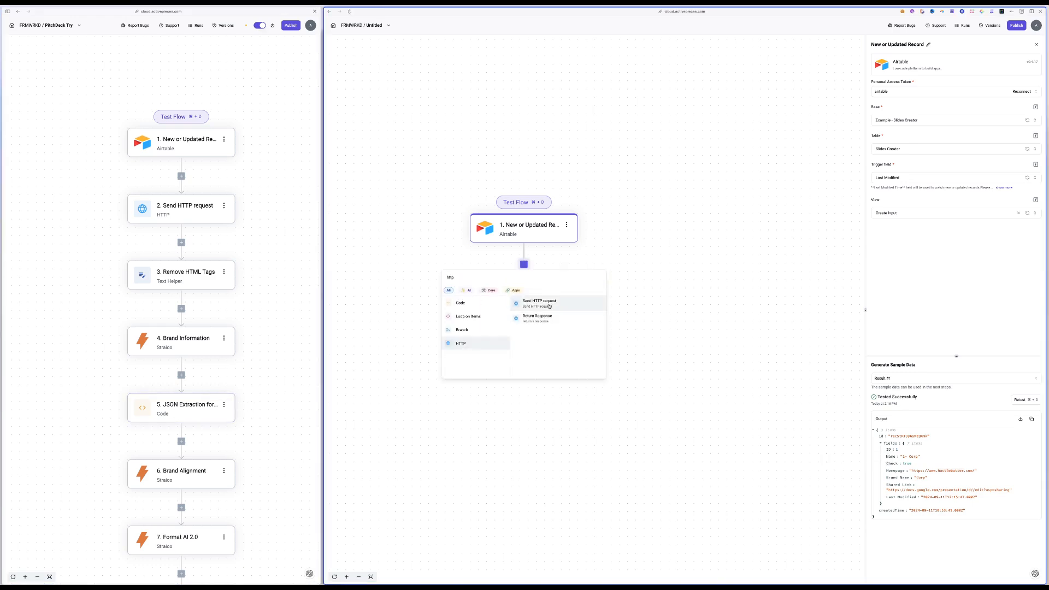
pyautogui.click(549, 304)
pyautogui.click(899, 98)
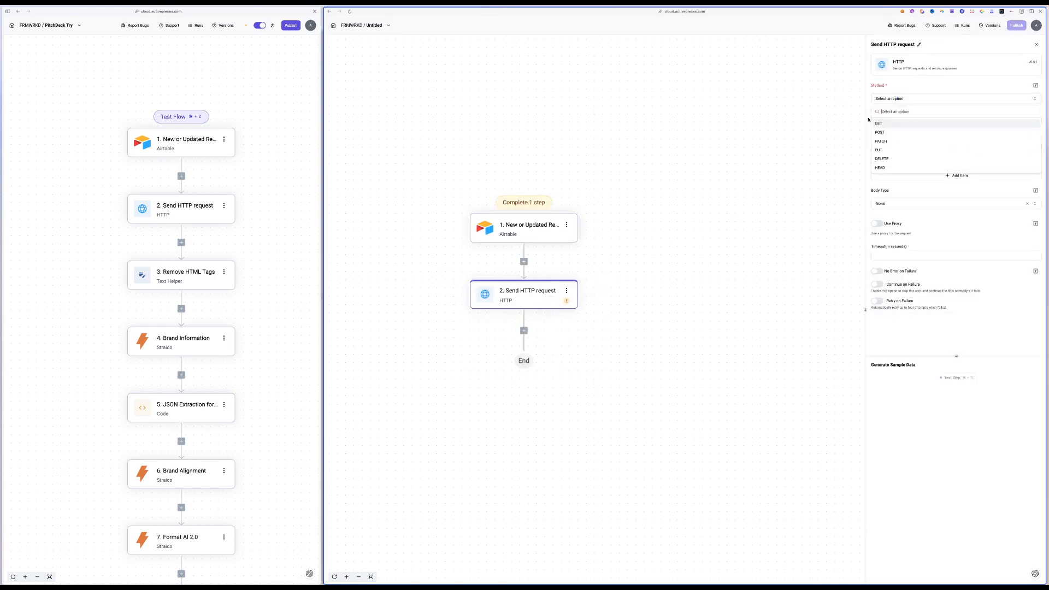
pyautogui.click(878, 123)
pyautogui.click(880, 119)
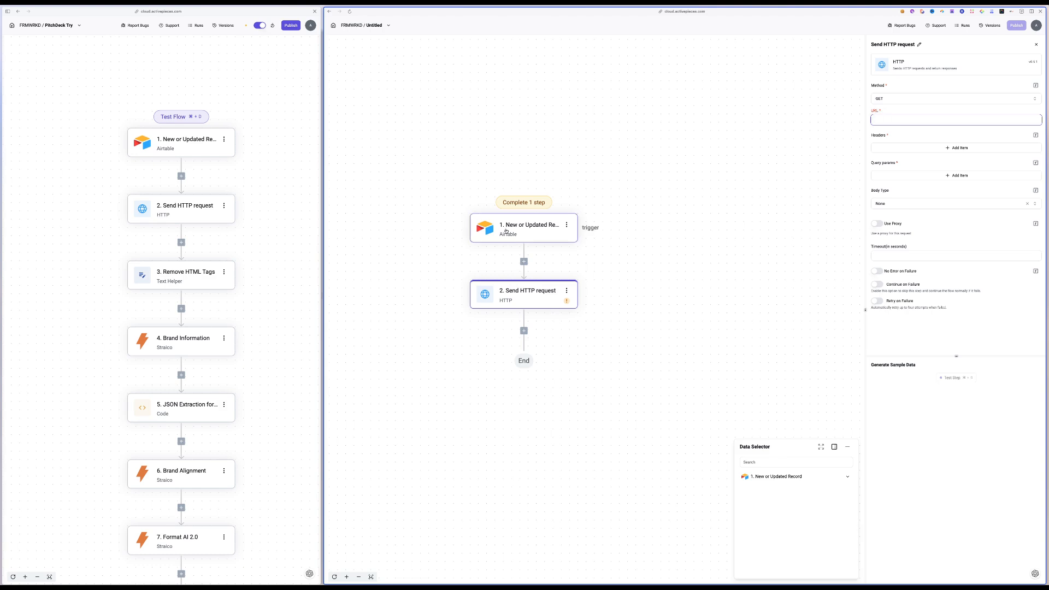
pyautogui.click(777, 477)
pyautogui.click(770, 503)
# Test the Send HTTP request step and examine the returned page code in its output.
pyautogui.click(956, 377)
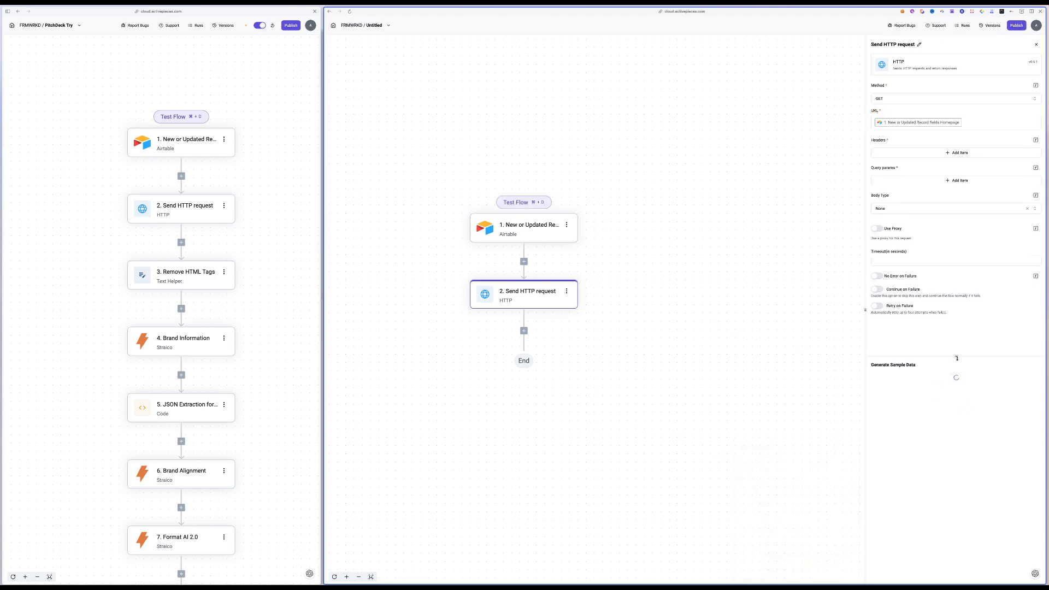
pyautogui.scroll(-5, 914, 399)
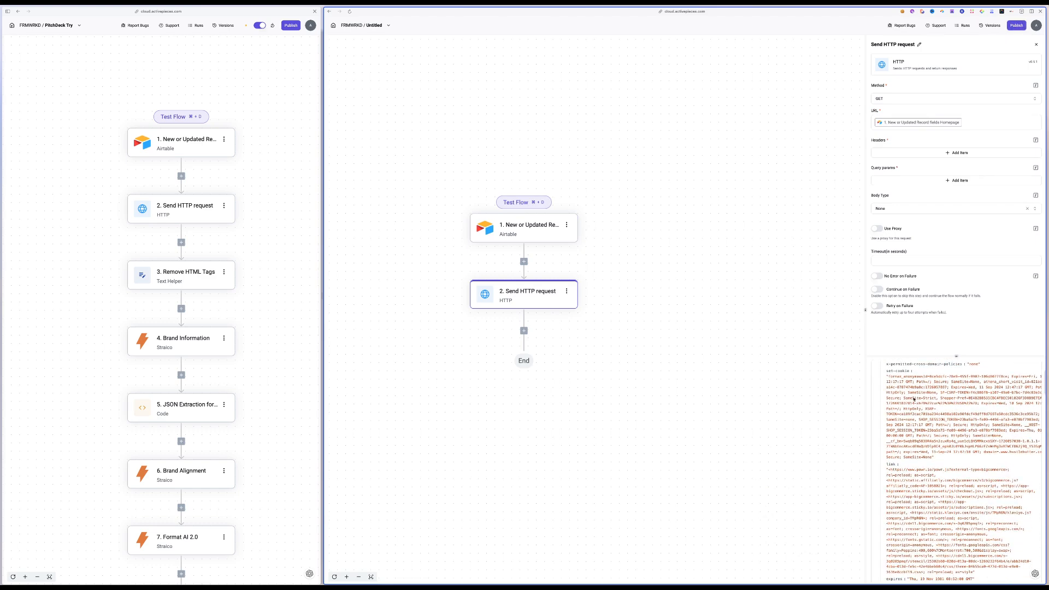
pyautogui.moveTo(889, 377); pyautogui.dragTo(946, 517)
pyautogui.scroll(-10, 945, 518)
pyautogui.moveTo(927, 439); pyautogui.dragTo(1009, 457)
pyautogui.hscroll(5, 964, 468)
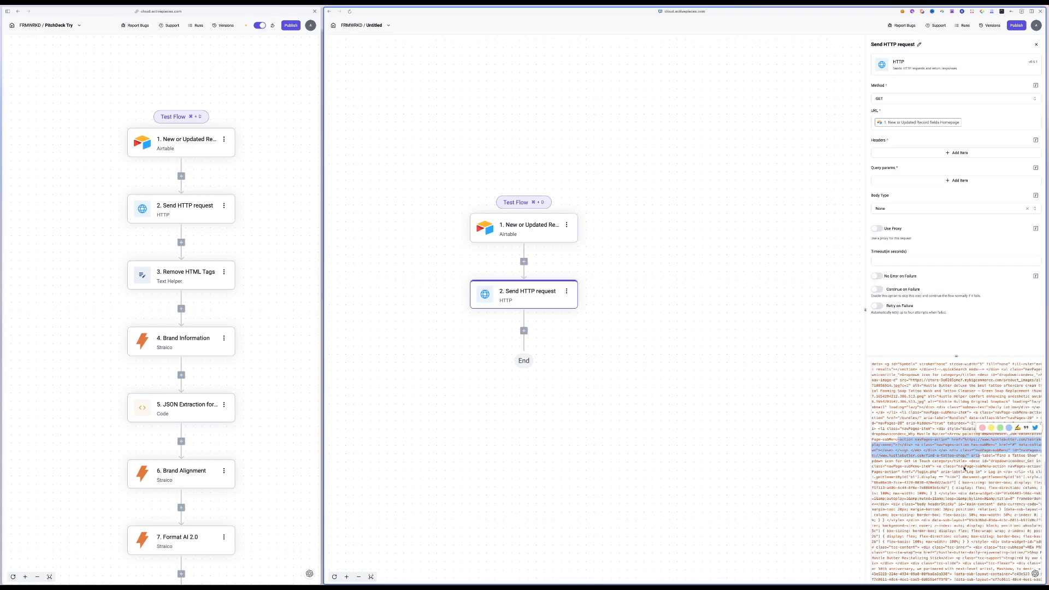
pyautogui.scroll(-15, 964, 468)
pyautogui.scroll(15, 964, 468)
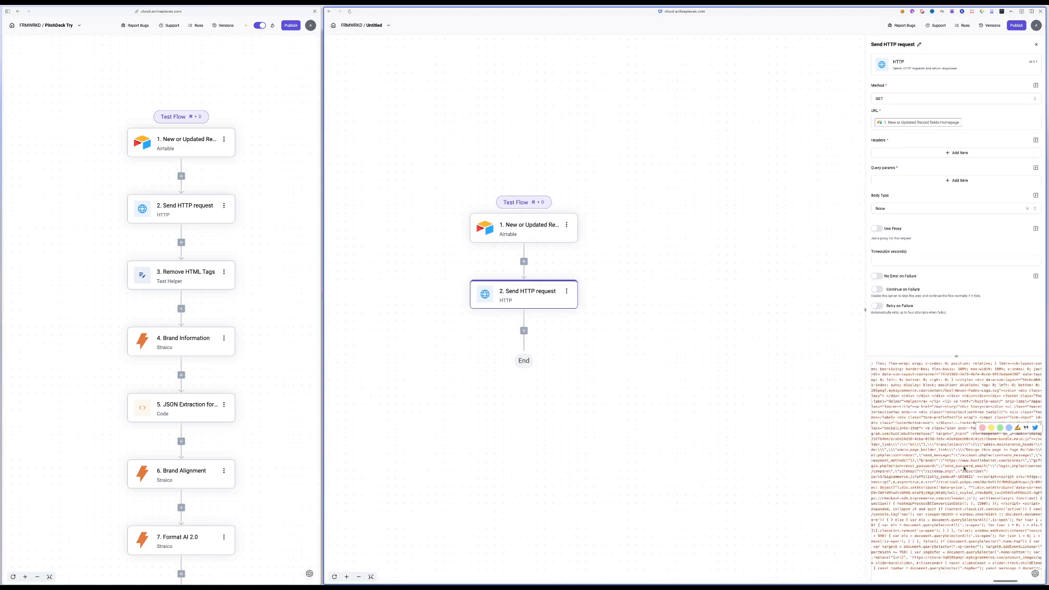
pyautogui.scroll(5, 916, 438)
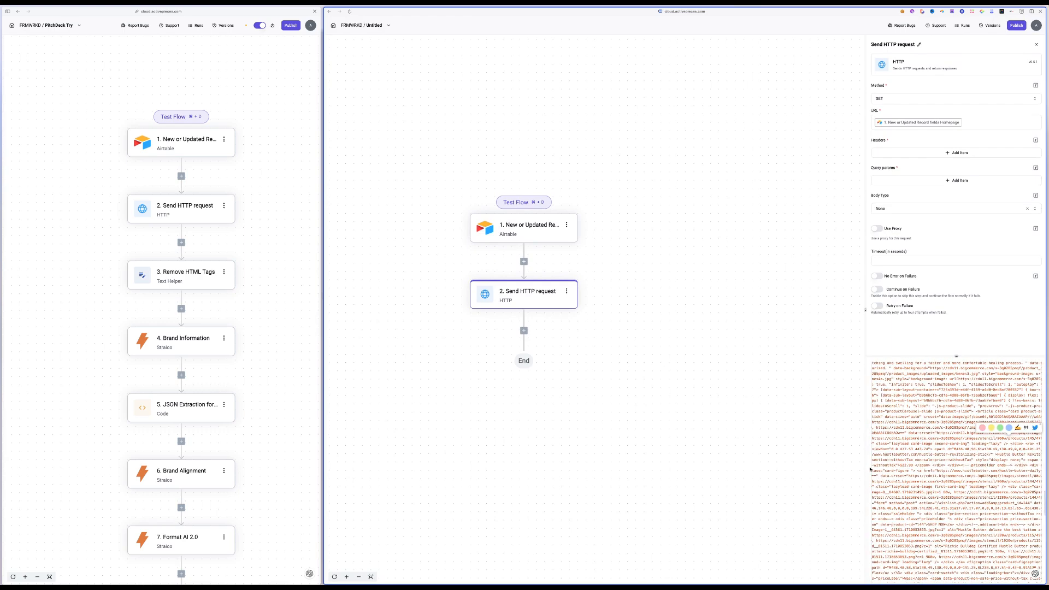
pyautogui.click(946, 415)
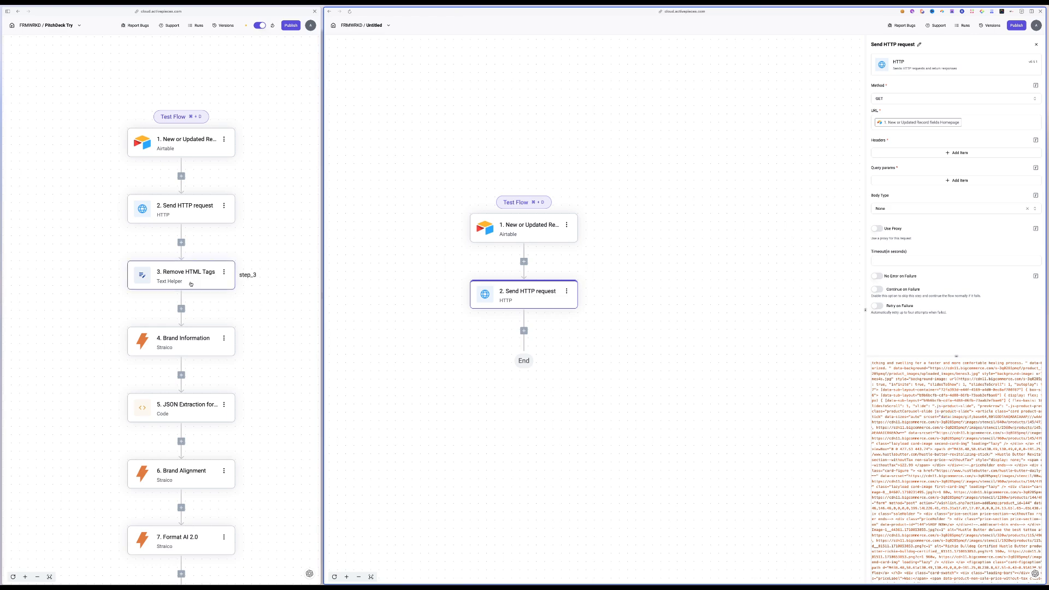
# Add a Text Helper Remove HTML Tags step after the HTTP request, using the request's body as HTML content.
pyautogui.click(523, 331)
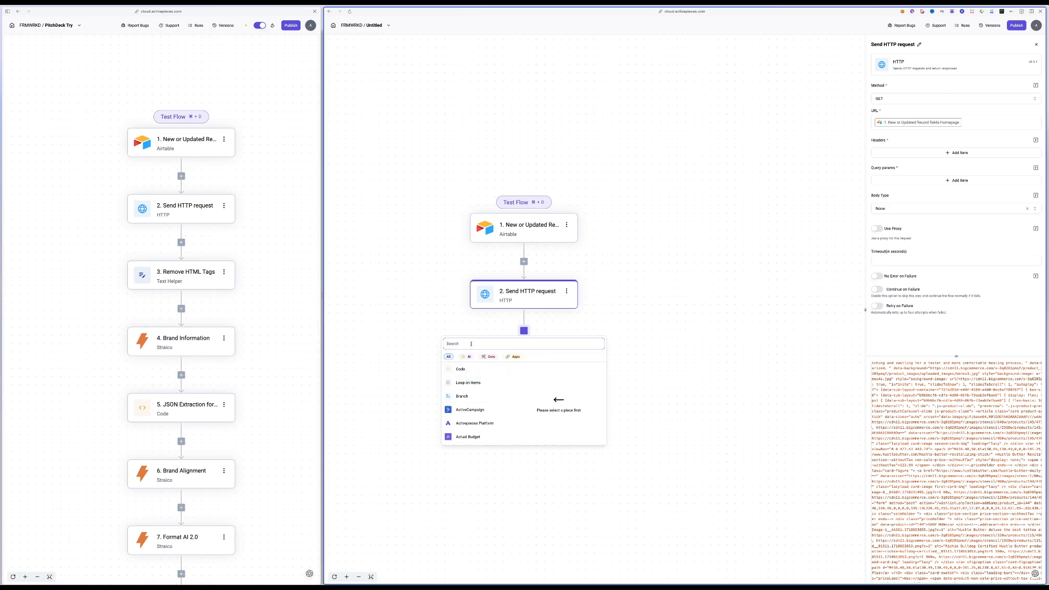
pyautogui.write('tex')
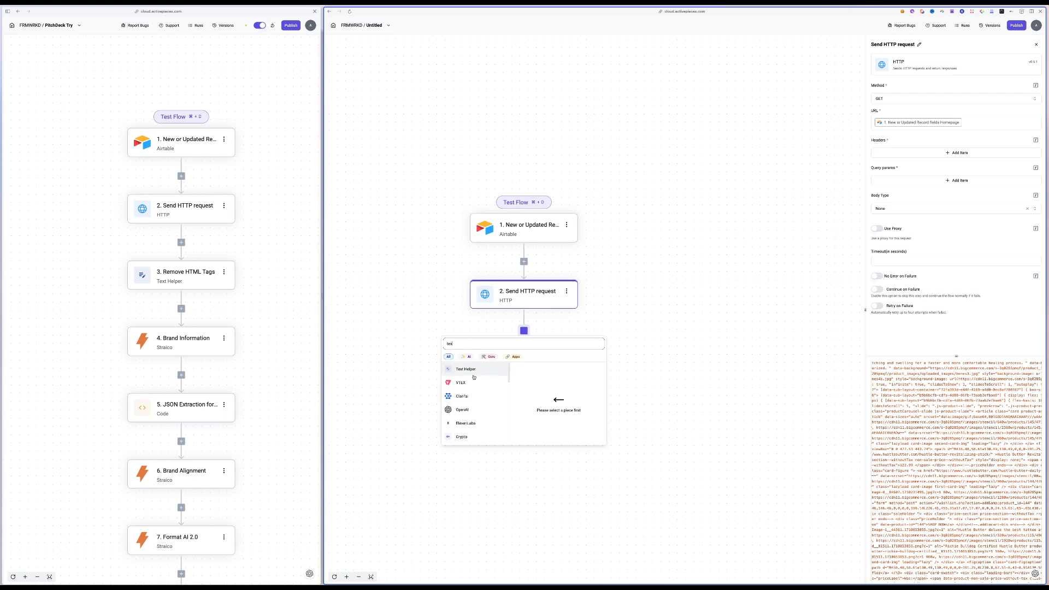
pyautogui.click(473, 370)
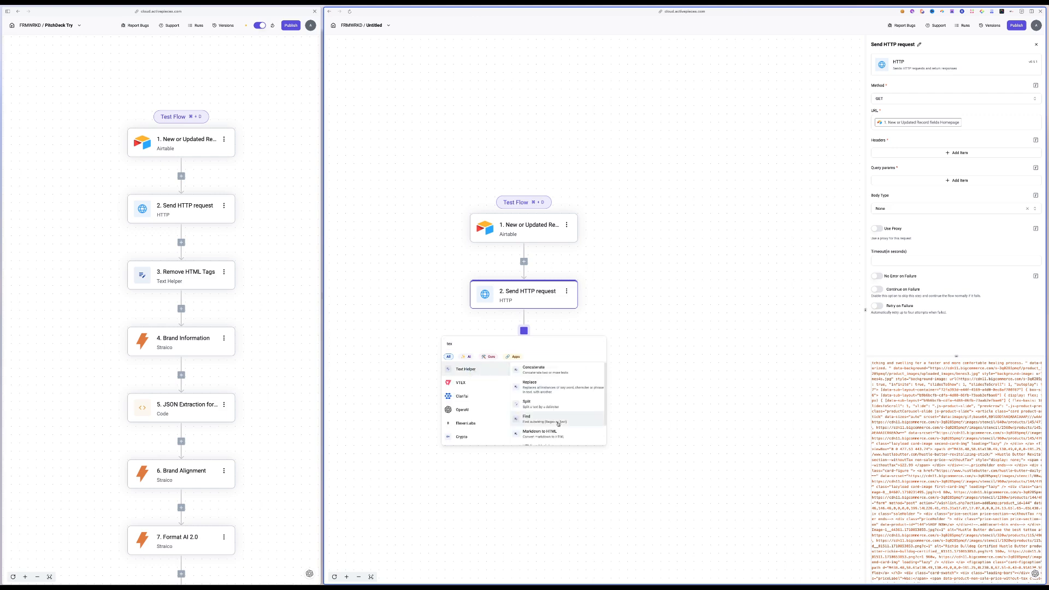
pyautogui.scroll(-2, 558, 424)
pyautogui.scroll(3, 556, 424)
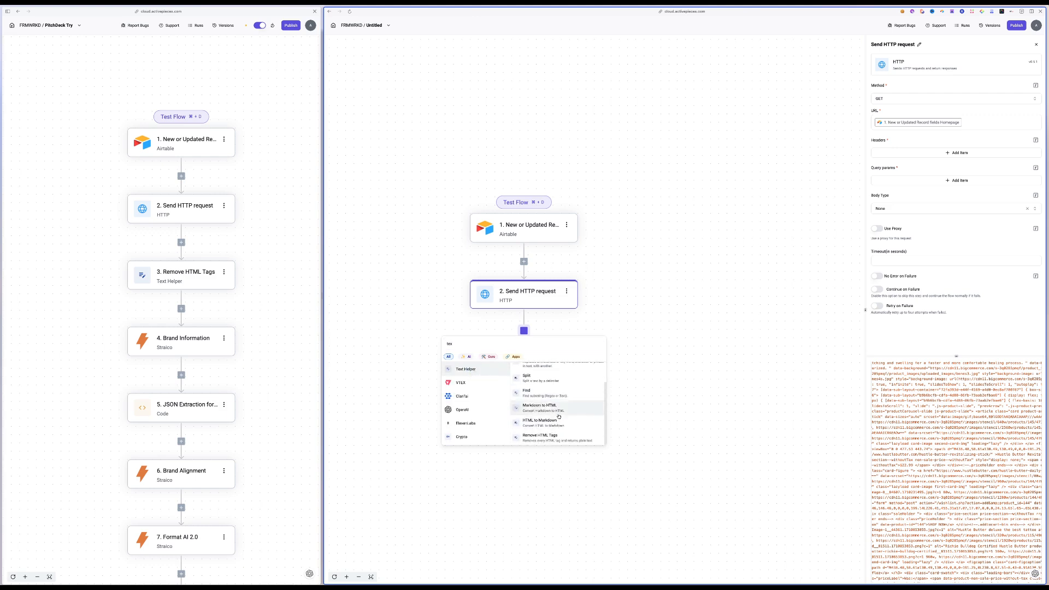
pyautogui.scroll(-1, 553, 405)
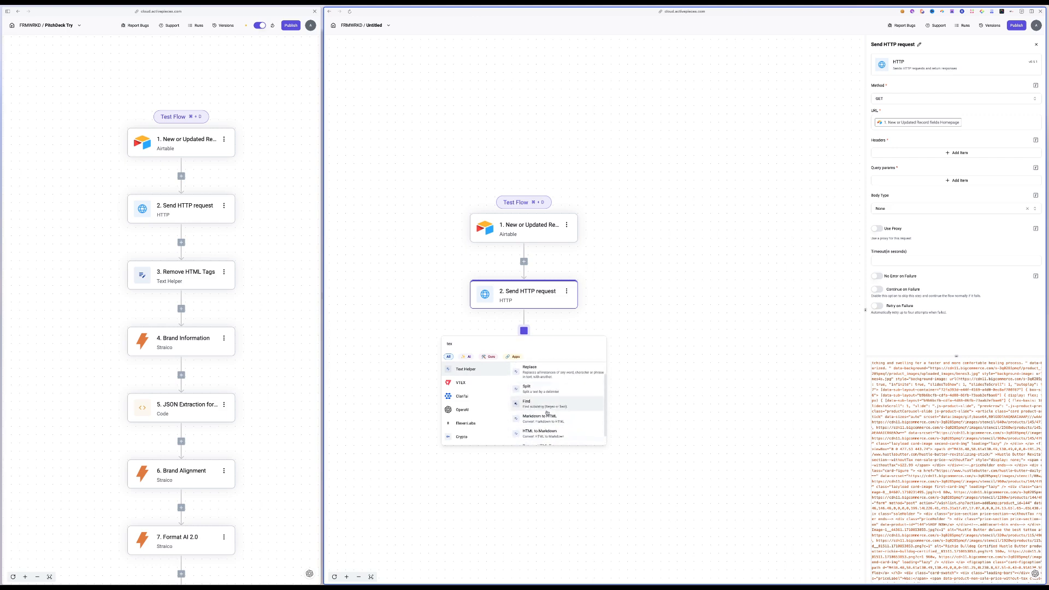
pyautogui.scroll(-1, 547, 437)
pyautogui.click(547, 438)
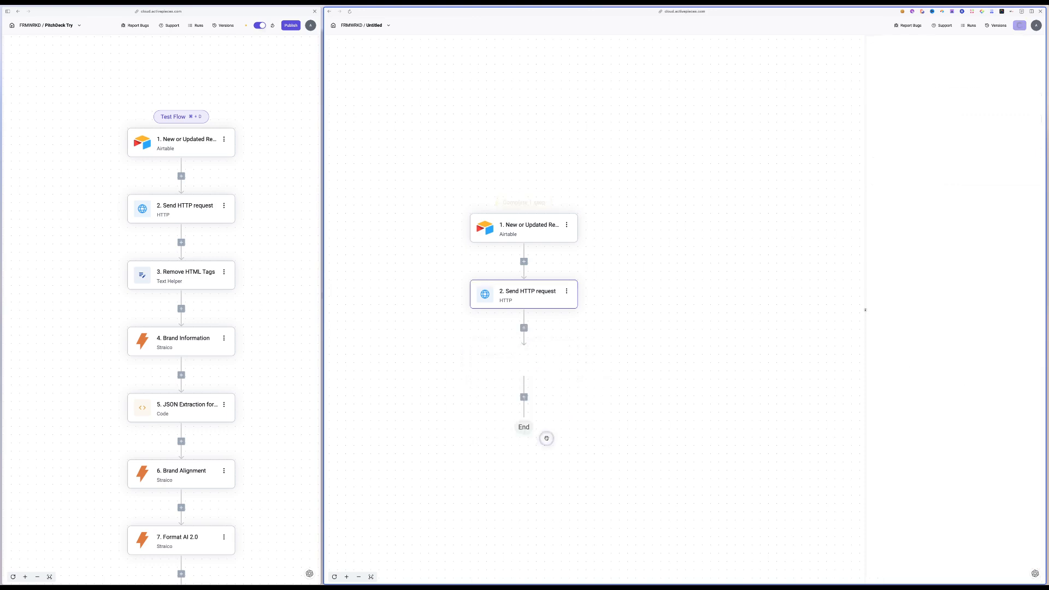
pyautogui.click(789, 490)
pyautogui.click(837, 530)
# Test the Remove HTML Tags step, look through the extracted text and narrow the settings pane.
pyautogui.click(955, 379)
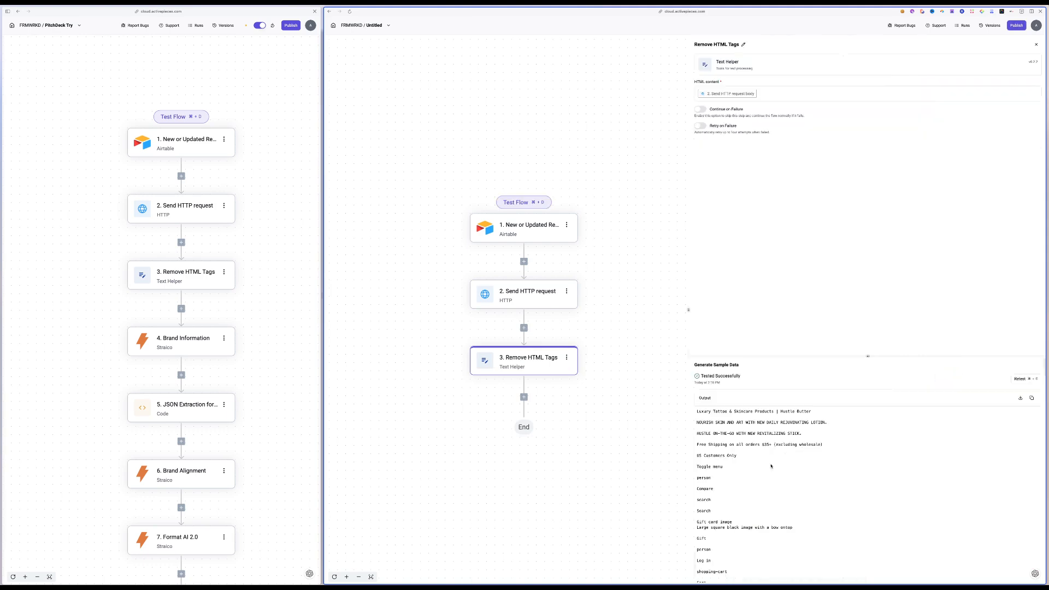
pyautogui.moveTo(712, 417); pyautogui.dragTo(749, 560)
pyautogui.scroll(-2, 763, 514)
pyautogui.scroll(3, 763, 515)
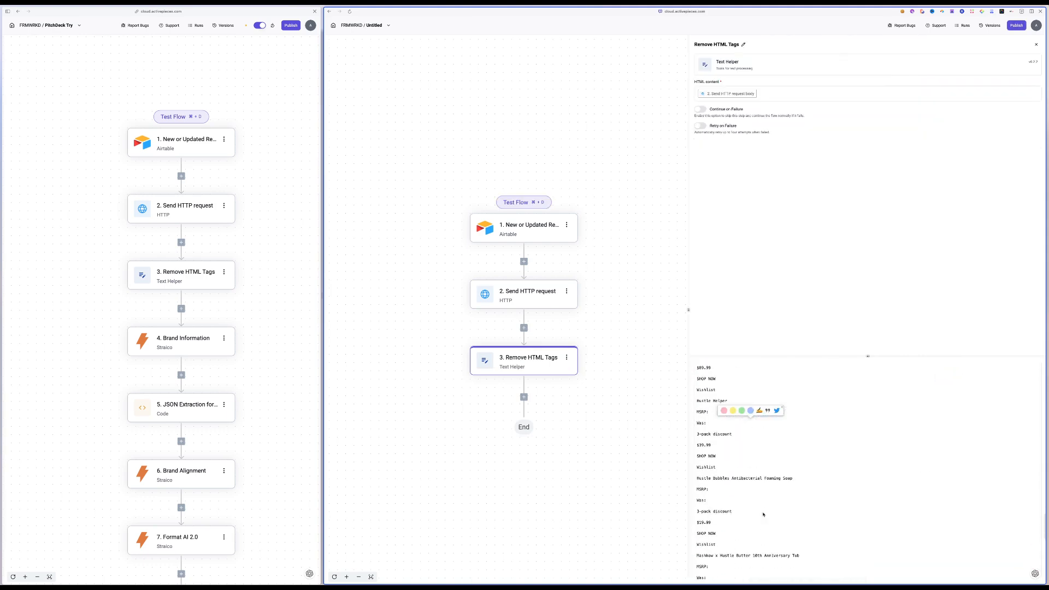
pyautogui.scroll(-10, 790, 441)
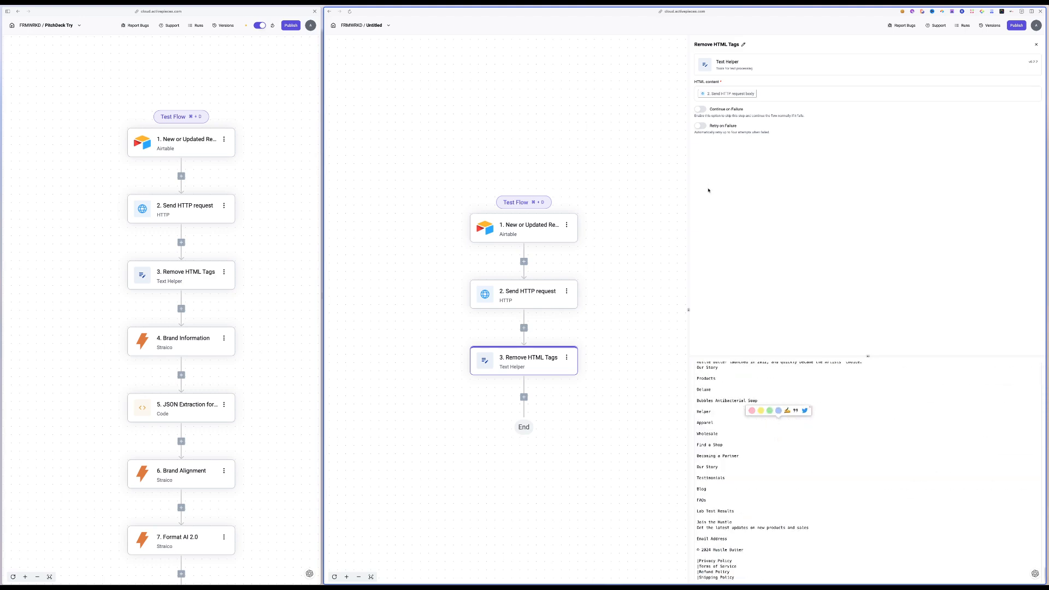
pyautogui.moveTo(689, 310); pyautogui.dragTo(748, 310)
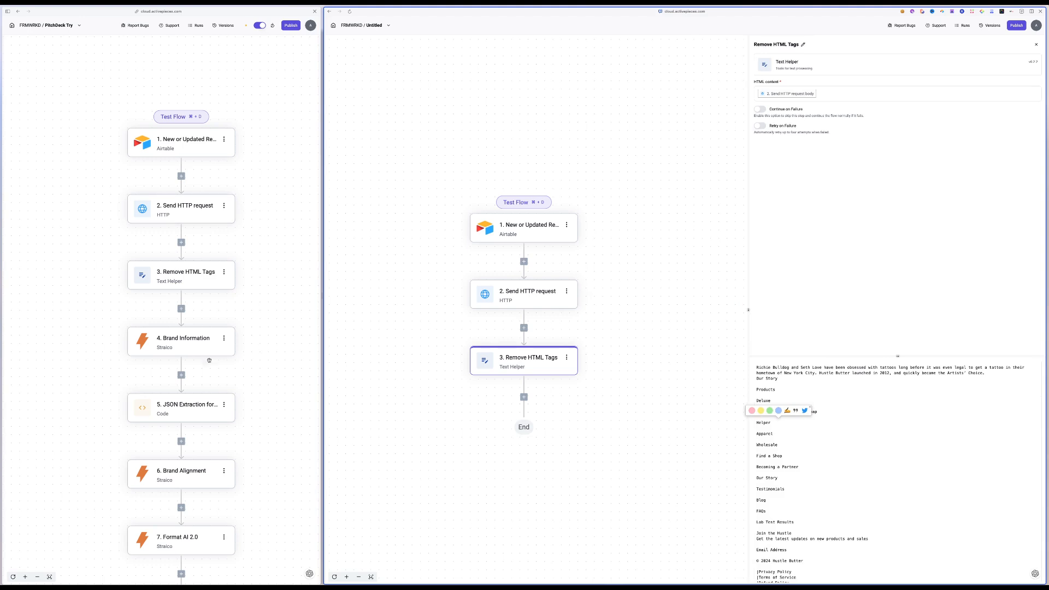
# Review the Brand Information step's place in the PitchDeck Try flow and examine the Remove HTML Tags output again.
pyautogui.click(92, 146)
pyautogui.scroll(-2, 96, 134)
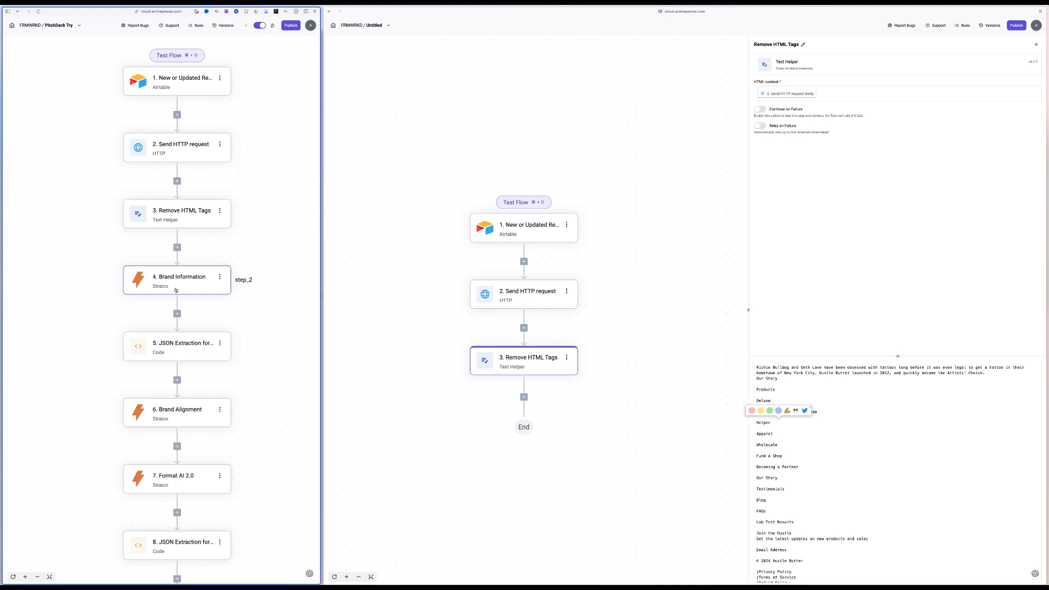
pyautogui.moveTo(789, 377); pyautogui.dragTo(870, 552)
pyautogui.scroll(-5, 880, 455)
pyautogui.scroll(-8, 880, 455)
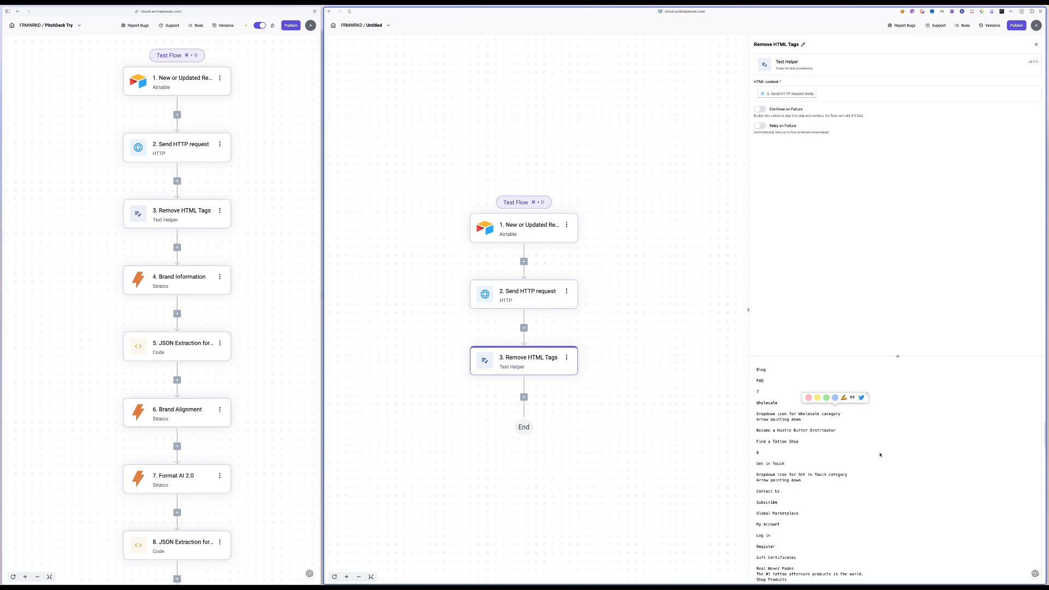
pyautogui.scroll(-5, 828, 453)
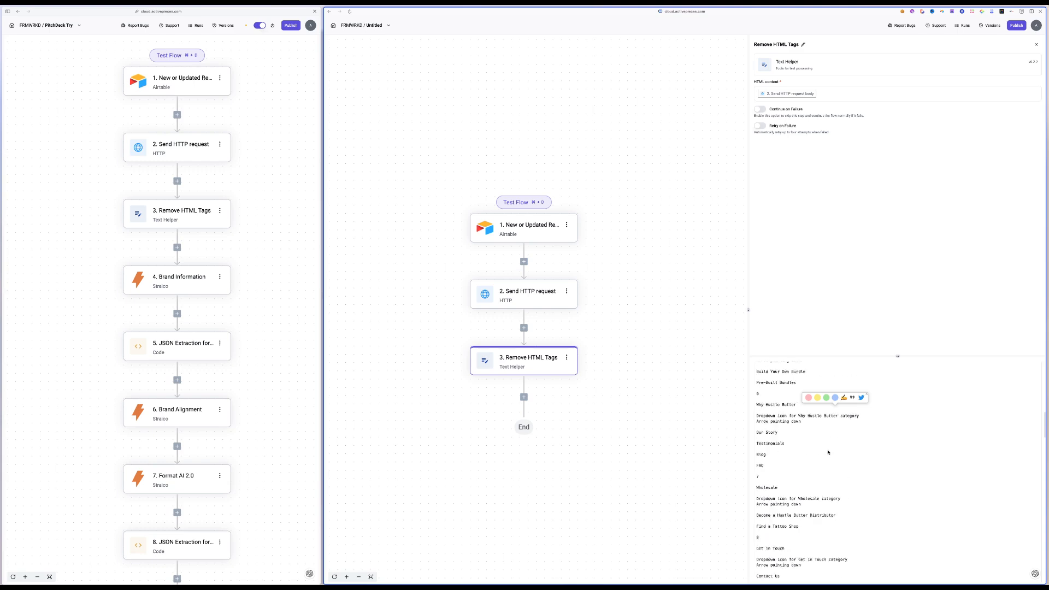
# Add a Straico Ask AI step after Remove HTML Tags and select the straico connection for its API key.
pyautogui.click(524, 397)
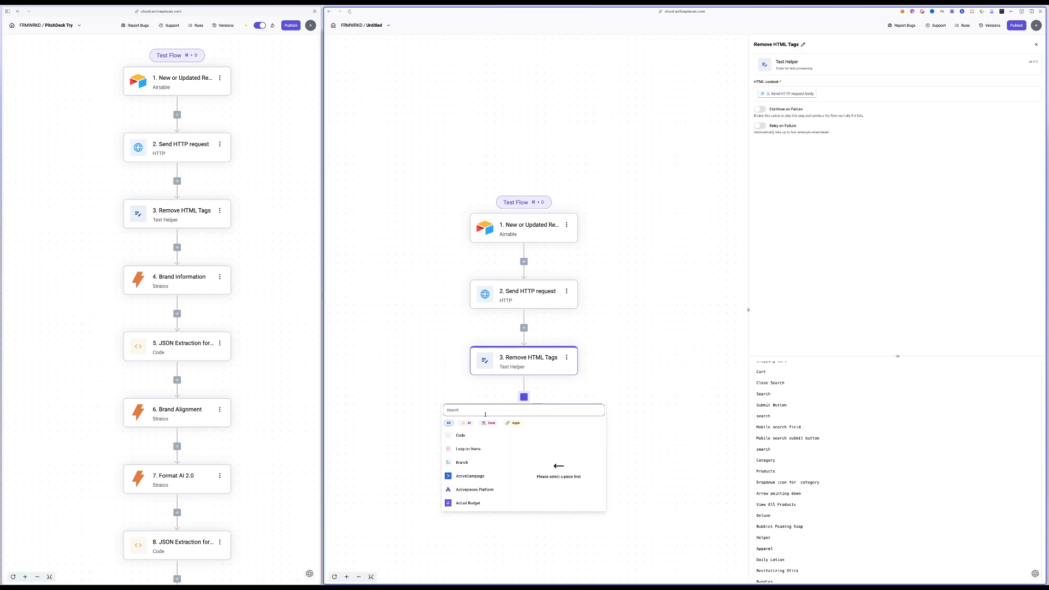
pyautogui.write('st')
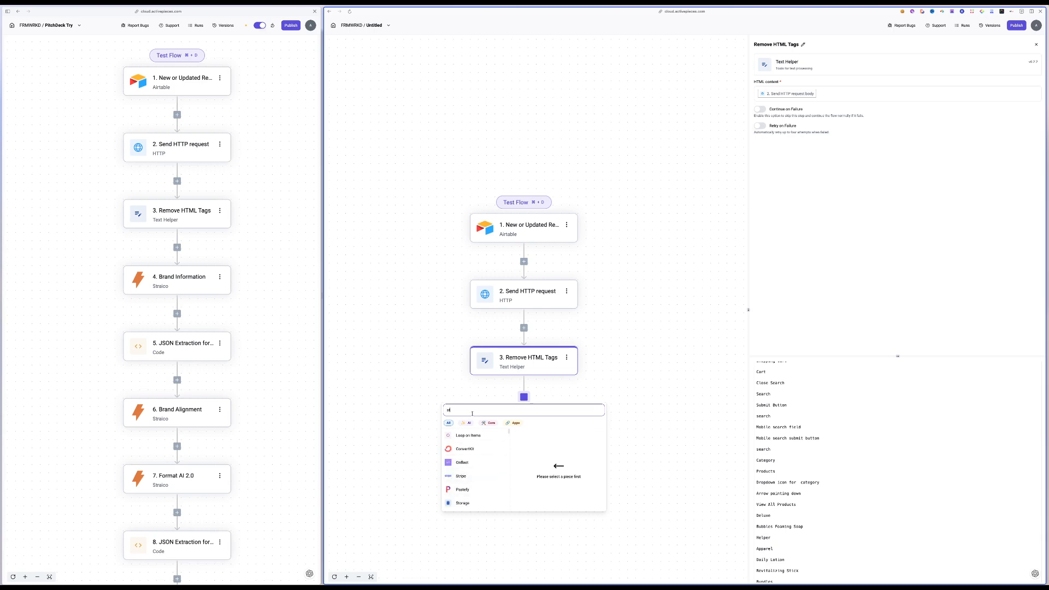
pyautogui.write('ra')
pyautogui.click(466, 435)
pyautogui.click(547, 435)
pyautogui.click(788, 101)
pyautogui.click(773, 120)
# Set the Ask AI step's model to Anthropic: Claude 3.5 Sonnet.
pyautogui.click(781, 128)
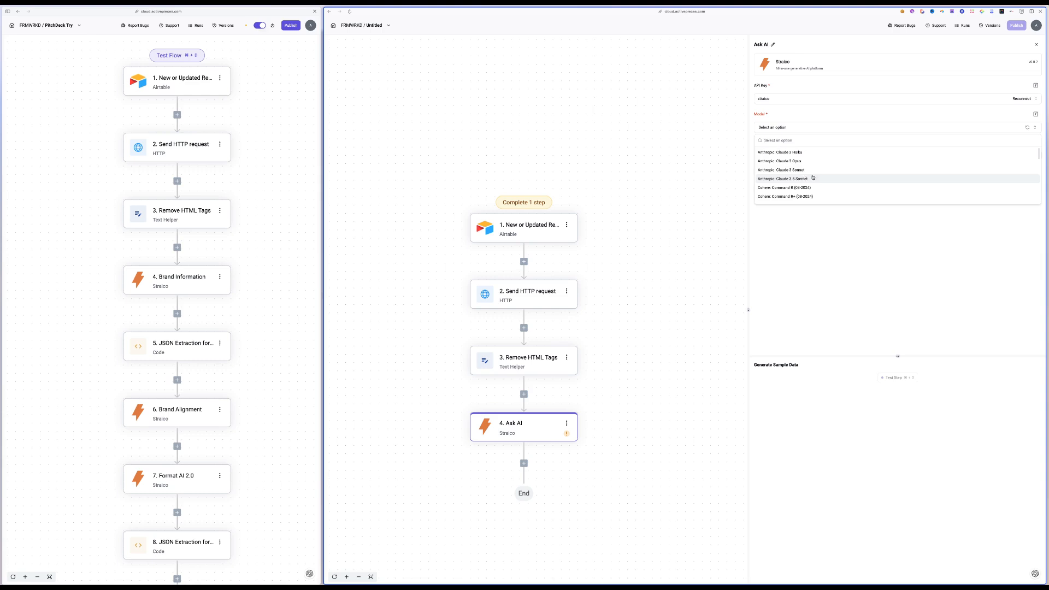
pyautogui.scroll(-5, 809, 181)
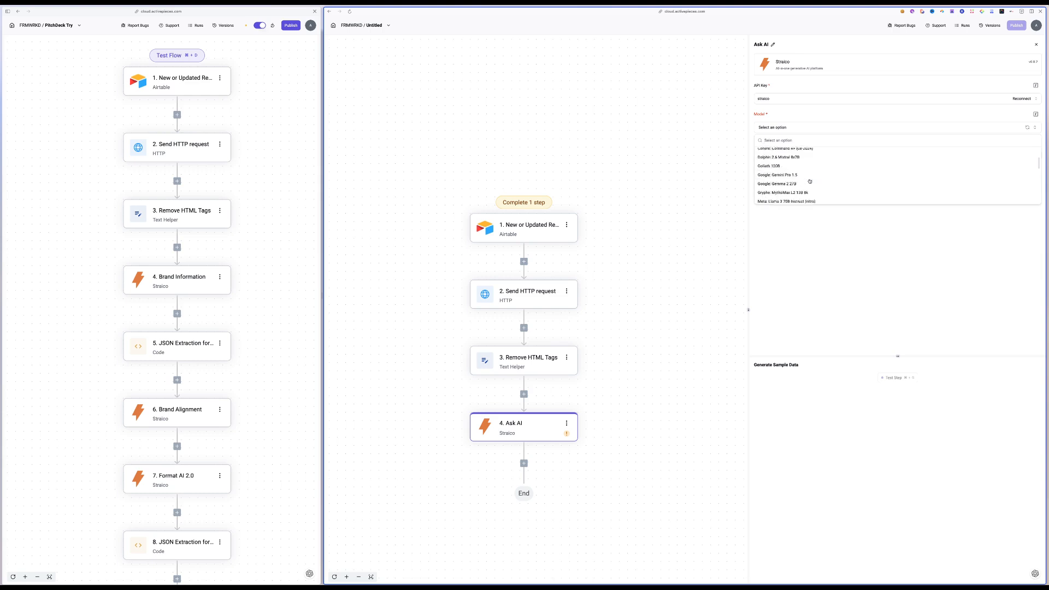
pyautogui.scroll(-1, 810, 181)
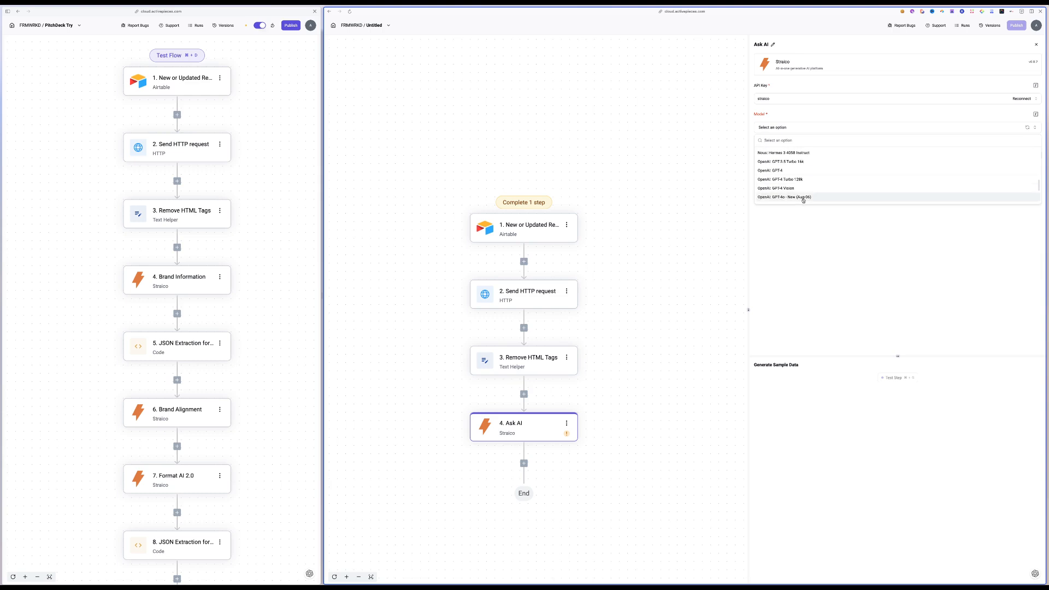
pyautogui.click(803, 177)
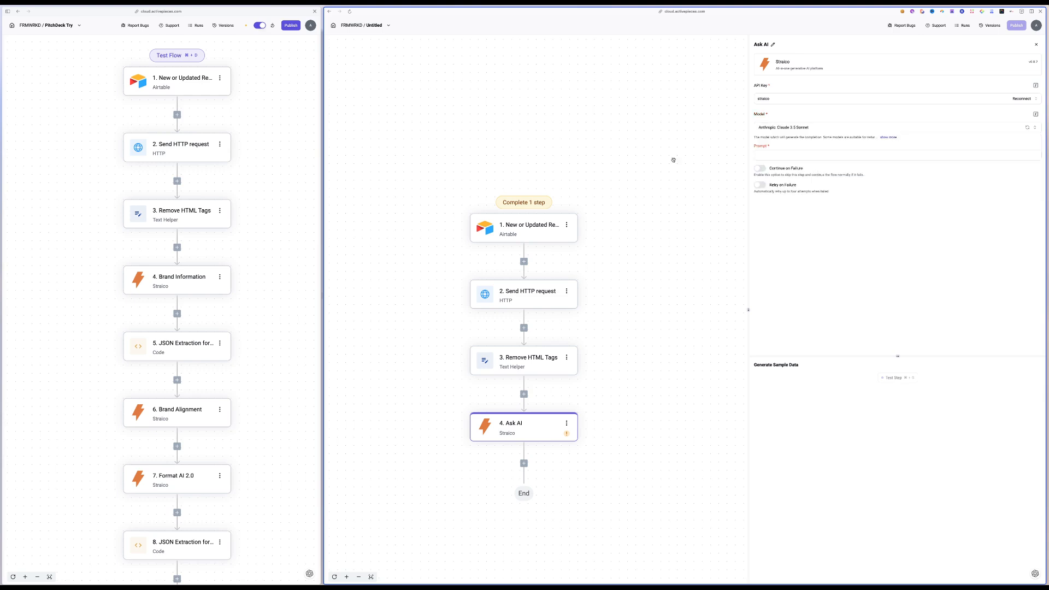
# Open the Brand Information step in the PitchDeck Try flow and examine its model and prompt text.
pyautogui.click(199, 282)
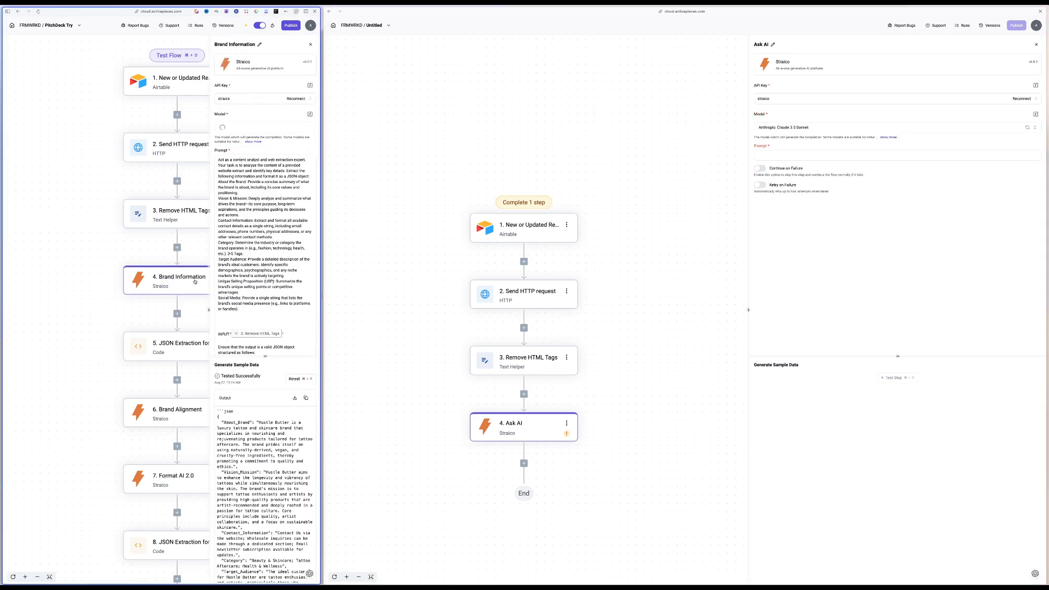
pyautogui.scroll(-5, 257, 183)
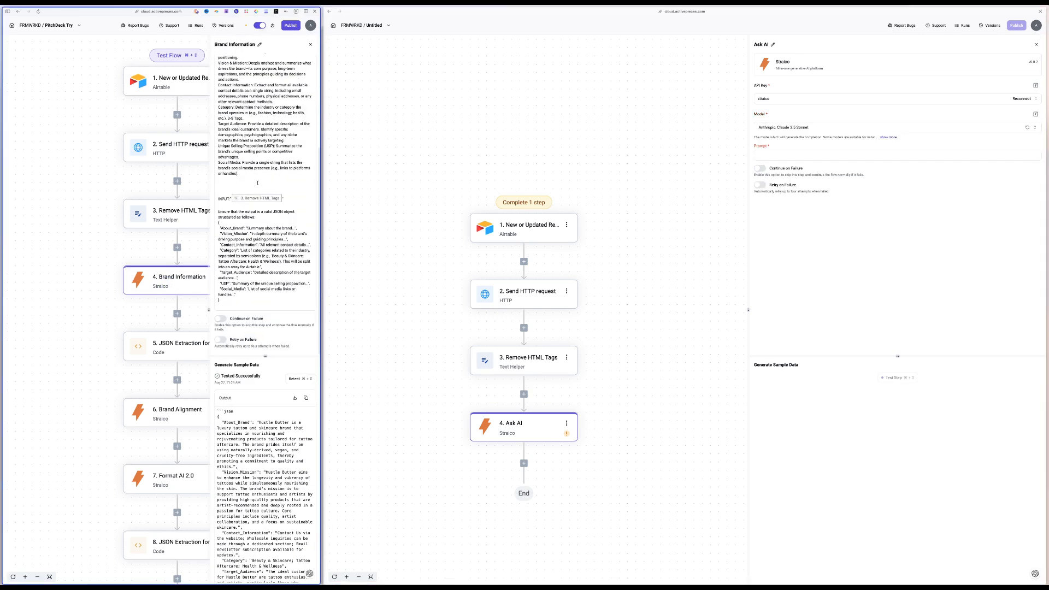
pyautogui.scroll(5, 229, 137)
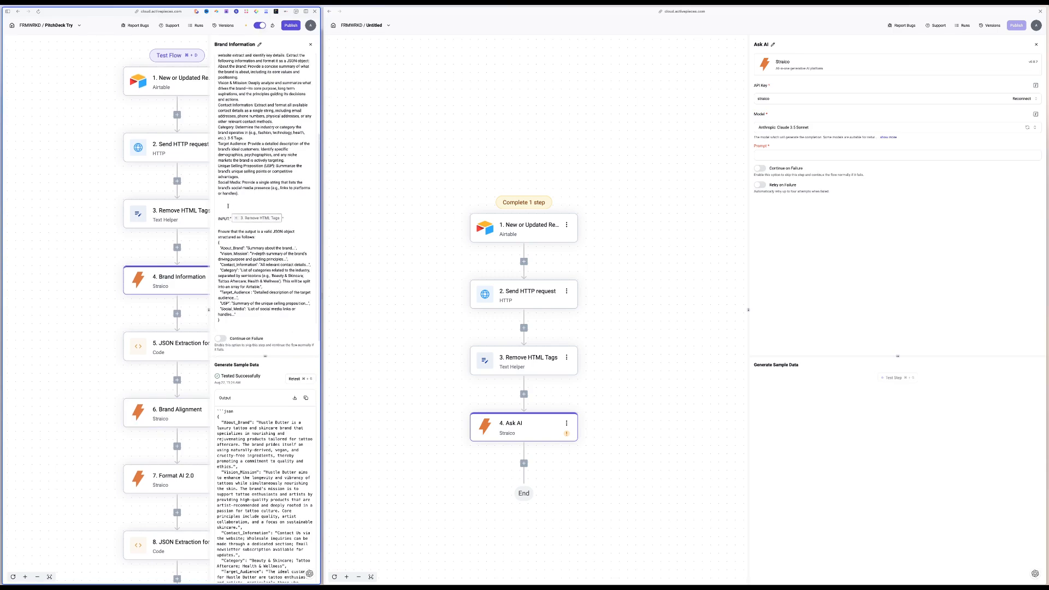
pyautogui.moveTo(219, 145); pyautogui.dragTo(279, 339)
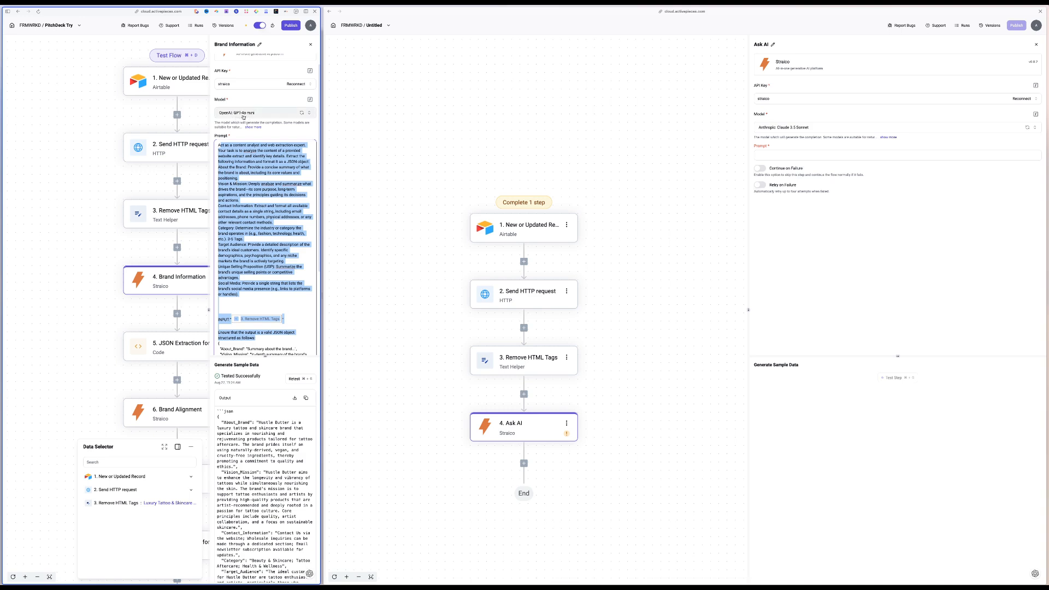
# Change the Ask AI step's model to OpenAI: GPT-4o - New (Aug-06).
pyautogui.click(787, 127)
pyautogui.scroll(-10, 822, 189)
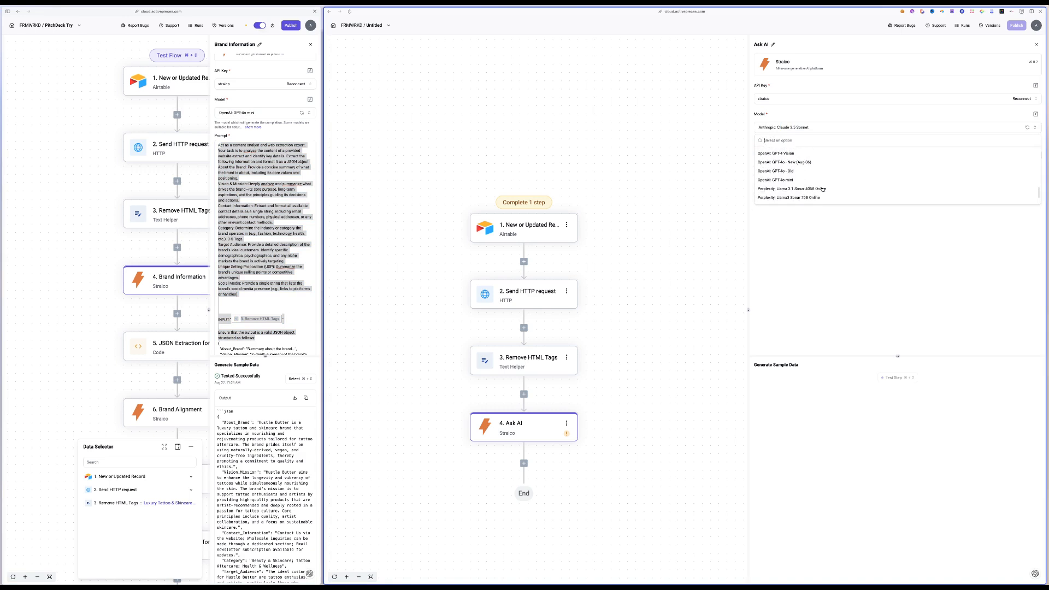
pyautogui.click(782, 163)
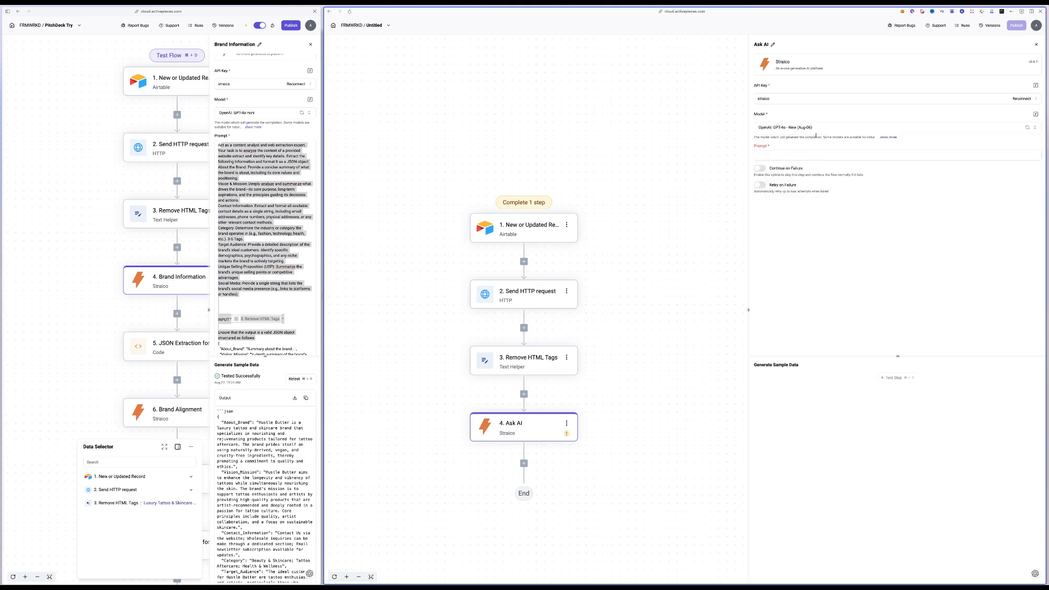
# Copy the content-analyst instructions, through the Social Media item, from the Brand Information prompt into the Ask AI prompt.
pyautogui.click(268, 190)
pyautogui.doubleClick(269, 190)
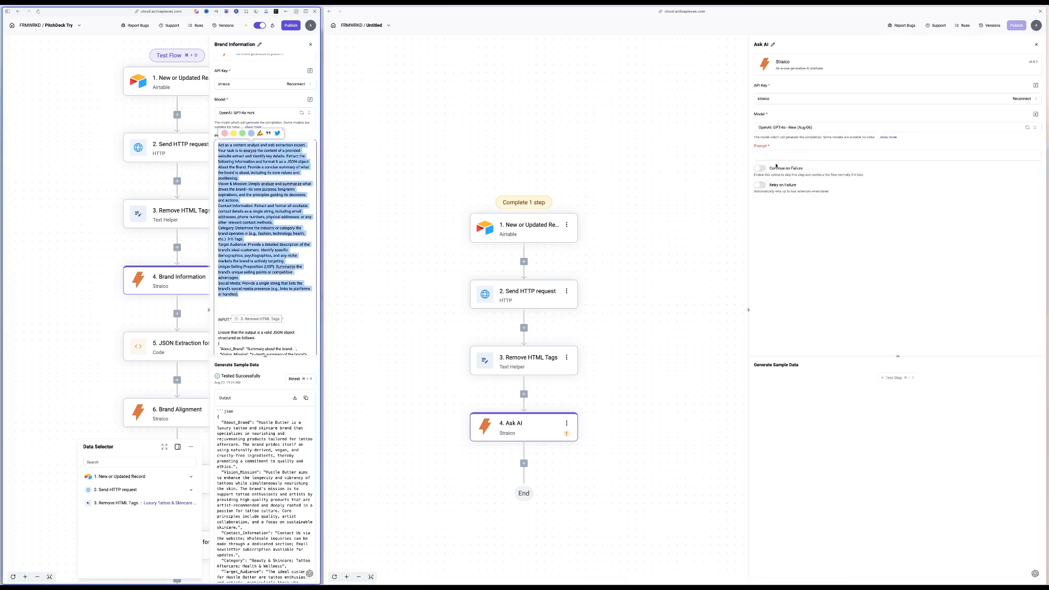
pyautogui.click(771, 155)
pyautogui.write("Act as a content analyst and web extraction expert. Your task is to analyze the content of a provided website extract and identify key details. Extract the following information and format it as a JSON object: About the Brand: Provide a concise summary of what the brand is about, including its core values and positioning. Vision & Mission: Deeply analyze and summarize what drives the brand—its core purpose, long-term aspirations, and the principles guiding its decisions and actions. Contact Information: Extract and format all available contact details as a single string, including email addresses, phone numbers, physical addresses, or any other relevant contact methods. Category: Determine the industry or category the brand operates in (e.g., fashion, technology, health, etc.). 3-5 Tags. Target Audience: Provide a detailed description of the brand's ideal customers. Identify specific demographics, psychographics, and any niche markets the brand is actively targeting. Unique Selling Proposition (USP): Summarize the brand's unique selling points or competitive advantages. Social Media: Provide a single string that lists the brand's social media presence (e.g., links to platforms or handles).")
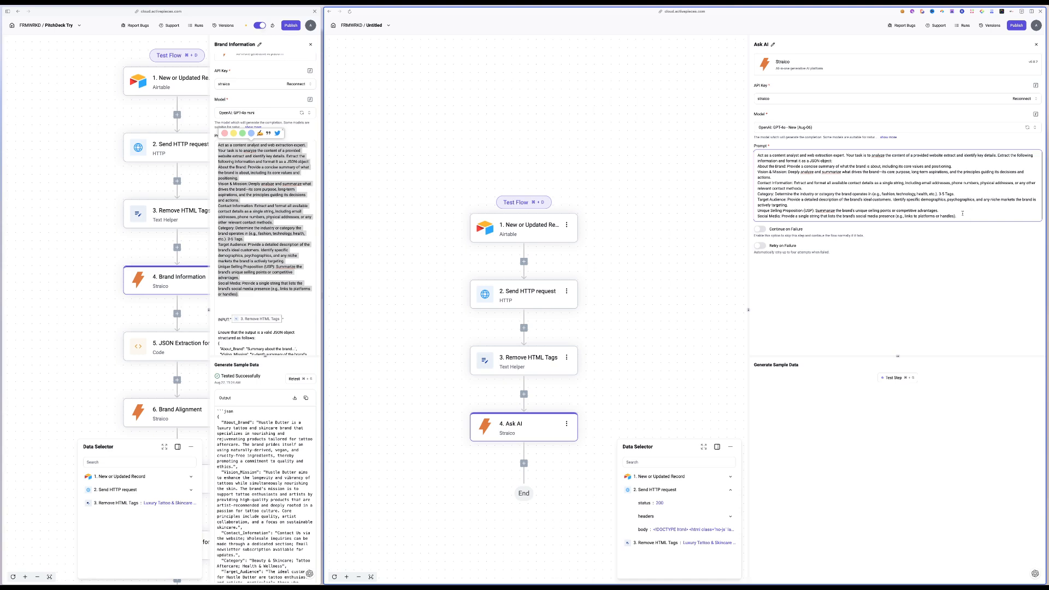
# Add an INPUT line below the Ask AI instructions and reference the Remove HTML Tags output from this flow in it.
pyautogui.press('Return')
pyautogui.press('Return')
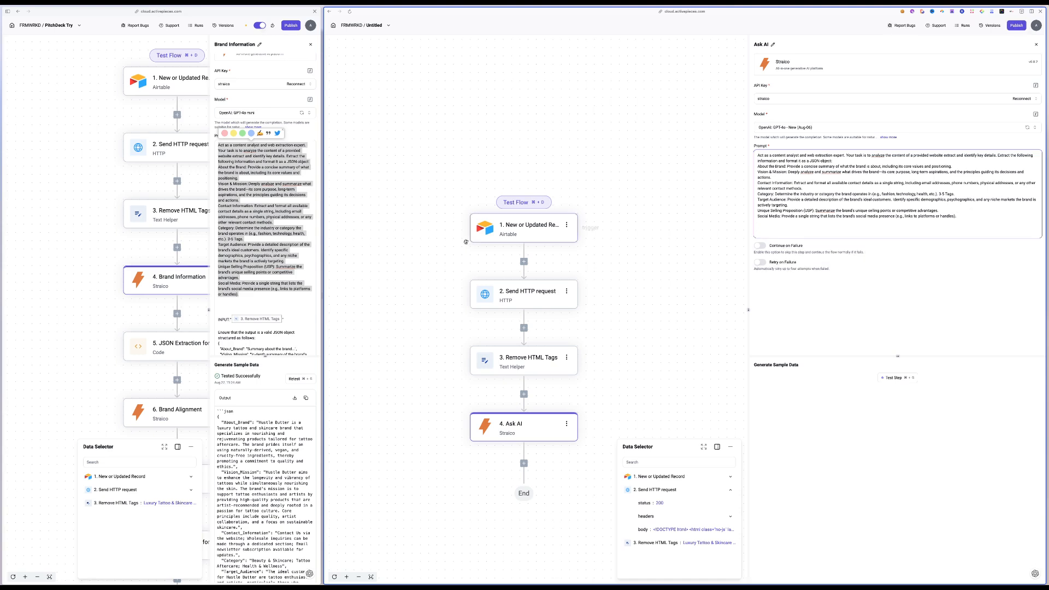
pyautogui.scroll(-3, 263, 218)
pyautogui.moveTo(294, 226); pyautogui.dragTo(217, 227)
pyautogui.hotkey('ctrl', 'c')
pyautogui.click(781, 240)
pyautogui.hotkey('ctrl', 'v')
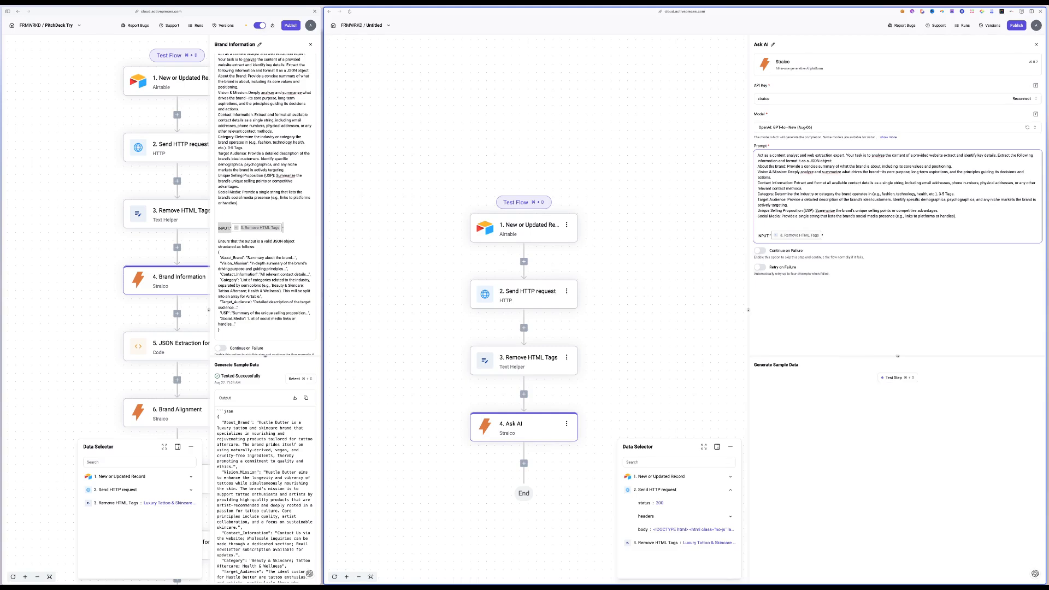
pyautogui.press('BackSpace')
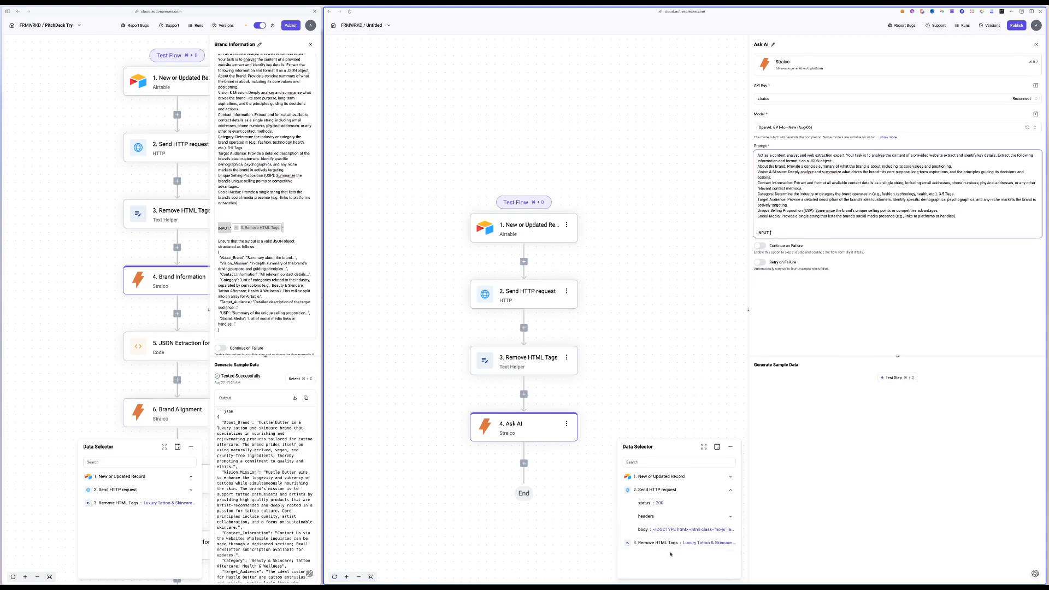
pyautogui.click(650, 543)
# Copy the "Ensure that the output is a valid JSON object" instruction and its JSON structure to the end of the Ask AI prompt.
pyautogui.press('Return')
pyautogui.scroll(-2, 230, 247)
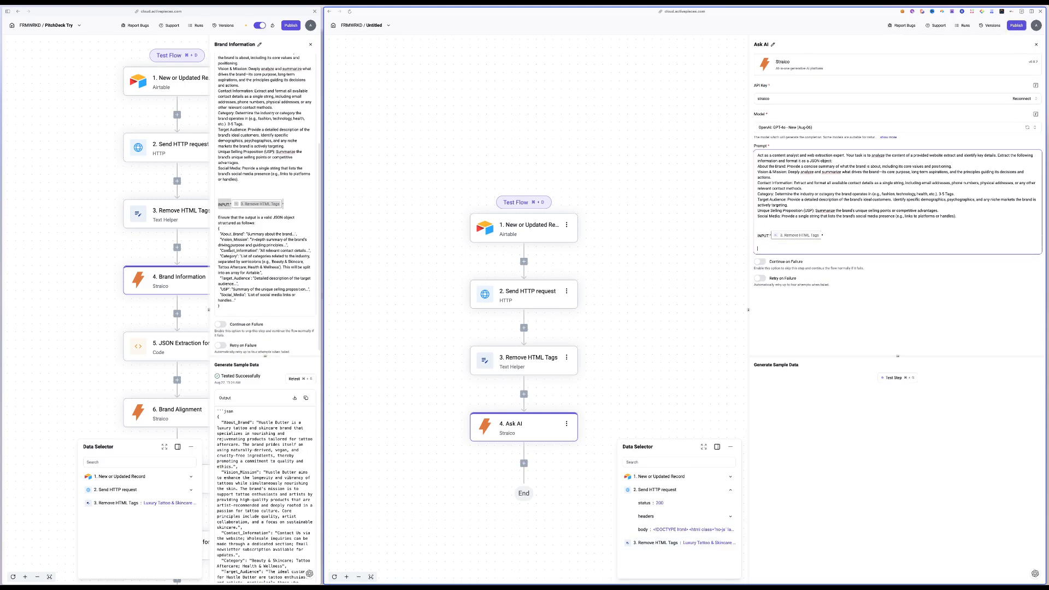
pyautogui.click(280, 215)
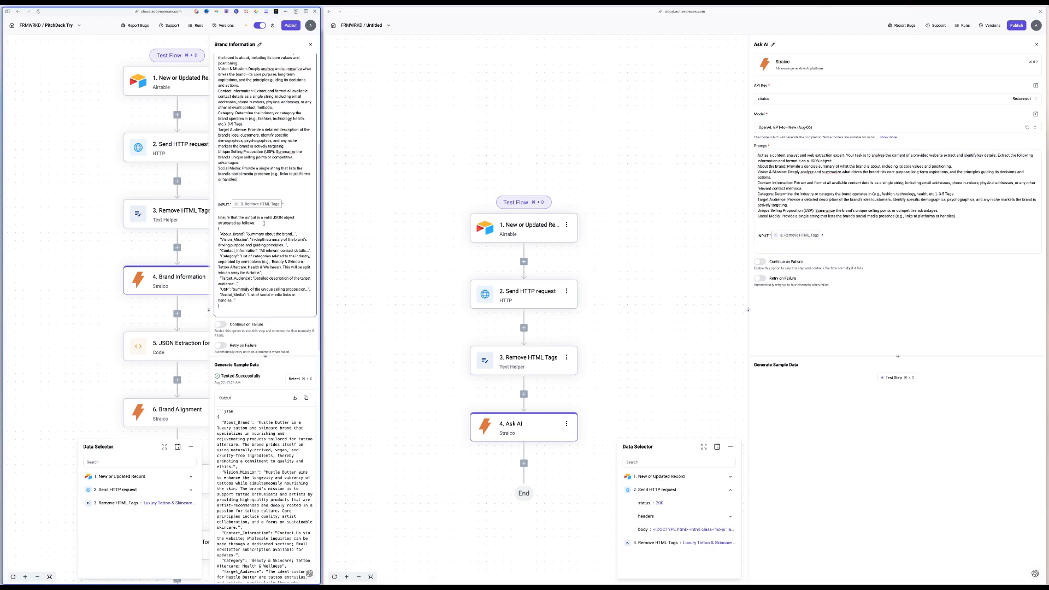
pyautogui.moveTo(224, 313)
pyautogui.mouseDown()
pyautogui.moveTo(212, 235)
pyautogui.moveTo(214, 55)
pyautogui.moveTo(212, 218)
pyautogui.mouseUp()
pyautogui.click(763, 246)
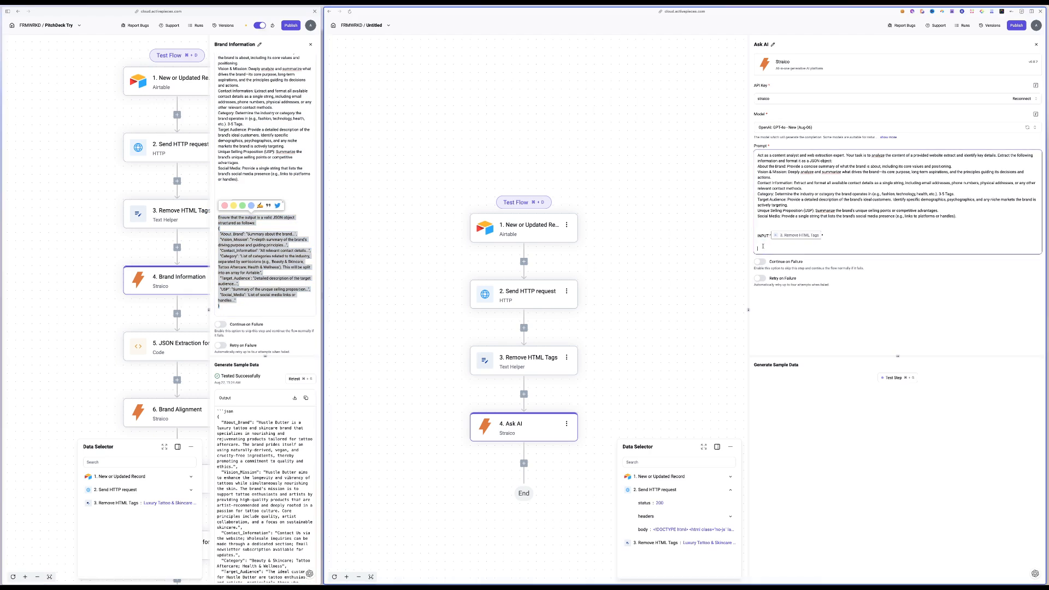
pyautogui.press('super+v')
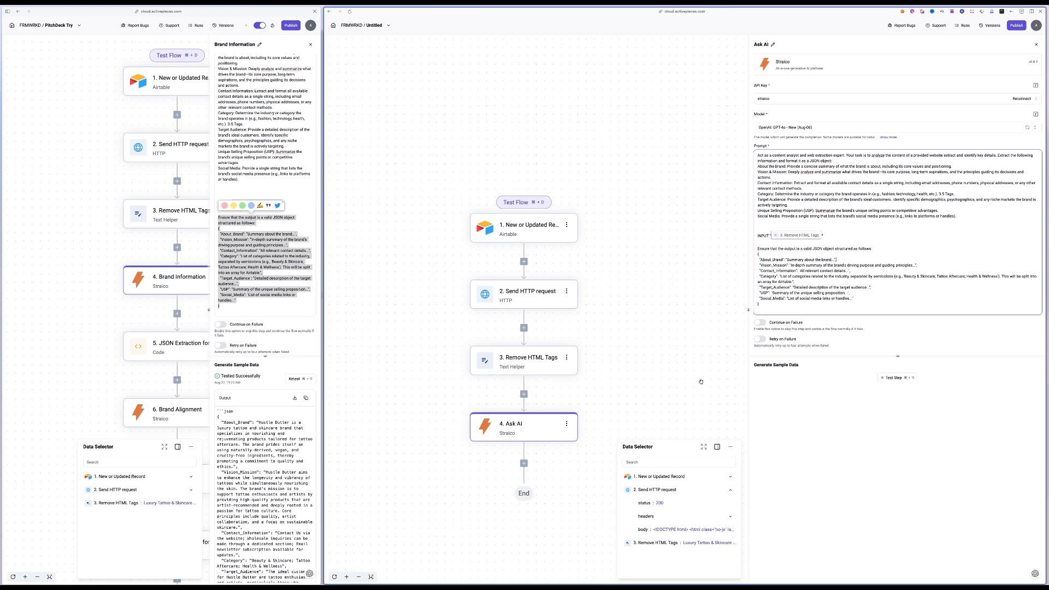
# Test the Ask AI step, enlarge the output area and compare the returned JSON fields with the prompt's JSON structure.
pyautogui.click(895, 378)
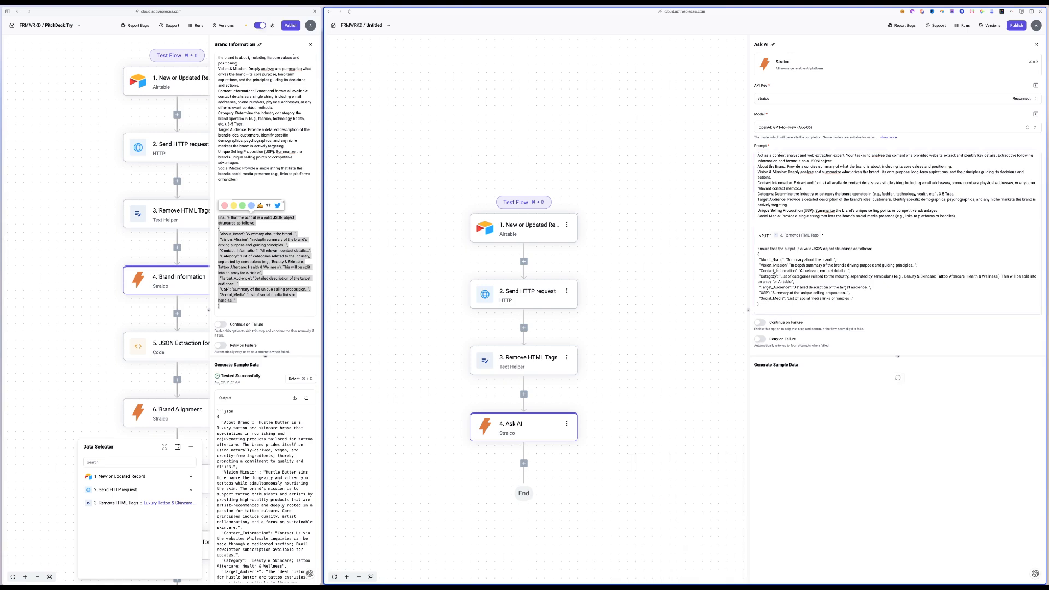
pyautogui.moveTo(899, 356); pyautogui.dragTo(893, 322)
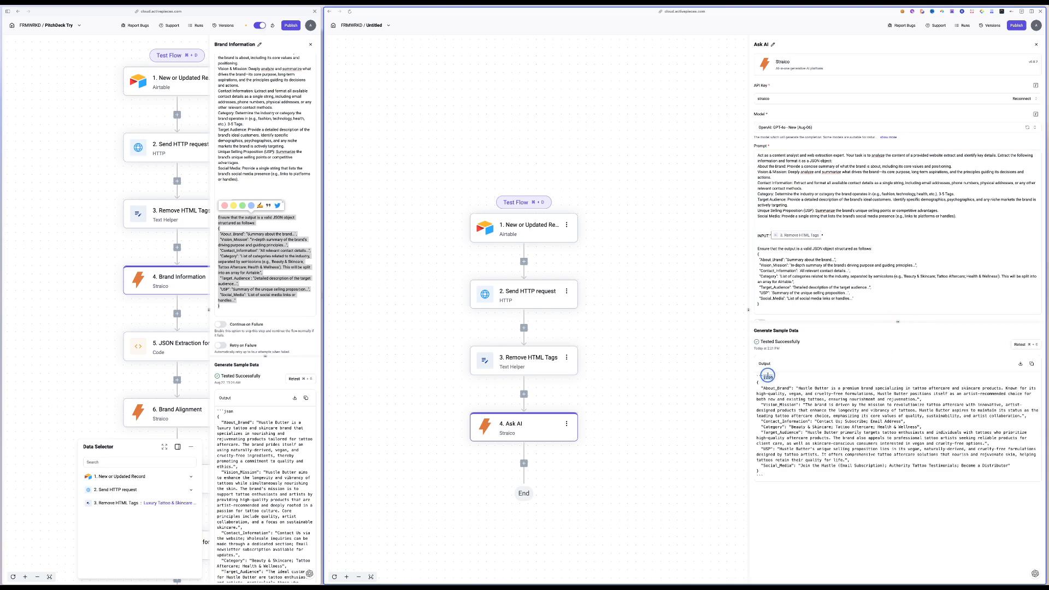
pyautogui.doubleClick(787, 388)
pyautogui.doubleClick(787, 422)
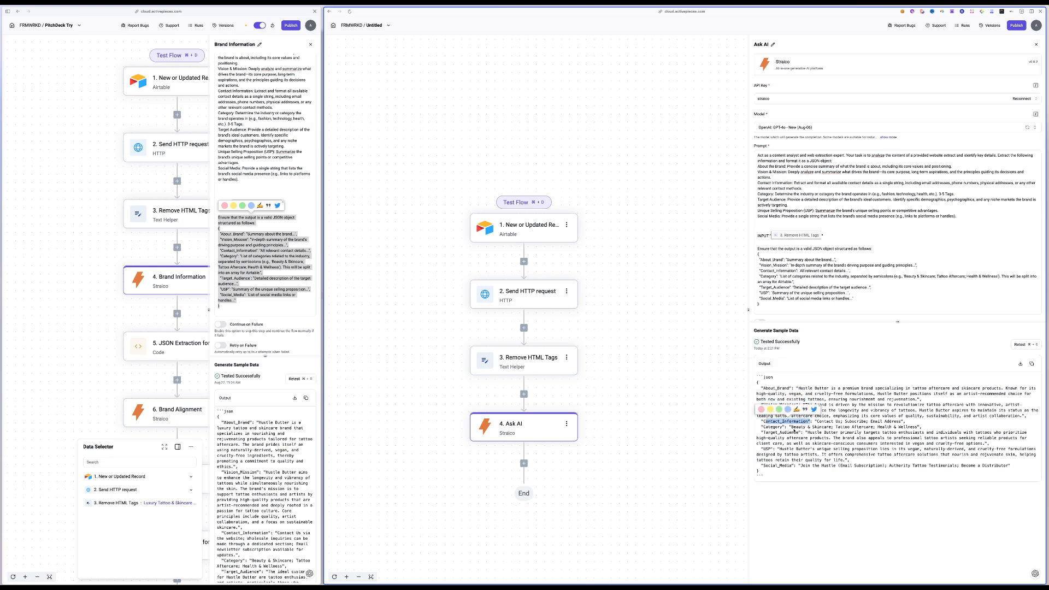
pyautogui.tripleClick(768, 465)
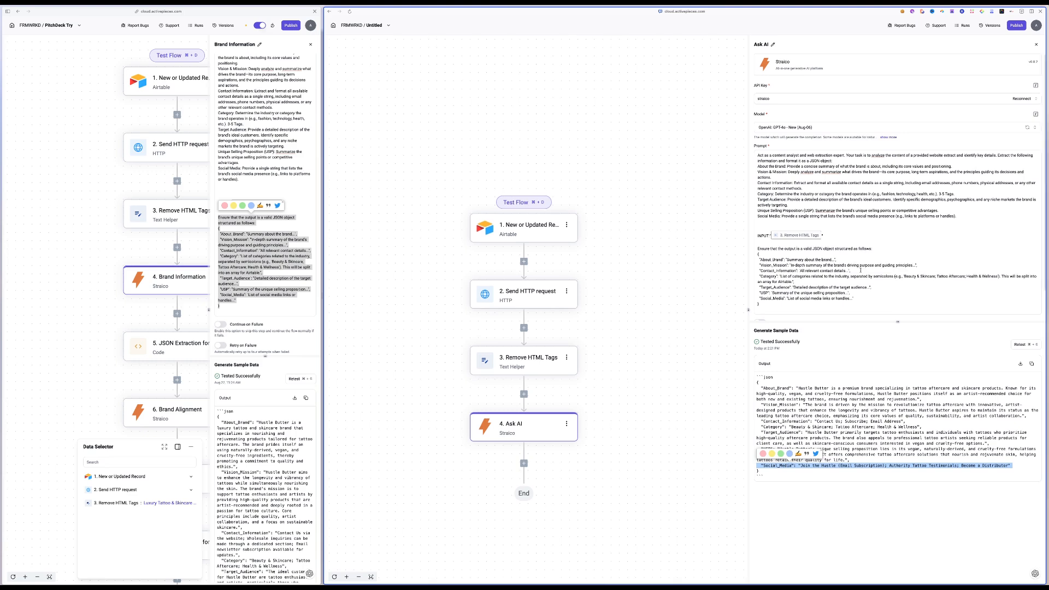
pyautogui.moveTo(757, 248); pyautogui.dragTo(775, 302)
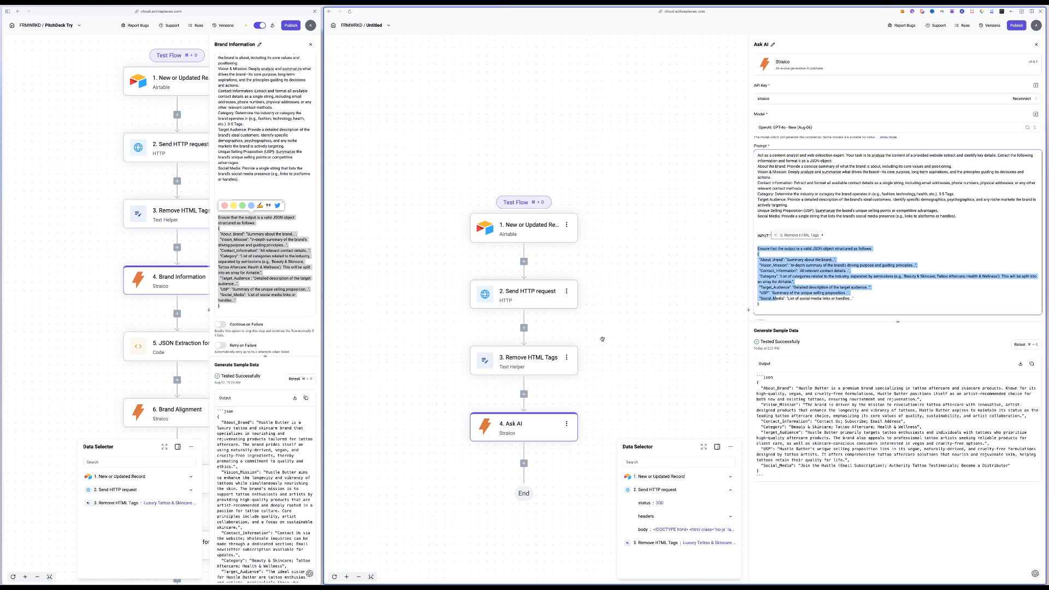
# Review the JSON Extraction for Brand Information step in PitchDeck Try and add a Custom Javascript Code step after Ask AI.
pyautogui.moveTo(641, 333); pyautogui.dragTo(631, 318)
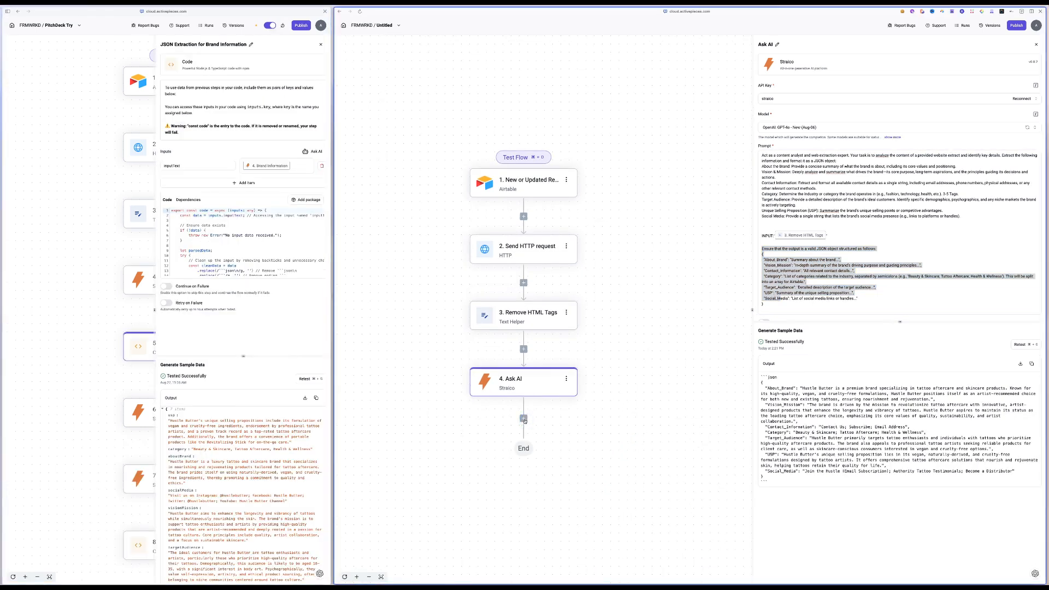
pyautogui.click(523, 417)
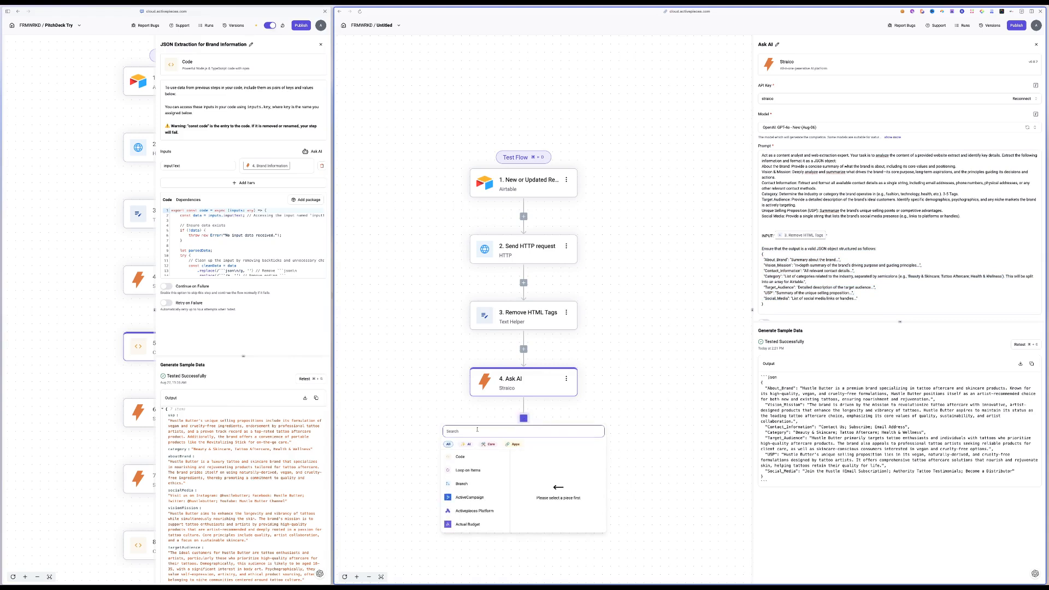
pyautogui.click(473, 456)
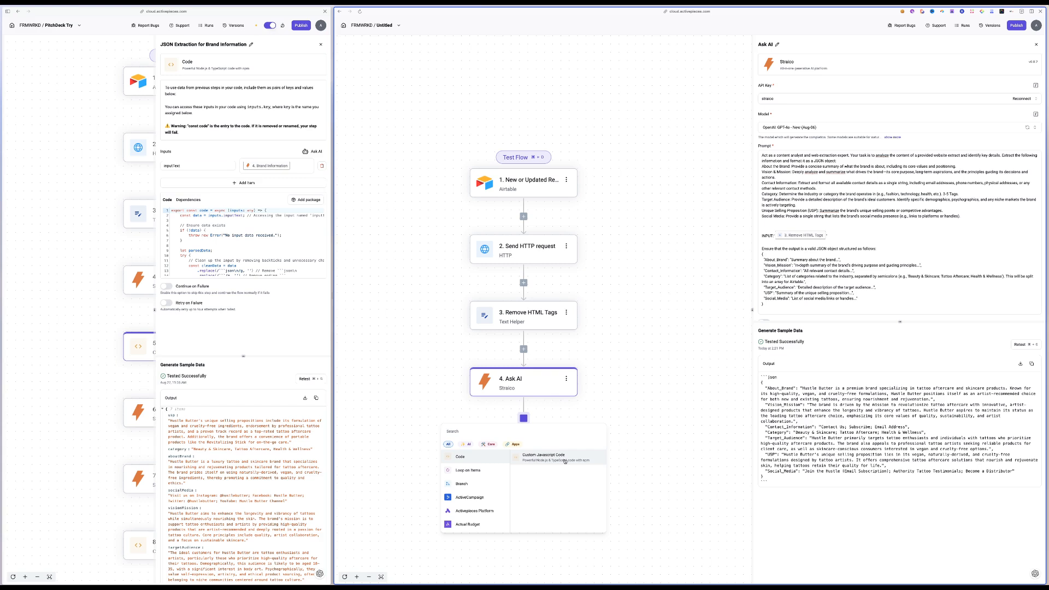
pyautogui.click(564, 462)
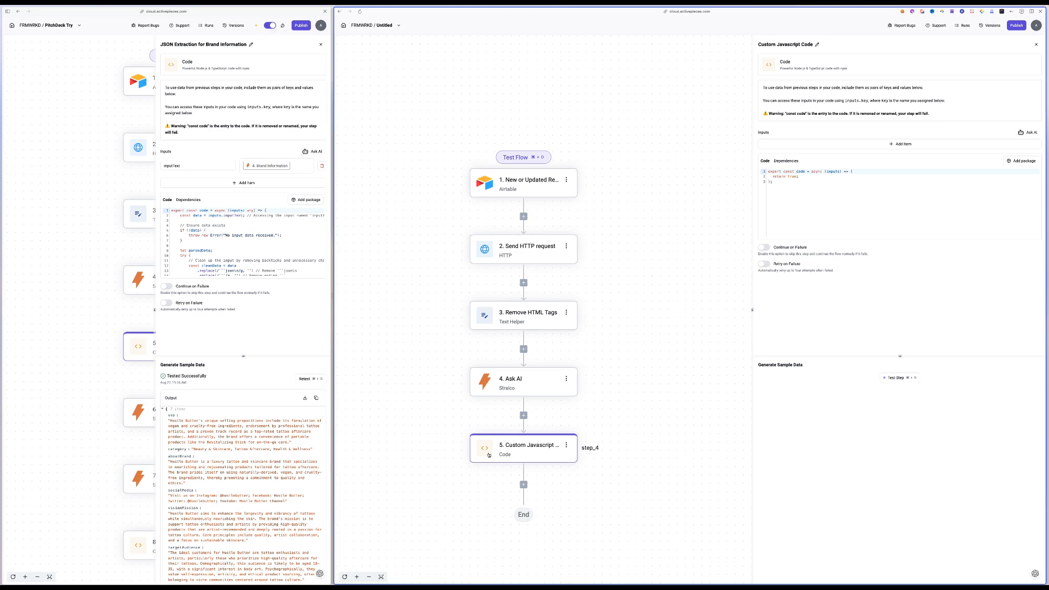
# Add an input item named inputText to the Custom Javascript Code step, copying the name from the PitchDeck Try flow.
pyautogui.click(860, 144)
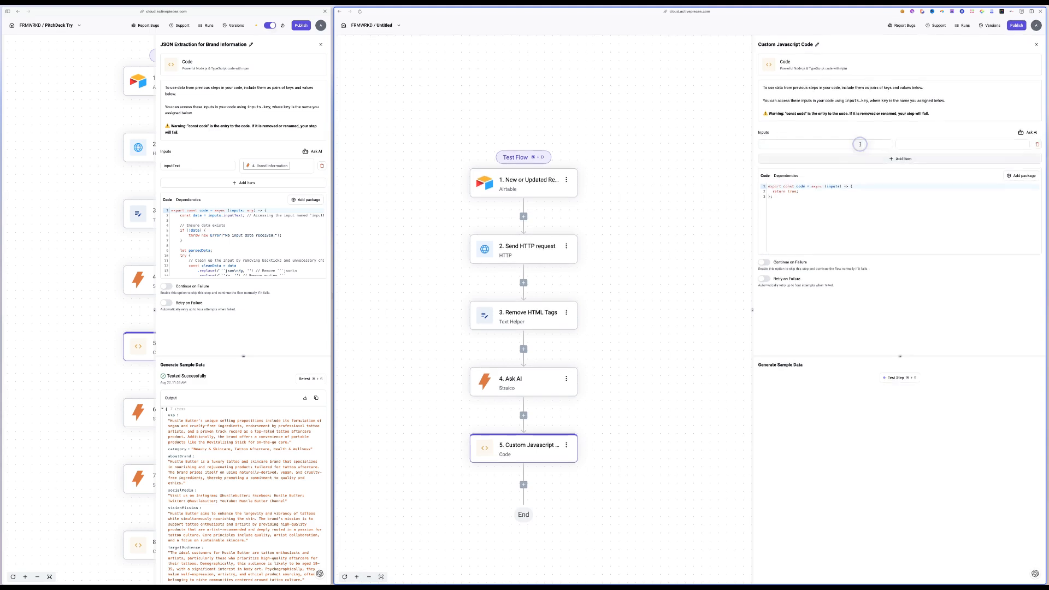
pyautogui.doubleClick(183, 166)
pyautogui.click(929, 144)
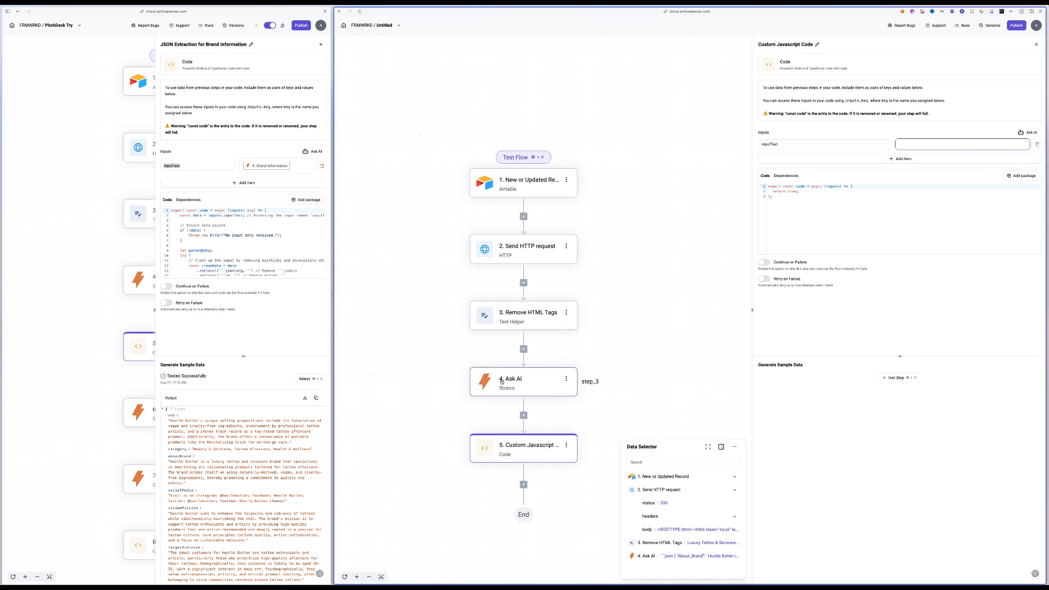
# Rename the Ask AI step as Brand Info and insert its output as the value of the code step's inputText item.
pyautogui.click(527, 380)
pyautogui.moveTo(756, 44); pyautogui.dragTo(776, 49)
pyautogui.write('Brand Info')
pyautogui.click(527, 447)
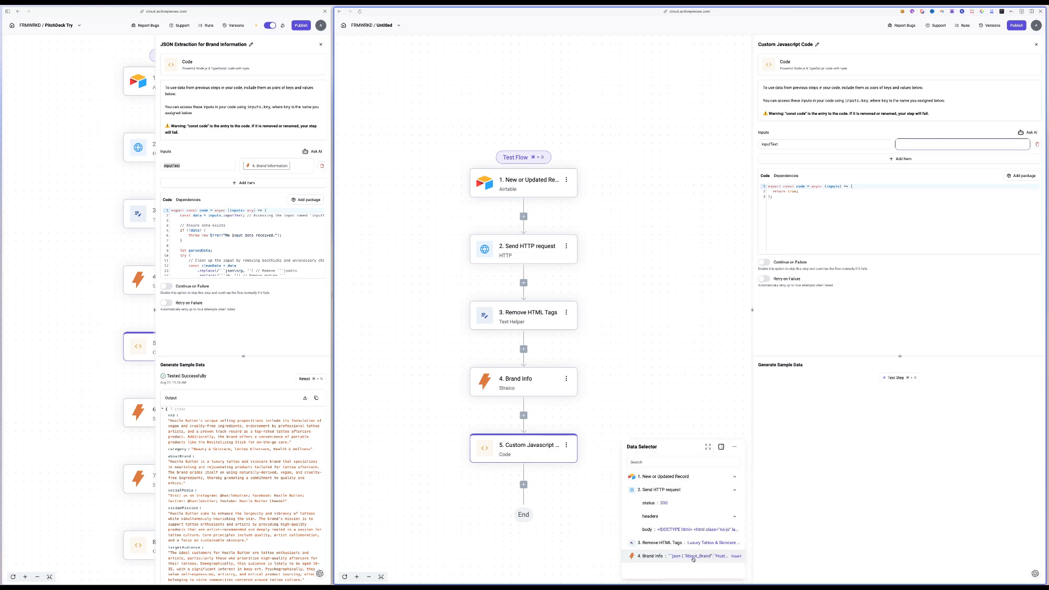
pyautogui.click(731, 557)
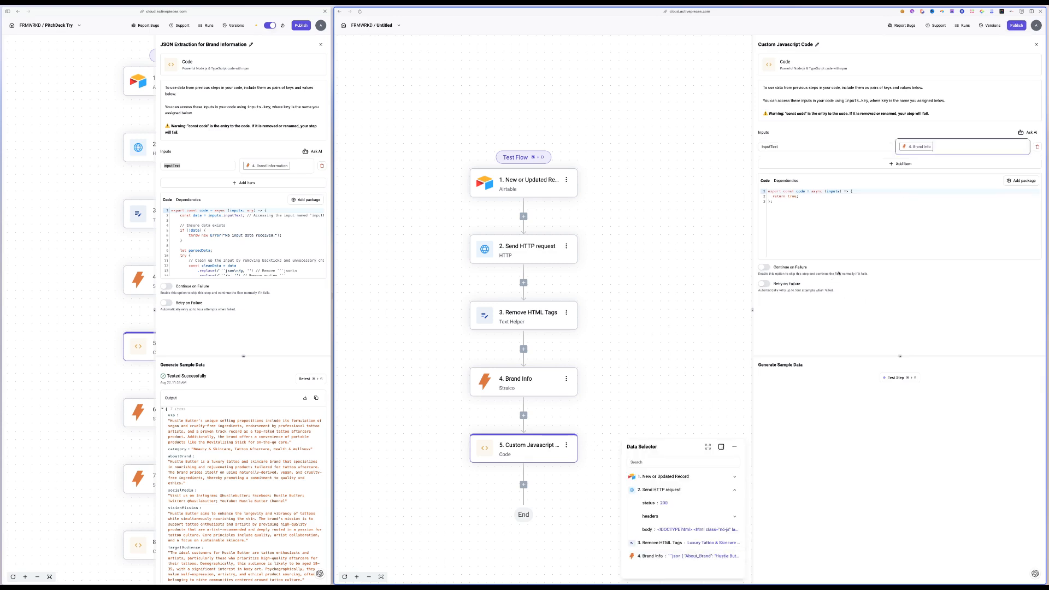
# Copy the JSON Extraction for Brand Information code from PitchDeck Try and place it on the Brand Deals whiteboard in Whimsical.
pyautogui.click(231, 227)
pyautogui.press('super+a')
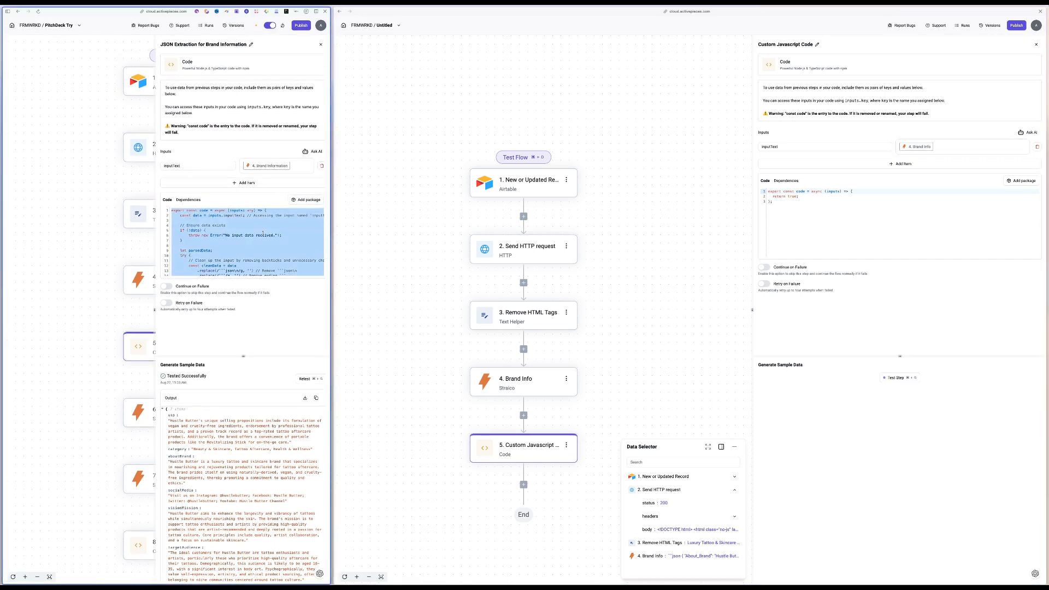
pyautogui.moveTo(2, 219)
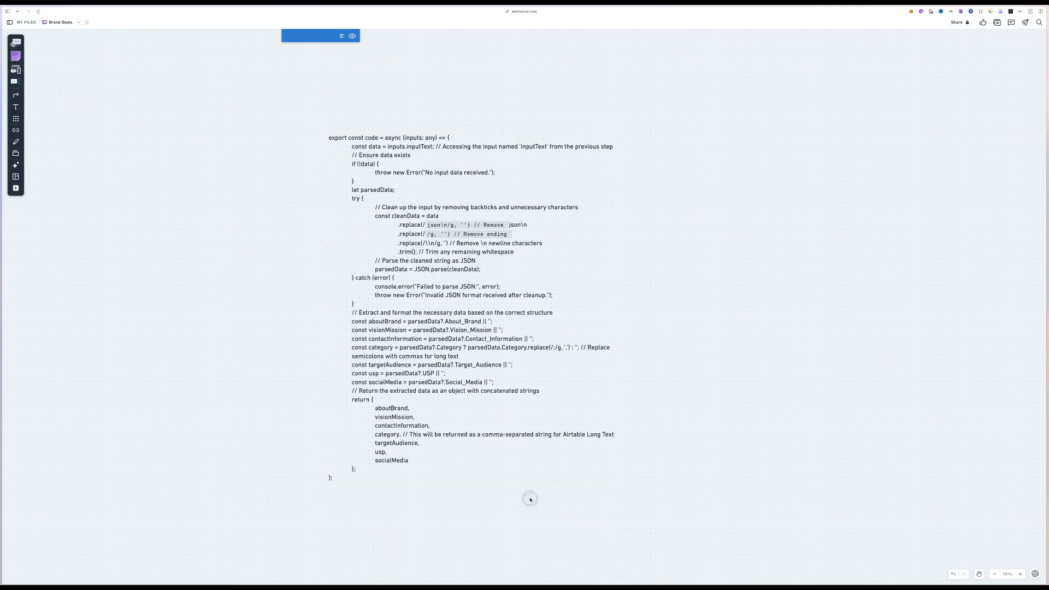
pyautogui.moveTo(529, 499); pyautogui.dragTo(693, 402)
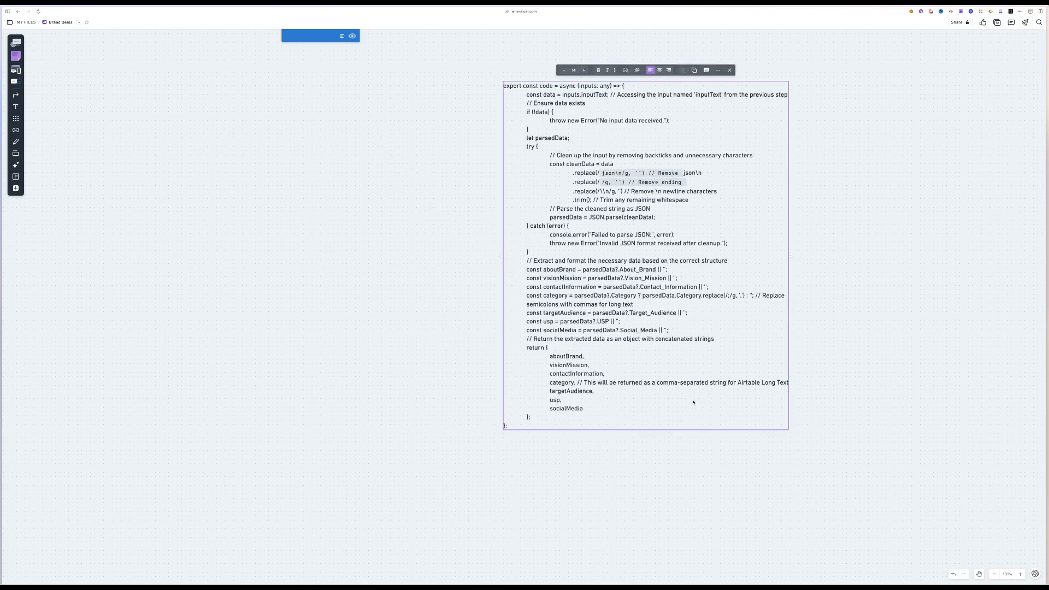
pyautogui.hscroll(5, 693, 402)
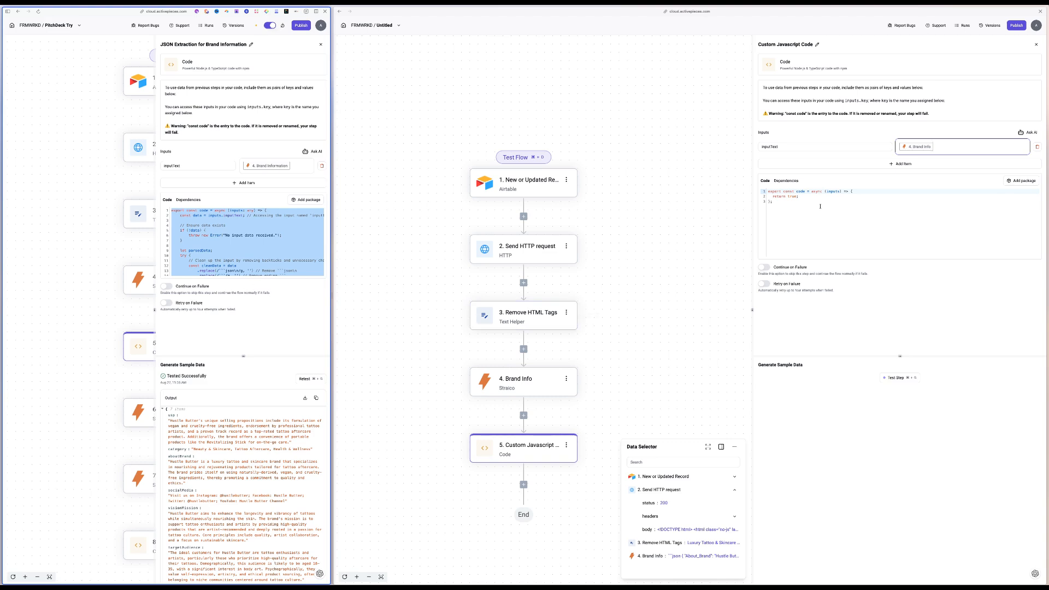
# Switch back to Activepieces, replace the Custom Javascript Code step's default code with the copied extraction code, test the step and enlarge its output area.
pyautogui.click(820, 206)
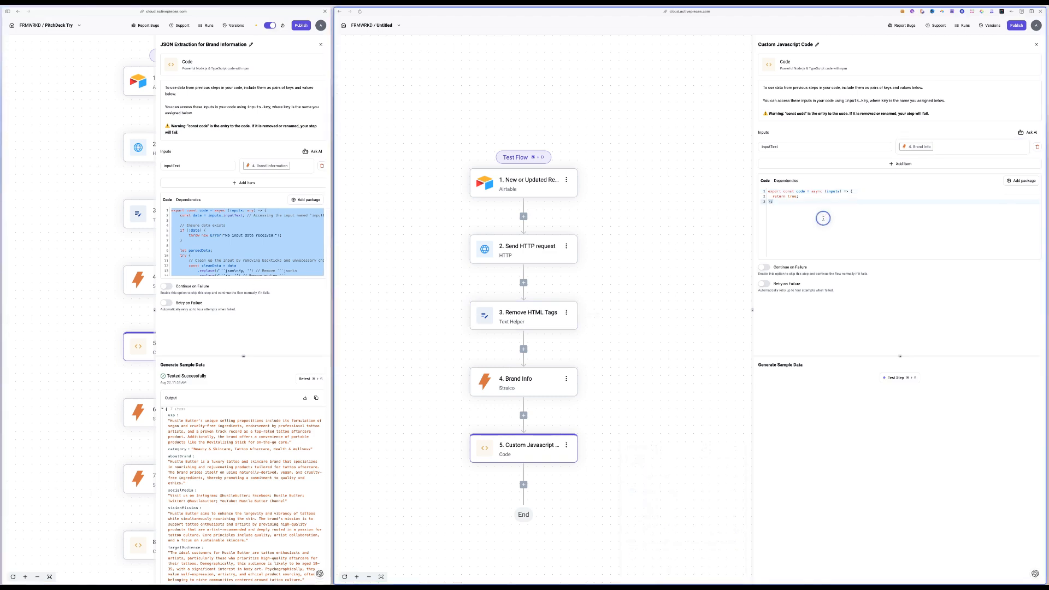
pyautogui.press('super+a')
pyautogui.press('super+v')
pyautogui.moveTo(898, 355); pyautogui.dragTo(899, 344)
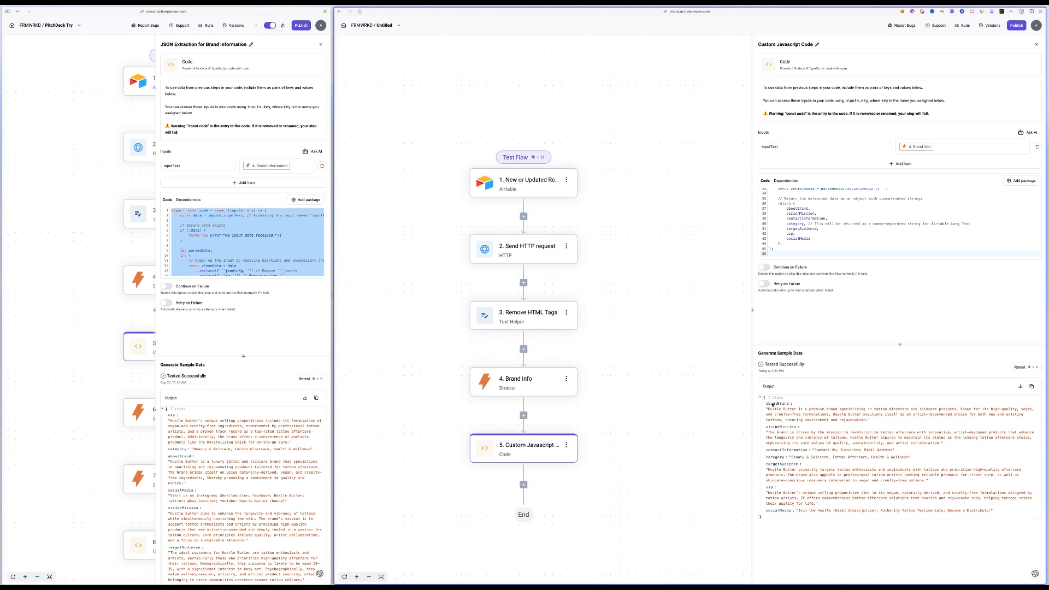
# Compare the Brand Info step's raw JSON output with the separate fields in the Custom Javascript Code step's output.
pyautogui.doubleClick(765, 397)
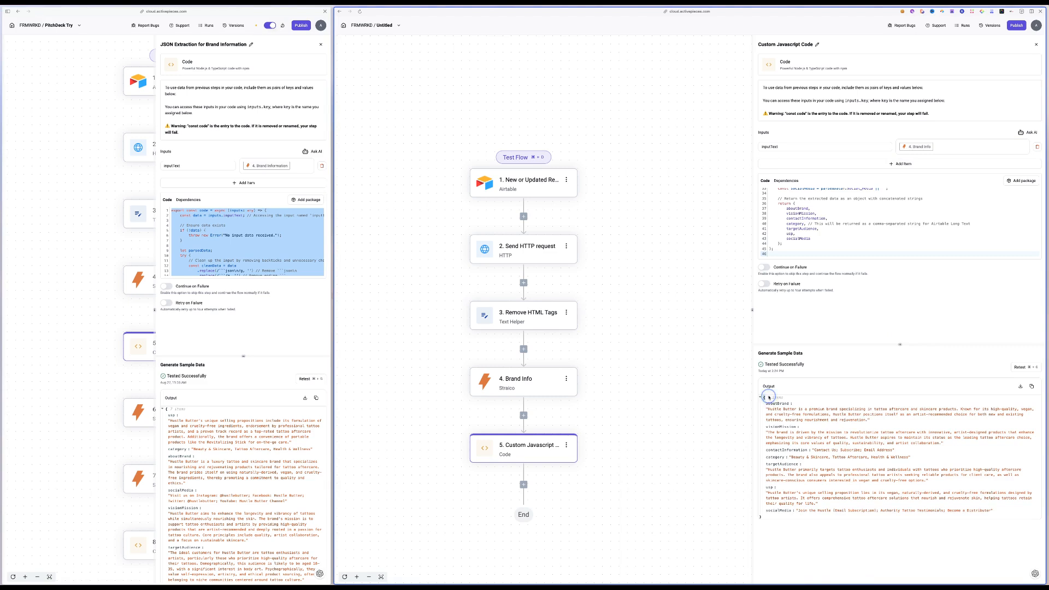
pyautogui.click(551, 378)
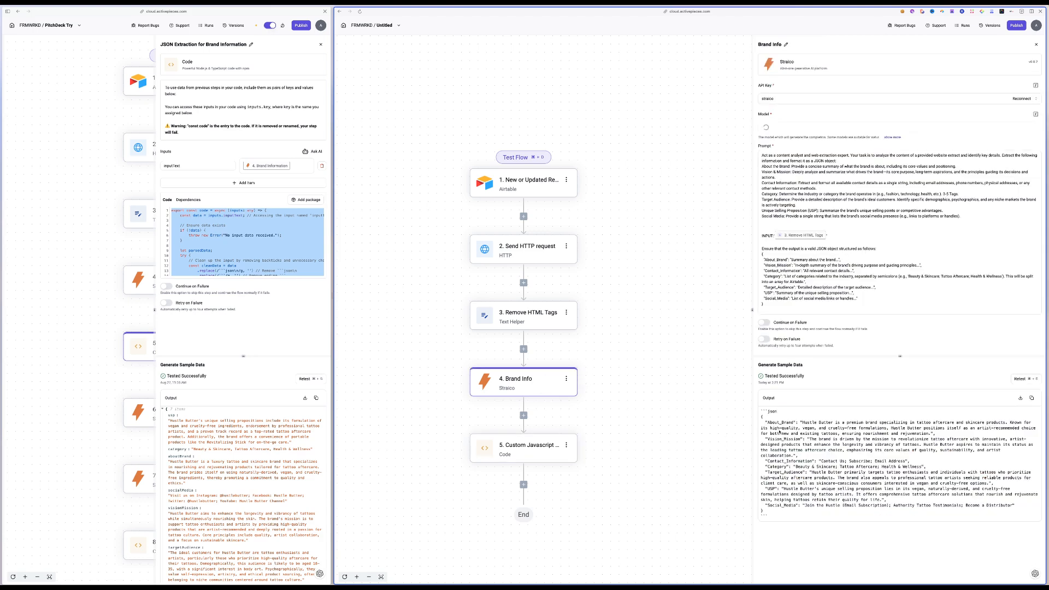
pyautogui.moveTo(763, 410)
pyautogui.mouseDown()
pyautogui.moveTo(819, 494)
pyautogui.moveTo(798, 524)
pyautogui.mouseUp()
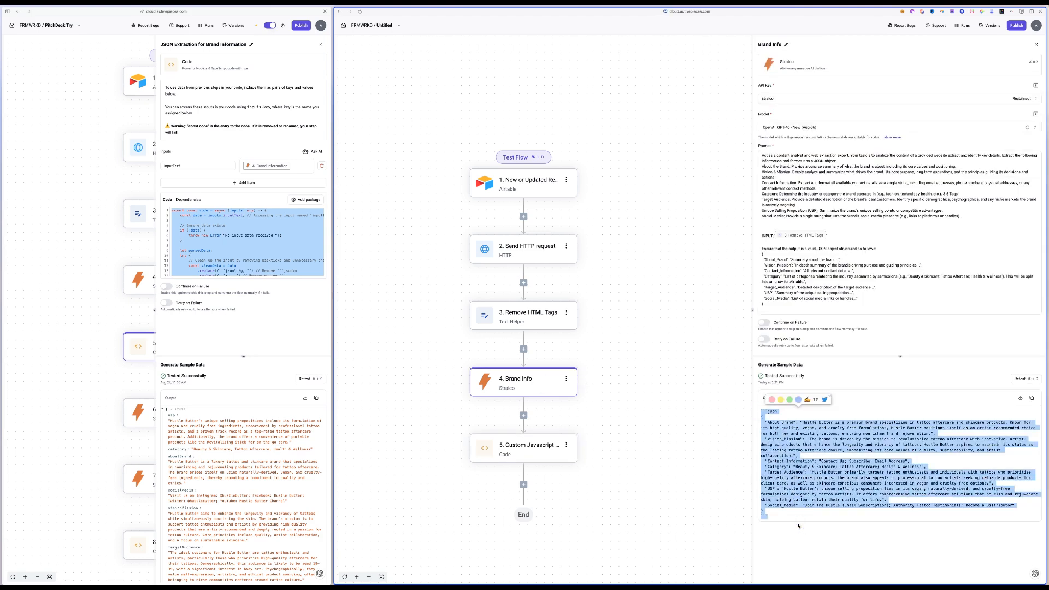
pyautogui.click(518, 458)
pyautogui.doubleClick(773, 423)
pyautogui.doubleClick(798, 427)
pyautogui.tripleClick(803, 447)
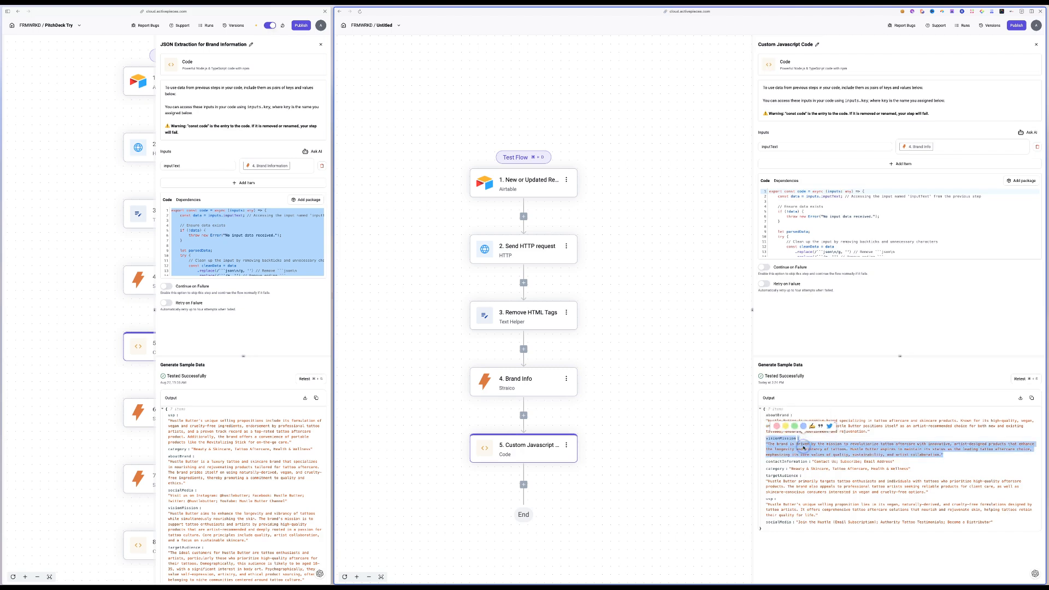
pyautogui.doubleClick(850, 463)
pyautogui.click(859, 474)
pyautogui.click(857, 506)
# Copy the full prompt of the Brand Alignment step in PitchDeck Try and go to the Brand Deals whiteboard in Whimsical.
pyautogui.scroll(-1, 169, 325)
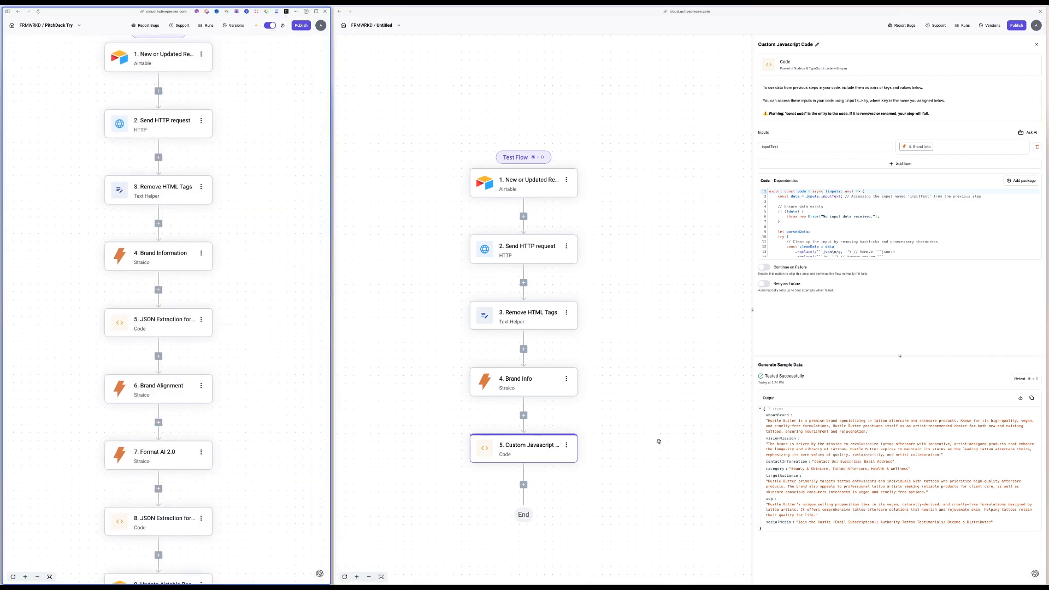
pyautogui.click(155, 385)
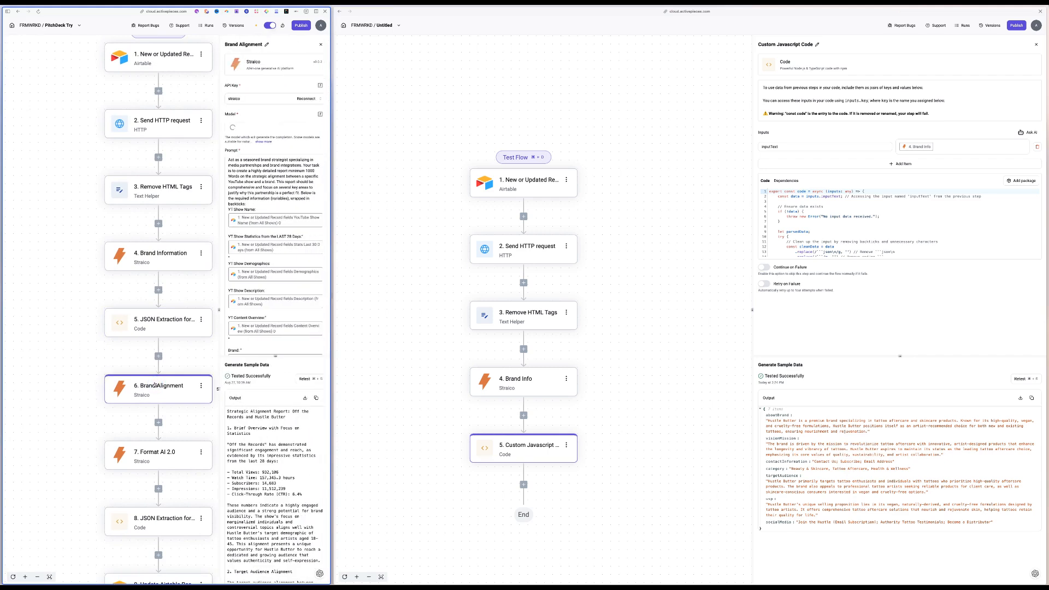
pyautogui.moveTo(219, 311); pyautogui.dragTo(103, 328)
pyautogui.click(203, 322)
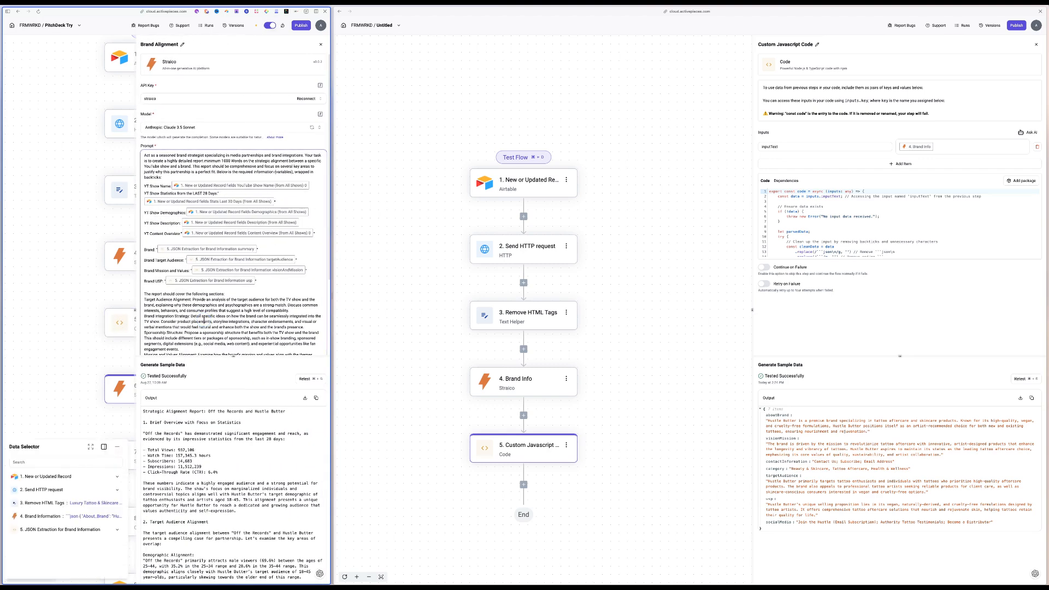
pyautogui.press('super+a')
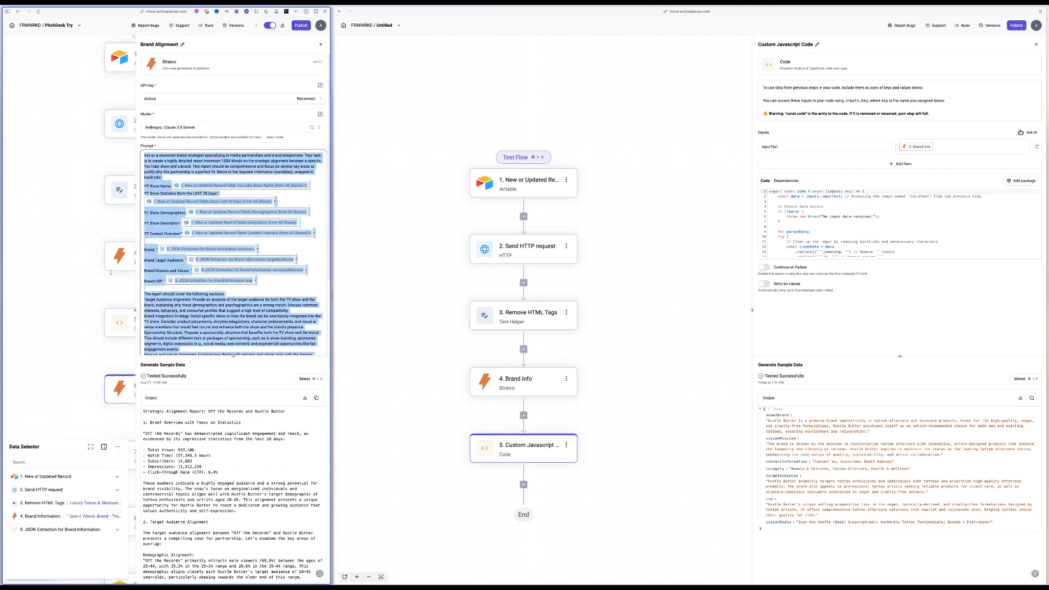
pyautogui.moveTo(2, 235)
pyautogui.click(32, 186)
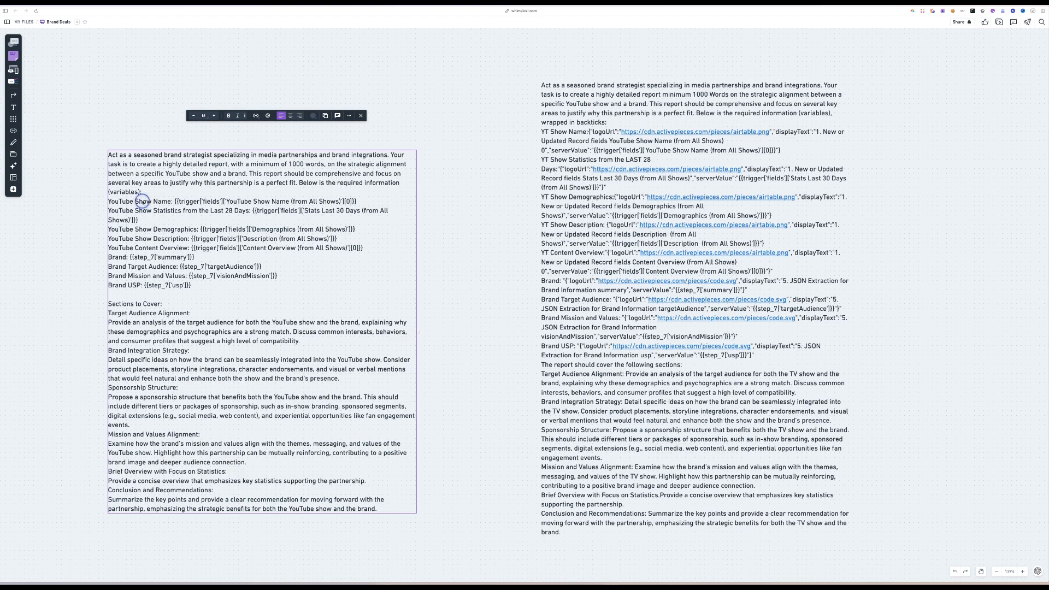
# Examine the YouTube show variables, the brand variables and the Sections to Cover in the alignment prompt on the whiteboard.
pyautogui.click(142, 202)
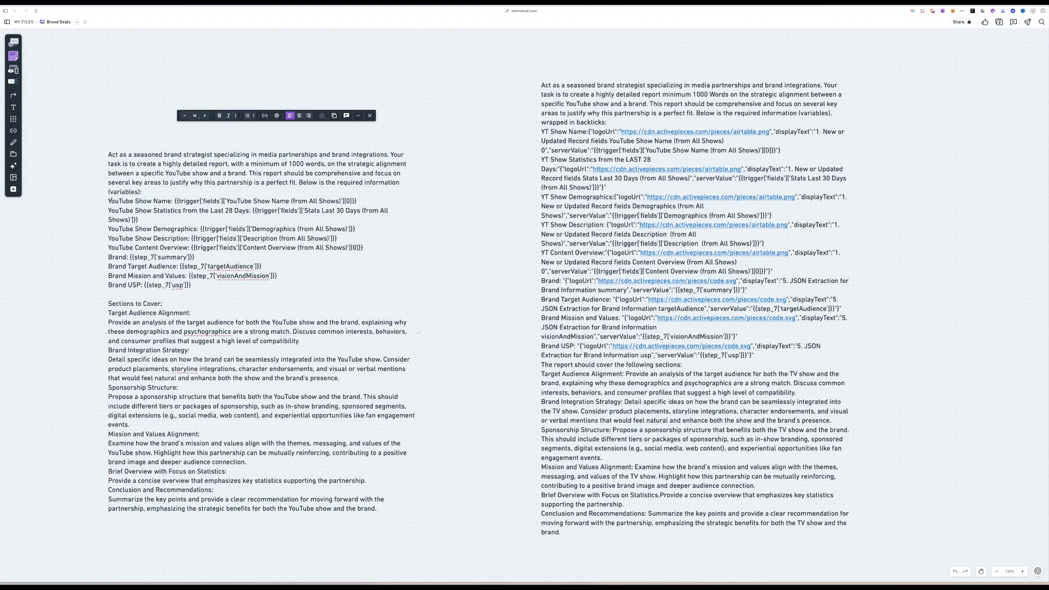
pyautogui.moveTo(111, 201); pyautogui.dragTo(273, 211)
pyautogui.click(182, 212)
pyautogui.moveTo(186, 239); pyautogui.dragTo(154, 241)
pyautogui.moveTo(185, 201); pyautogui.dragTo(324, 239)
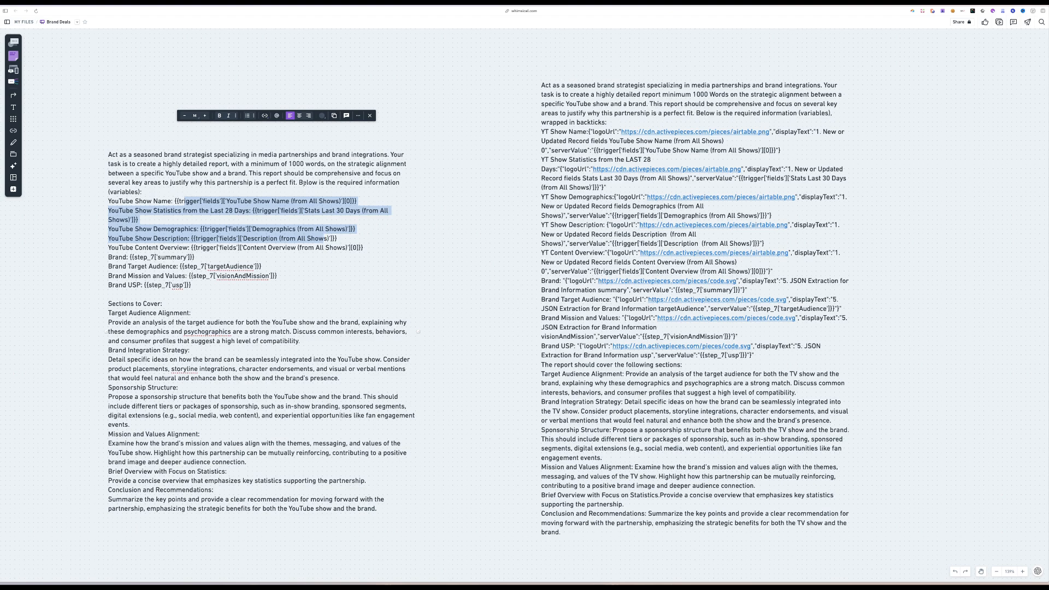
pyautogui.moveTo(136, 255); pyautogui.dragTo(250, 288)
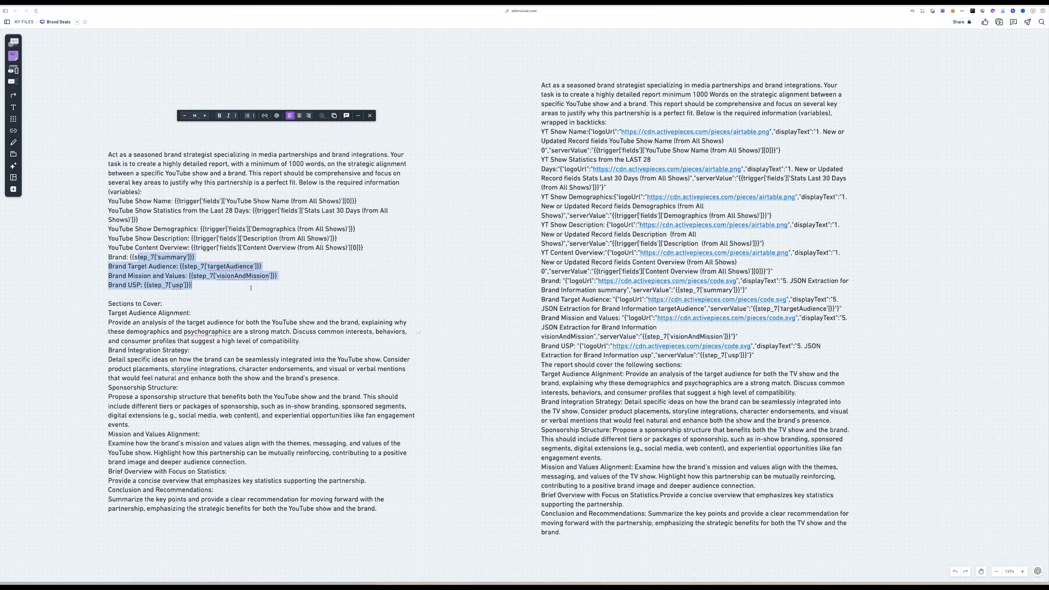
pyautogui.moveTo(108, 304); pyautogui.dragTo(385, 499)
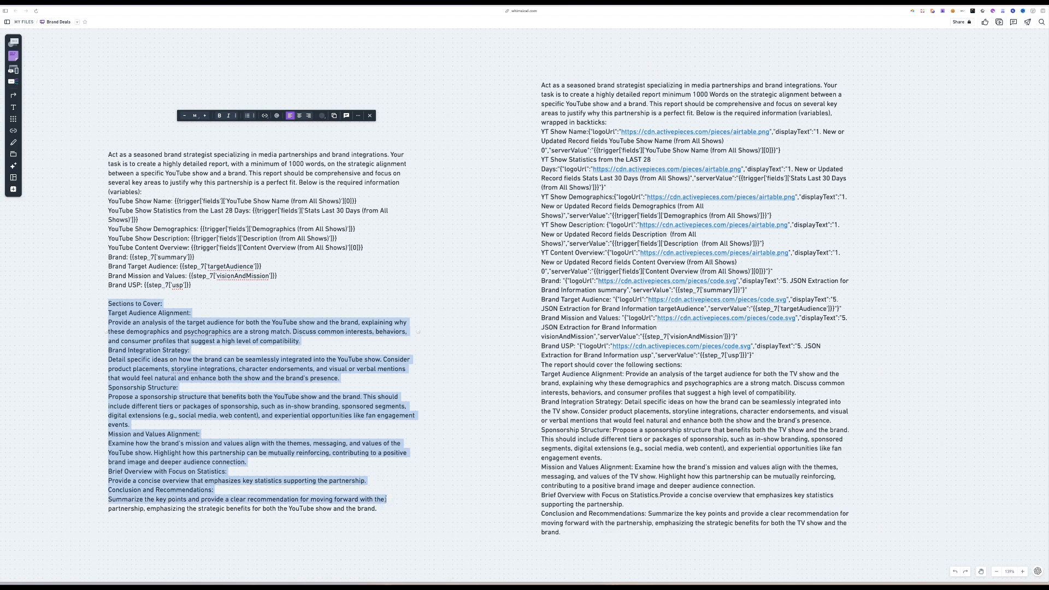
# Switch back to Activepieces and add a Straico Ask AI step after Custom Javascript Code, using the Anthropic: Claude 3.5 Sonnet model.
pyautogui.moveTo(2, 230)
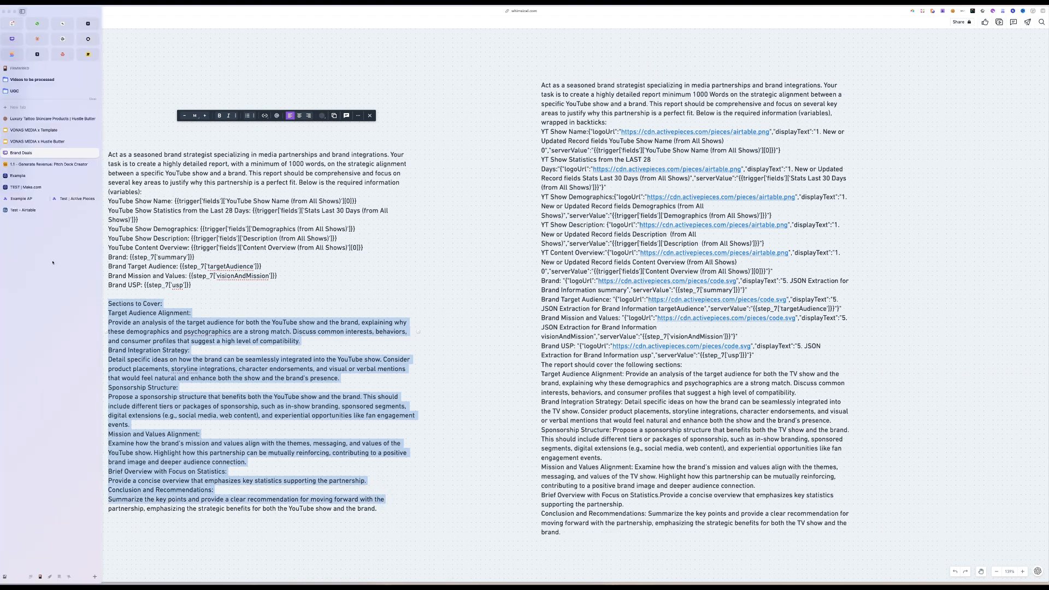
pyautogui.click(73, 198)
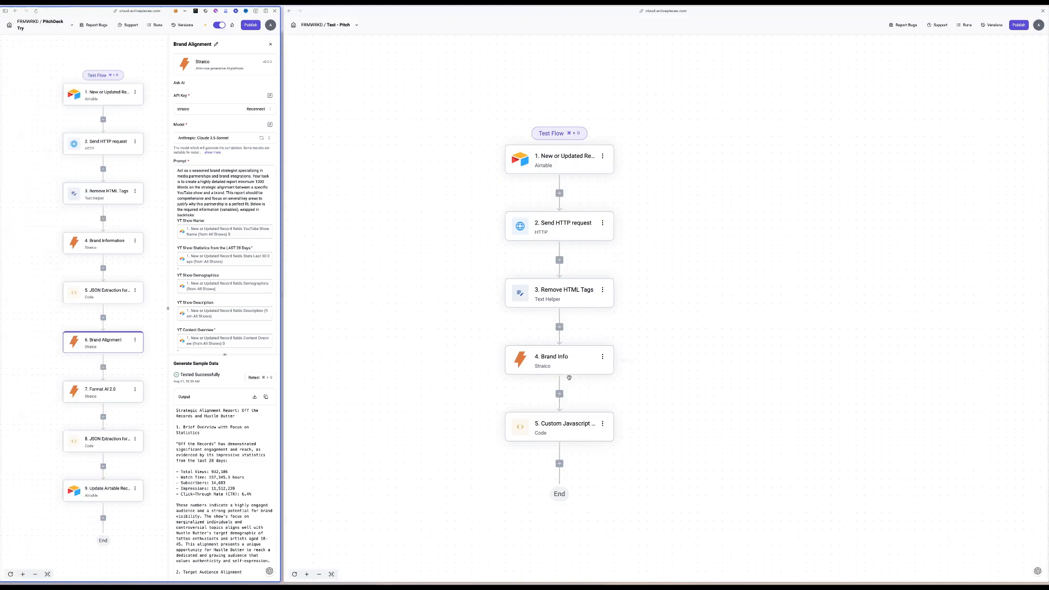
pyautogui.click(559, 463)
pyautogui.click(554, 423)
pyautogui.moveTo(405, 522); pyautogui.dragTo(407, 348)
pyautogui.scroll(1, 407, 348)
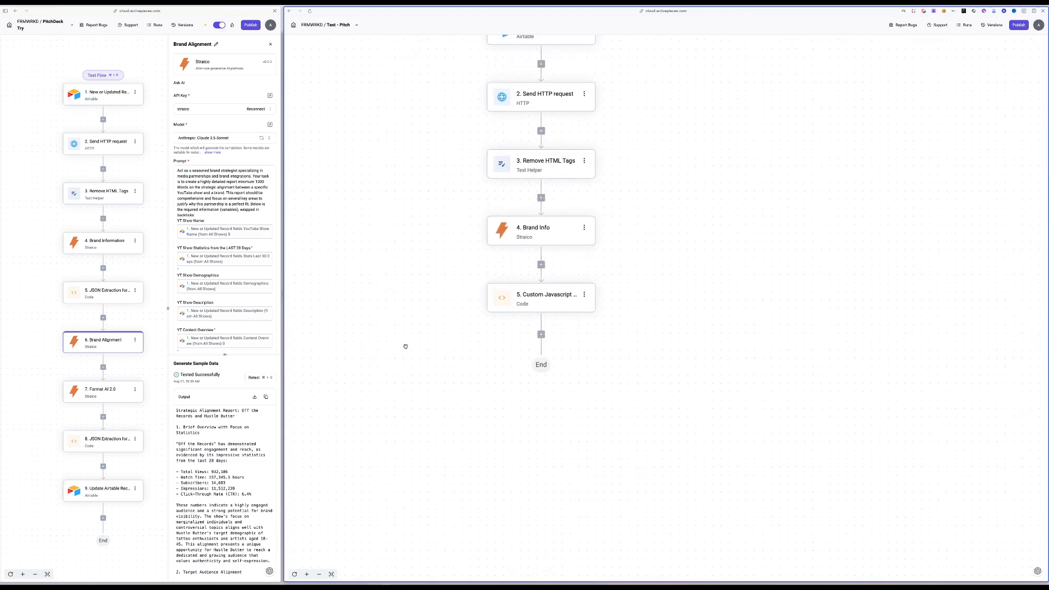
pyautogui.click(541, 334)
pyautogui.write('sta')
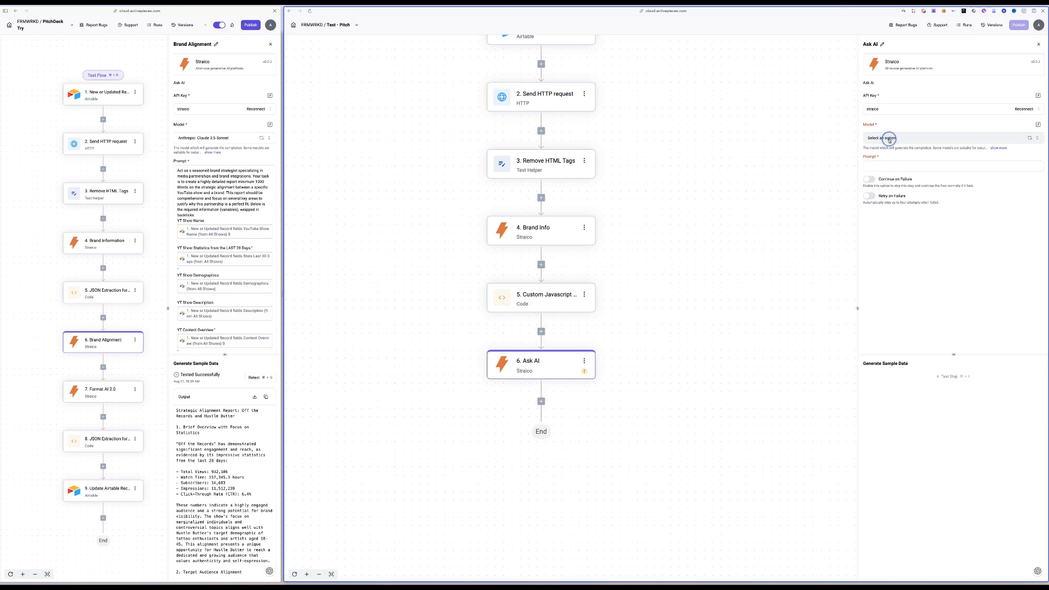
pyautogui.click(889, 138)
pyautogui.click(906, 190)
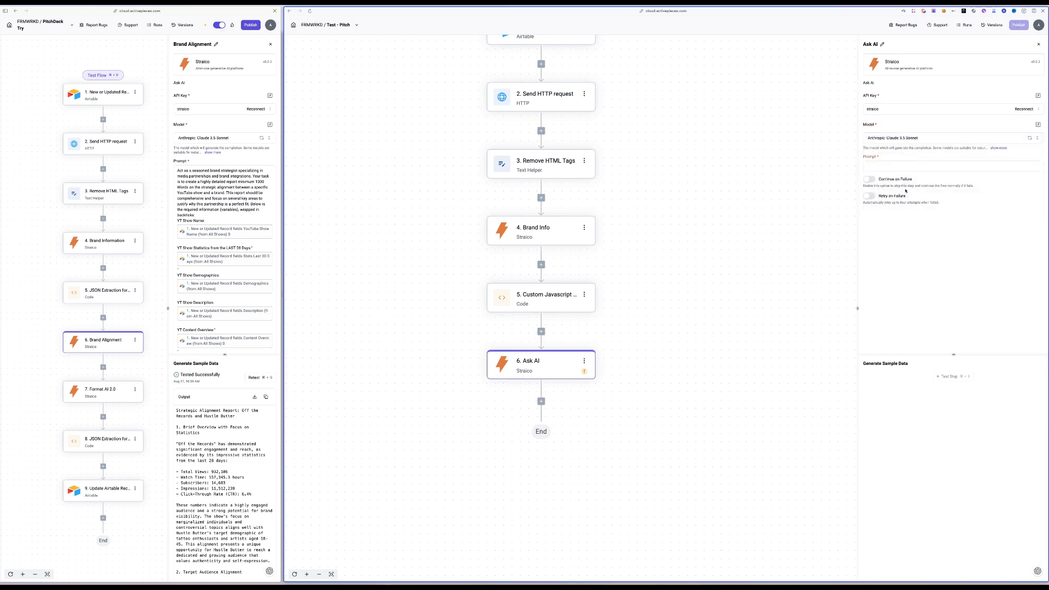
# Copy the Brand Alignment prompt from PitchDeck Try into the new Ask AI step's prompt and test the step.
pyautogui.click(192, 173)
pyautogui.press('super+a')
pyautogui.press('super+c')
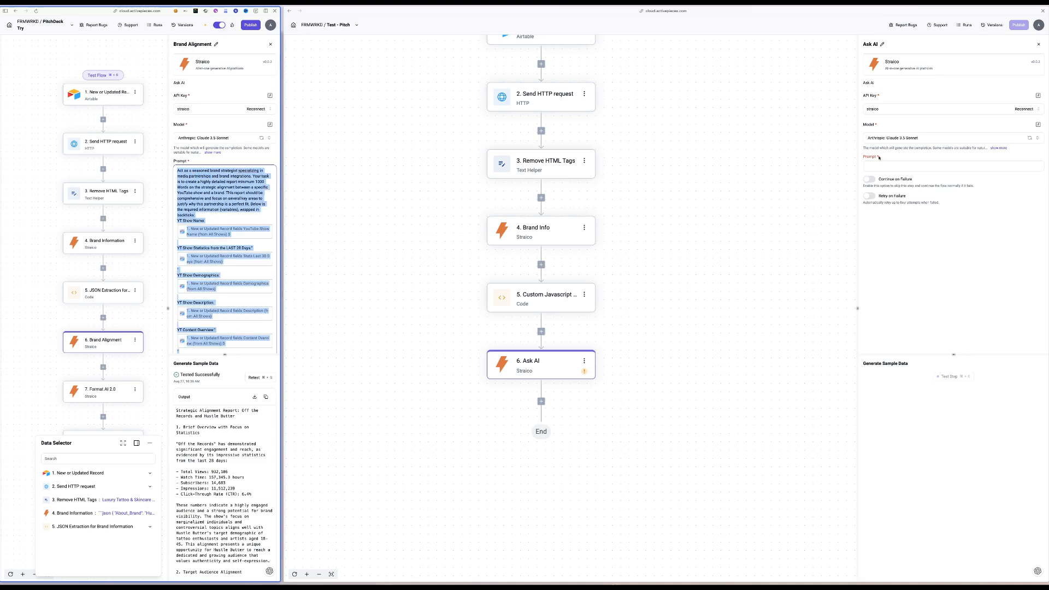
pyautogui.click(872, 163)
pyautogui.press('super+v')
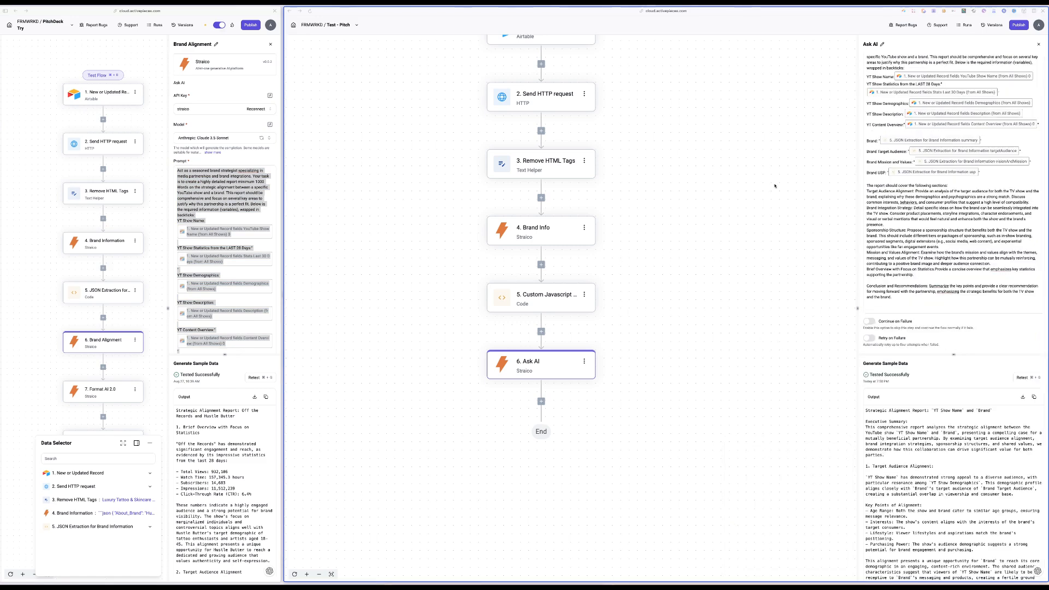
# Replace the show and brand variable lines in the Ask AI prompt with "INPUT about US :" and look through the trigger record's fields.
pyautogui.scroll(3, 892, 160)
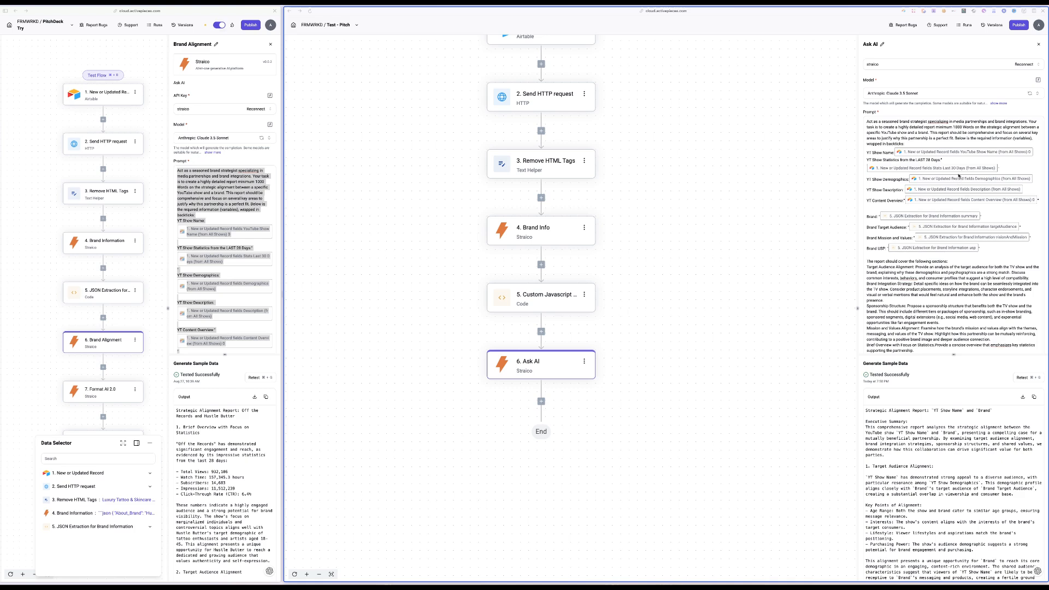
pyautogui.moveTo(982, 249); pyautogui.dragTo(865, 153)
pyautogui.press('BackSpace')
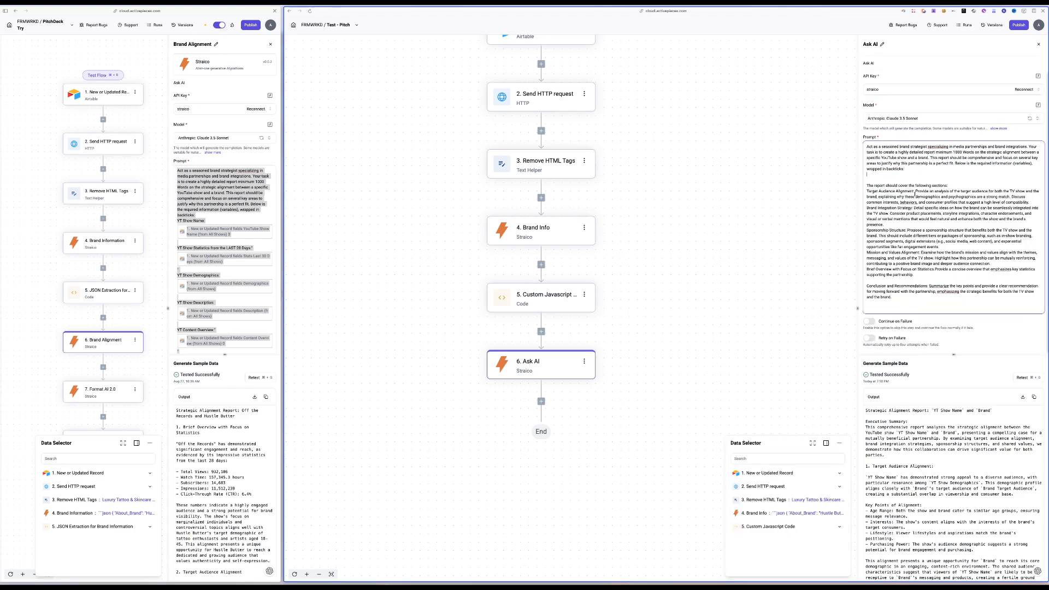
pyautogui.press('Return')
pyautogui.press('Return')
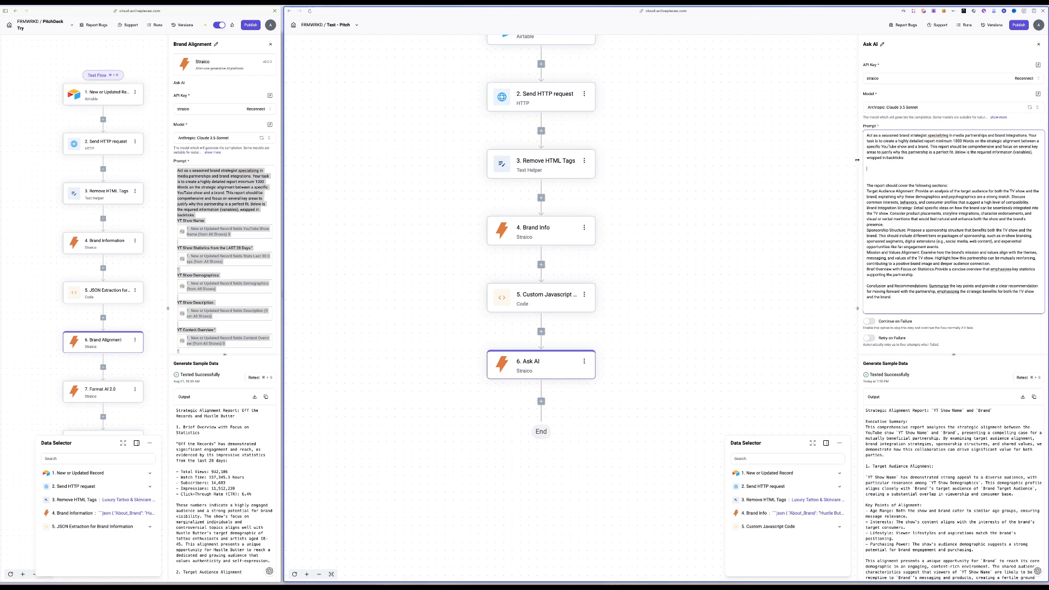
pyautogui.write('INPUT about US :')
pyautogui.click(760, 473)
pyautogui.click(754, 500)
pyautogui.scroll(-4, 786, 496)
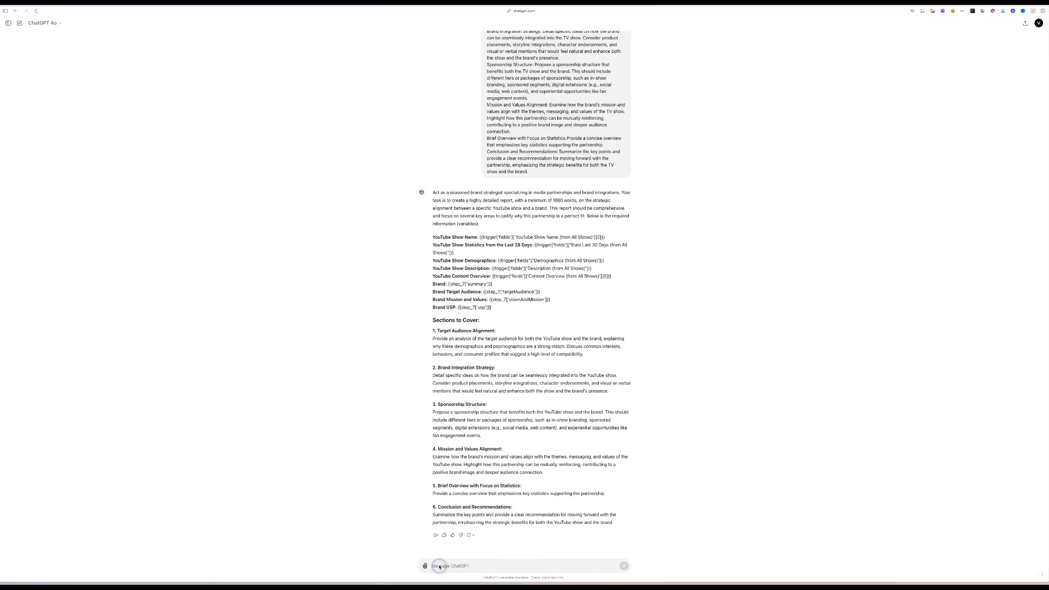
# Ask ChatGPT to write a dummy about us text for a media company and copy the generated paragraphs.
pyautogui.click(440, 567)
pyautogui.write('write a dummy about us text .. we are media company')
pyautogui.press('Return')
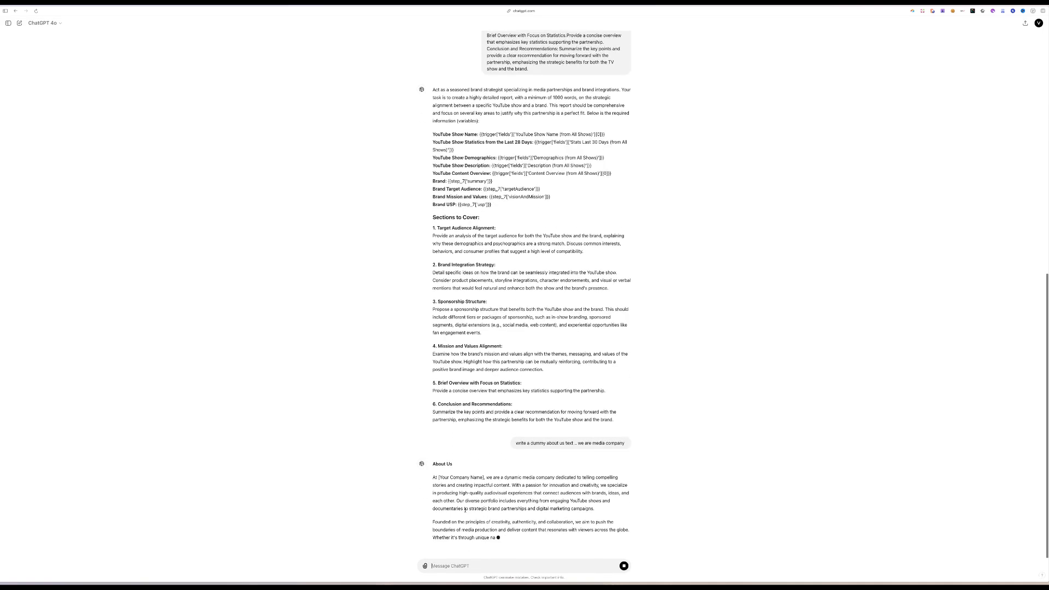
pyautogui.moveTo(547, 496); pyautogui.dragTo(433, 403)
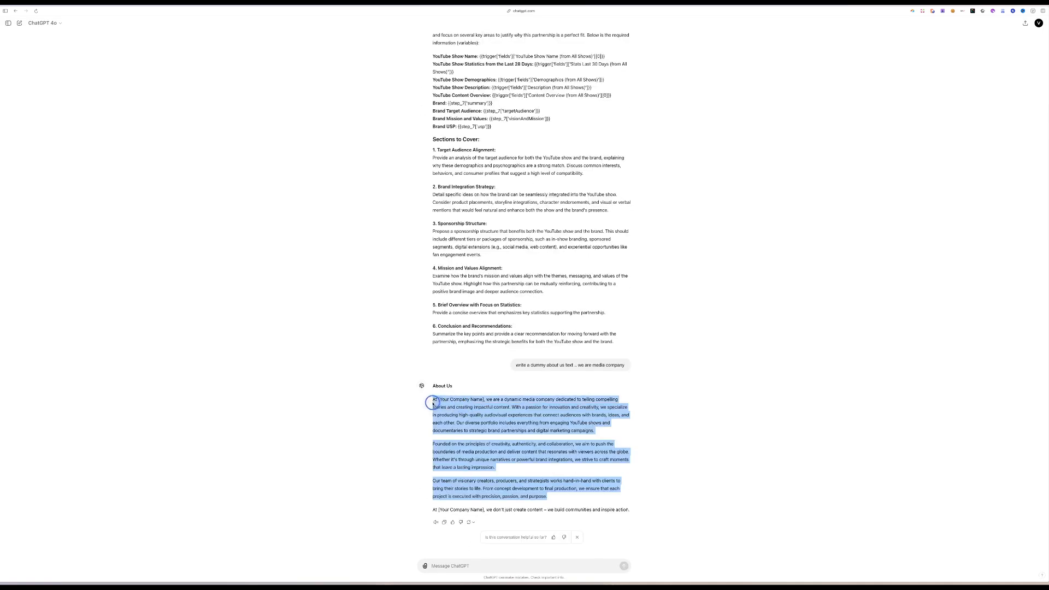
# Switch to Airtable, paste the copied text into the About us field of the 1- Corp record, and replace "[Your Company Name]" with "YouTube".
pyautogui.click(22, 210)
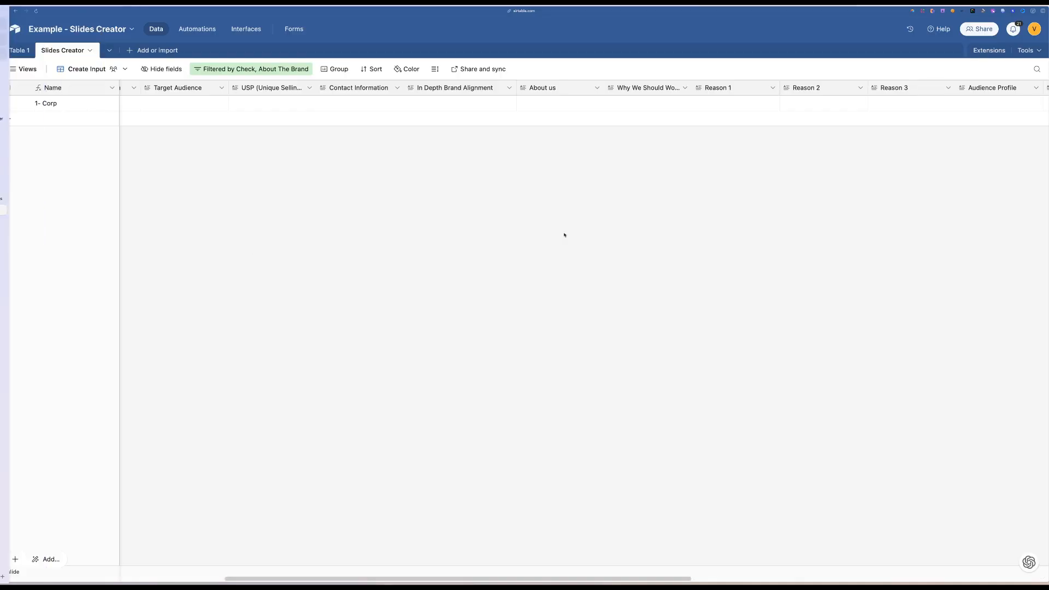
pyautogui.click(533, 102)
pyautogui.click(533, 102)
pyautogui.hotkey('ctrl', 'v')
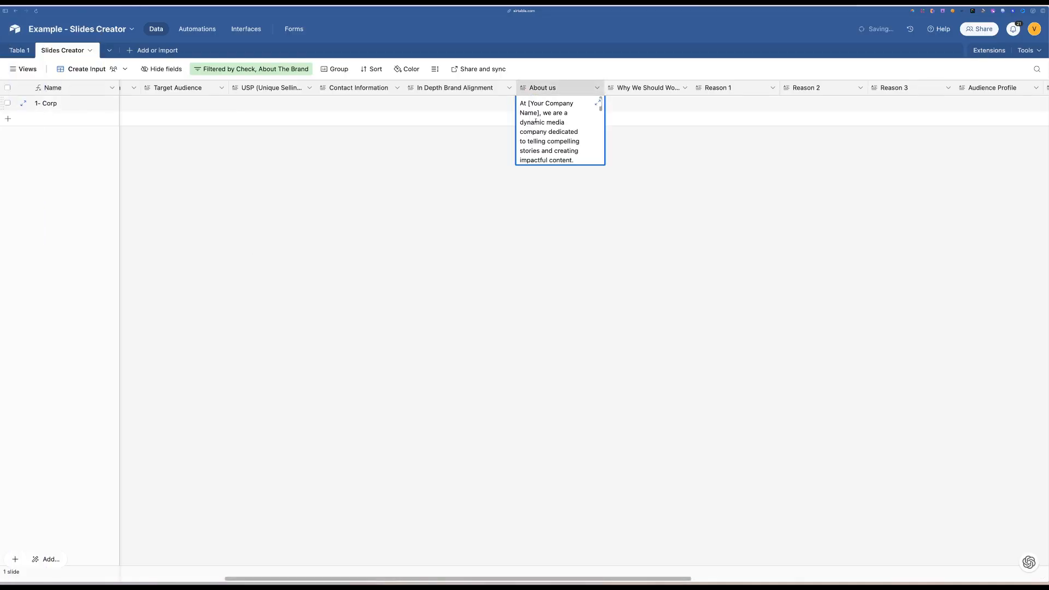
pyautogui.moveTo(538, 113); pyautogui.dragTo(528, 104)
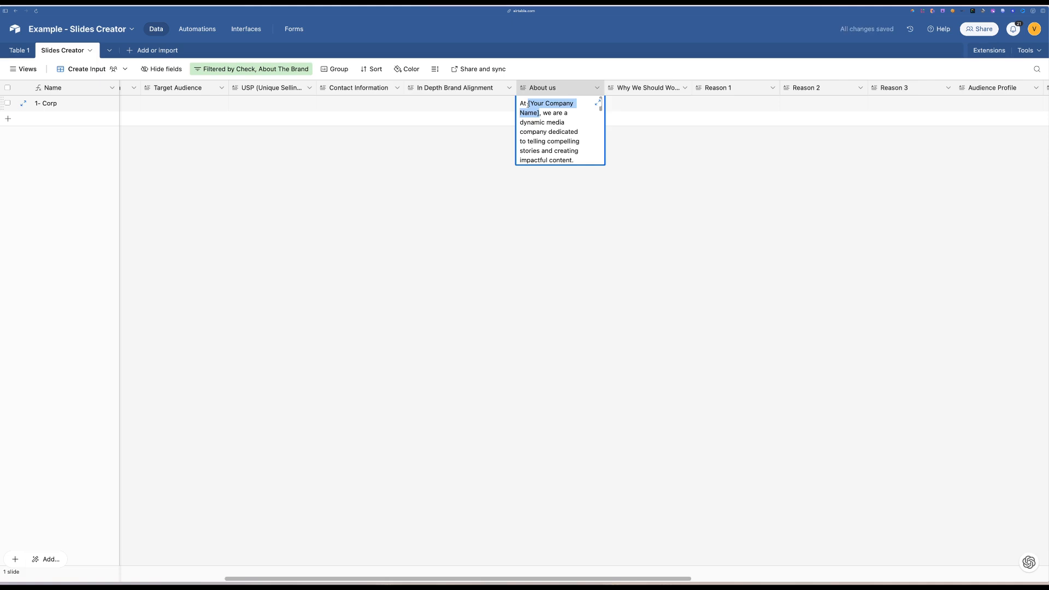
pyautogui.write('YouTube')
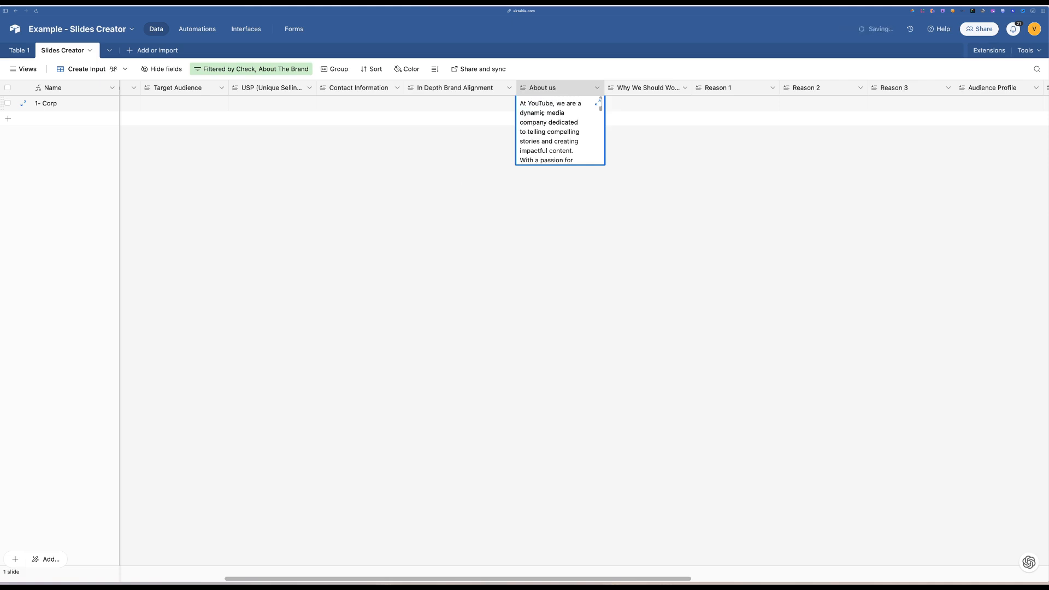
pyautogui.click(390, 186)
# Return to Activepieces, retest the New or Updated Record trigger in the Test - Pitch flow, and check the About us text in its output.
pyautogui.moveTo(33, 195)
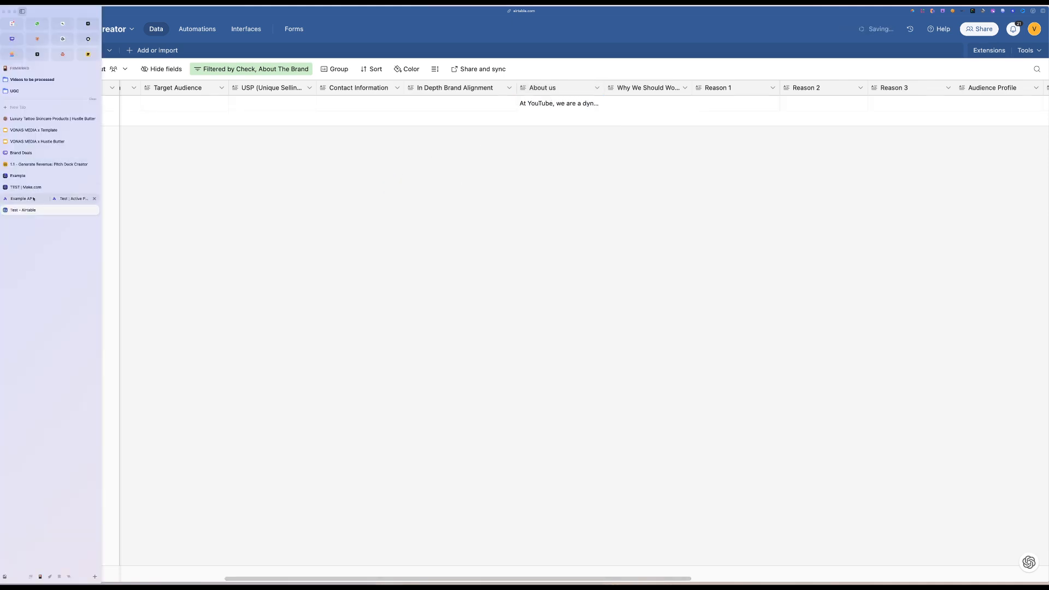
pyautogui.click(27, 198)
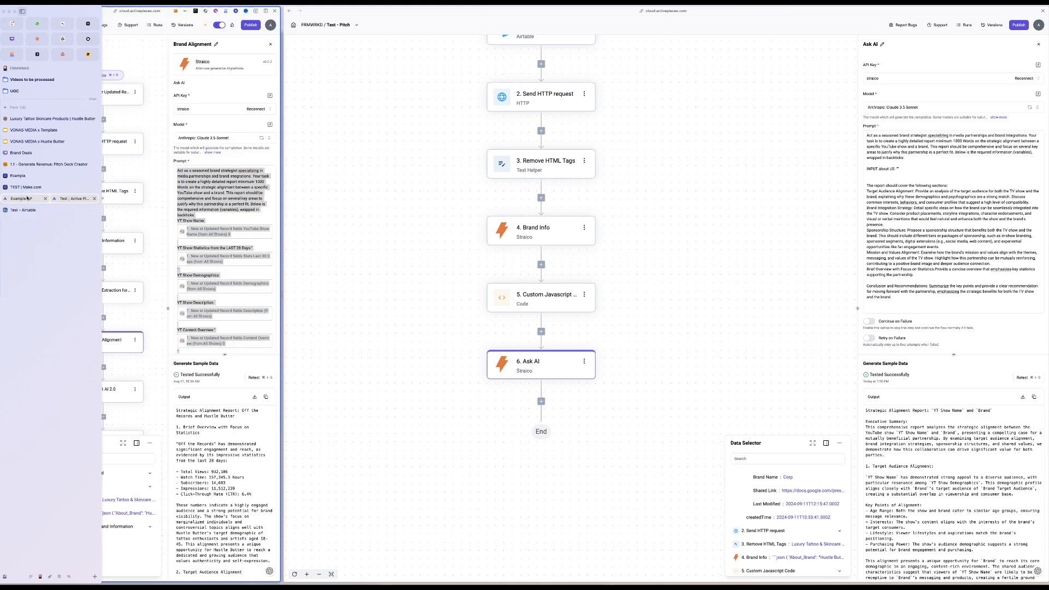
pyautogui.click(550, 127)
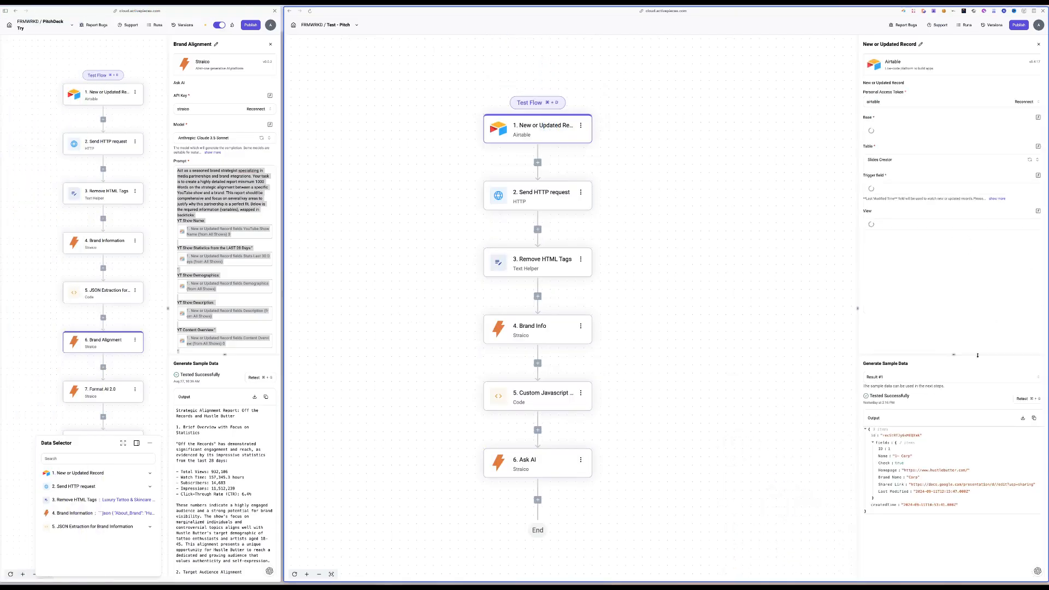
pyautogui.click(1022, 400)
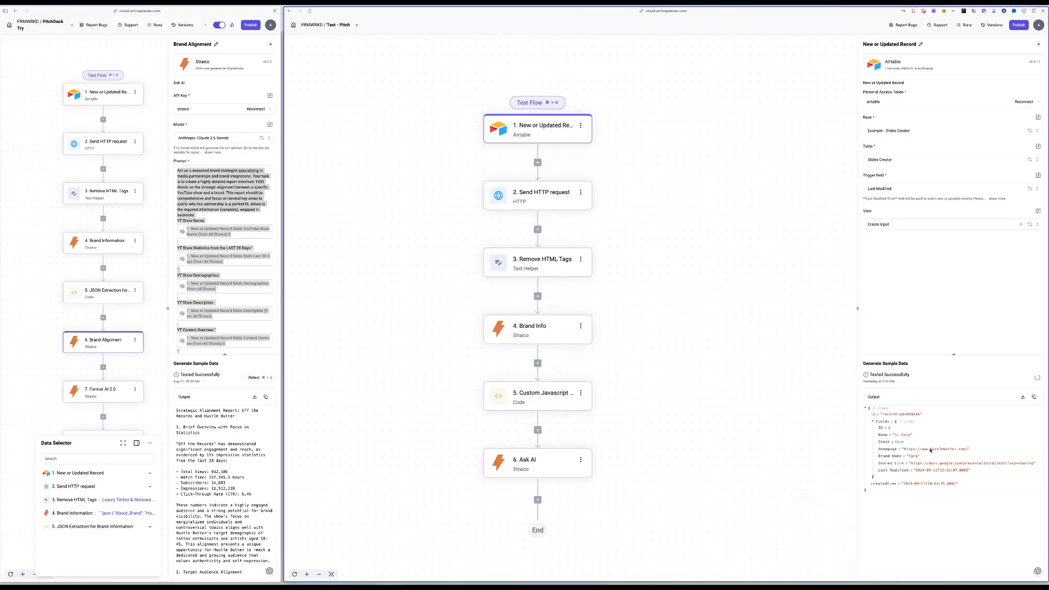
pyautogui.moveTo(878, 453)
pyautogui.mouseDown()
pyautogui.moveTo(896, 460)
pyautogui.moveTo(891, 475)
pyautogui.moveTo(960, 507)
pyautogui.mouseUp()
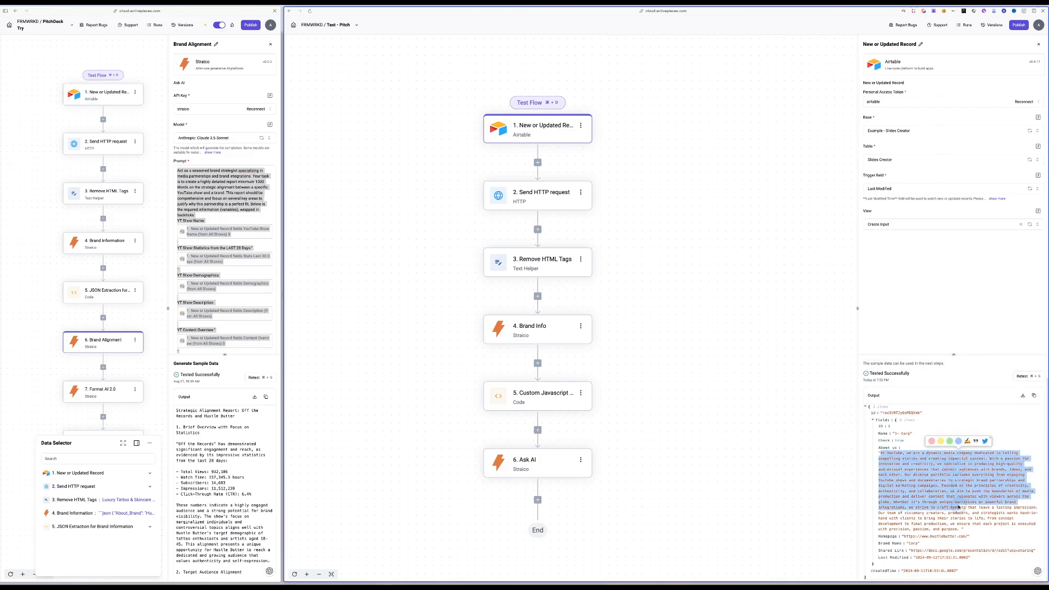
# Insert the trigger record's About us field after "INPUT about US" in the Ask AI prompt.
pyautogui.click(550, 468)
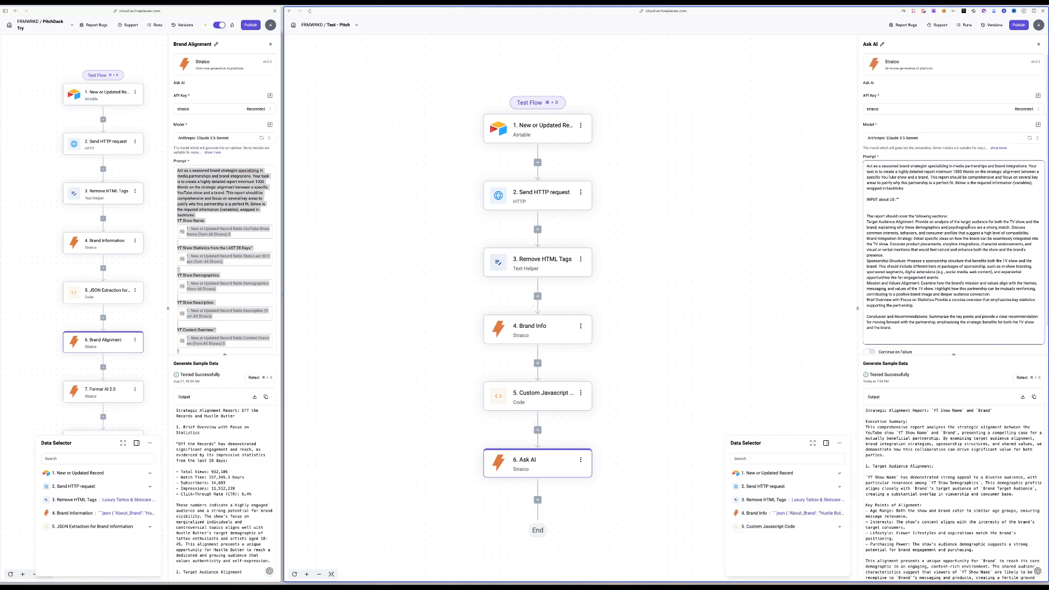
pyautogui.click(781, 473)
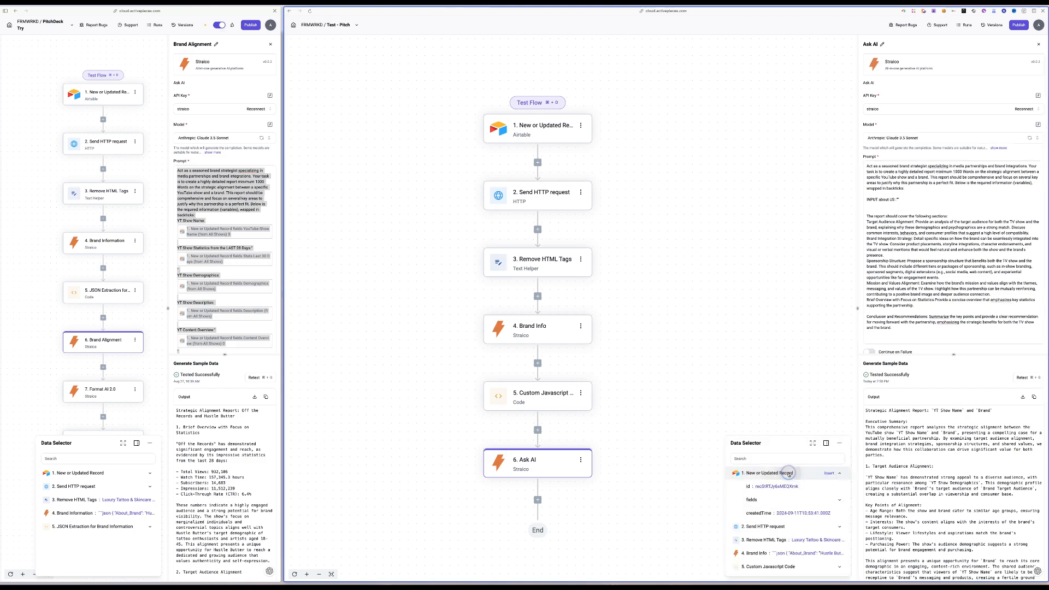
pyautogui.click(767, 500)
pyautogui.click(765, 494)
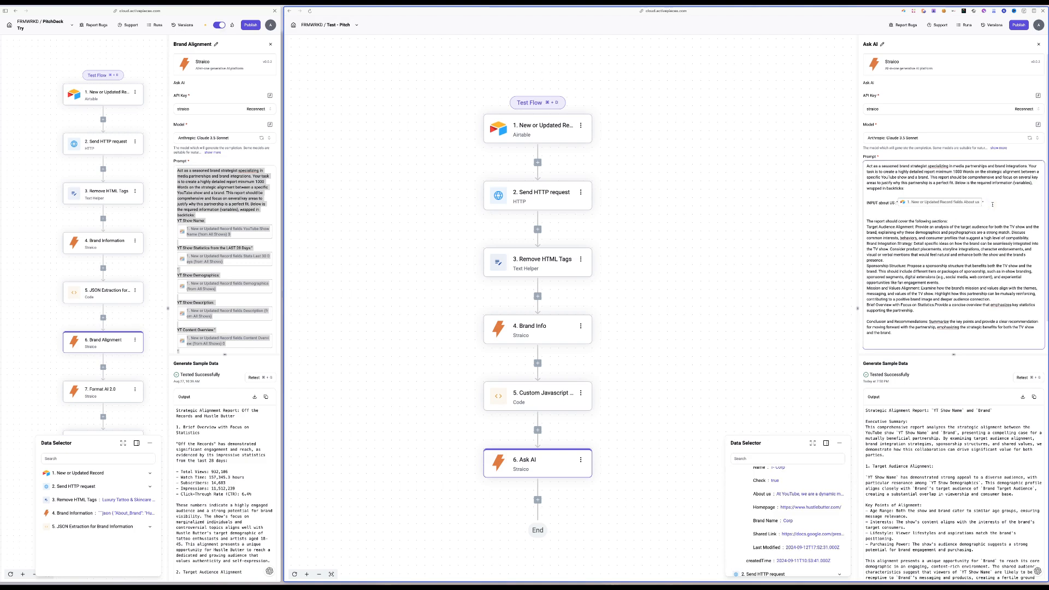
# Add "About the Brand" and "Vision of the Brand" lines to the prompt, filled with aboutBrand and visionMission from Custom Javascript Code.
pyautogui.press('Return')
pyautogui.press('Return')
pyautogui.write('Input of the Brand:')
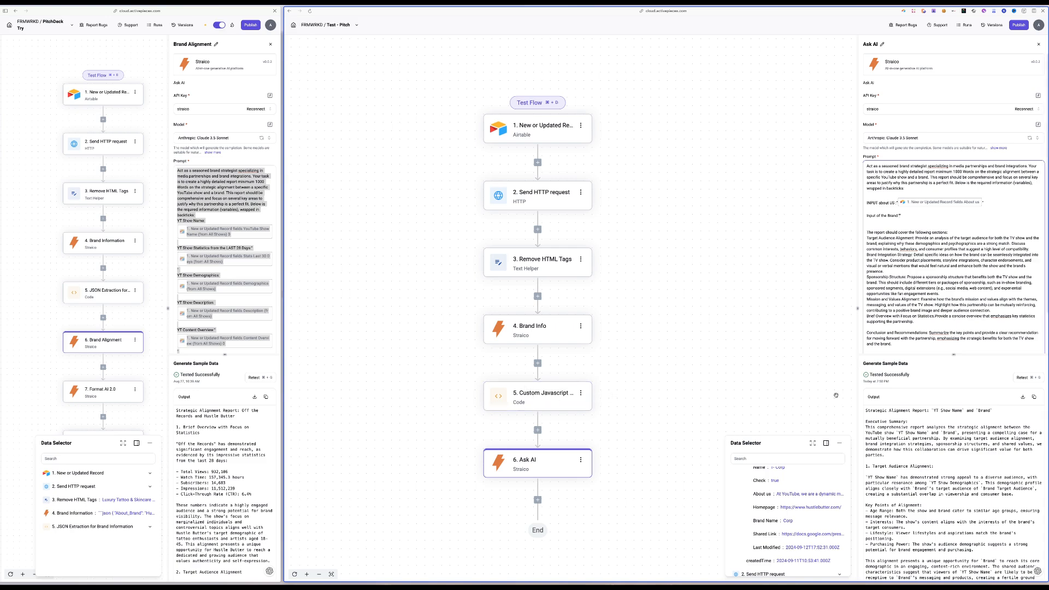
pyautogui.scroll(2, 817, 490)
pyautogui.click(840, 500)
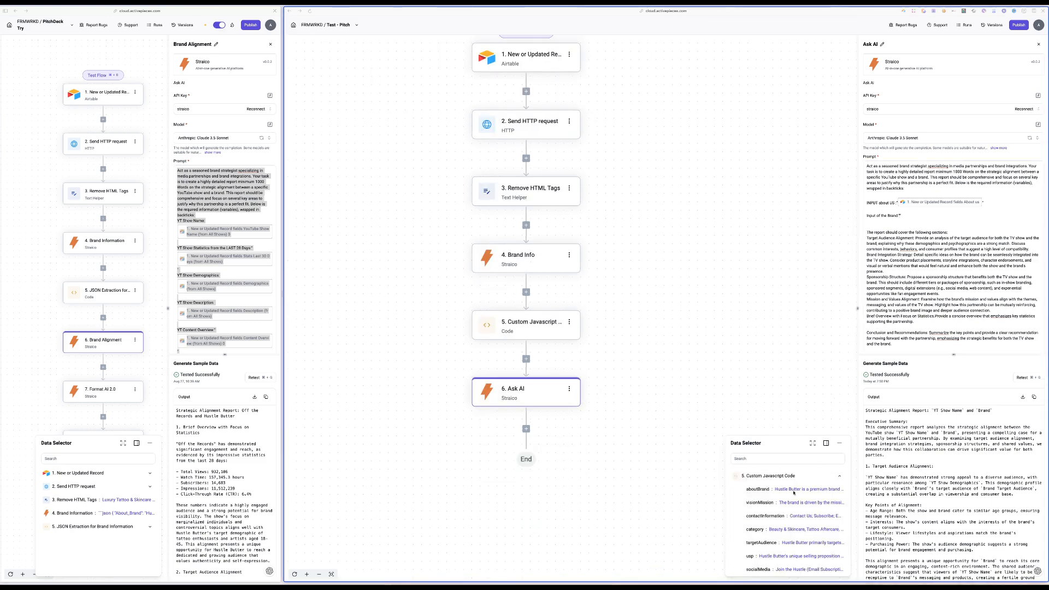
pyautogui.click(898, 216)
pyautogui.press('super+BackSpace')
pyautogui.write('About the Brand')
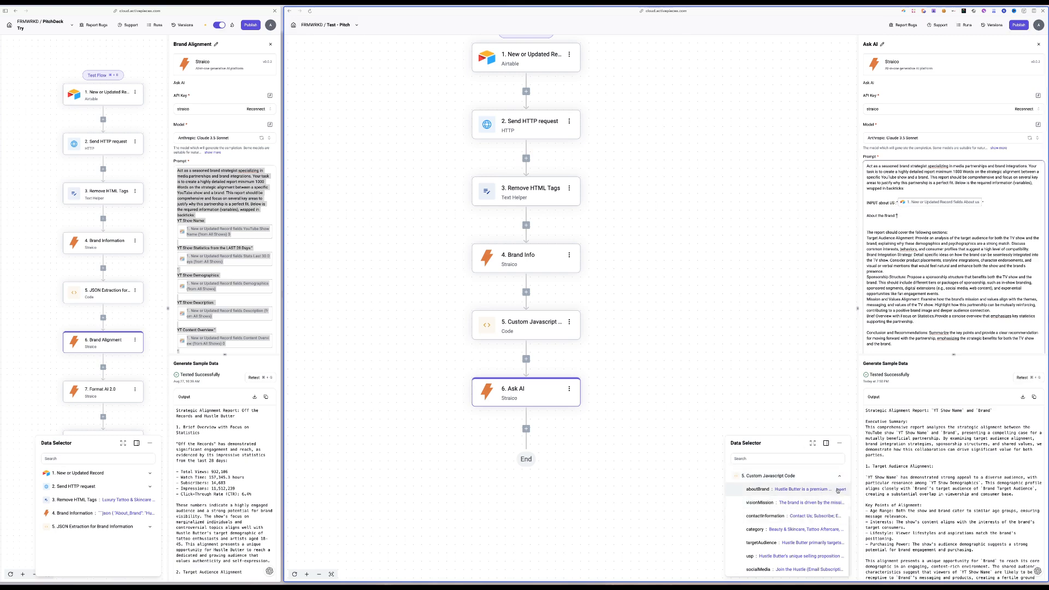
pyautogui.click(762, 489)
pyautogui.write('on of the Brand:')
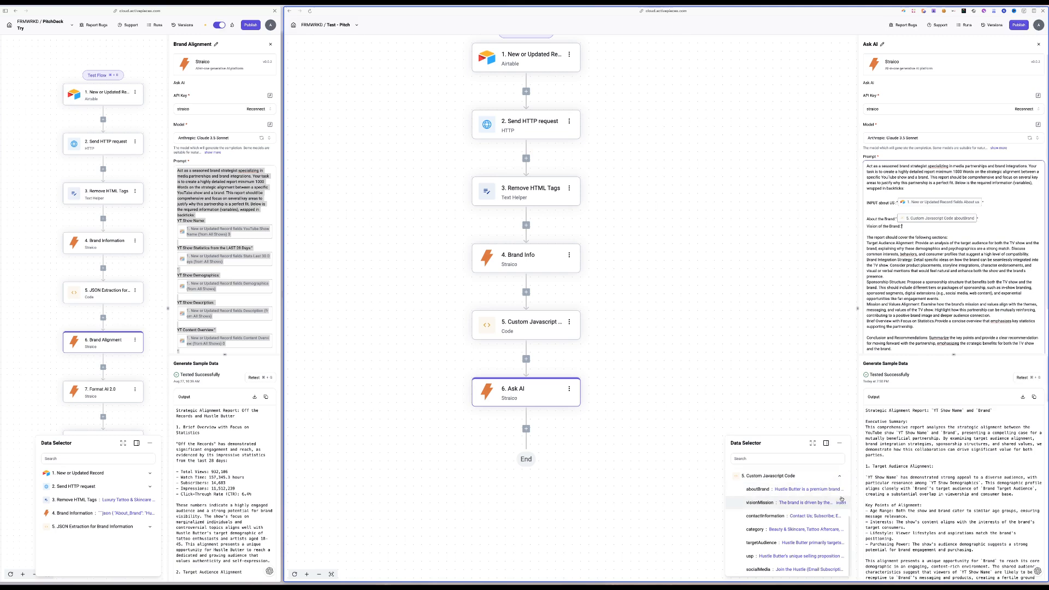
pyautogui.click(803, 502)
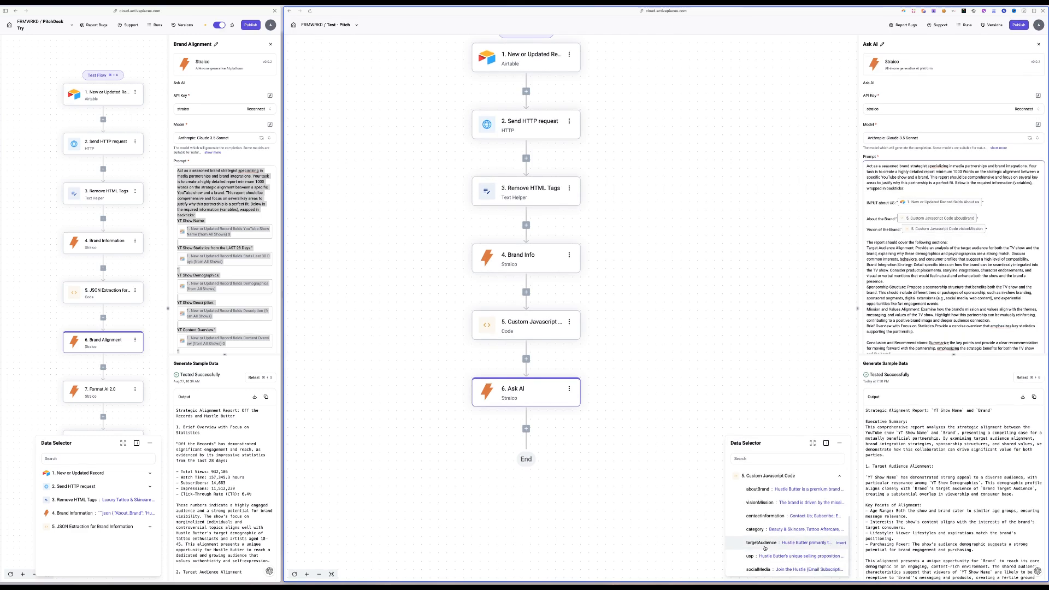
# Add a "Target Audience" line filled with the Custom Javascript Code targetAudience value to the prompt, and retest the Straico step.
pyautogui.click(994, 228)
pyautogui.press('Return')
pyautogui.press('Return')
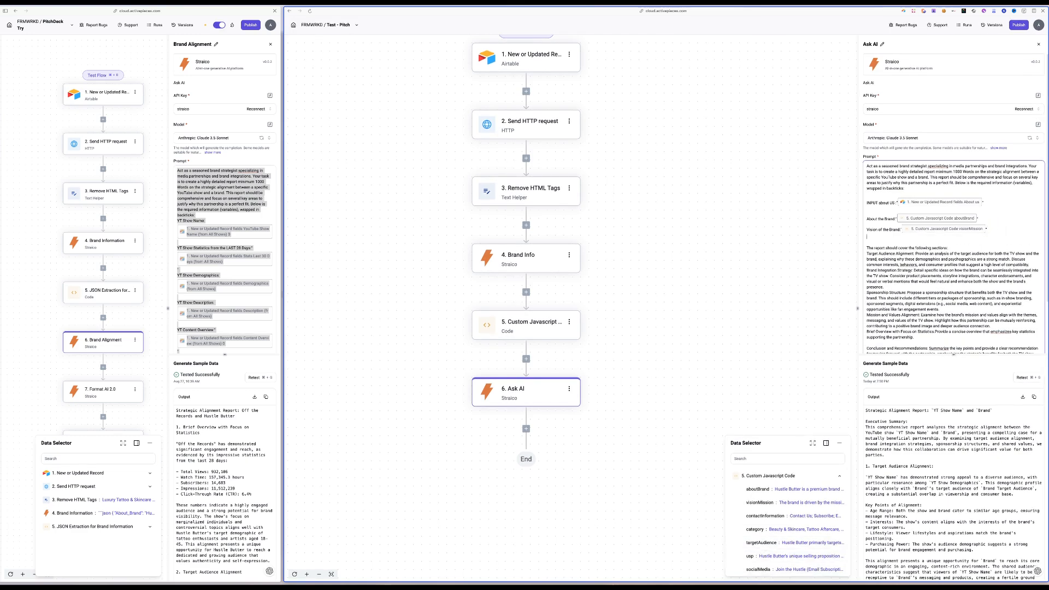
pyautogui.write('Target Audience:`')
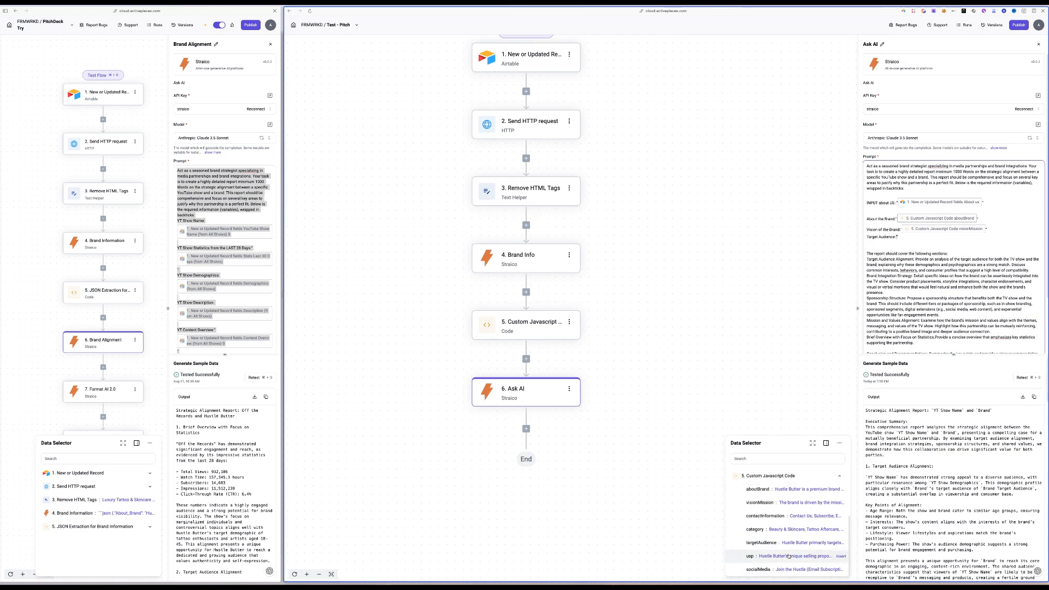
pyautogui.click(842, 542)
pyautogui.write('`')
pyautogui.moveTo(769, 561)
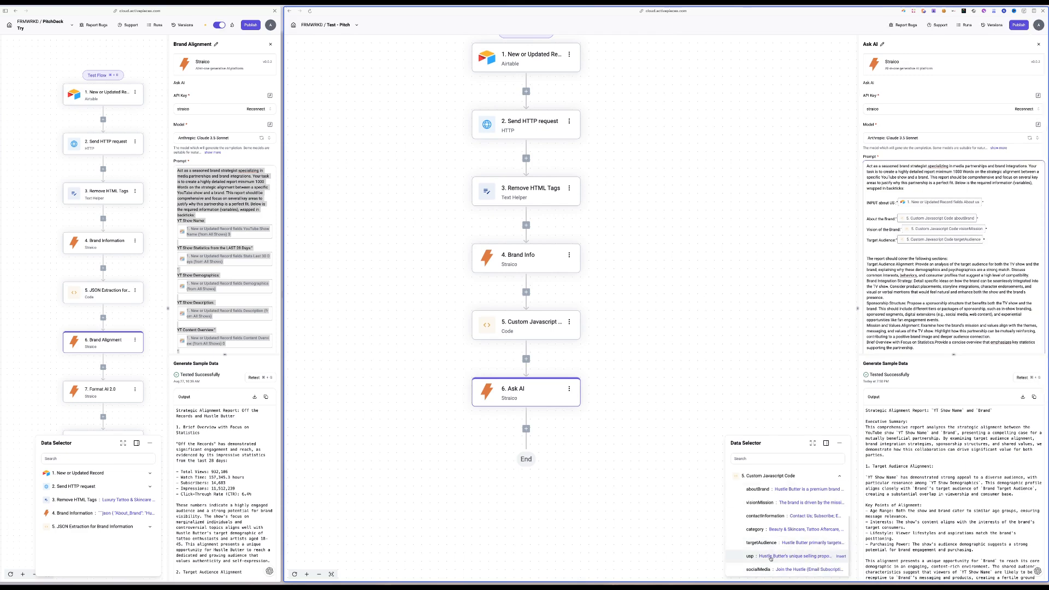
pyautogui.click(1029, 378)
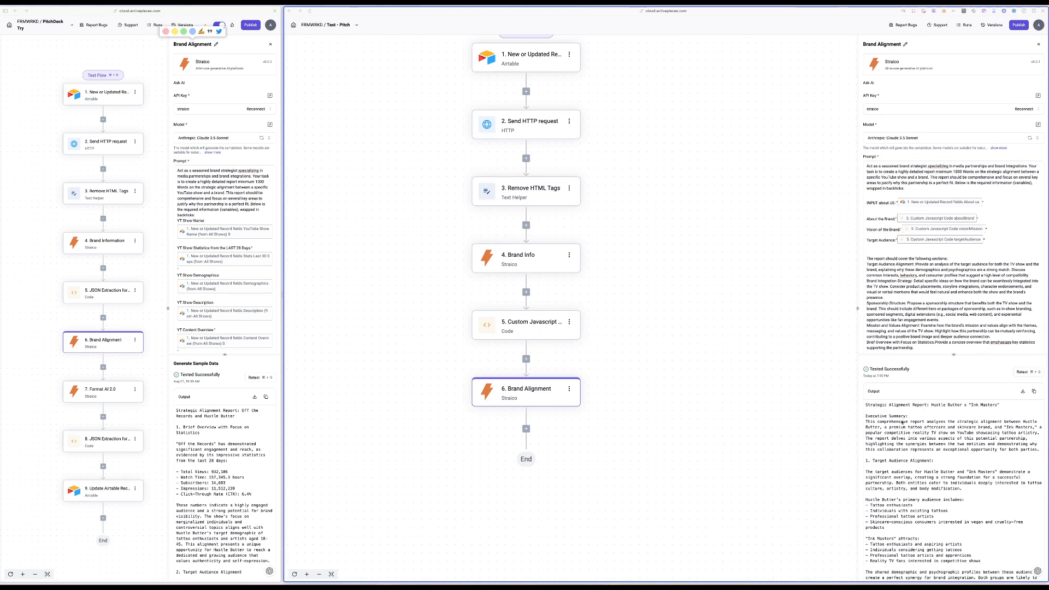
# Examine the strategic alignment report produced by the Brand Alignment step, from the executive summary to the closing recommendations.
pyautogui.scroll(-1, 903, 422)
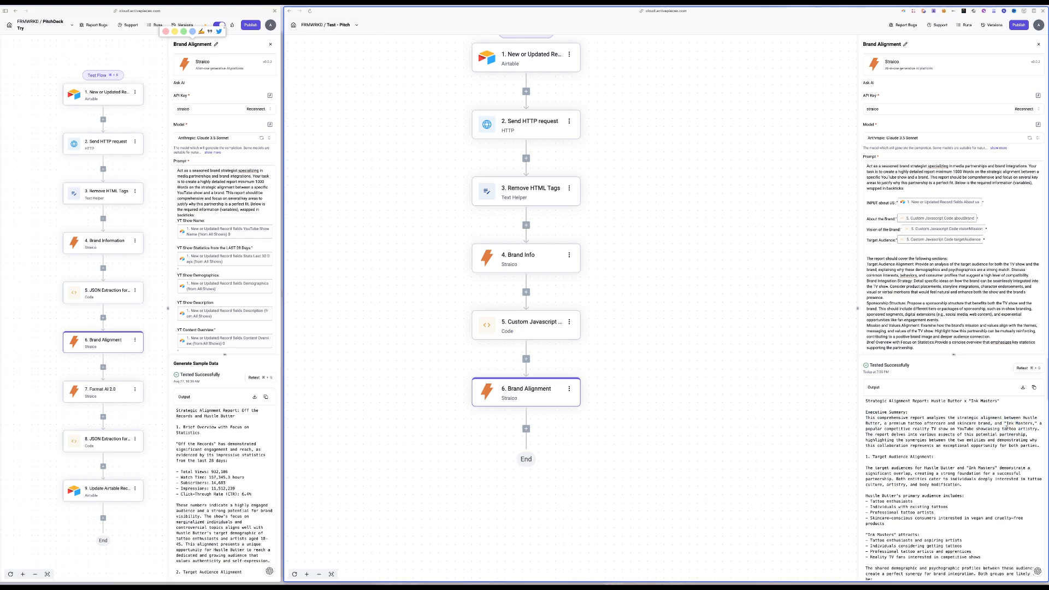
pyautogui.moveTo(930, 400); pyautogui.dragTo(963, 401)
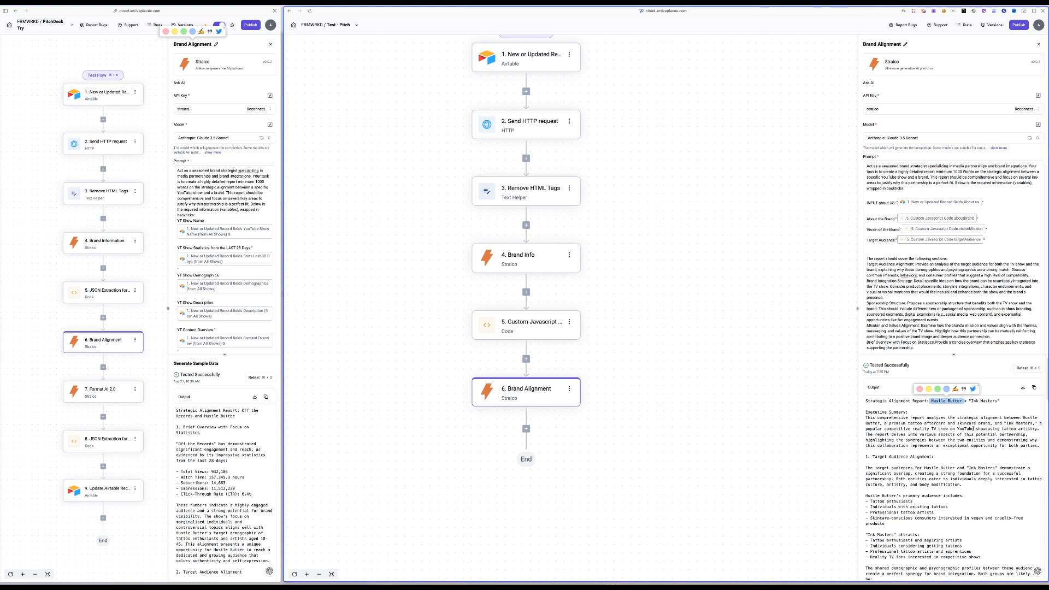
pyautogui.doubleClick(971, 429)
pyautogui.scroll(-5, 924, 455)
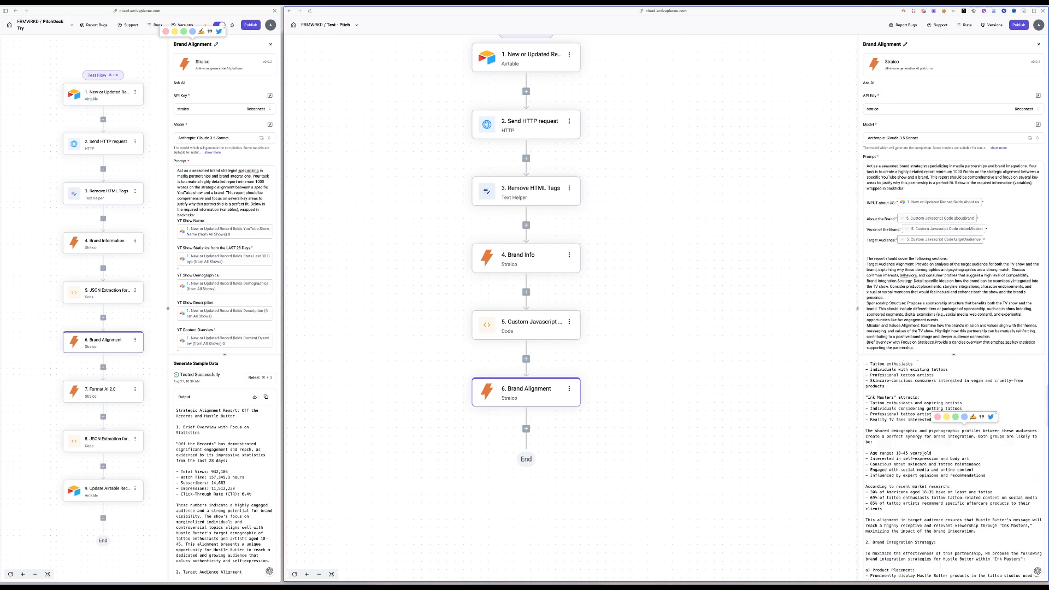
pyautogui.scroll(-3, 923, 454)
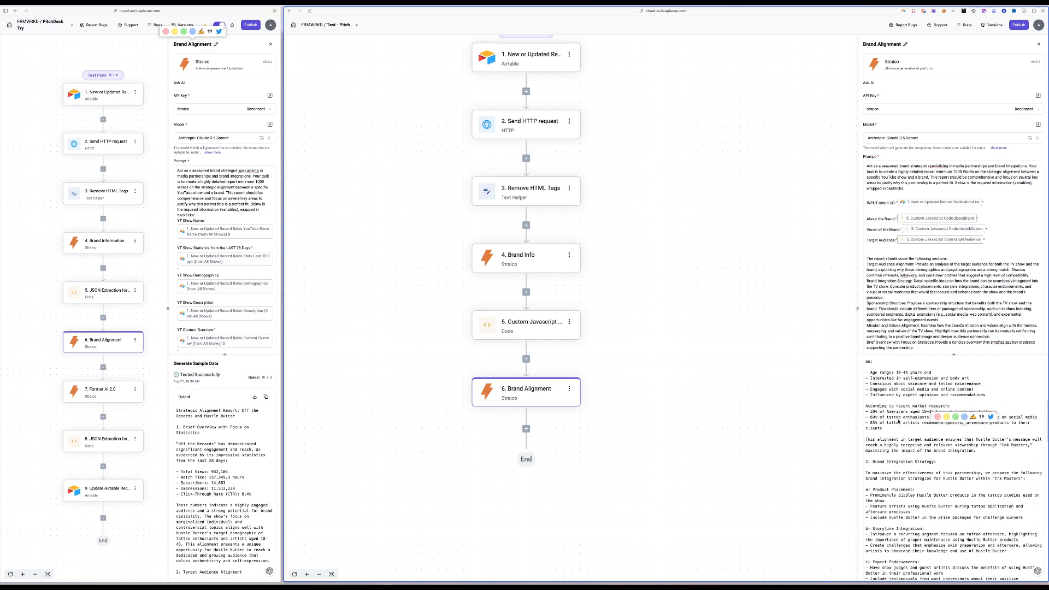
pyautogui.scroll(-10, 903, 429)
pyautogui.moveTo(942, 502); pyautogui.dragTo(900, 374)
pyautogui.click(868, 431)
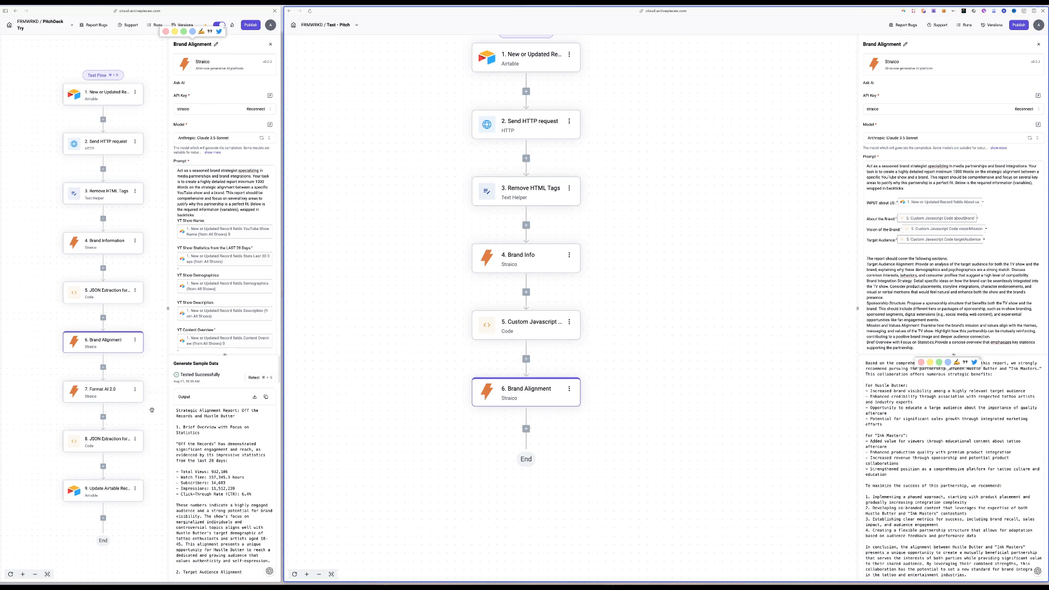
# Duplicate the Brand Alignment step at the end of the Test - Pitch flow.
pyautogui.click(530, 429)
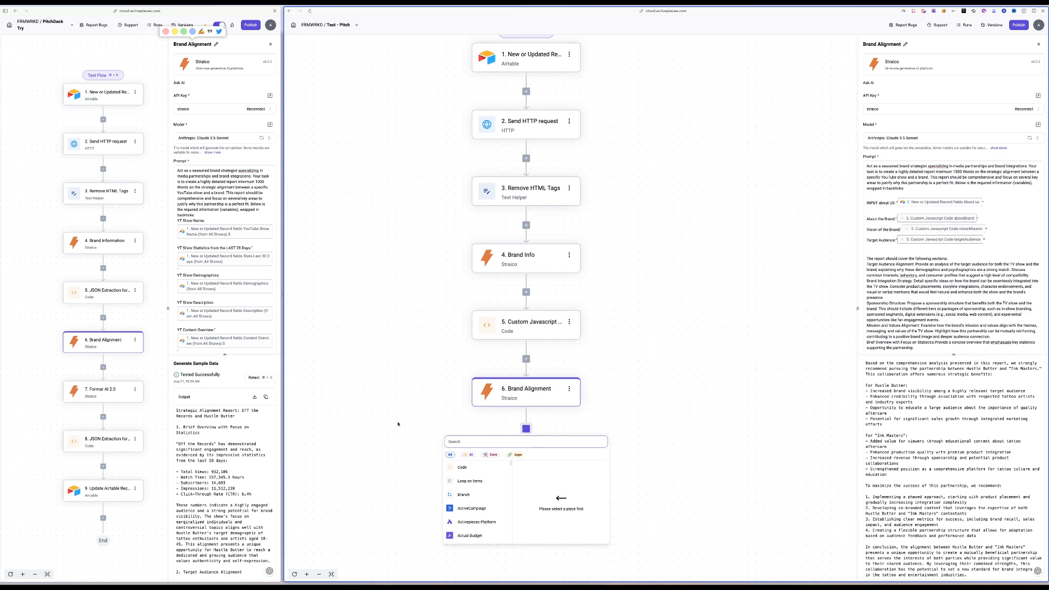
pyautogui.click(505, 397)
pyautogui.click(569, 389)
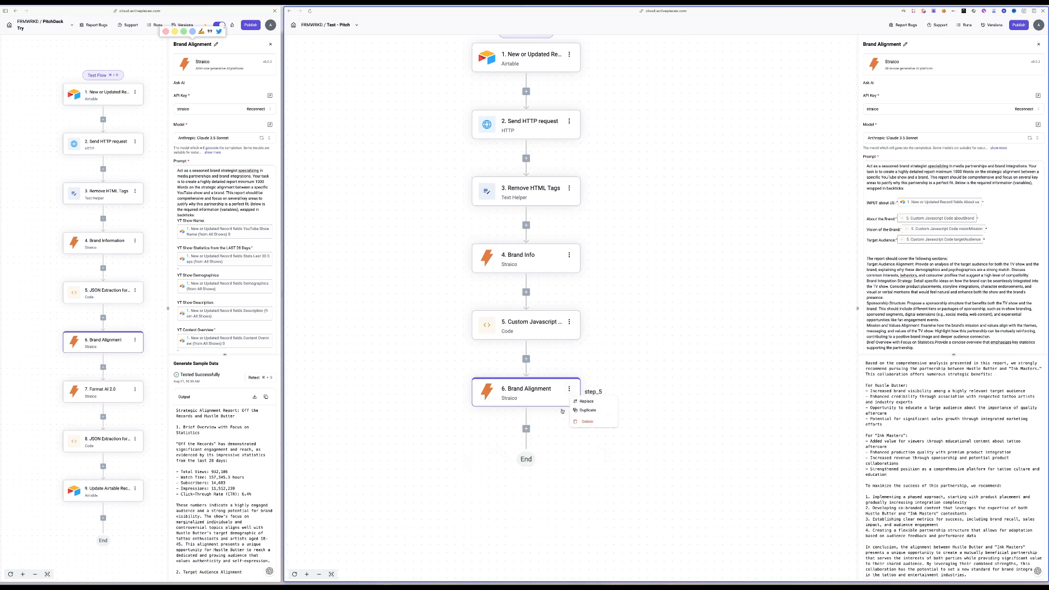
pyautogui.click(586, 410)
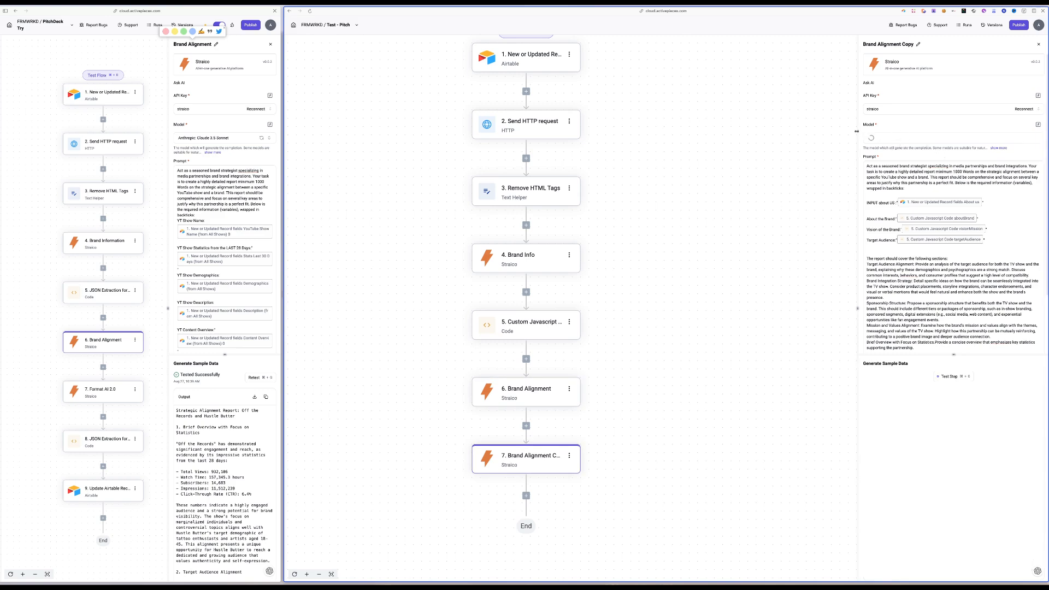
# Select the opening paragraph of the duplicated step's prompt and open the Format AI 2.0 step in the PitchDeck Try flow.
pyautogui.click(886, 189)
pyautogui.tripleClick(876, 171)
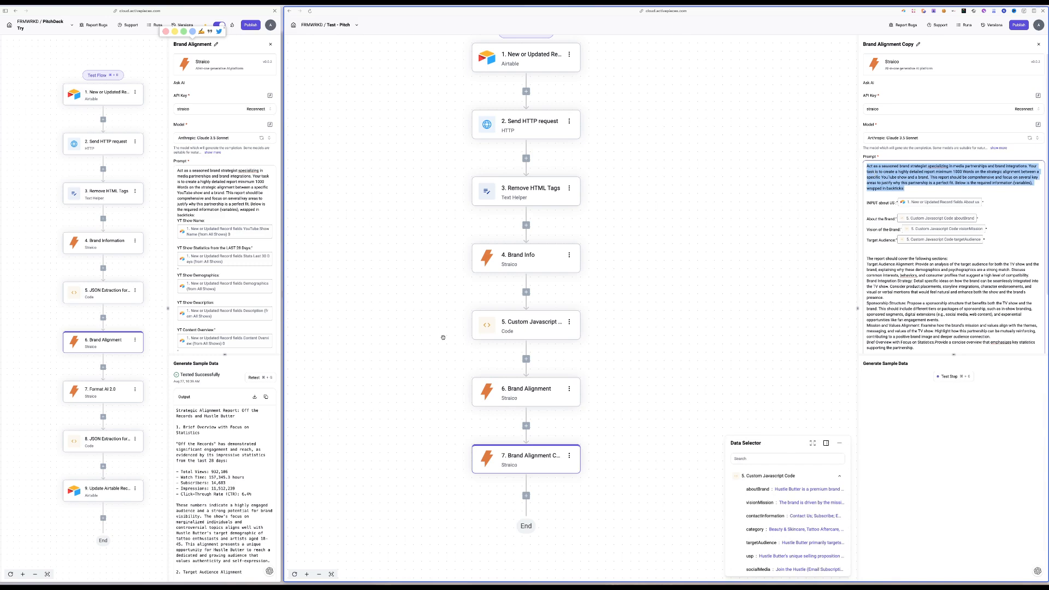
pyautogui.click(104, 391)
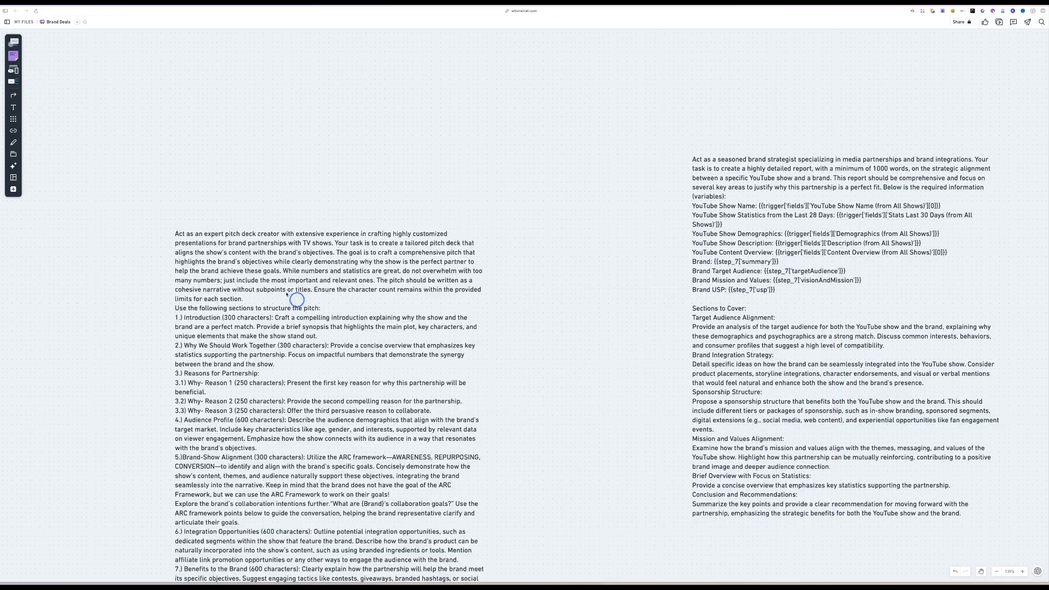
# Examine the numbered sections of the pitch deck prompt on the Whimsical board, from the introduction to the reasons for partnership.
pyautogui.scroll(5, 499, 221)
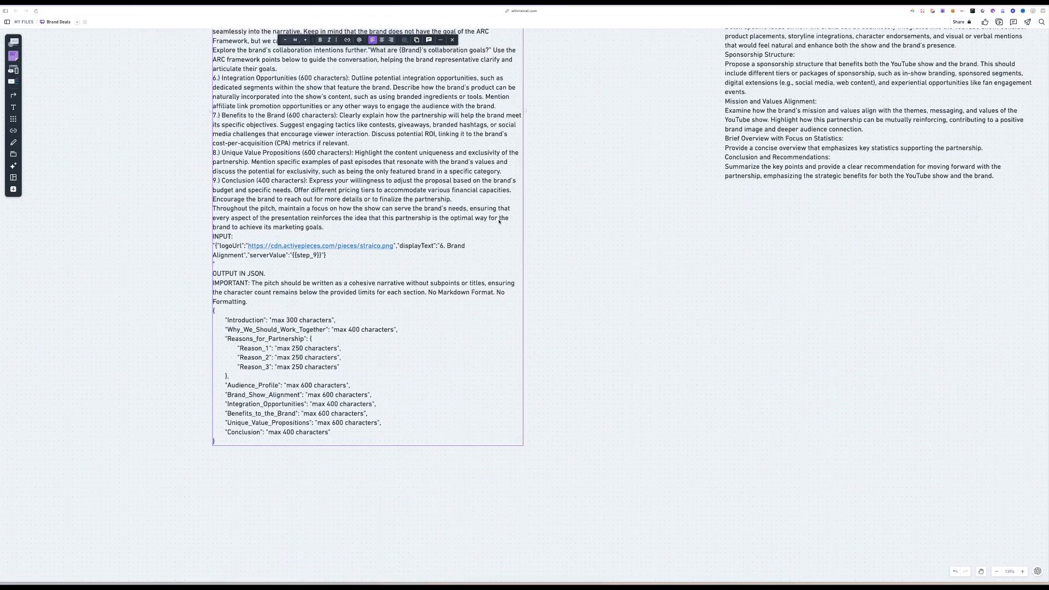
pyautogui.scroll(-3, 498, 221)
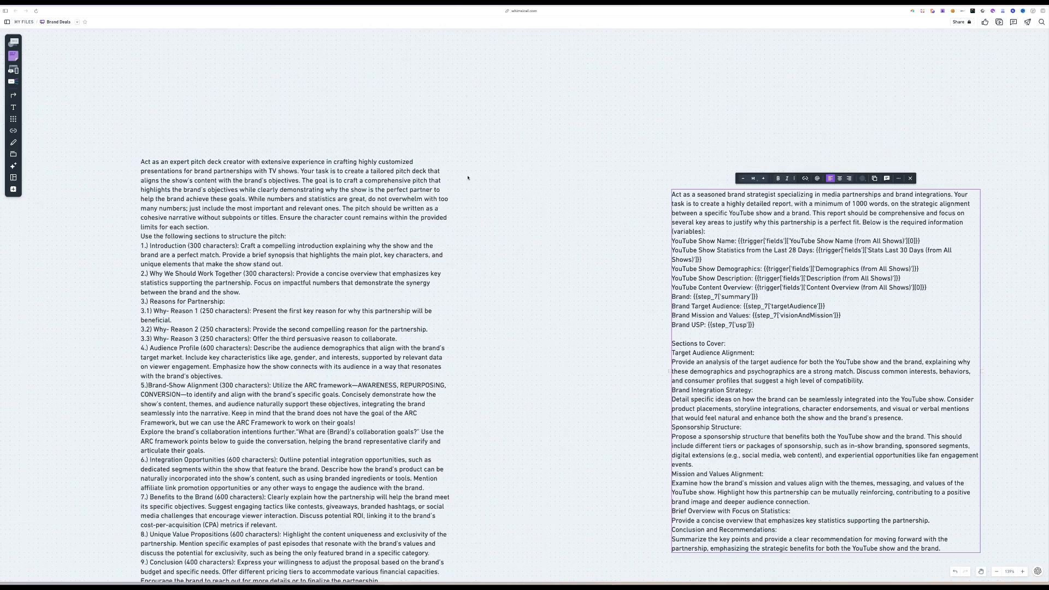
pyautogui.click(157, 248)
pyautogui.moveTo(150, 274); pyautogui.dragTo(265, 275)
pyautogui.moveTo(153, 302); pyautogui.dragTo(214, 348)
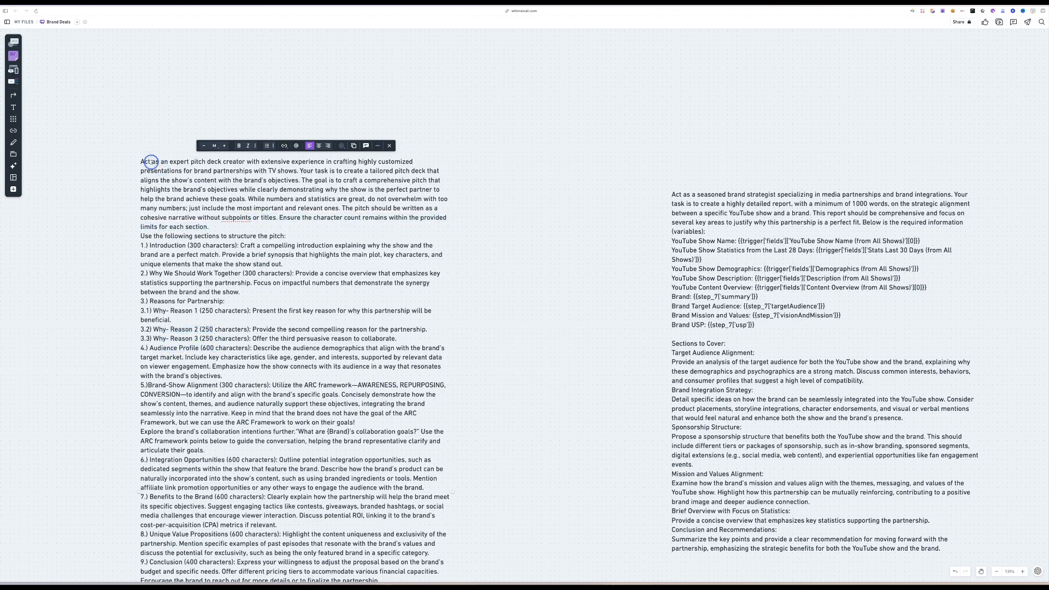
# Examine the pitch deck prompt's opening instructions, its INPUT part, and the JSON output structure with character limits per section.
pyautogui.moveTo(152, 162); pyautogui.dragTo(216, 219)
pyautogui.scroll(-5, 217, 218)
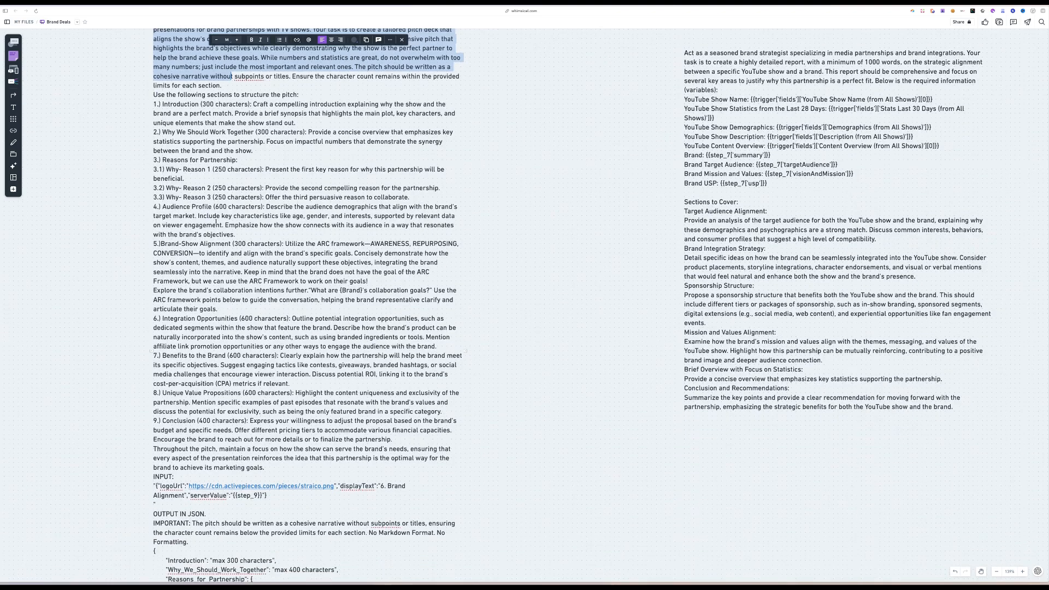
pyautogui.scroll(-6, 217, 221)
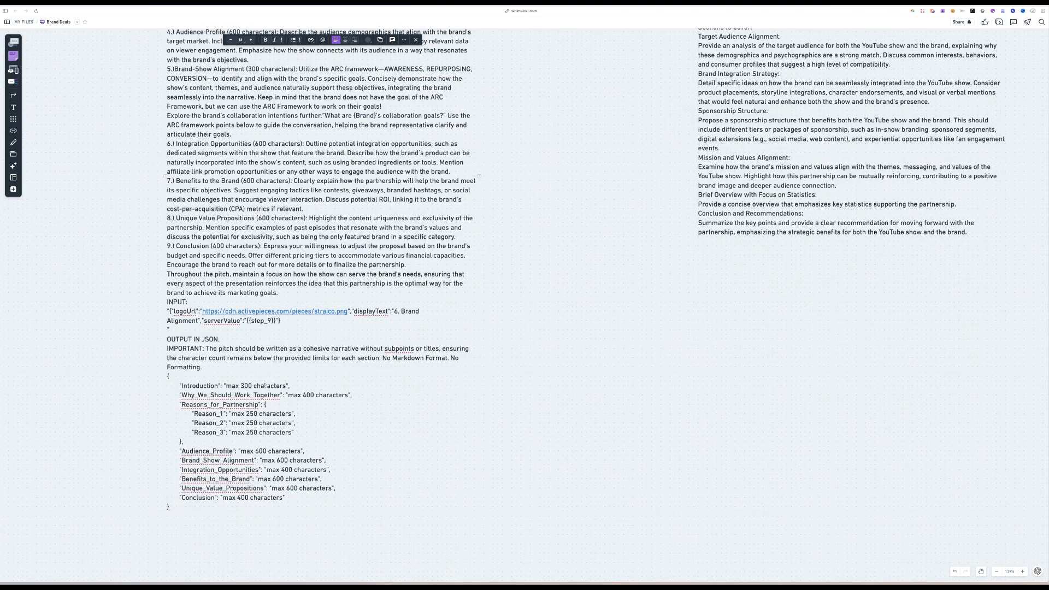
pyautogui.scroll(-1, 262, 405)
pyautogui.click(308, 411)
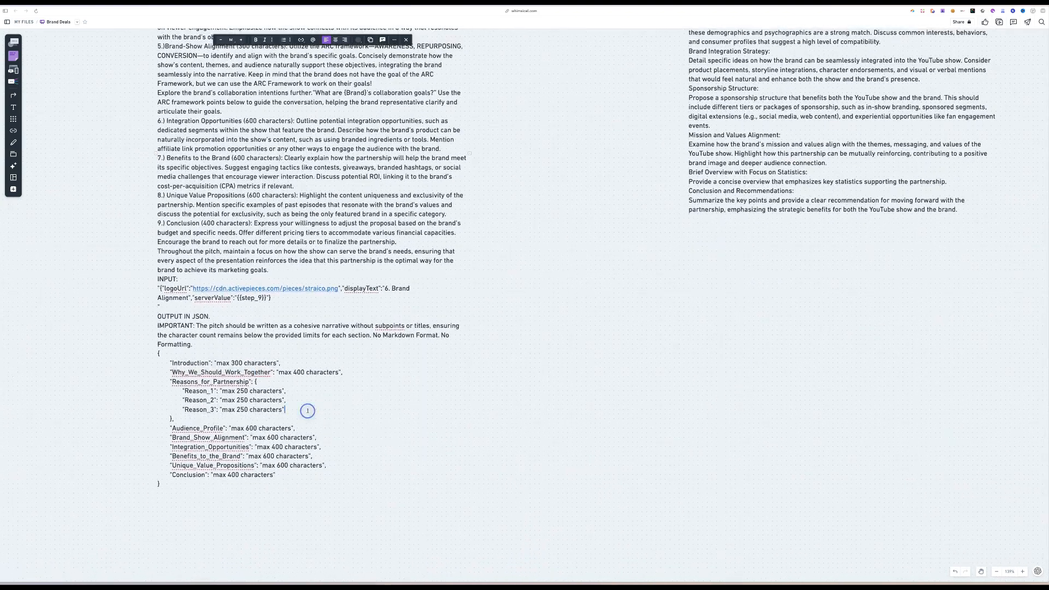
pyautogui.moveTo(158, 316); pyautogui.dragTo(229, 346)
pyautogui.moveTo(168, 362); pyautogui.dragTo(342, 473)
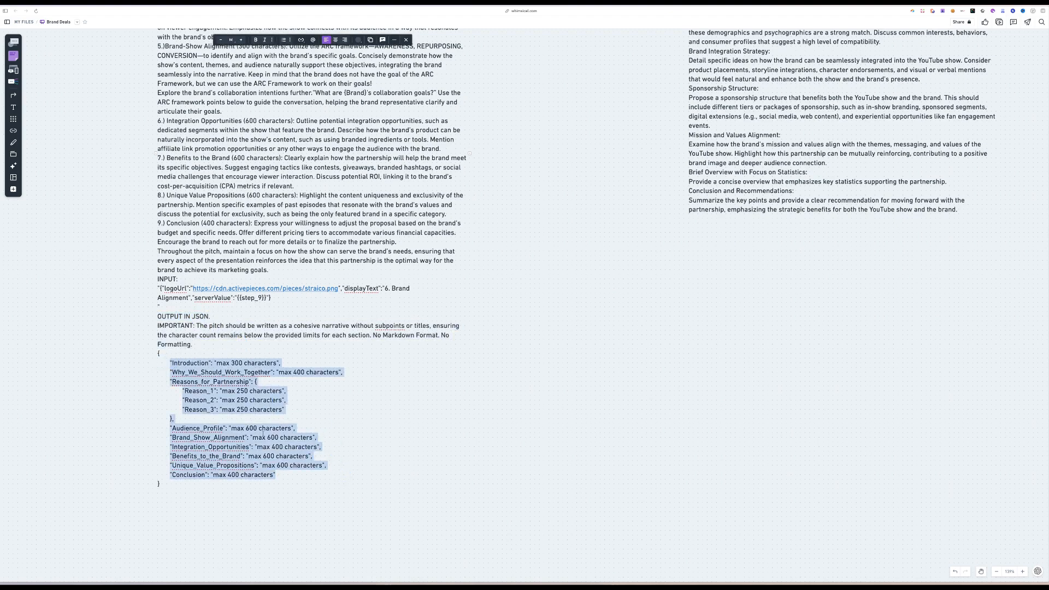
# Compare the section descriptions in the pitch deck prompt with the keys of its JSON output structure.
pyautogui.scroll(2, 263, 434)
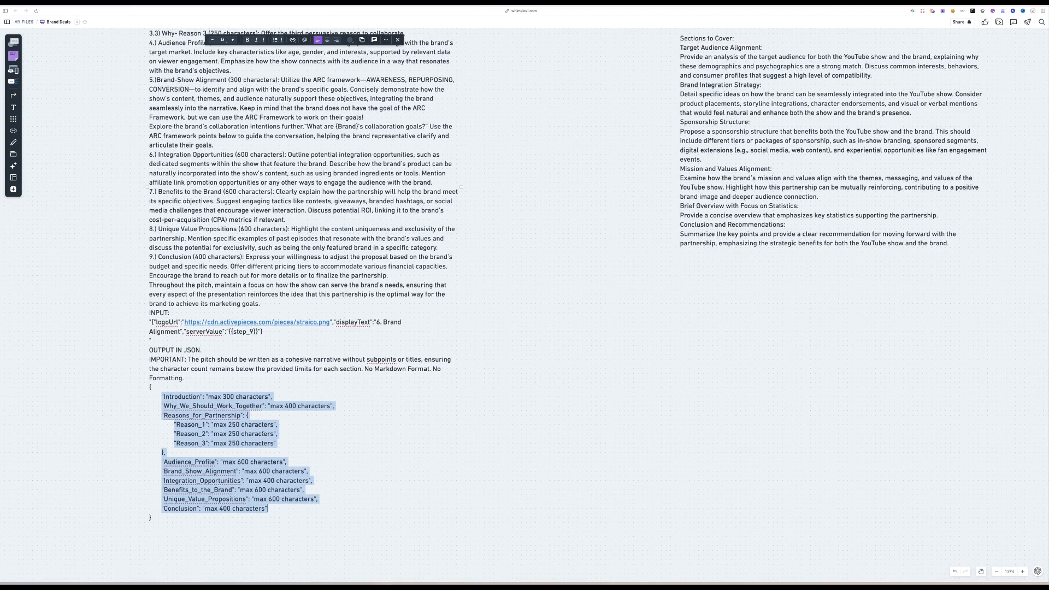
pyautogui.scroll(8, 247, 336)
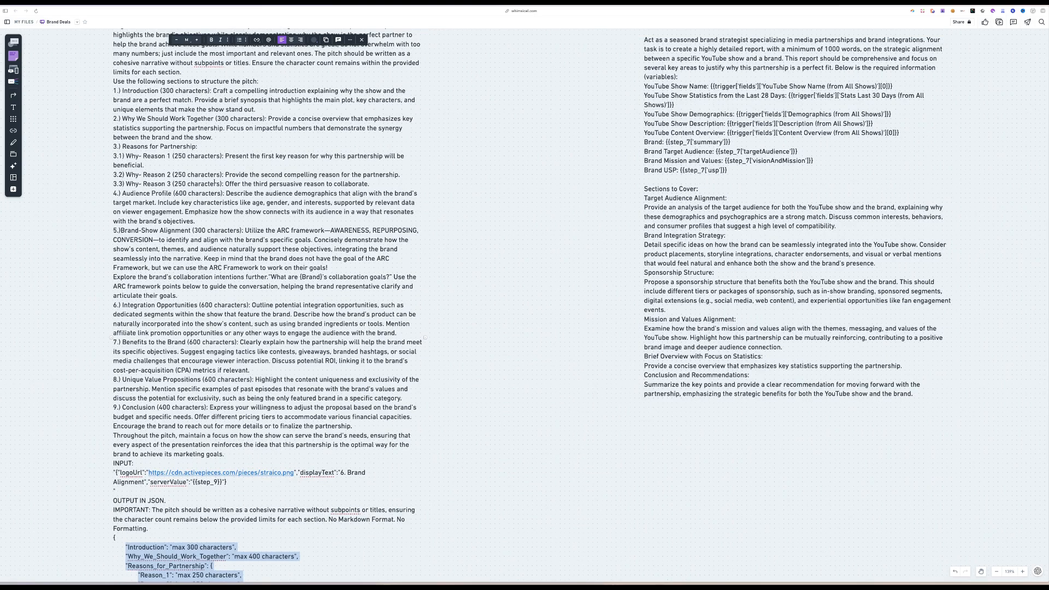
pyautogui.scroll(-7, 214, 183)
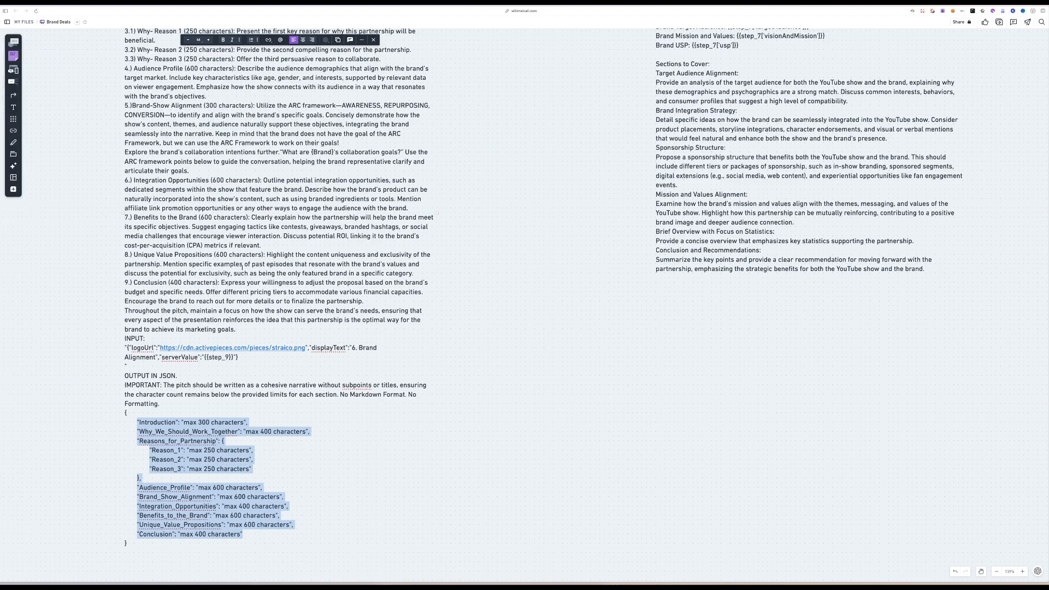
pyautogui.scroll(3, 242, 268)
pyautogui.moveTo(2, 219)
# Switch back to Activepieces and replace the duplicated step's prompt with the pitch deck prompt copied from Format AI 2.0.
pyautogui.click(21, 193)
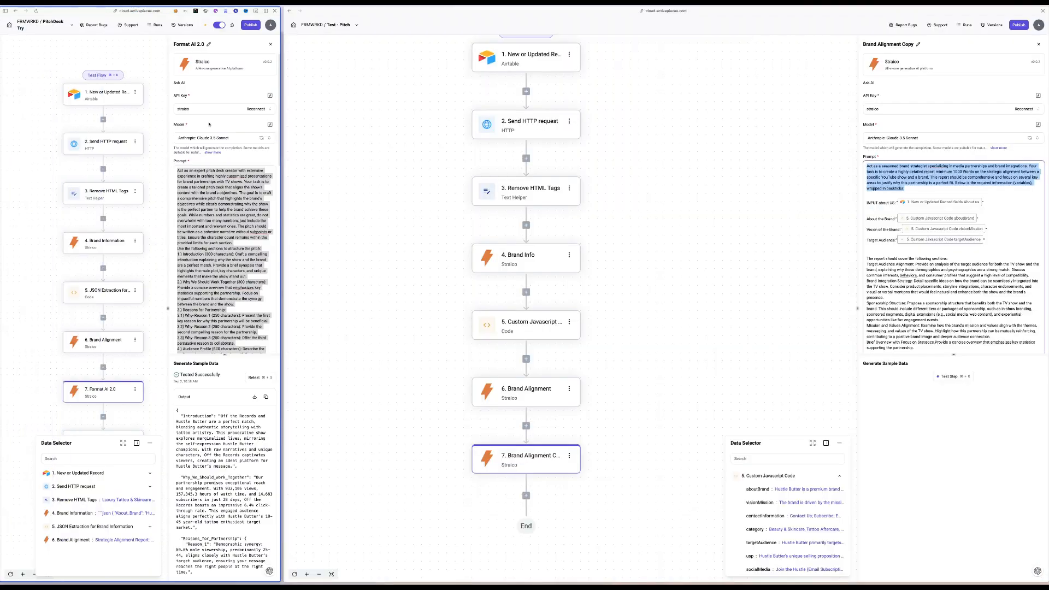
pyautogui.scroll(-1, 525, 328)
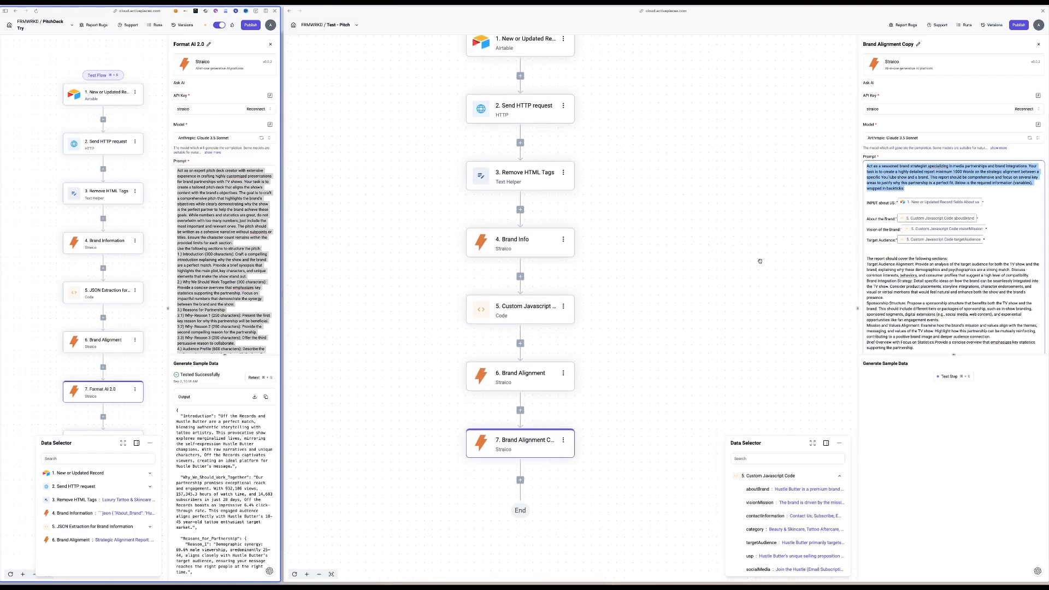
pyautogui.scroll(-2, 524, 350)
pyautogui.click(193, 238)
pyautogui.press('super+a')
pyautogui.press('super+c')
pyautogui.click(527, 387)
pyautogui.press('super+a')
pyautogui.press('super+v')
# Test the duplicated step with the pasted prompt and rename it Format.
pyautogui.click(945, 376)
pyautogui.scroll(10, 901, 137)
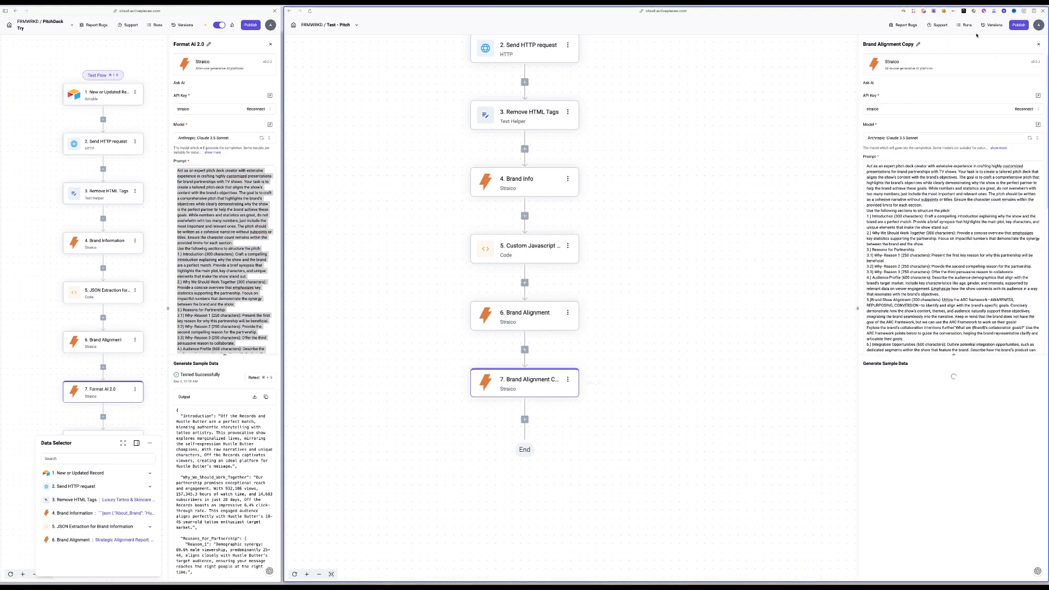
pyautogui.click(918, 43)
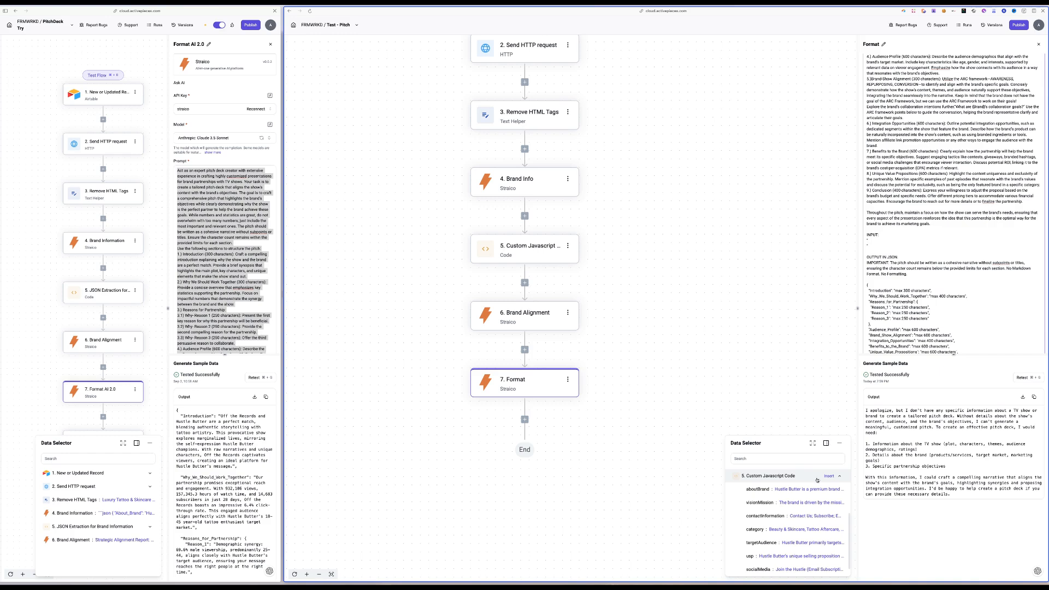
# Insert the Brand Alignment output under INPUT in the Format step's prompt and retest the step.
pyautogui.scroll(-1, 817, 480)
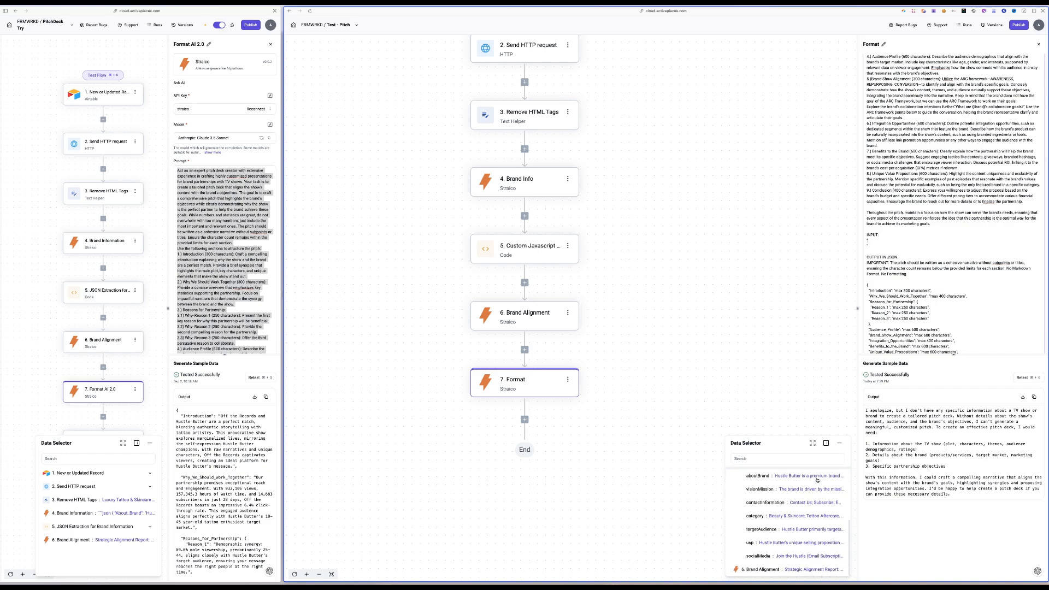
pyautogui.click(839, 569)
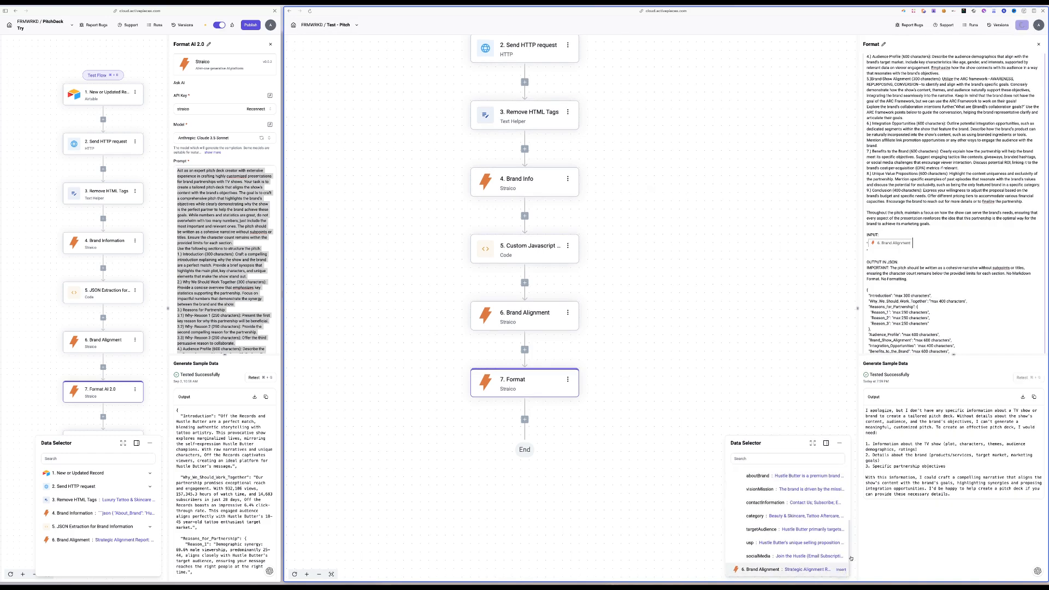
pyautogui.click(1030, 381)
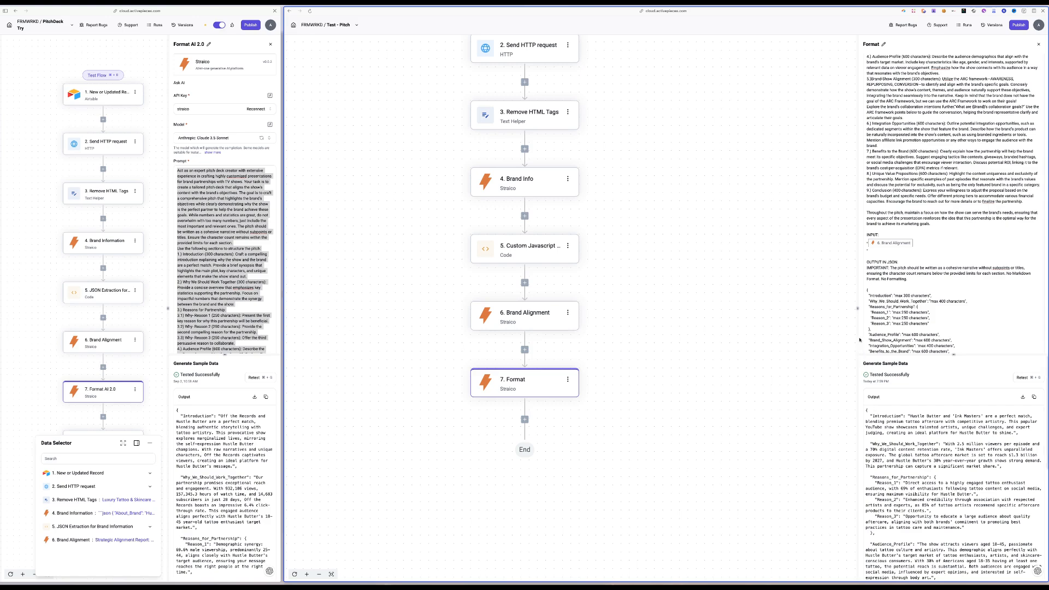
# Widen the Format step's settings and examine the generated JSON pitch from the introduction to the conclusion.
pyautogui.moveTo(858, 316); pyautogui.dragTo(773, 311)
pyautogui.scroll(-2, 929, 305)
pyautogui.scroll(-4, 855, 436)
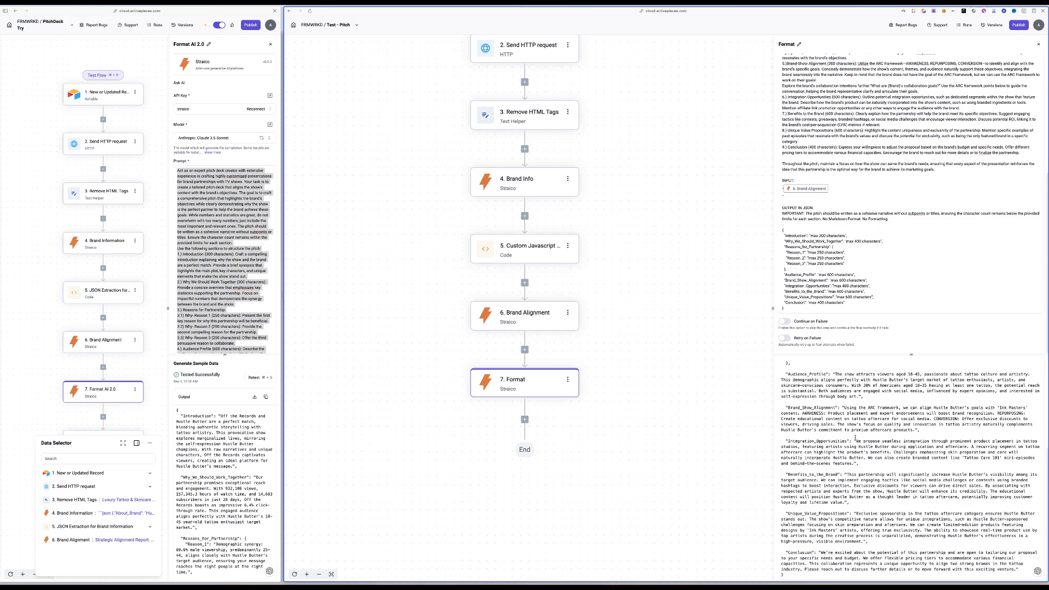
pyautogui.moveTo(821, 376)
pyautogui.mouseDown()
pyautogui.moveTo(867, 485)
pyautogui.moveTo(811, 474)
pyautogui.mouseUp()
pyautogui.click(865, 484)
pyautogui.scroll(5, 825, 438)
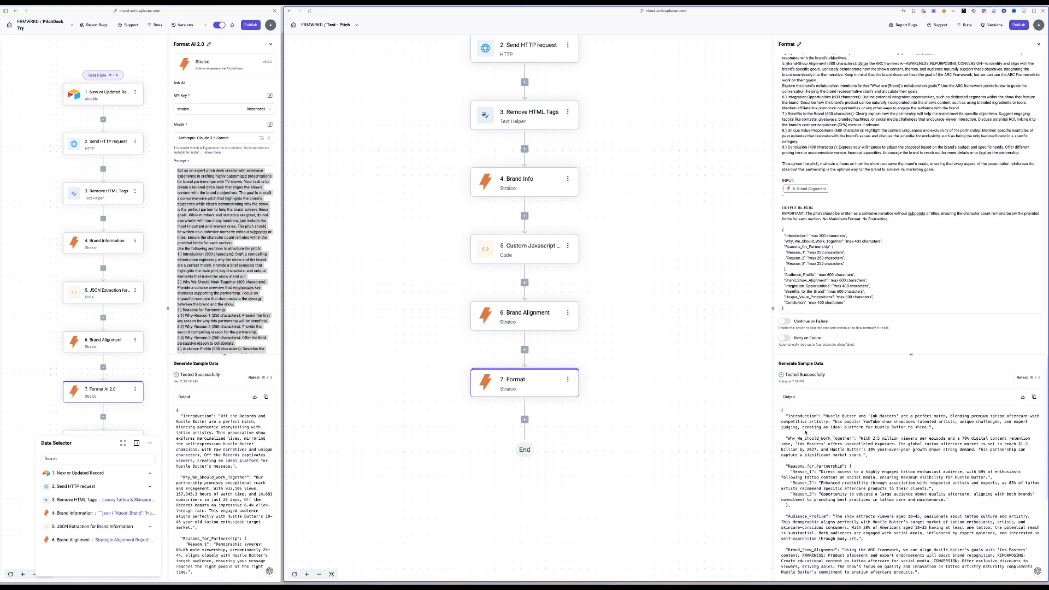
# Open the JSON Extraction for Pitchdeck step in PitchDeck Try and add a Code step after Format in Test - Pitch.
pyautogui.scroll(-4, 111, 241)
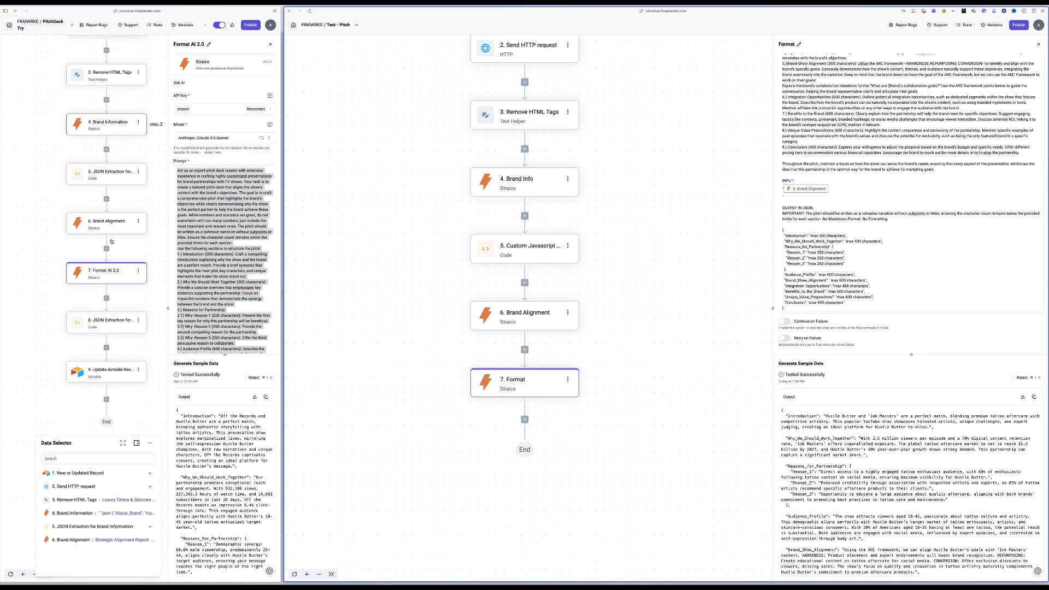
pyautogui.click(109, 325)
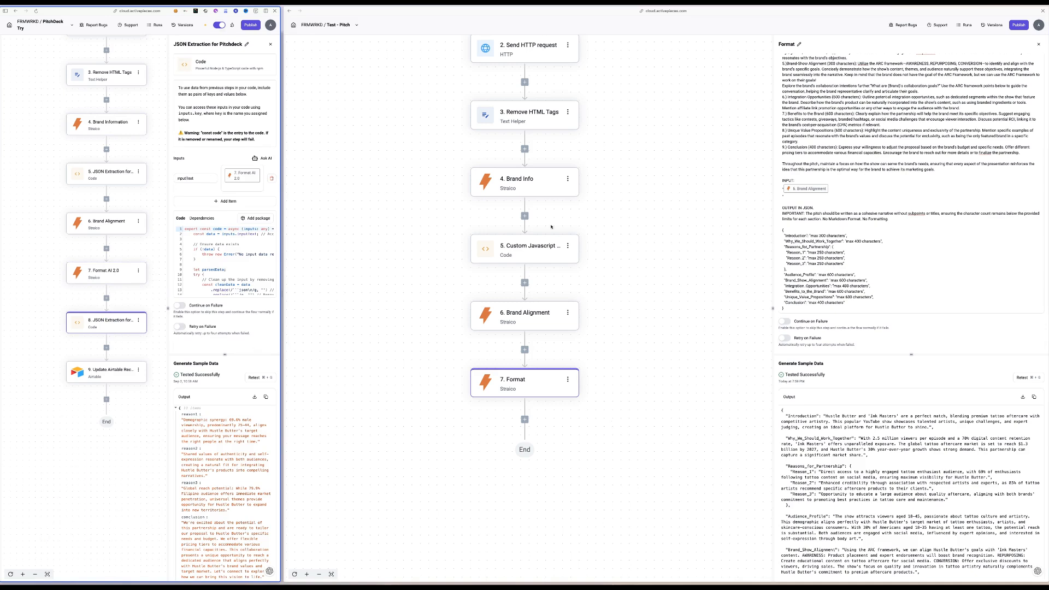
pyautogui.click(525, 419)
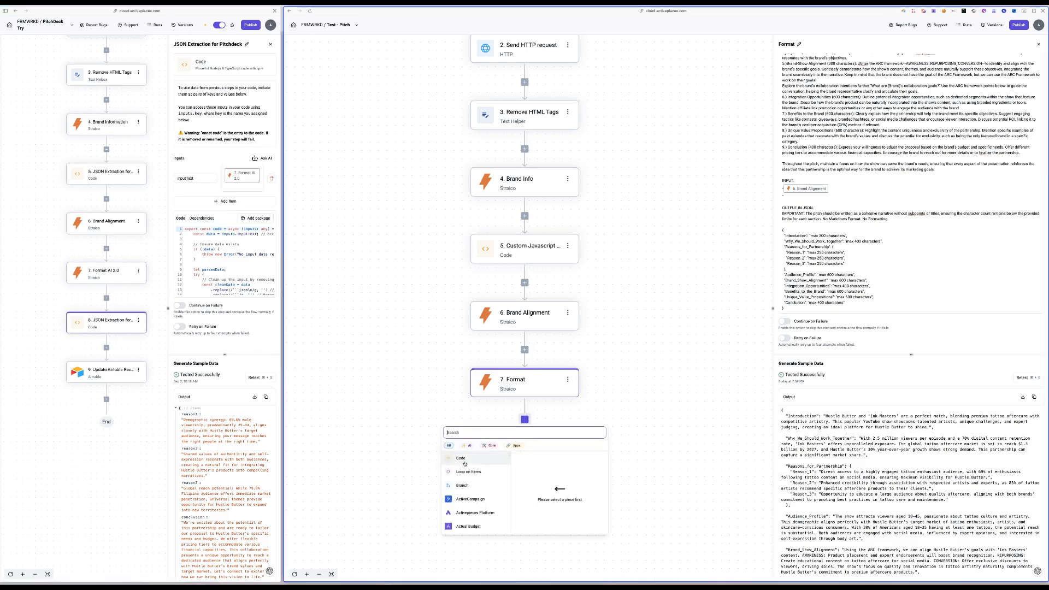
pyautogui.click(555, 459)
# Add an input named inputText to the new Code step, using the name from the reference step, and map it to the Format output.
pyautogui.doubleClick(185, 178)
pyautogui.hotkey('ctrl', 'c')
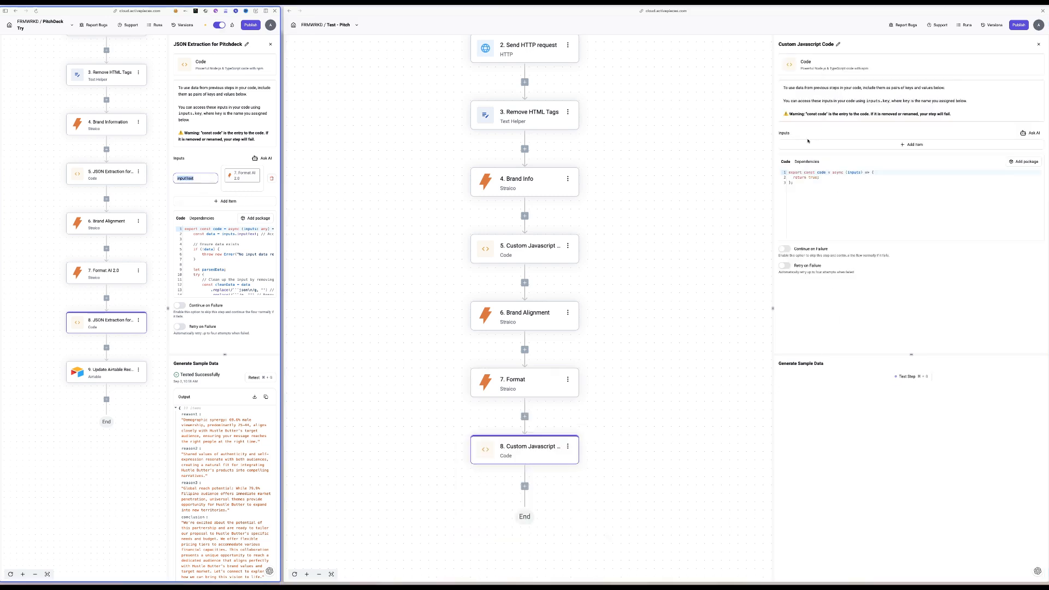
pyautogui.click(911, 144)
pyautogui.click(840, 145)
pyautogui.hotkey('ctrl', 'v')
pyautogui.click(926, 147)
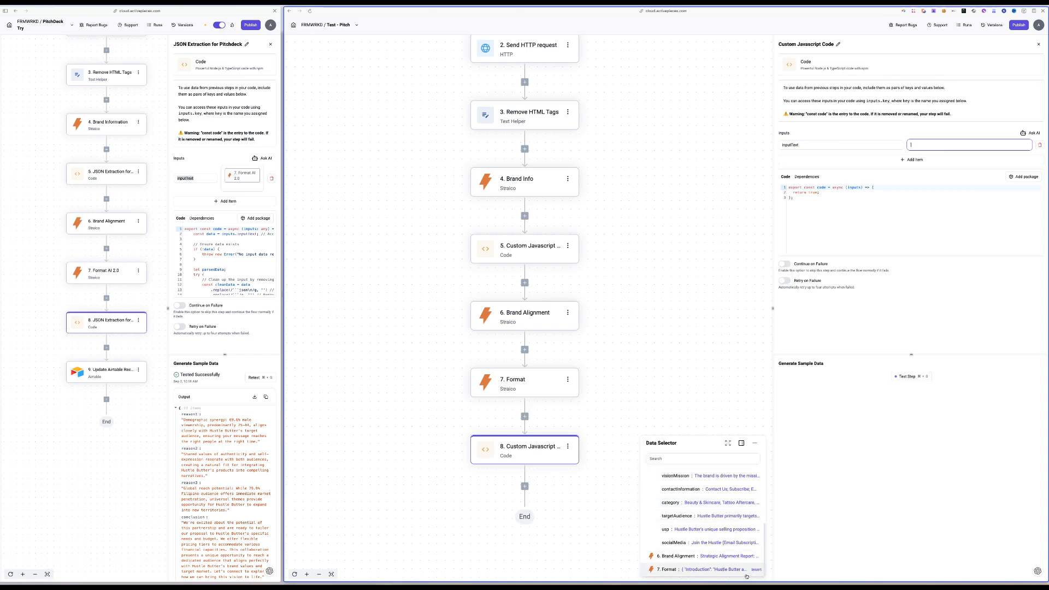
pyautogui.click(754, 571)
# Copy the JSON extraction code from PitchDeck Try and paste it onto the Brand Deals whiteboard in Whimsical, moving it beside the pitch prompt.
pyautogui.tripleClick(207, 251)
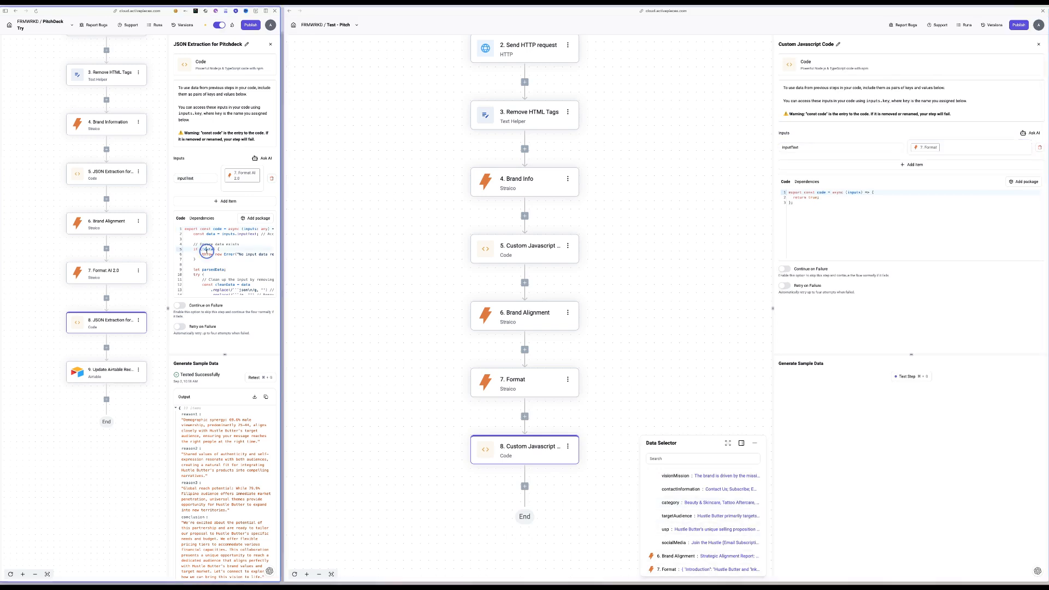
pyautogui.press('super+a')
pyautogui.moveTo(3, 191)
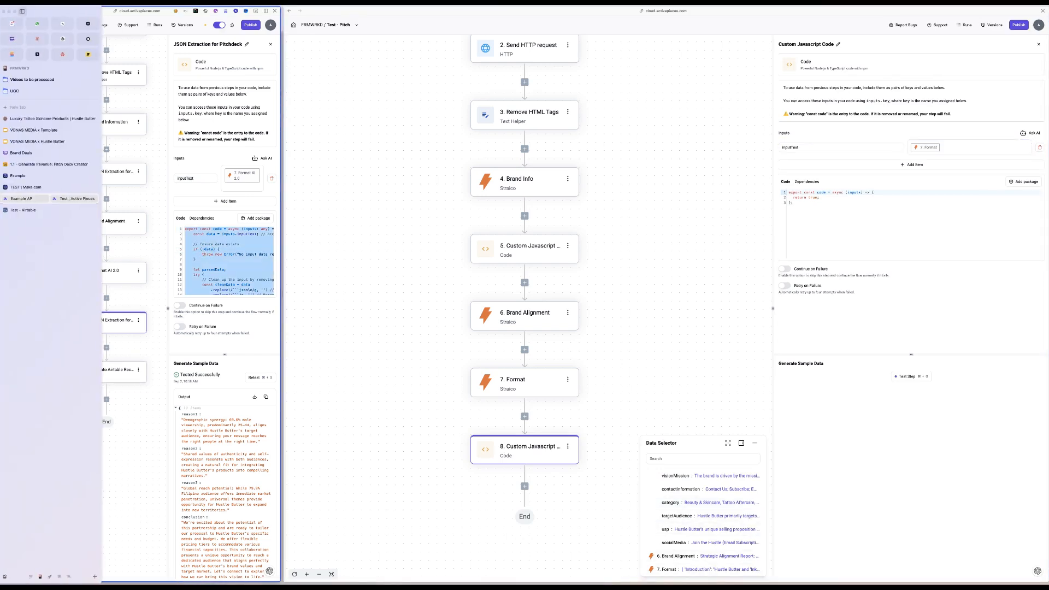
pyautogui.click(60, 187)
pyautogui.press('super+v')
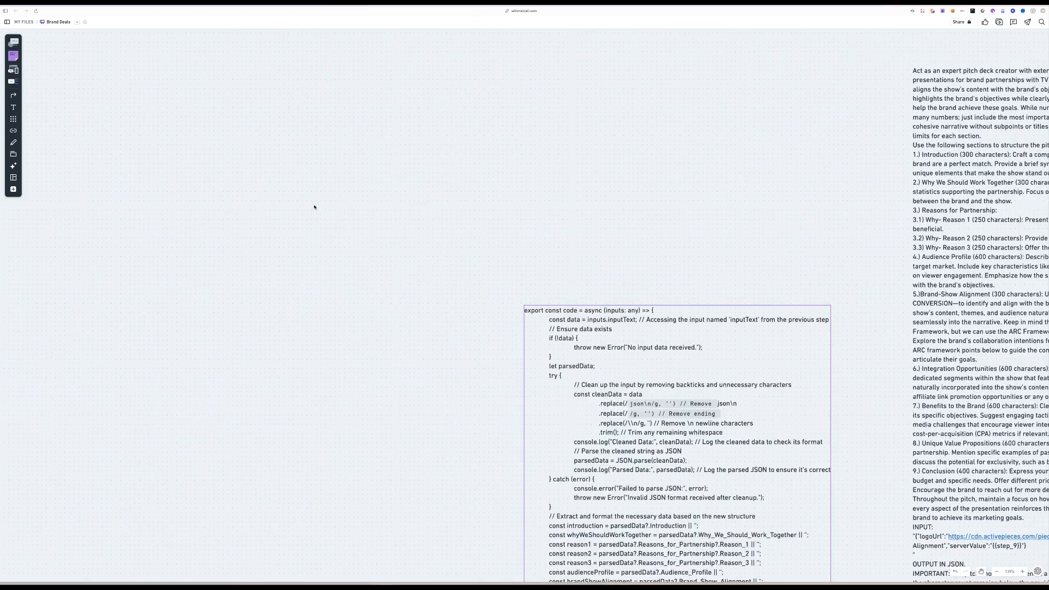
pyautogui.scroll(-2, 329, 339)
pyautogui.click(597, 314)
pyautogui.moveTo(598, 314); pyautogui.dragTo(349, 139)
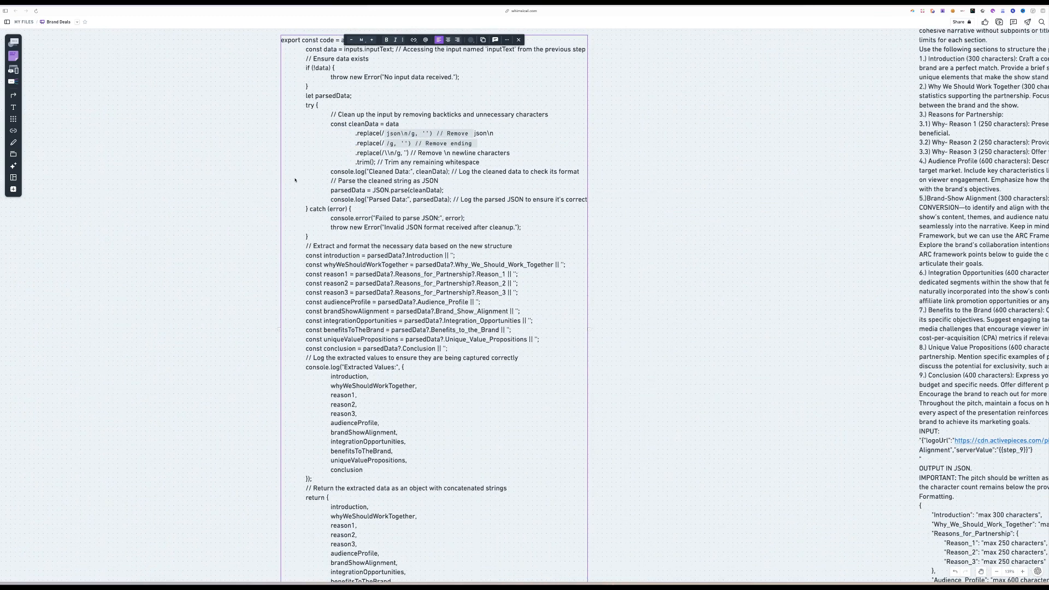
# Examine the extraction code on the board, from the JSON cleanup and parsing to the section constants and returned fields.
pyautogui.scroll(1, 295, 180)
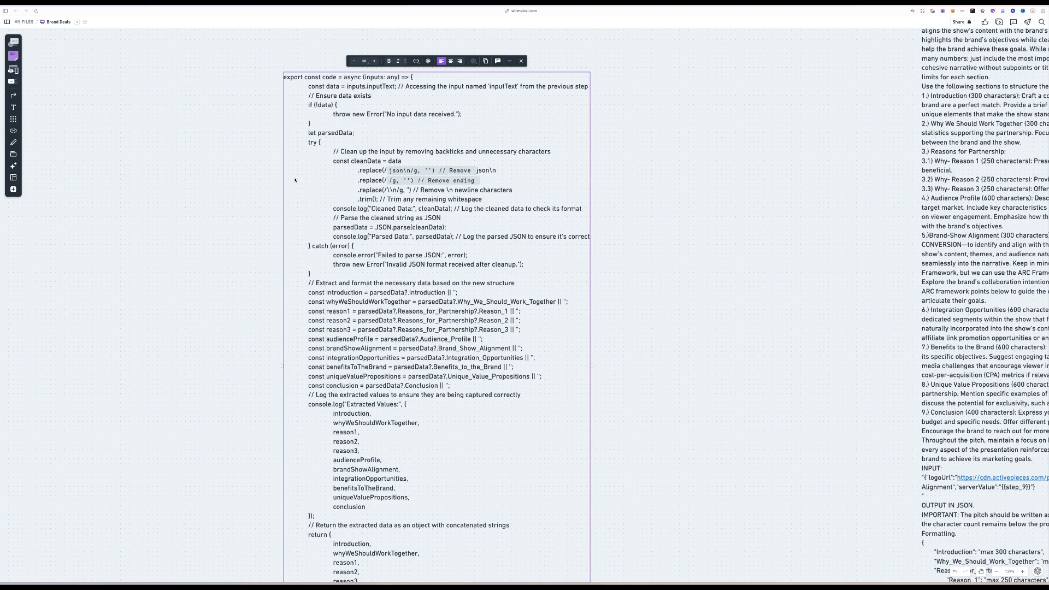
pyautogui.scroll(-6, 295, 181)
pyautogui.scroll(5, 286, 303)
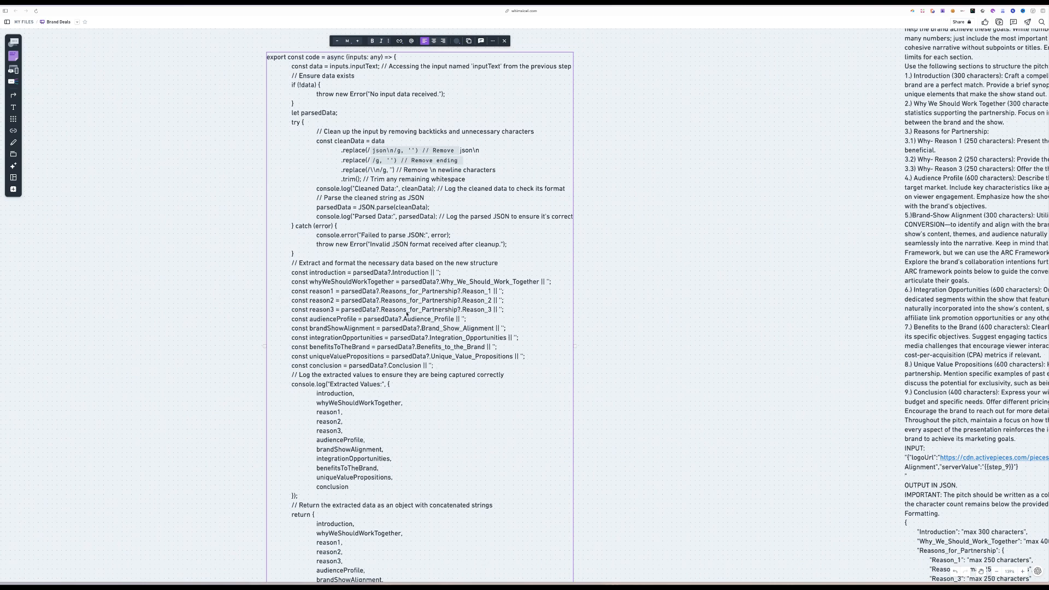
pyautogui.scroll(-3, 406, 314)
pyautogui.scroll(2, 681, 230)
pyautogui.scroll(-3, 286, 73)
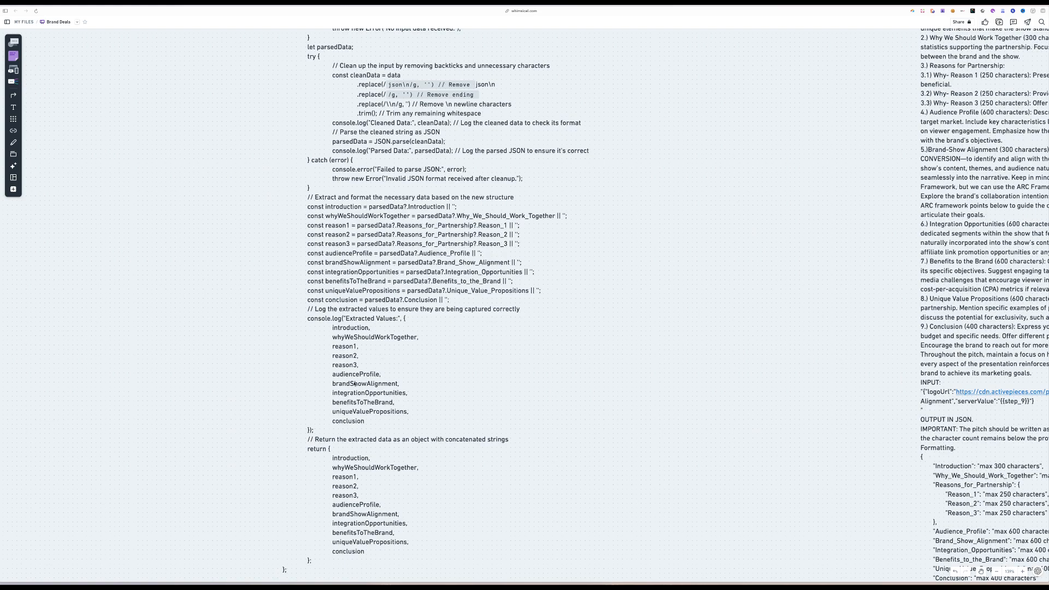
pyautogui.scroll(-5, 355, 384)
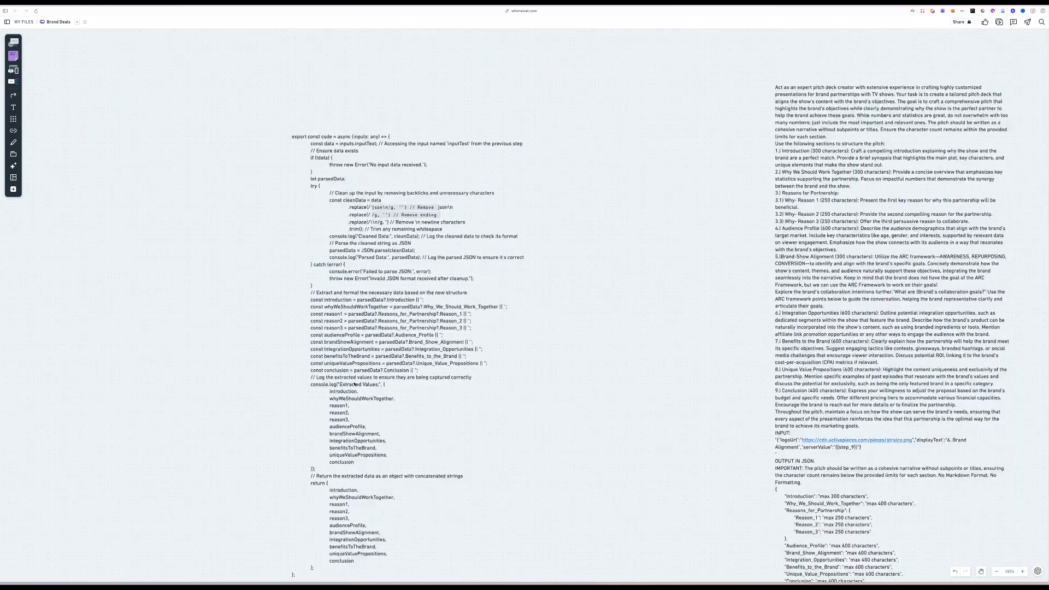
pyautogui.scroll(-1, 354, 384)
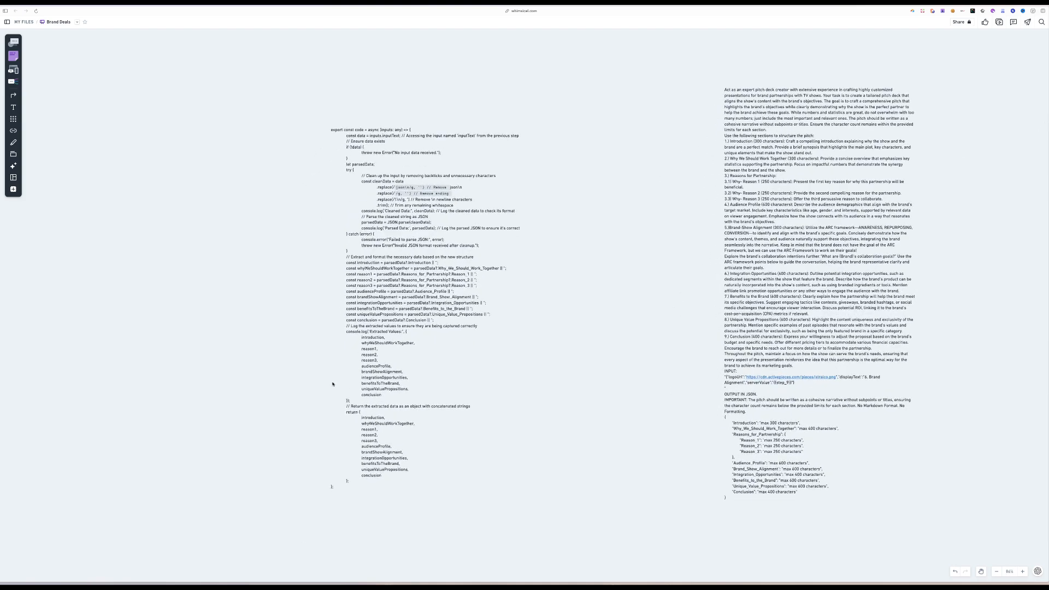
# Paste the JSON extraction code into the new Code step after Format in Test - Pitch and test the step.
pyautogui.scroll(2, 346, 351)
pyautogui.click(365, 311)
pyautogui.tripleClick(365, 311)
pyautogui.hotkey('ctrl', 'a')
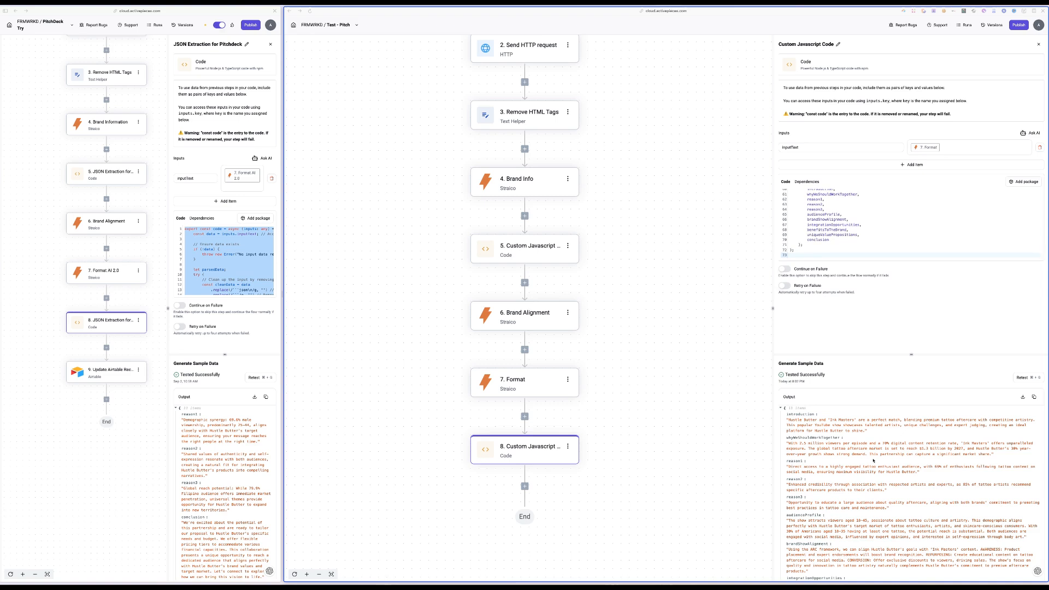
pyautogui.scroll(-1, 911, 471)
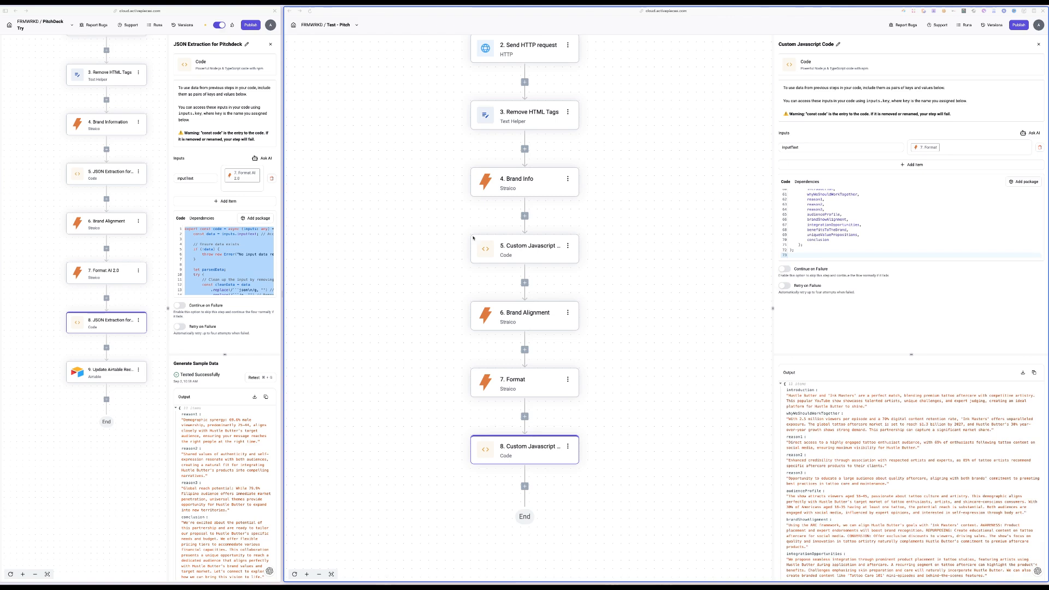
# Replace the new Code step's contents with the reference code again, retest it, and review the extracted pitch sections.
pyautogui.click(226, 265)
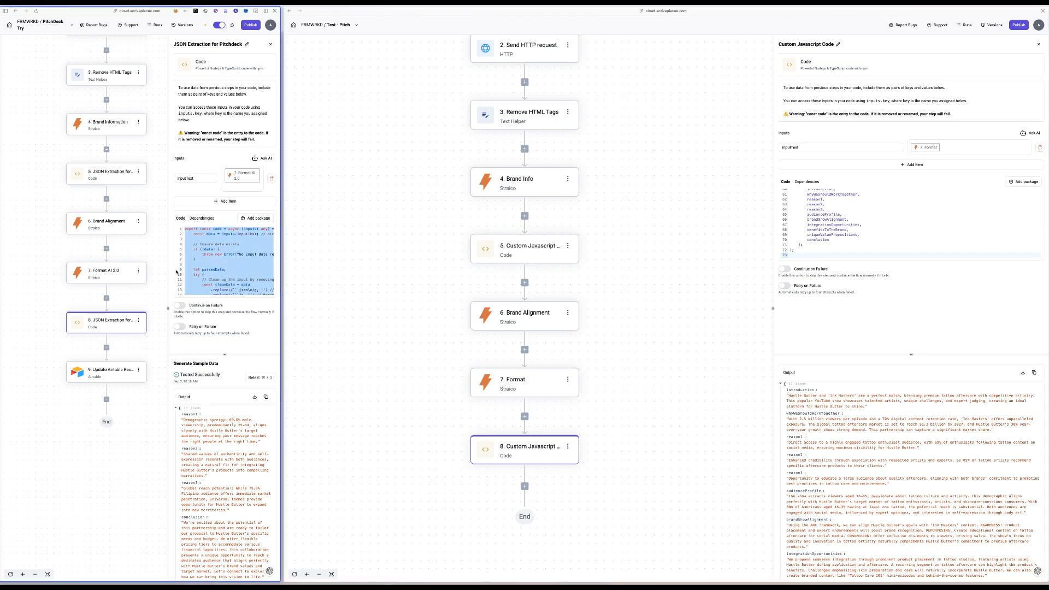
pyautogui.click(857, 202)
pyautogui.hotkey('ctrl', 'a')
pyautogui.press('super+v')
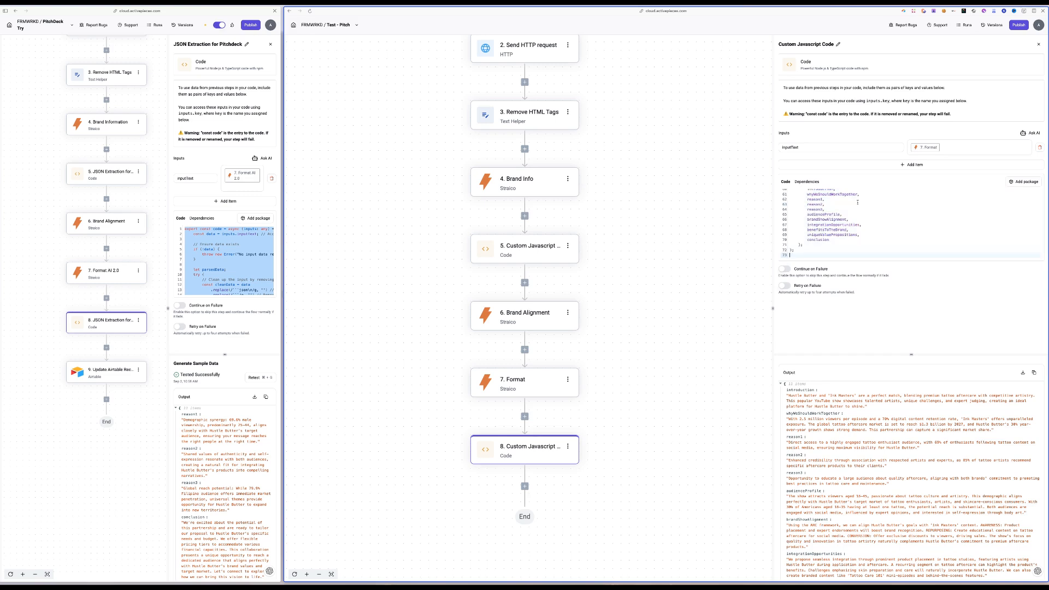
pyautogui.scroll(1, 948, 369)
pyautogui.click(1027, 377)
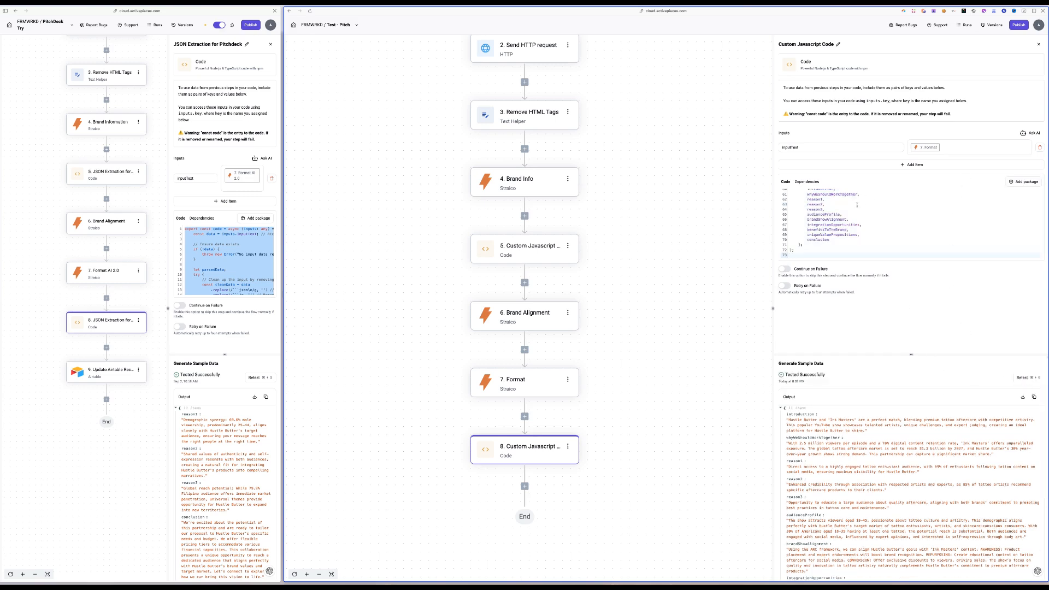
pyautogui.moveTo(788, 409); pyautogui.dragTo(811, 410)
pyautogui.scroll(-2, 811, 410)
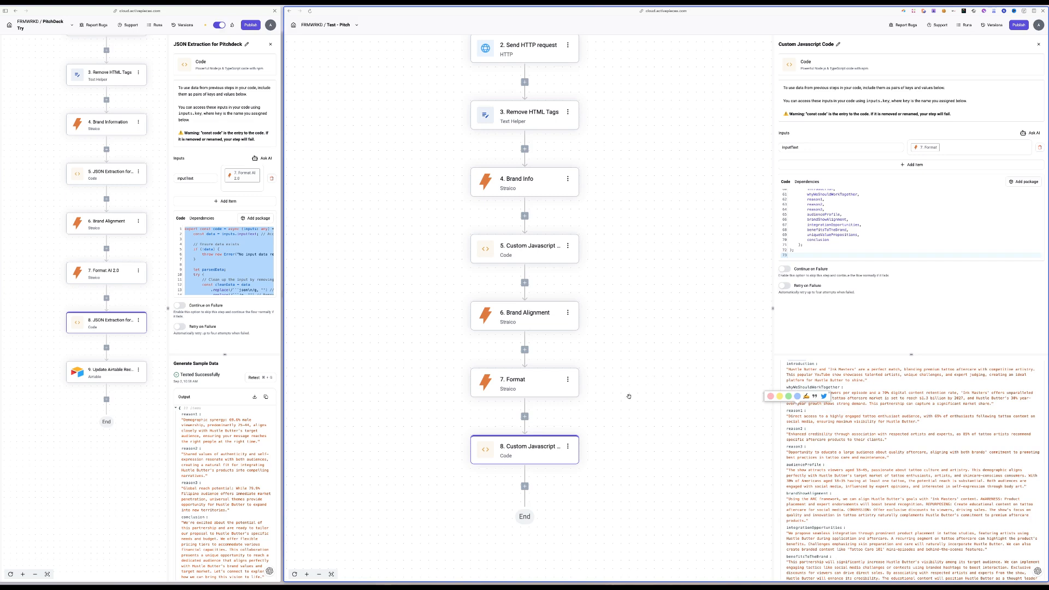
# Add an Airtable step with the Update Airtable Record action after the second Custom Javascript Code step.
pyautogui.click(524, 486)
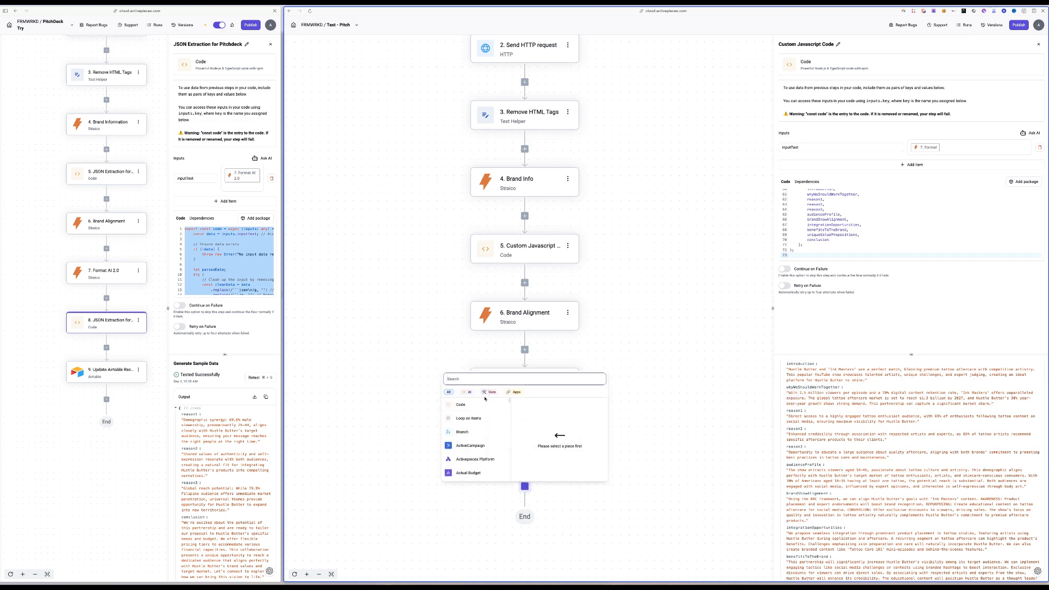
pyautogui.write('air')
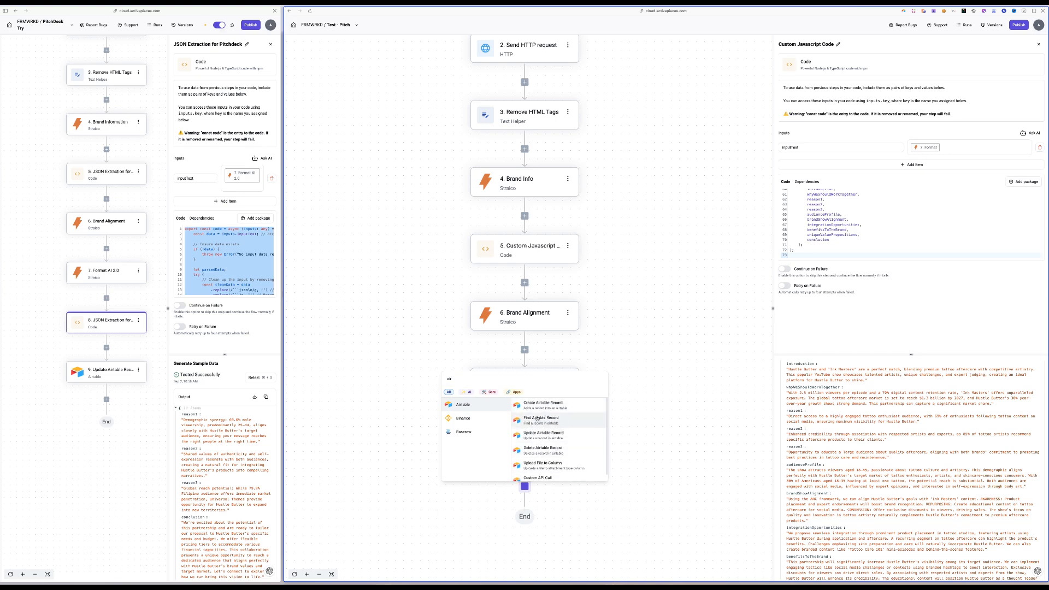
pyautogui.click(542, 434)
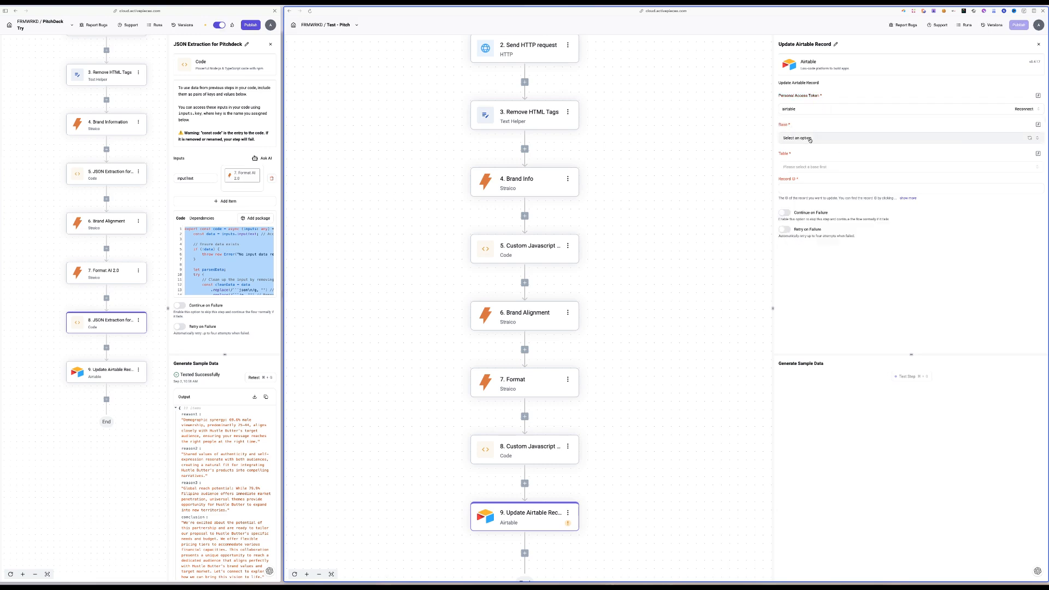
# Set the base to Example - Slides Creator and the table to Slides Creator, and map Record ID to the trigger record's id.
pyautogui.click(800, 167)
pyautogui.click(793, 201)
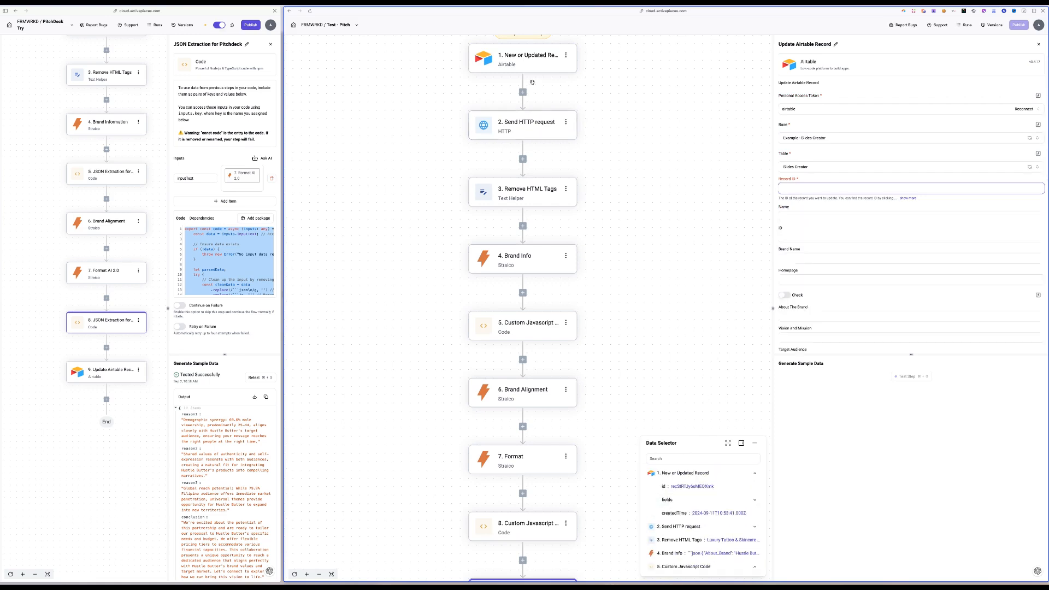
pyautogui.click(752, 486)
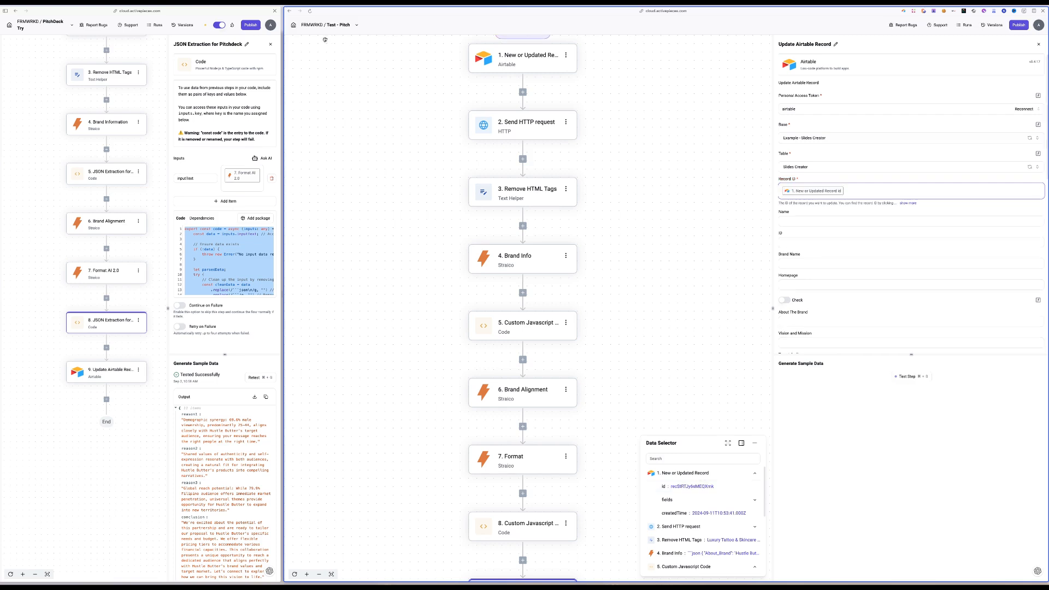
# Take the flows out of split view, check PitchDeck Try's Update Airtable Record mappings, and widen the same step's settings in Test - Pitch.
pyautogui.click(265, 11)
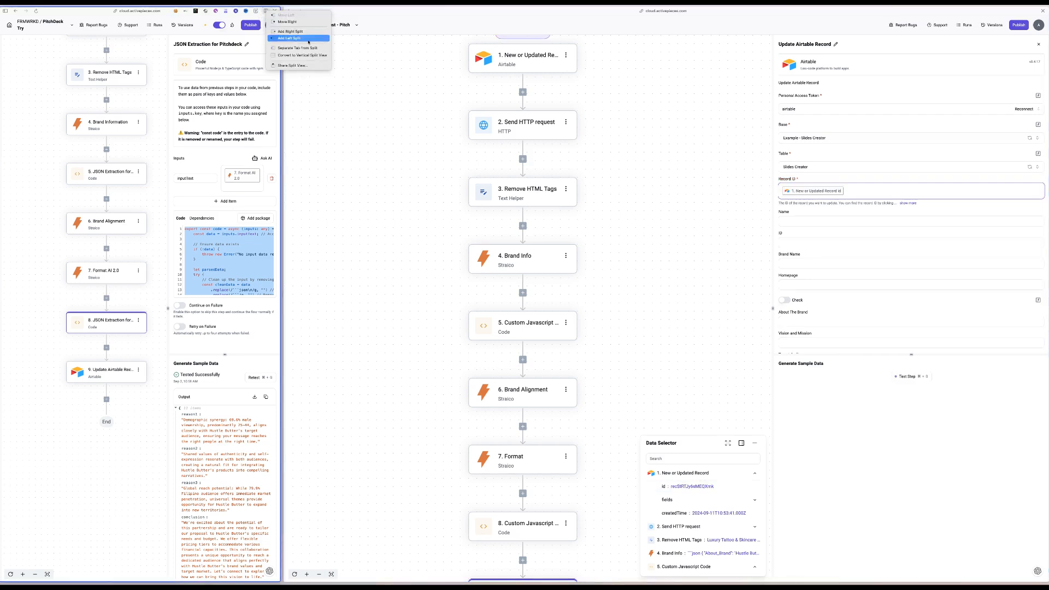
pyautogui.click(290, 22)
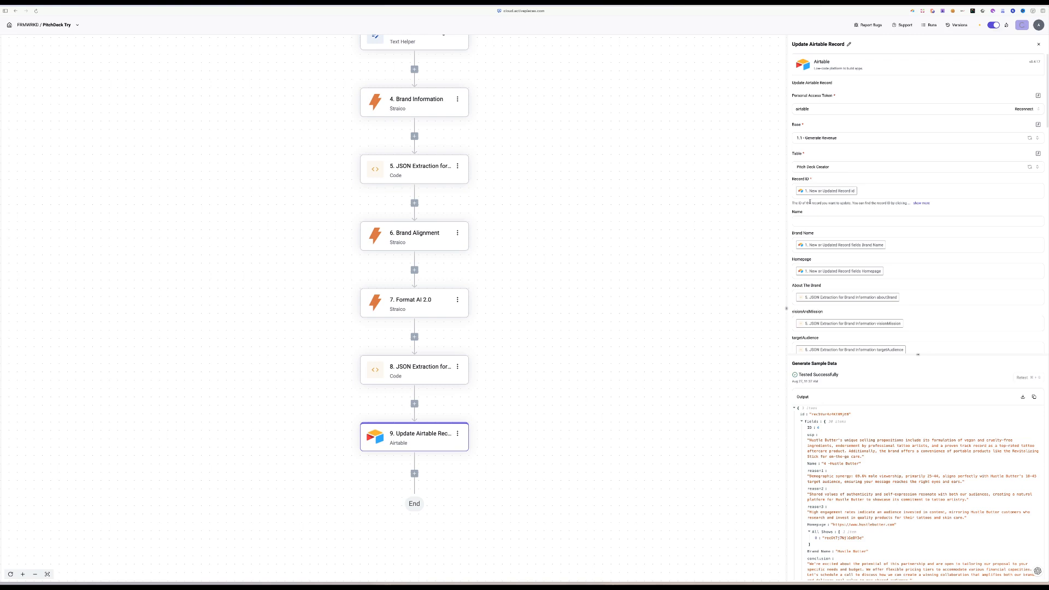
pyautogui.scroll(-6, 803, 213)
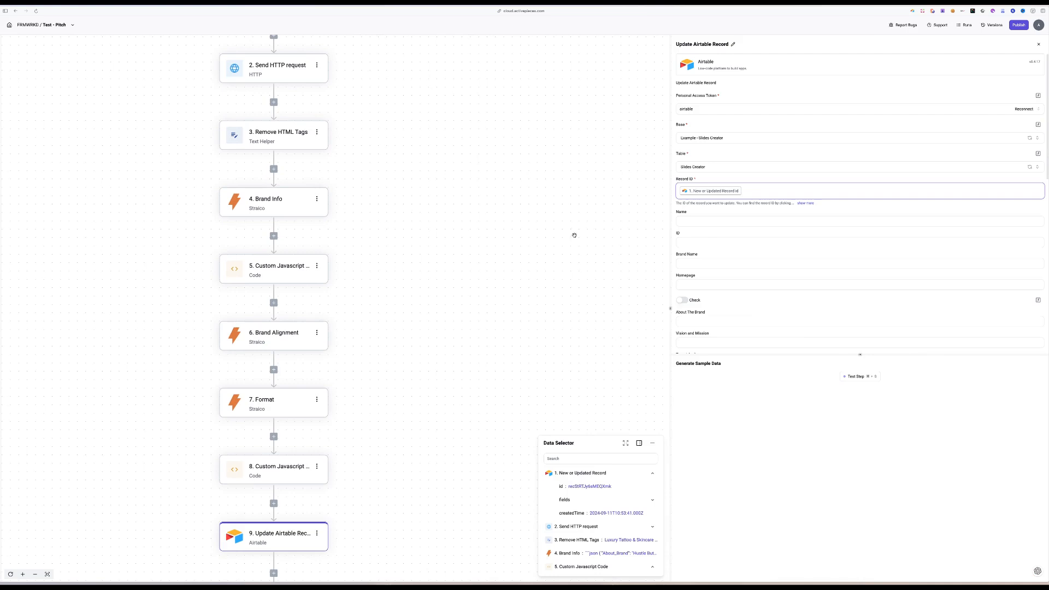
pyautogui.scroll(-3, 552, 236)
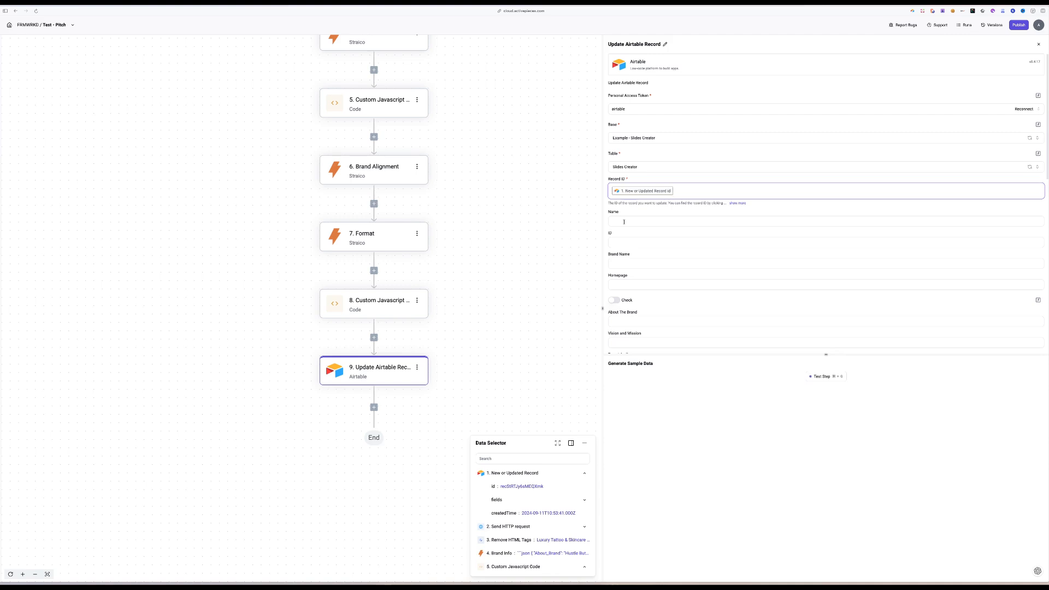
pyautogui.scroll(3, 494, 215)
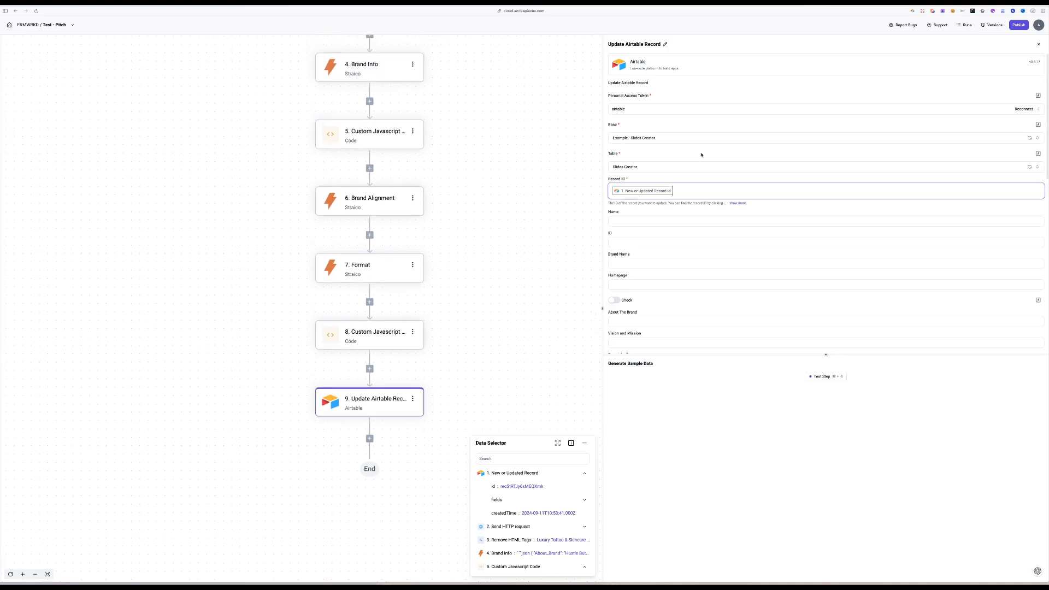
# Map Brand Name and Homepage to the matching fields of the New or Updated Record trigger and enable Check.
pyautogui.click(614, 224)
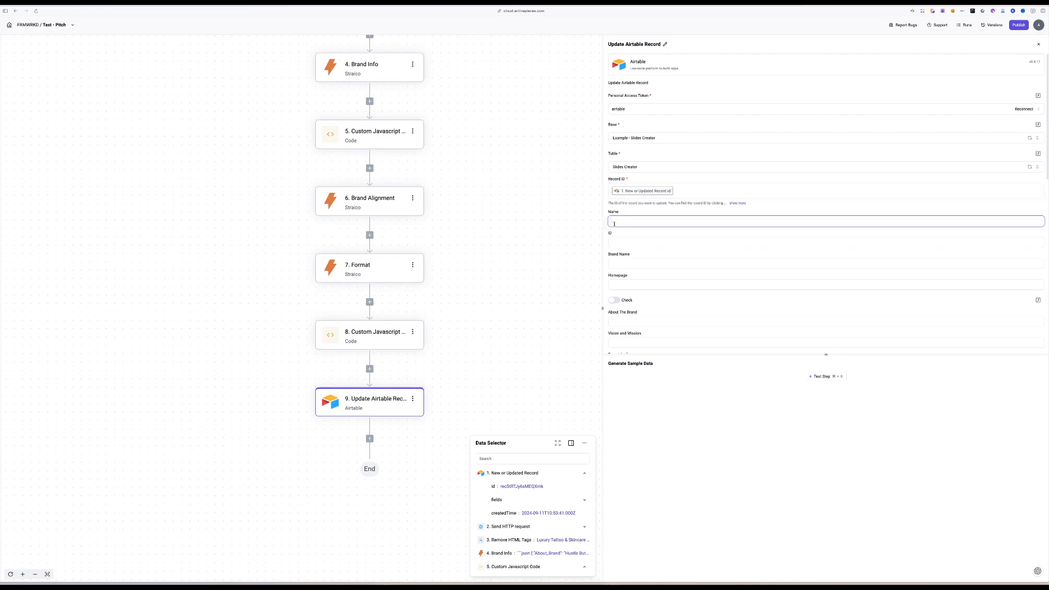
pyautogui.scroll(10, 513, 180)
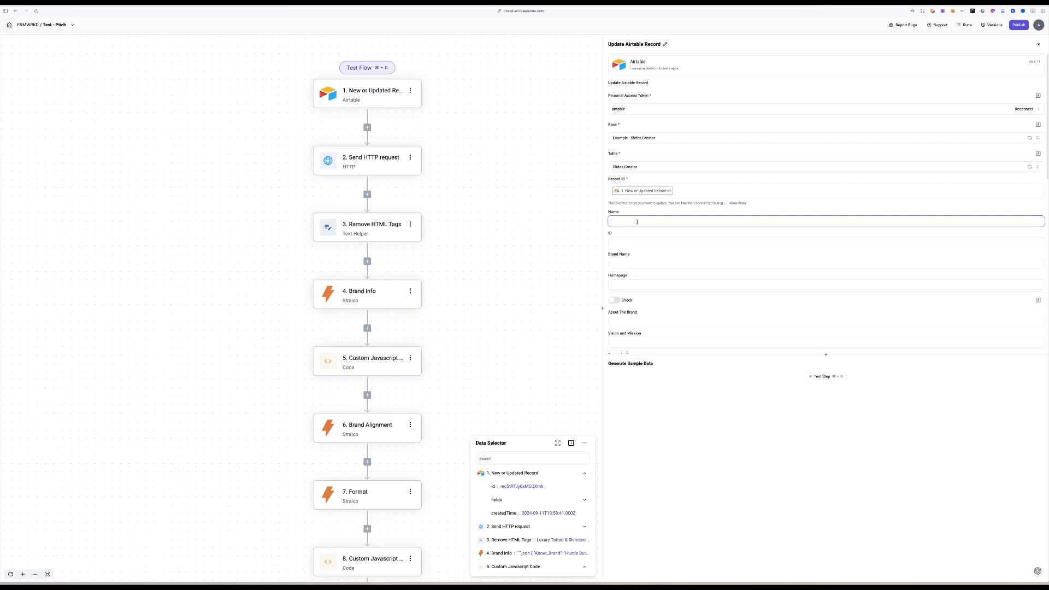
pyautogui.scroll(-3, 721, 196)
pyautogui.scroll(1, 721, 196)
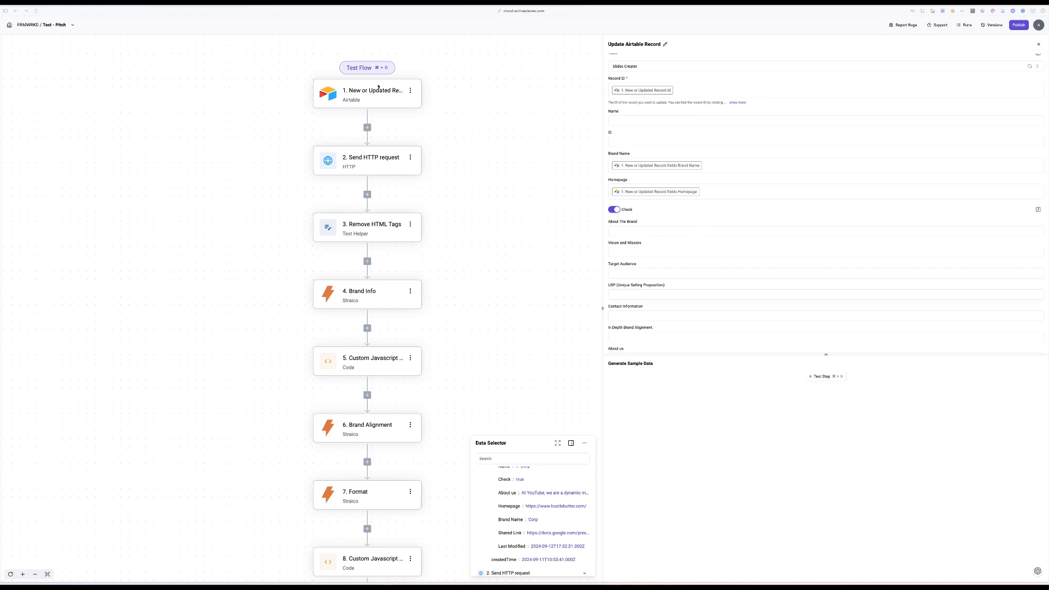
# Map About The Brand to aboutBrand and Vision and Mission to visionMission from step 5, Custom Javascript Code.
pyautogui.scroll(-2, 641, 238)
pyautogui.click(616, 187)
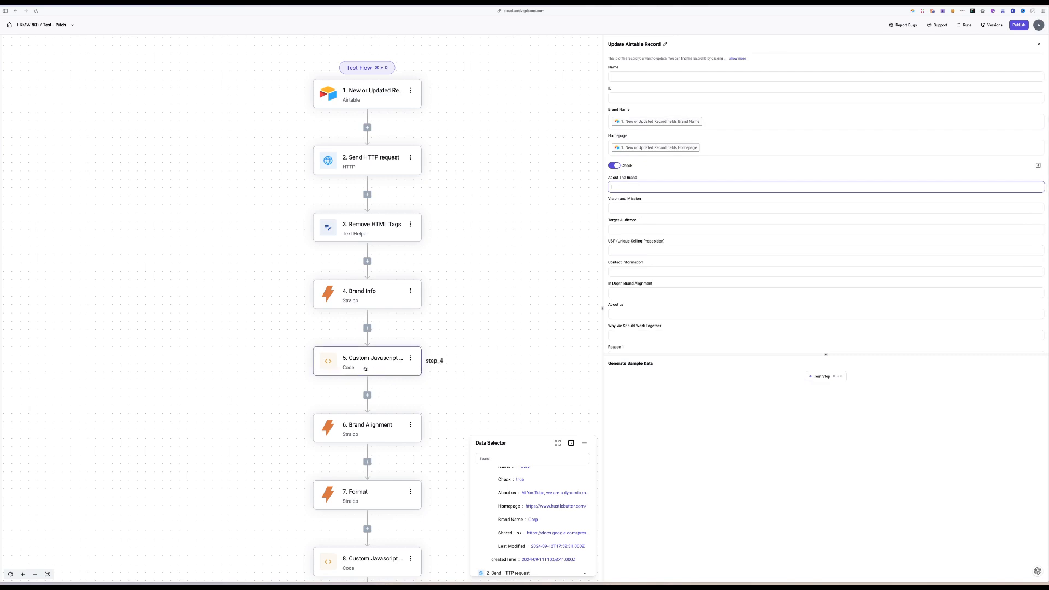
pyautogui.scroll(3, 541, 508)
pyautogui.click(586, 501)
pyautogui.scroll(-1, 503, 531)
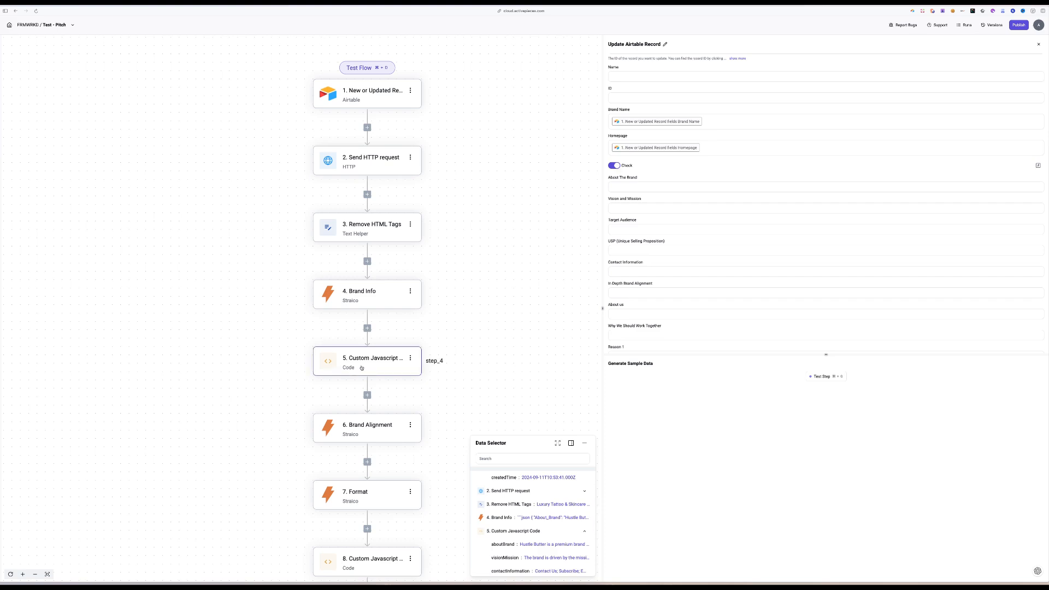
pyautogui.scroll(-1, 528, 540)
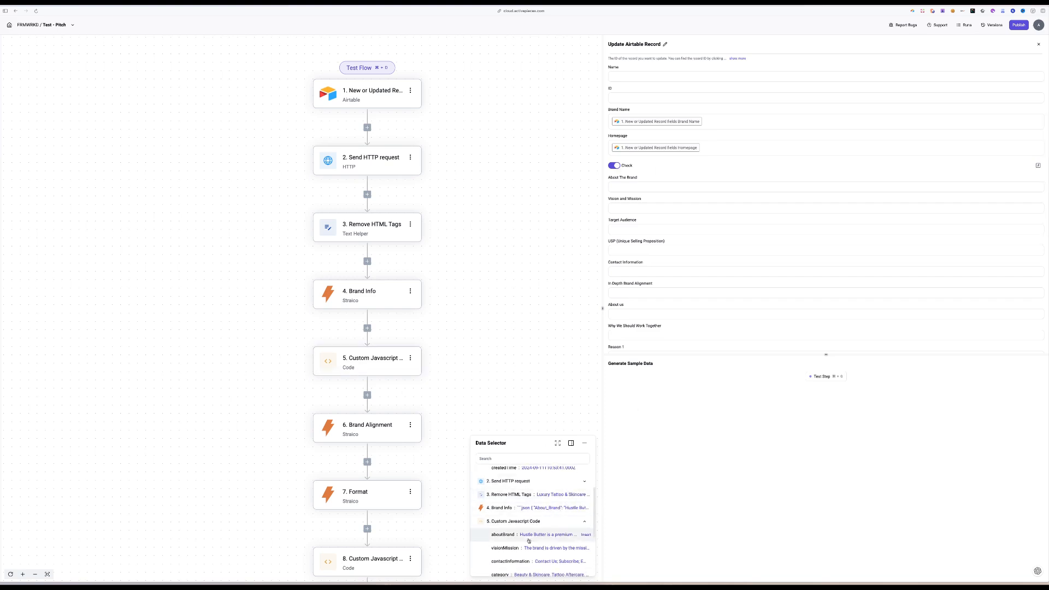
pyautogui.click(581, 539)
pyautogui.click(547, 548)
# Map the Contact Information field to contactInformation from step 5, Custom Javascript Code.
pyautogui.scroll(-1, 533, 532)
pyautogui.scroll(-1, 654, 274)
pyautogui.click(651, 255)
pyautogui.click(532, 542)
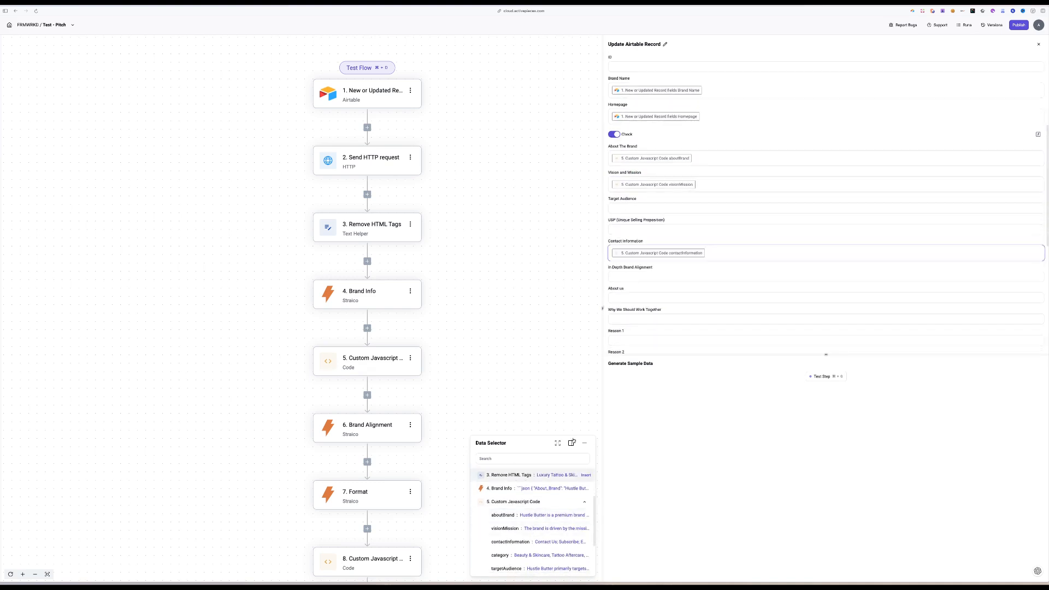
# Map Target Audience to targetAudience and USP (Unique Selling Proposition) to usp from step 5, Custom Javascript Code.
pyautogui.click(629, 208)
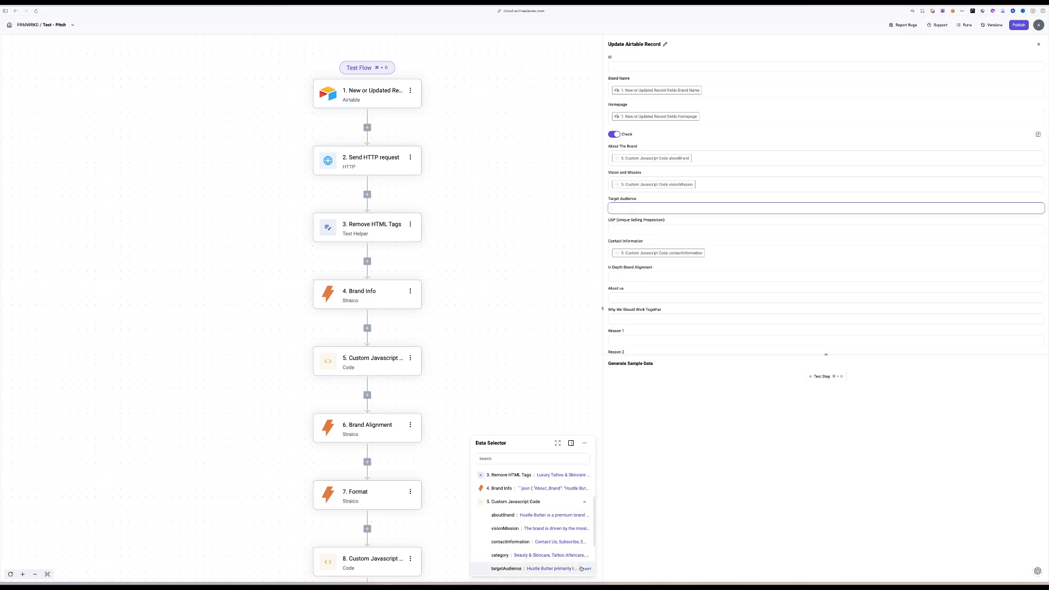
pyautogui.click(538, 568)
pyautogui.scroll(-1, 536, 560)
pyautogui.click(645, 235)
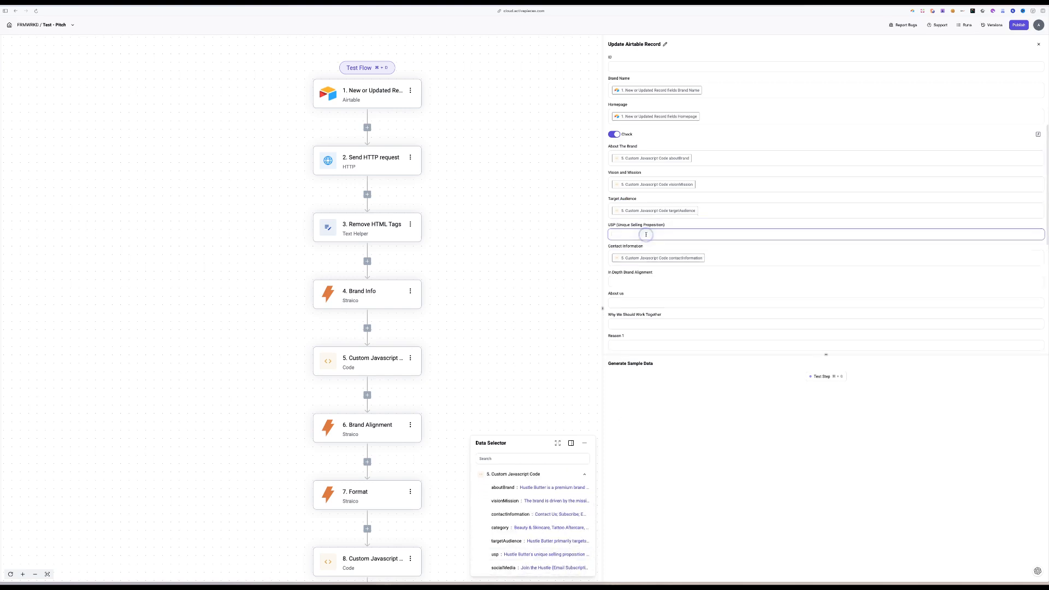
pyautogui.click(633, 258)
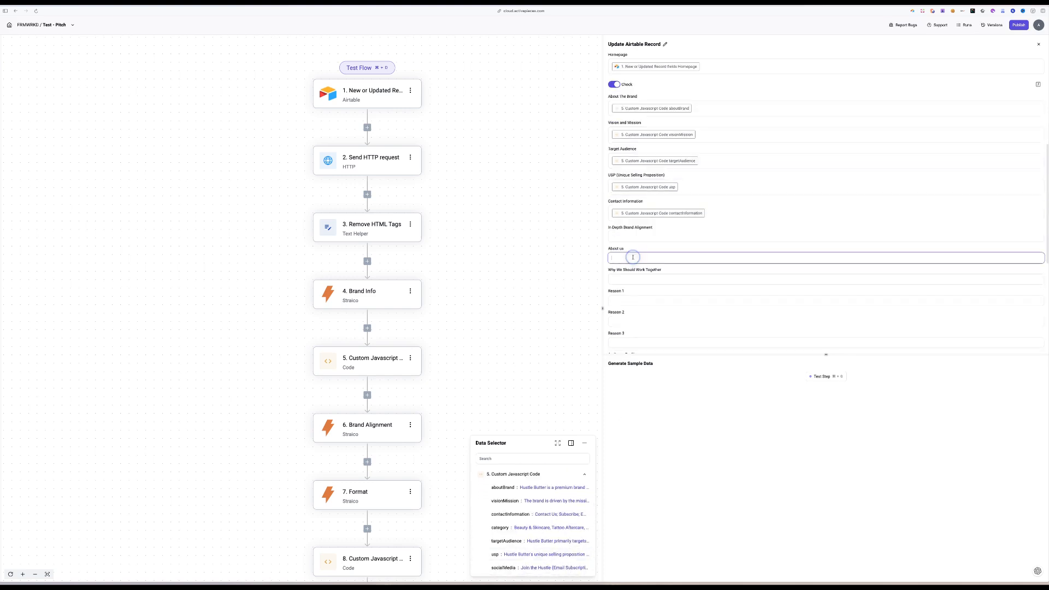
# Map About us to the New or Updated Record trigger's About us field and In Depth Brand Alignment to step 6, Brand Alignment.
pyautogui.scroll(5, 529, 514)
pyautogui.scroll(-1, 529, 507)
pyautogui.click(551, 539)
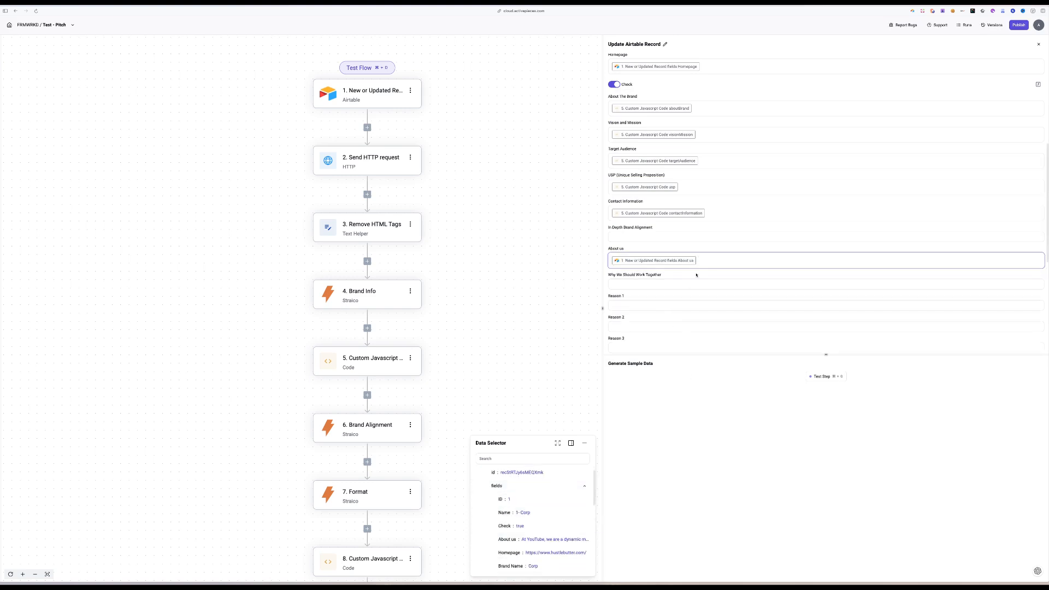
pyautogui.scroll(-1, 639, 221)
pyautogui.click(626, 232)
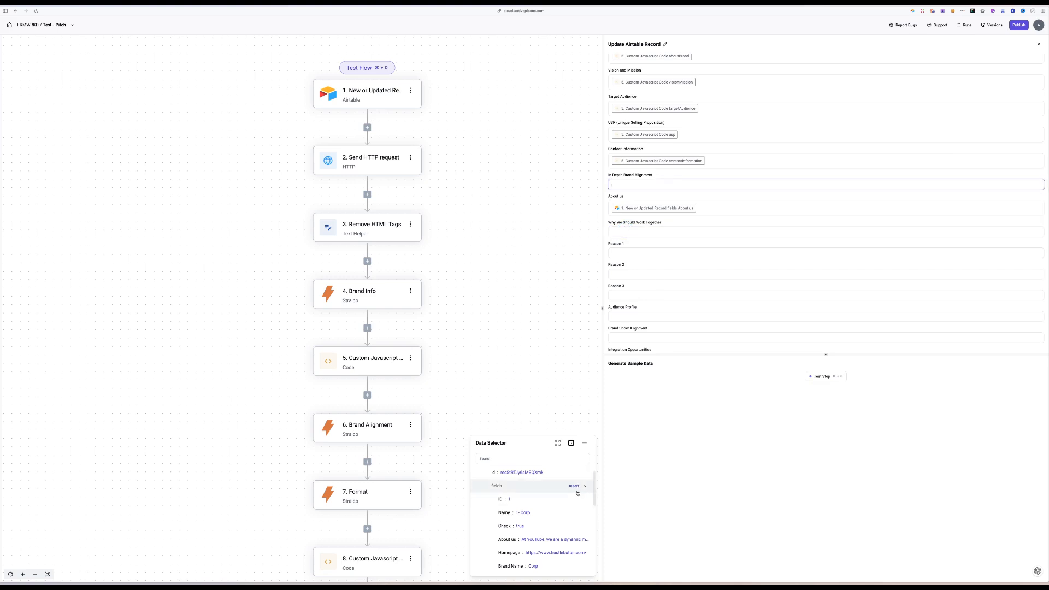
pyautogui.scroll(-10, 578, 493)
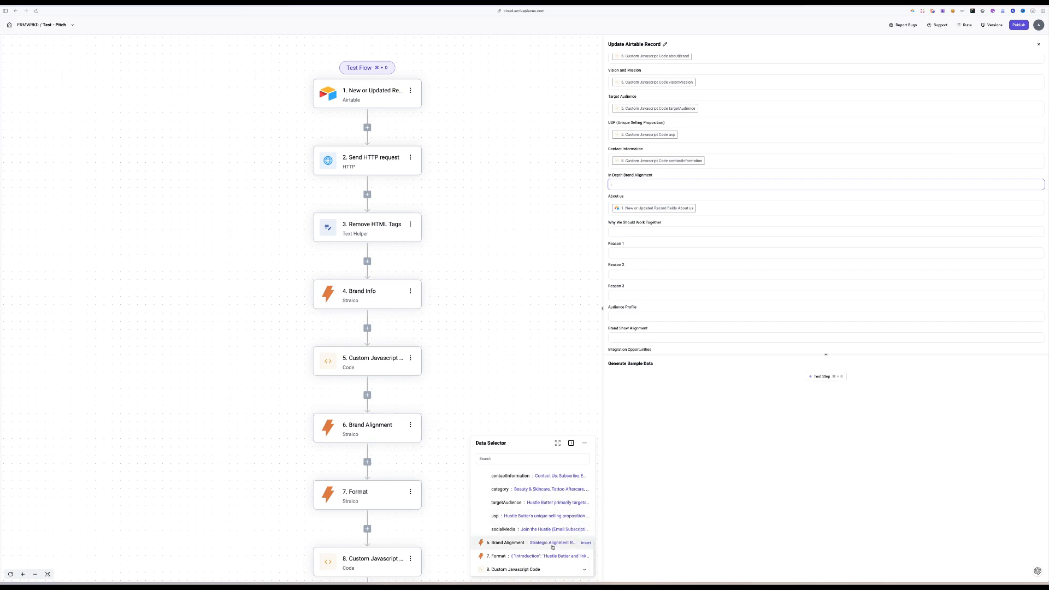
pyautogui.click(576, 545)
# Map Why We Should Work Together to whyWeShouldWorkTogether from step 8, Custom Javascript Code.
pyautogui.press('Tab')
pyautogui.moveTo(368, 453); pyautogui.dragTo(369, 448)
pyautogui.scroll(-3, 369, 448)
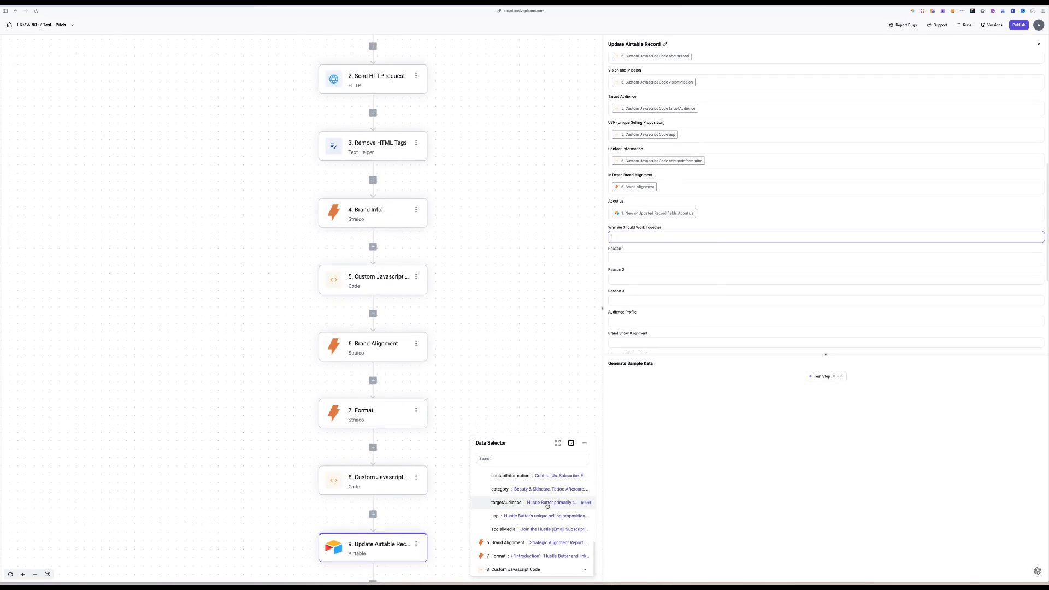
pyautogui.click(584, 569)
pyautogui.scroll(-5, 525, 508)
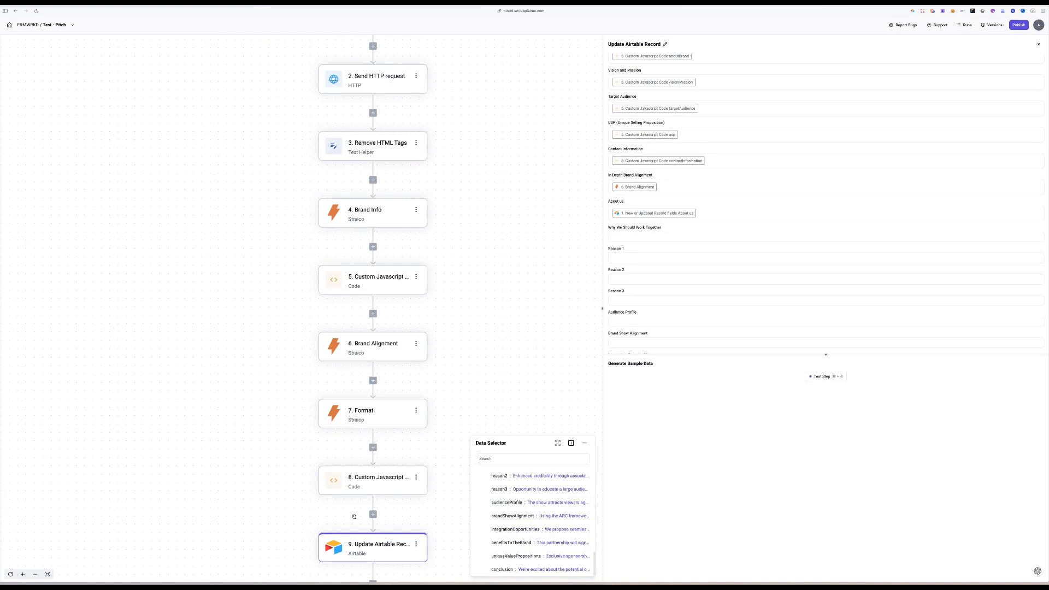
pyautogui.scroll(1, 538, 486)
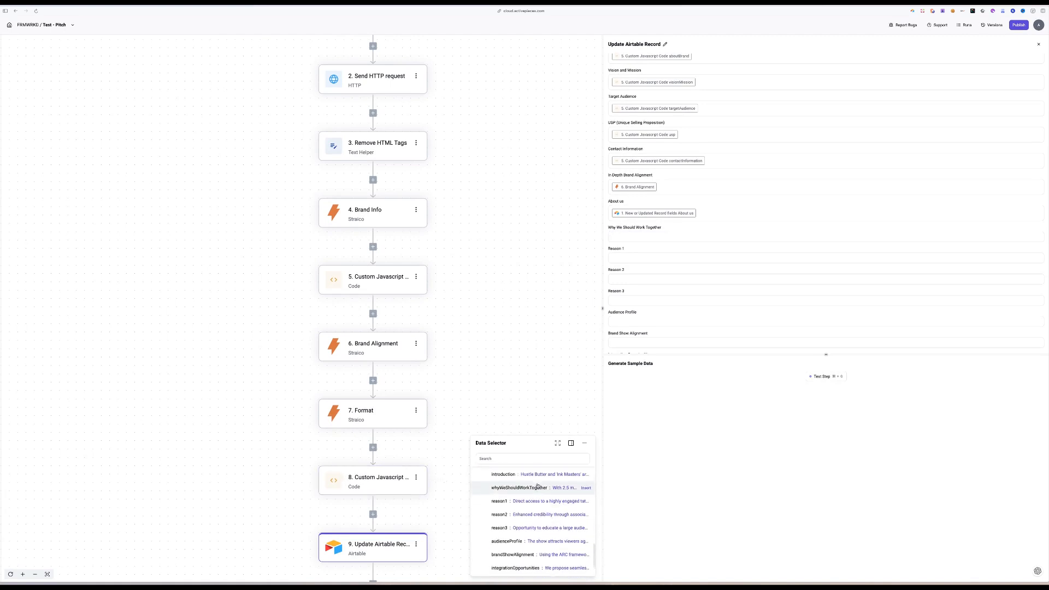
pyautogui.click(586, 490)
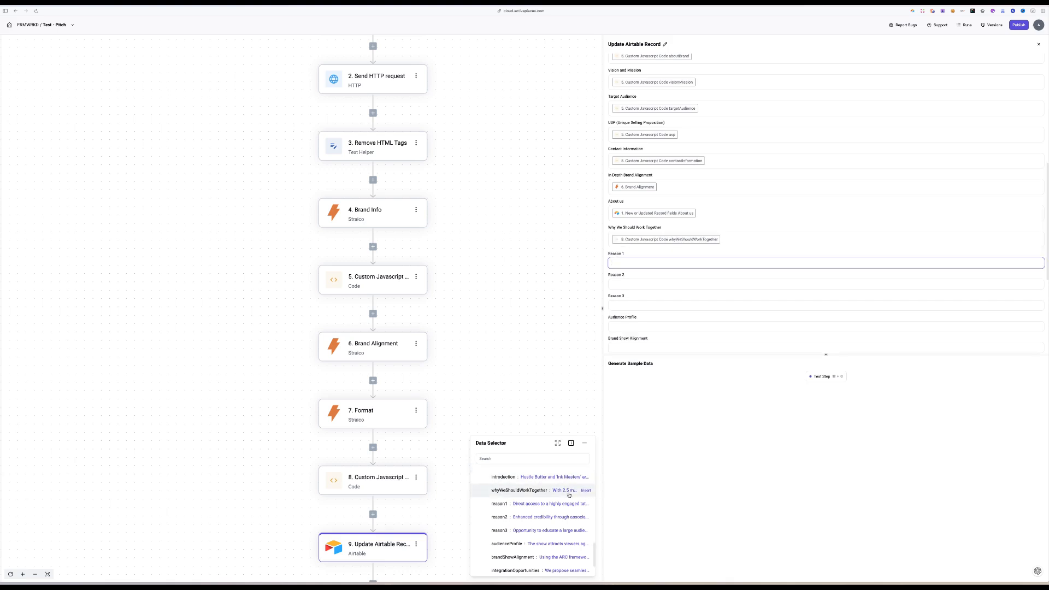
# Map Reason 1, Reason 2, Reason 3, Audience Profile and Brand Show Alignment to the matching outputs of step 8, Custom Javascript Code.
pyautogui.click(674, 250)
pyautogui.scroll(-3, 674, 249)
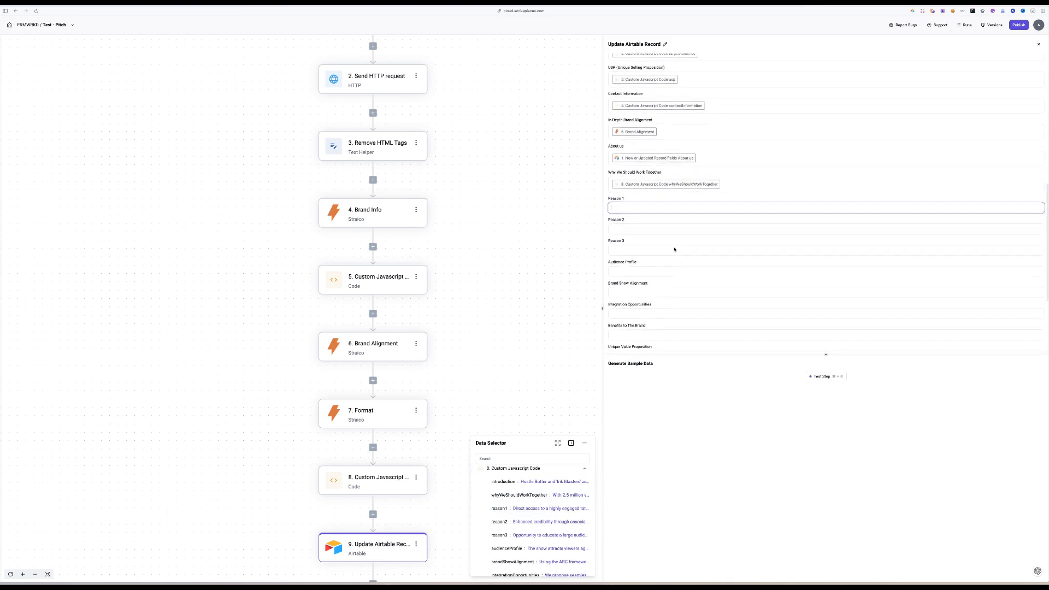
pyautogui.click(568, 508)
pyautogui.click(568, 521)
pyautogui.click(568, 534)
pyautogui.click(568, 548)
pyautogui.click(568, 561)
# Map Integration Opportunities, Benefits to The Brand, Unique Value Proposition and Conclusion to the matching outputs of step 8, Custom Javascript Code.
pyautogui.scroll(-1, 579, 546)
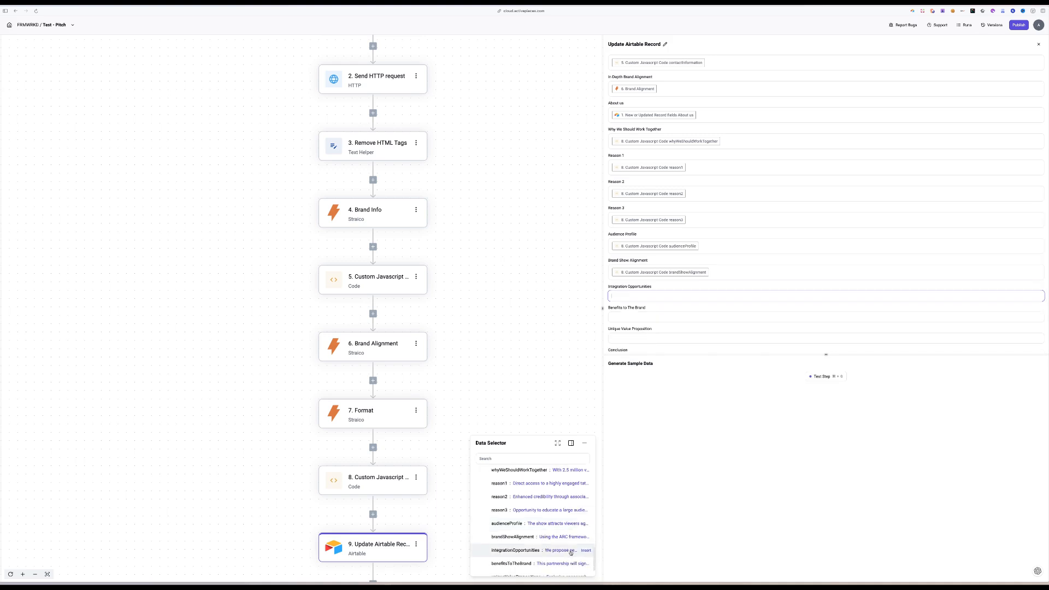
pyautogui.click(583, 549)
pyautogui.scroll(-1, 583, 549)
pyautogui.click(584, 543)
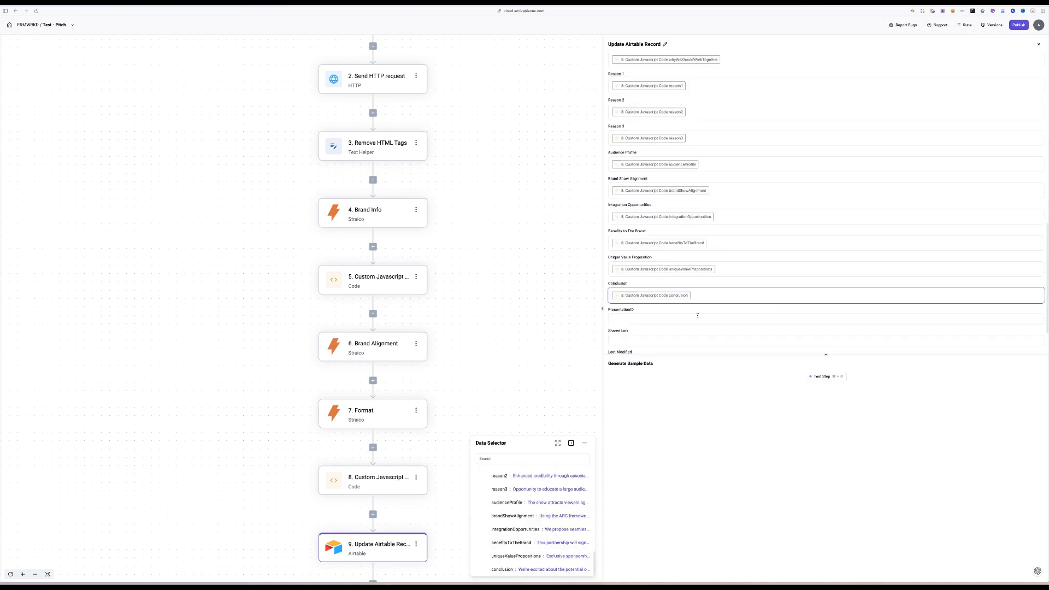
pyautogui.scroll(-1, 697, 314)
pyautogui.scroll(1, 698, 314)
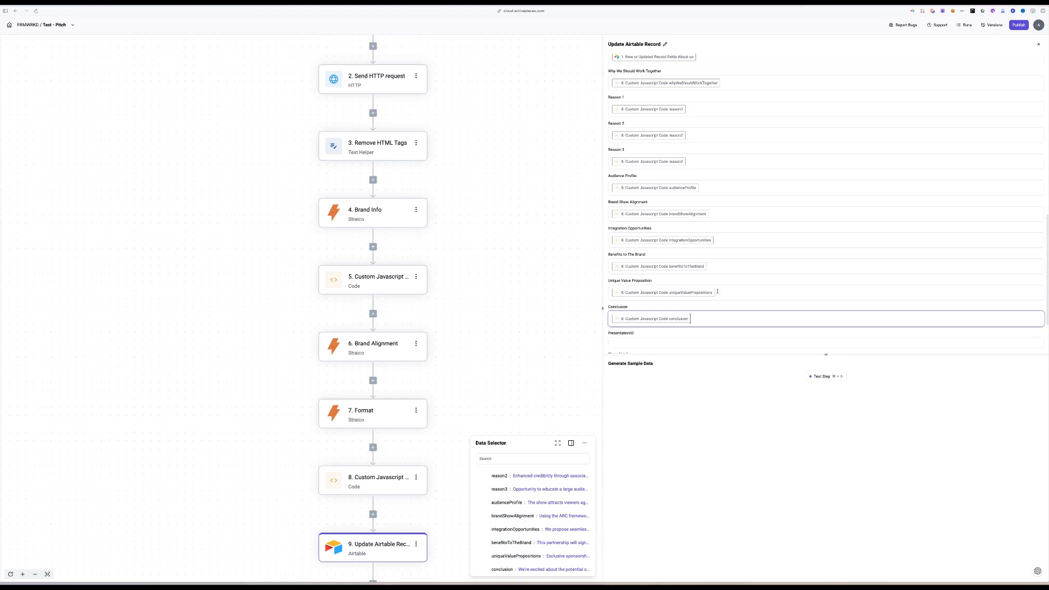
# Switch to Airtable and insert a field named Intro directly after About us in the Slides Creator table.
pyautogui.moveTo(2, 218)
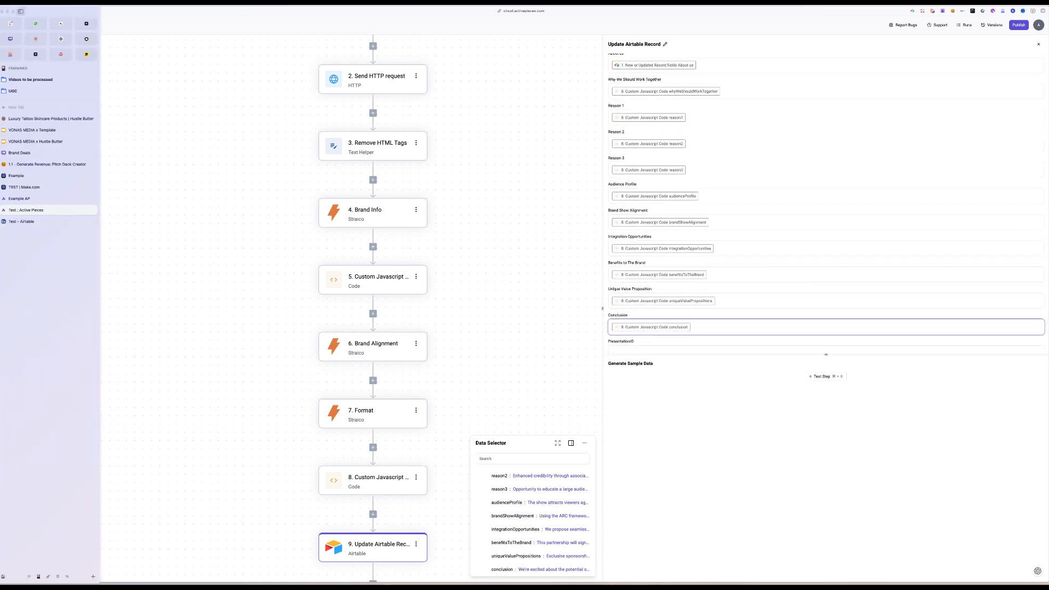
pyautogui.click(46, 222)
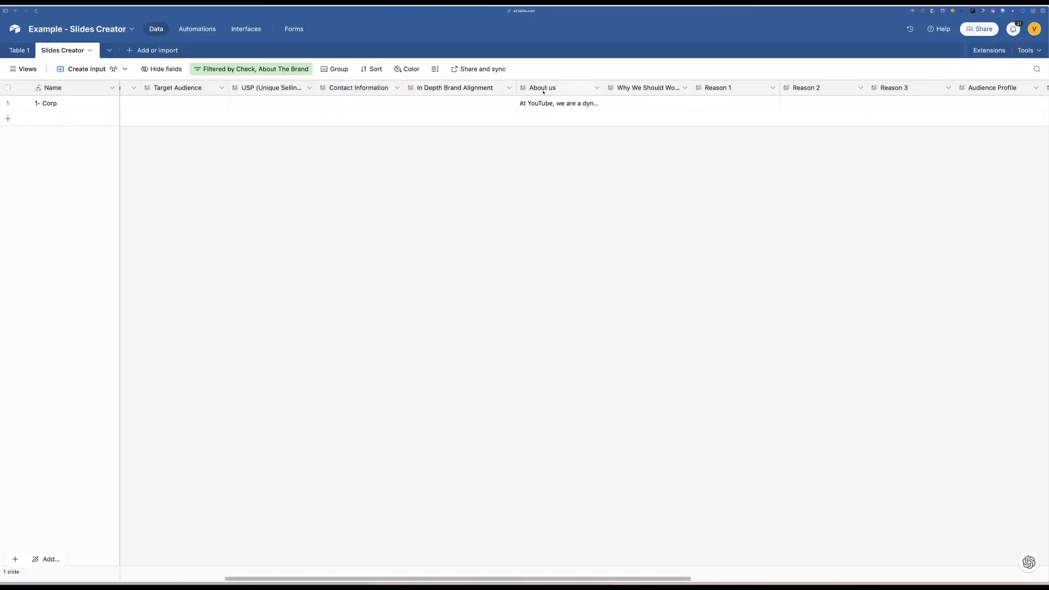
pyautogui.click(596, 88)
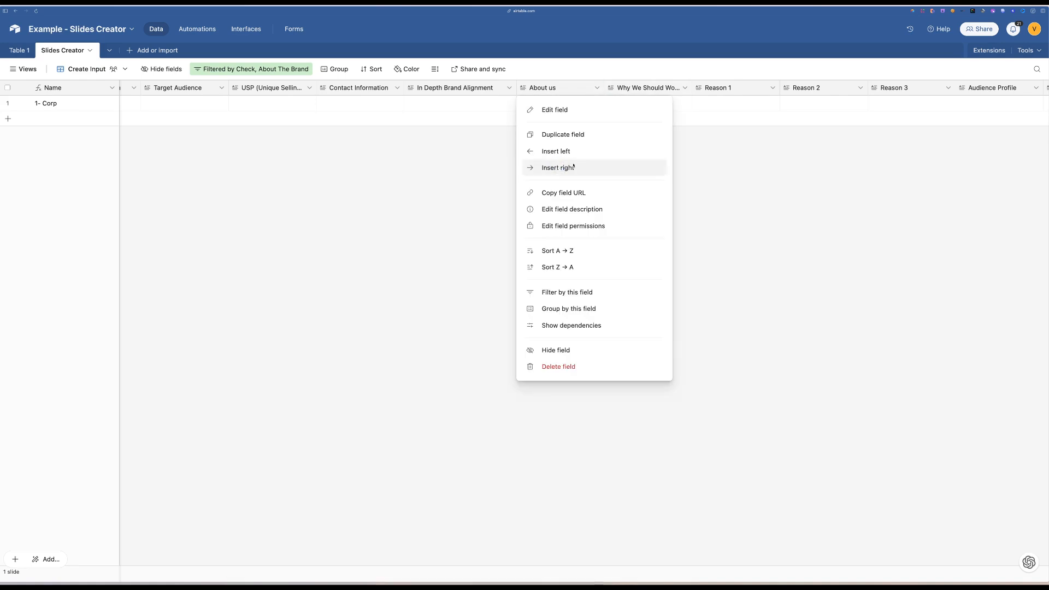
pyautogui.click(556, 166)
pyautogui.click(639, 112)
pyautogui.write('Intro')
pyautogui.press('Return')
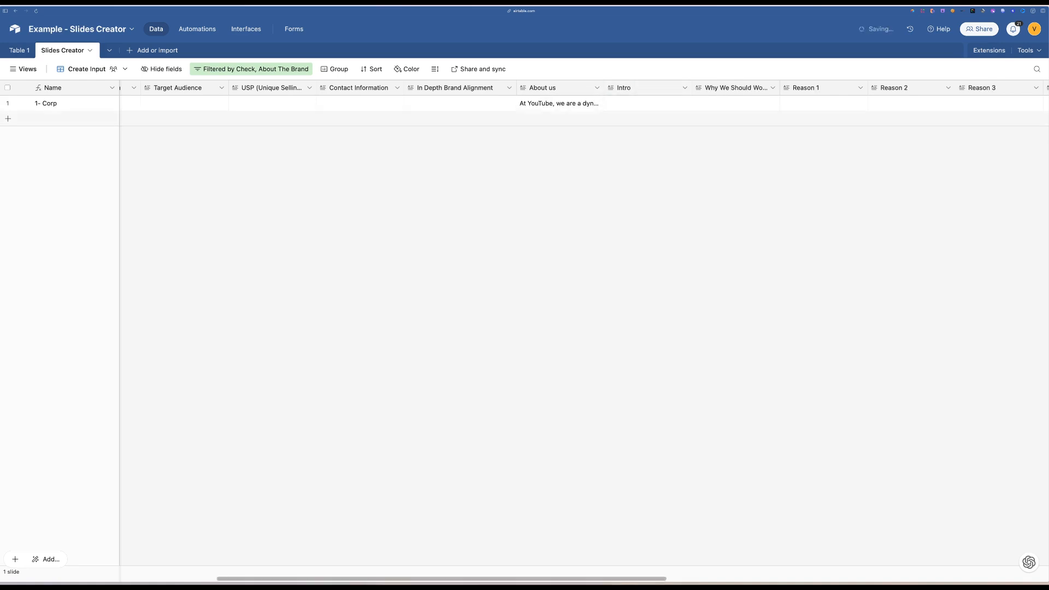
# Return to the Activepieces flow, map Intro to introduction from step 8, and test the Update Airtable Record step.
pyautogui.click(12, 210)
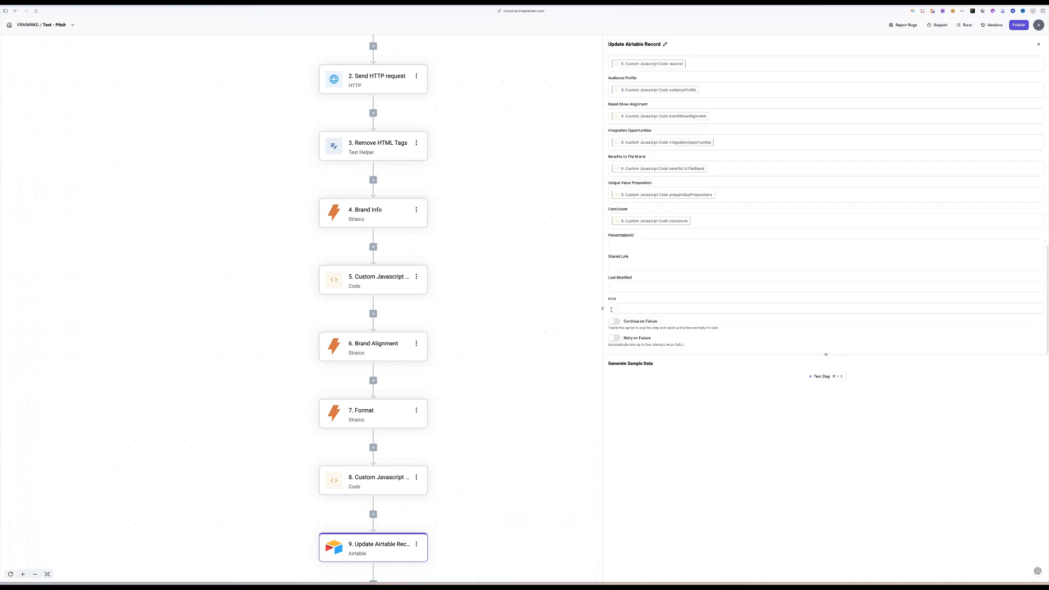
pyautogui.click(620, 308)
pyautogui.scroll(1, 533, 548)
pyautogui.scroll(-2, 565, 518)
pyautogui.click(513, 570)
pyautogui.click(503, 481)
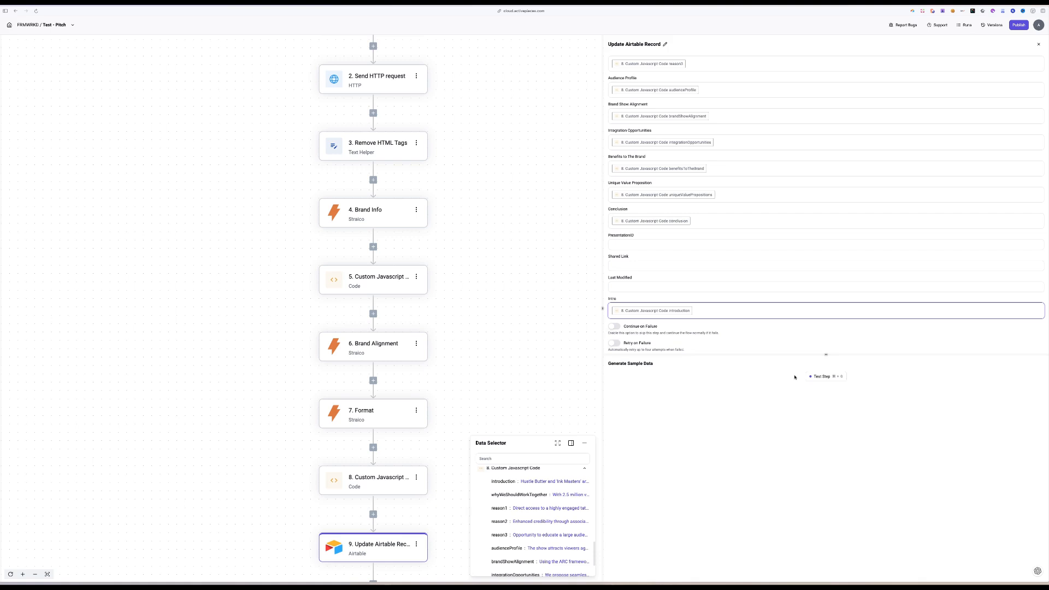
pyautogui.click(820, 376)
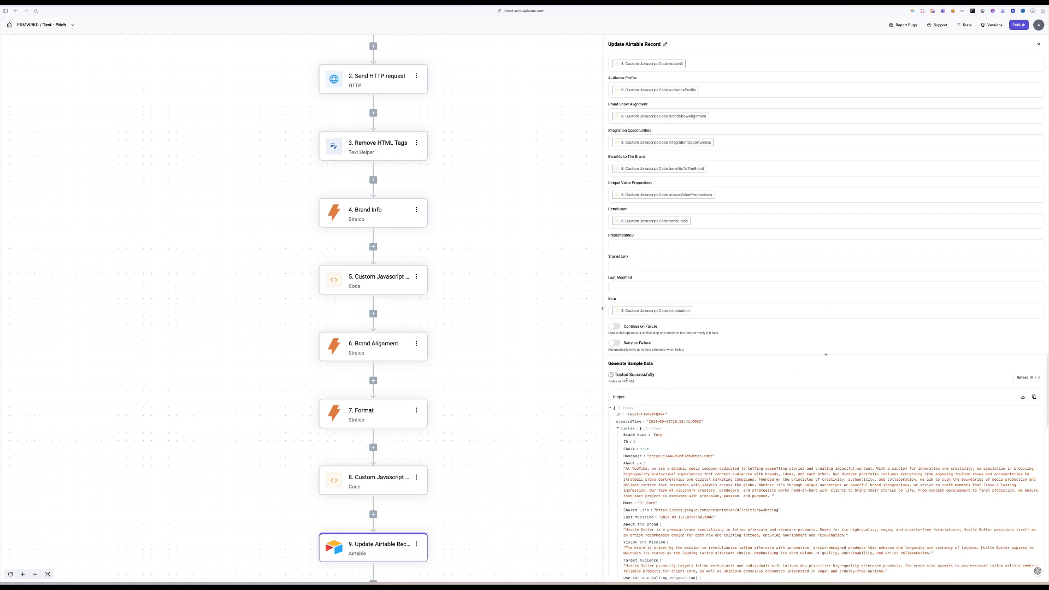
pyautogui.scroll(-1, 676, 436)
# Switch to Airtable and review the brand and pitch fields written to the 1- Corp record in the DONE view.
pyautogui.moveTo(1, 218)
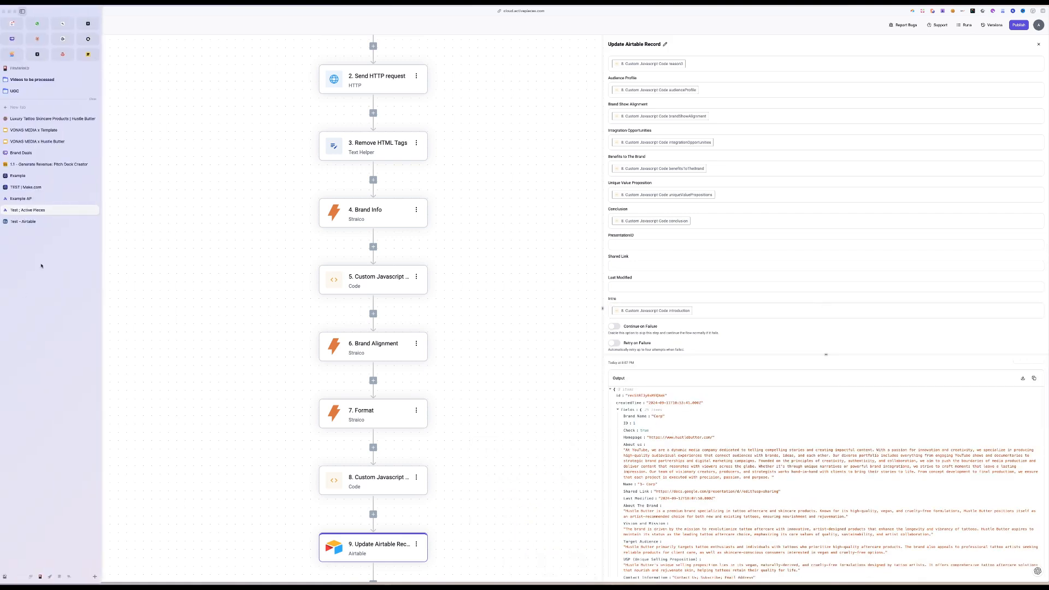
pyautogui.click(36, 221)
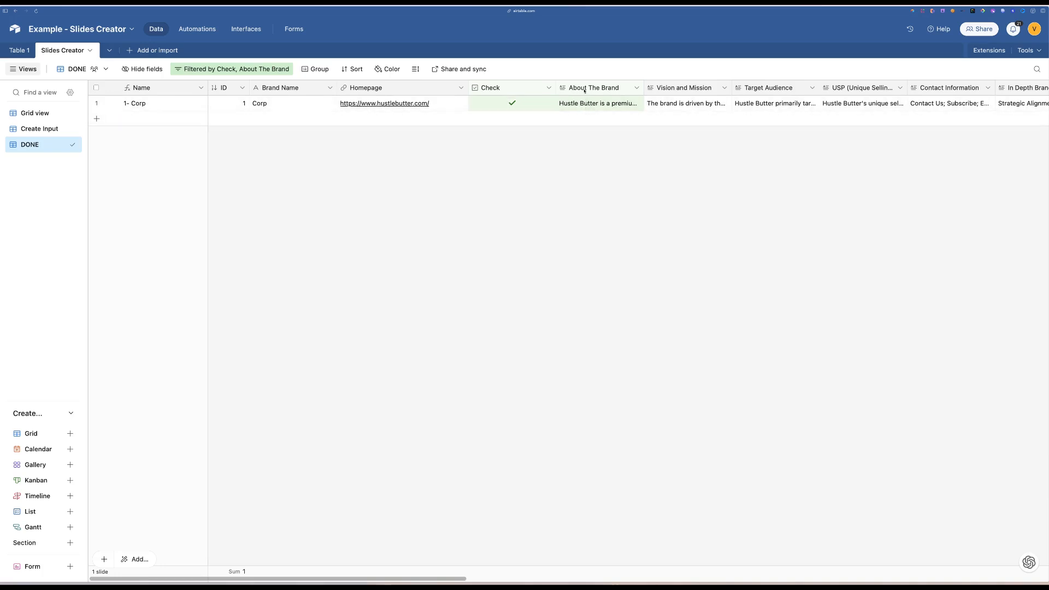
pyautogui.hscroll(3, 517, 143)
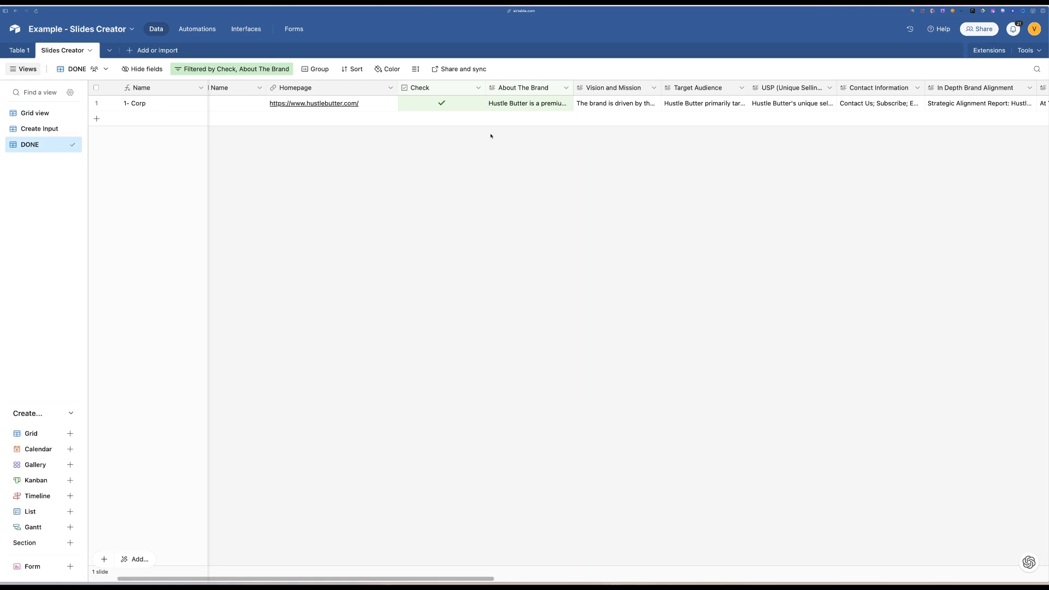
pyautogui.hscroll(10, 490, 136)
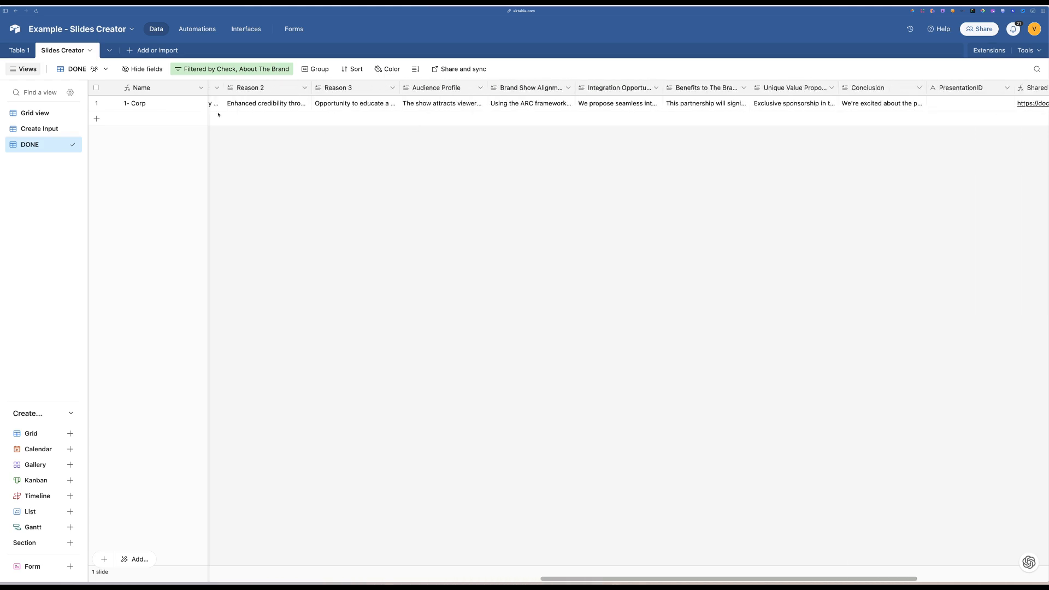
pyautogui.hscroll(5, 393, 229)
pyautogui.hscroll(-15, 655, 112)
pyautogui.hscroll(8, 612, 111)
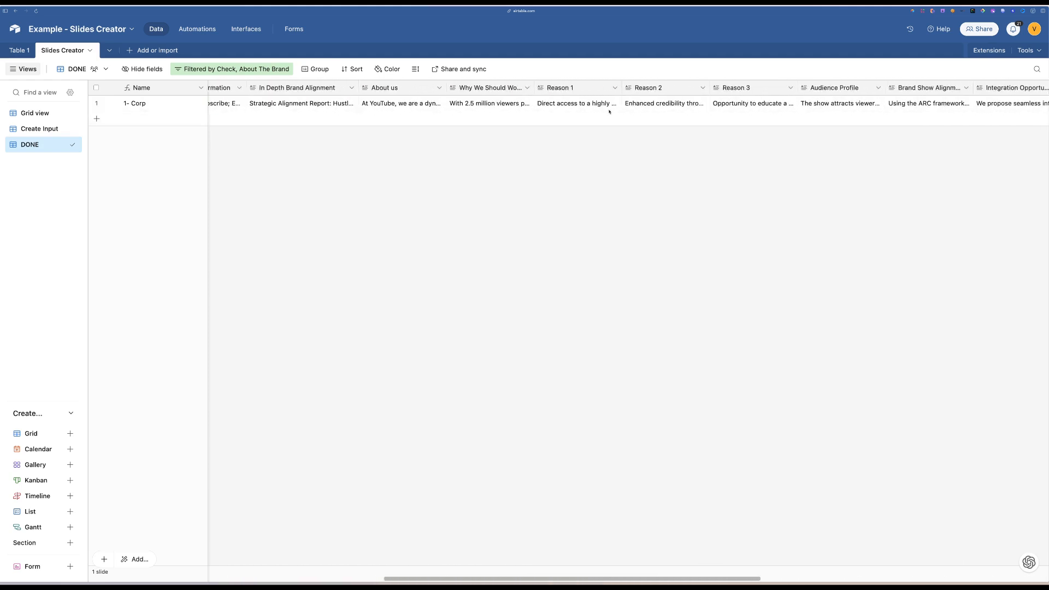
pyautogui.hscroll(-5, 448, 110)
pyautogui.click(382, 111)
pyautogui.click(474, 104)
pyautogui.click(557, 103)
pyautogui.click(734, 109)
pyautogui.hscroll(6, 734, 110)
pyautogui.hscroll(6, 699, 102)
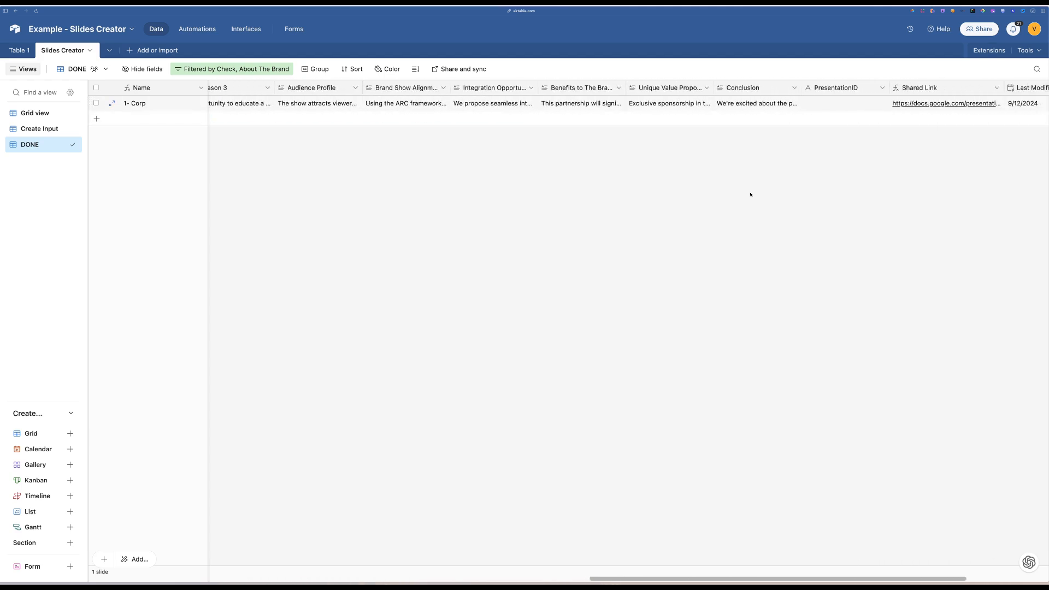
# Return to the Activepieces flow and search the available pieces for "google" between steps 8 and 9.
pyautogui.moveTo(3, 213)
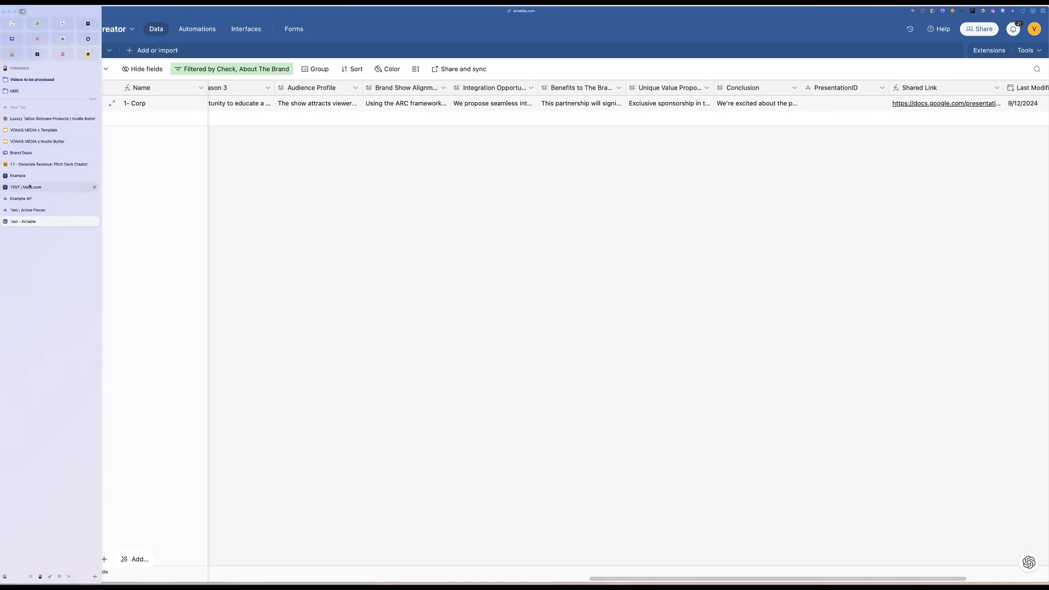
pyautogui.click(38, 212)
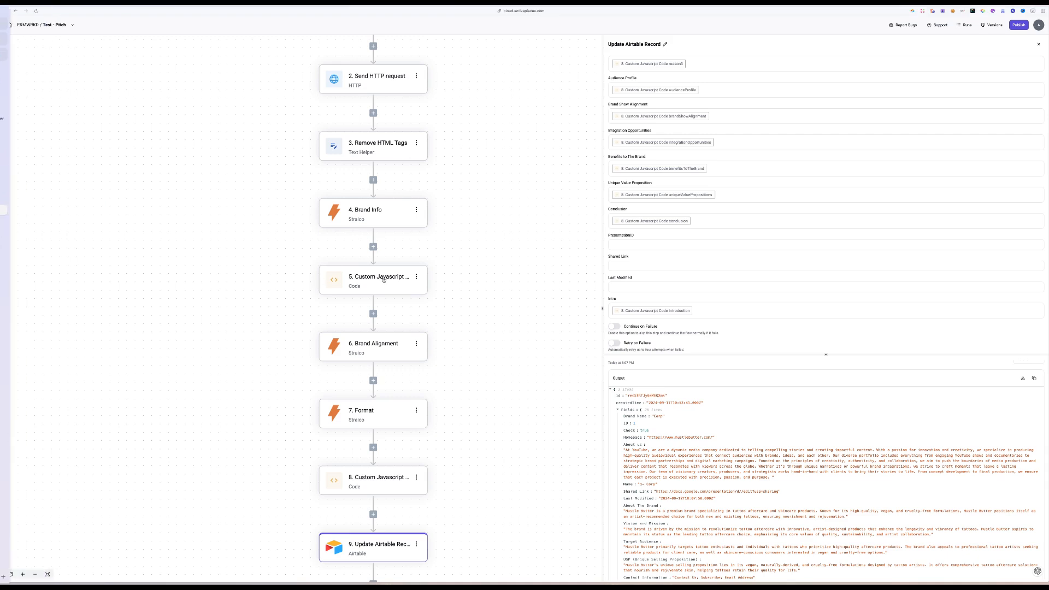
pyautogui.scroll(-2, 374, 439)
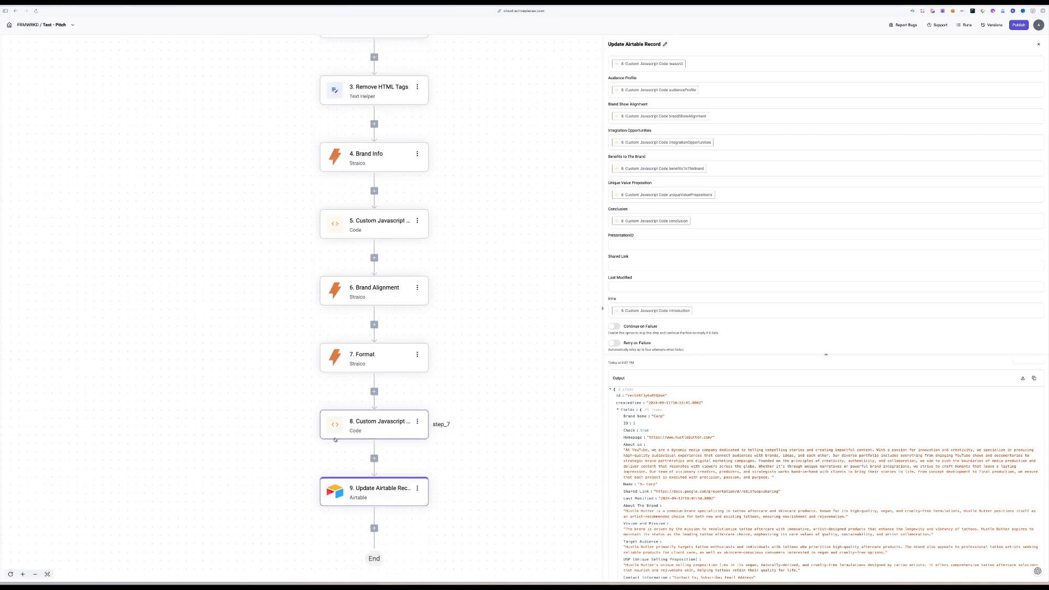
pyautogui.click(376, 458)
pyautogui.write('sl')
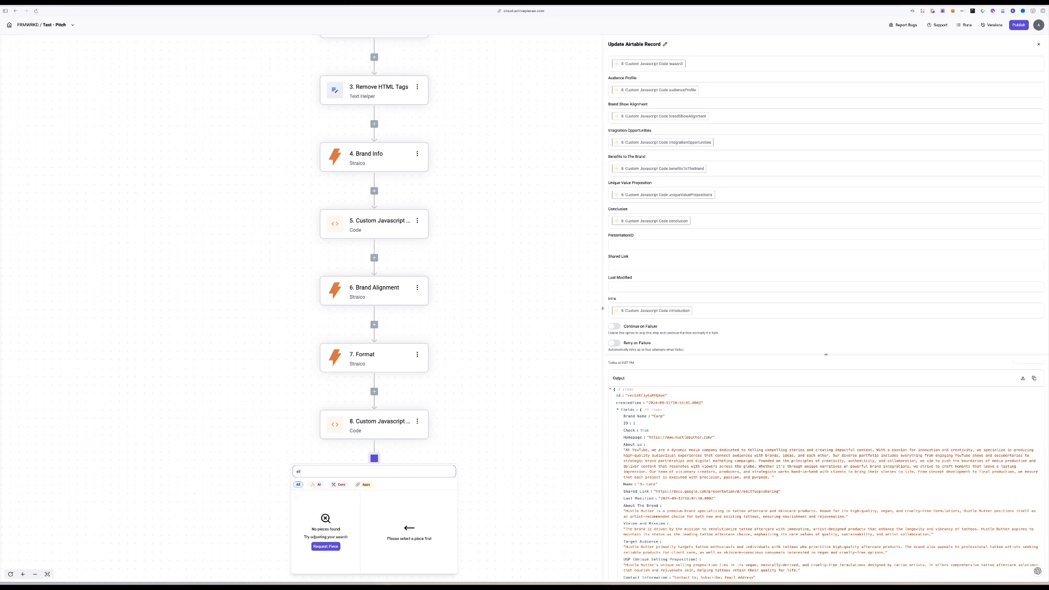
pyautogui.press('BackSpace')
pyautogui.press('BackSpace')
pyautogui.write('google')
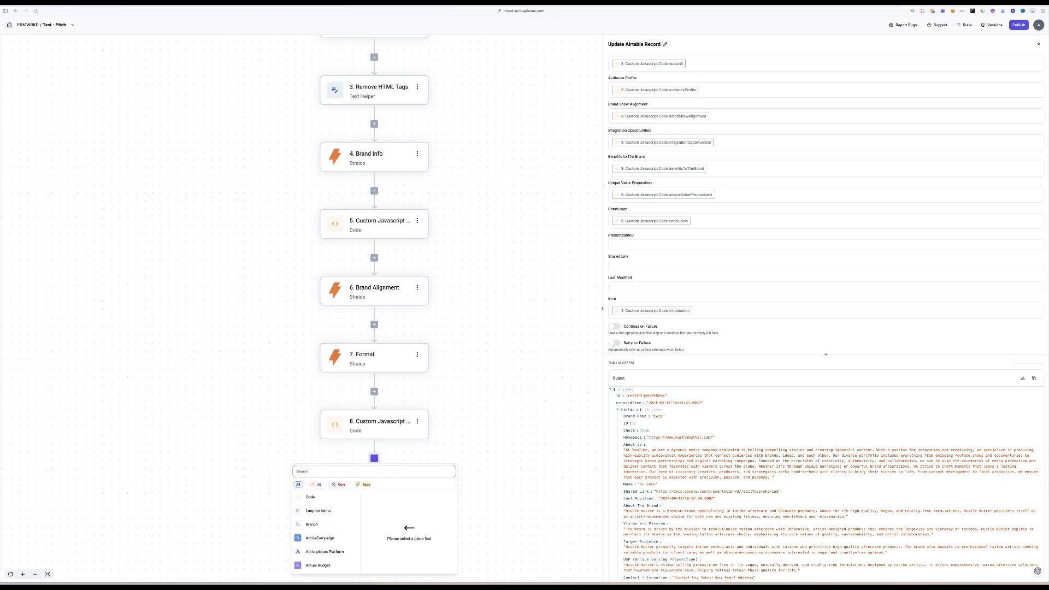
pyautogui.scroll(-2, 348, 502)
pyautogui.scroll(2, 333, 549)
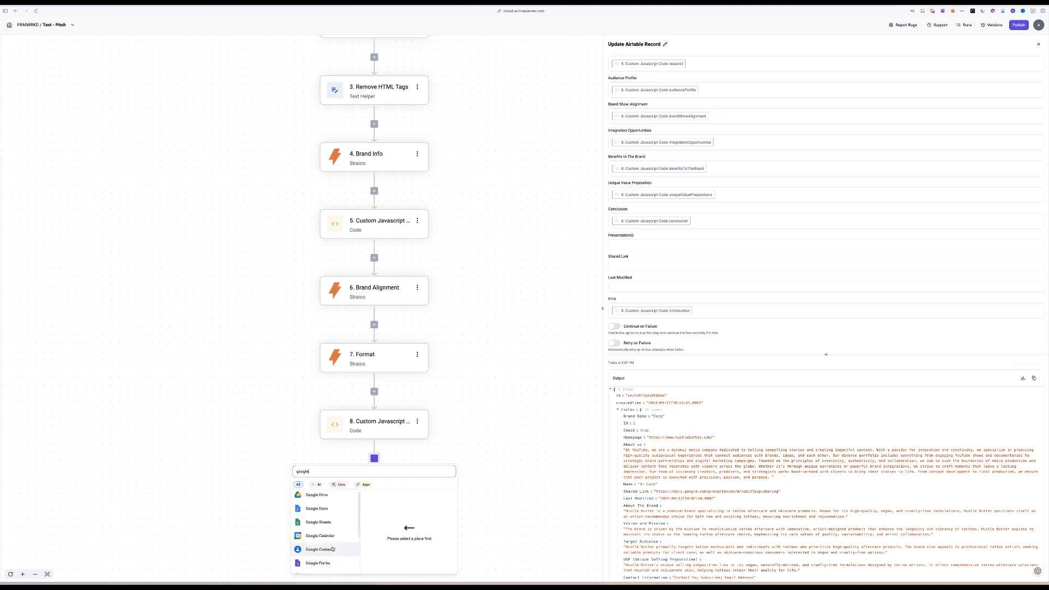
pyautogui.scroll(-1, 339, 538)
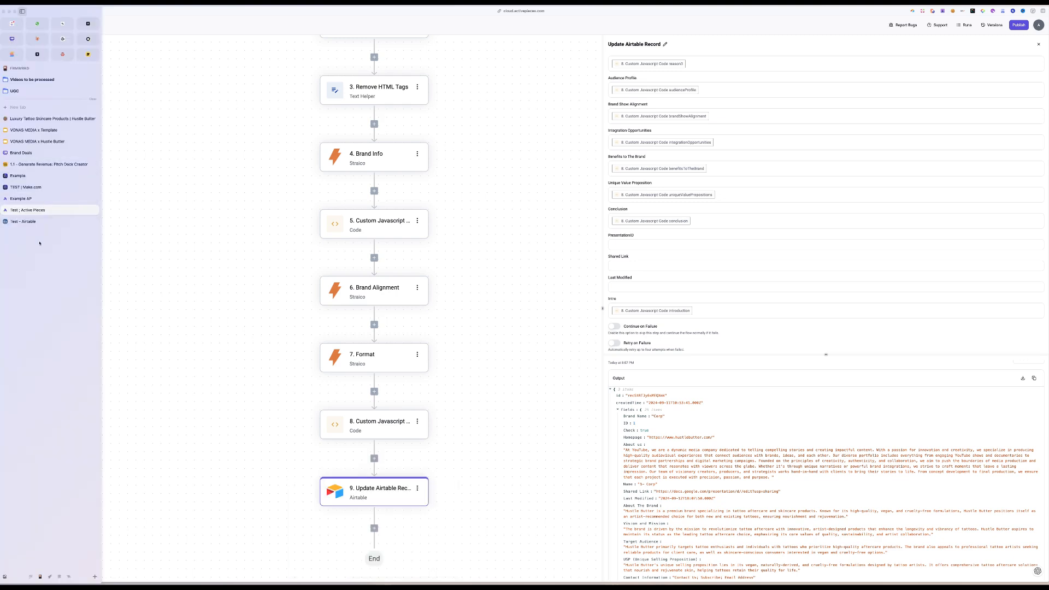
# Switch to the TEST scenario in Make and reposition its empty starting module on the canvas.
pyautogui.click(25, 186)
pyautogui.moveTo(434, 221); pyautogui.dragTo(323, 275)
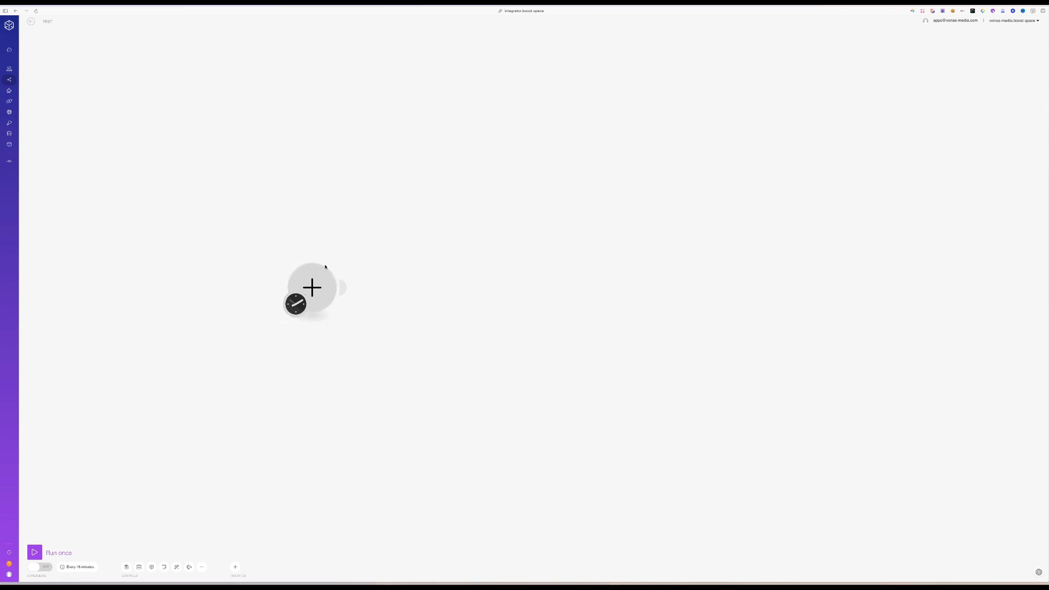
pyautogui.moveTo(323, 278); pyautogui.dragTo(294, 281)
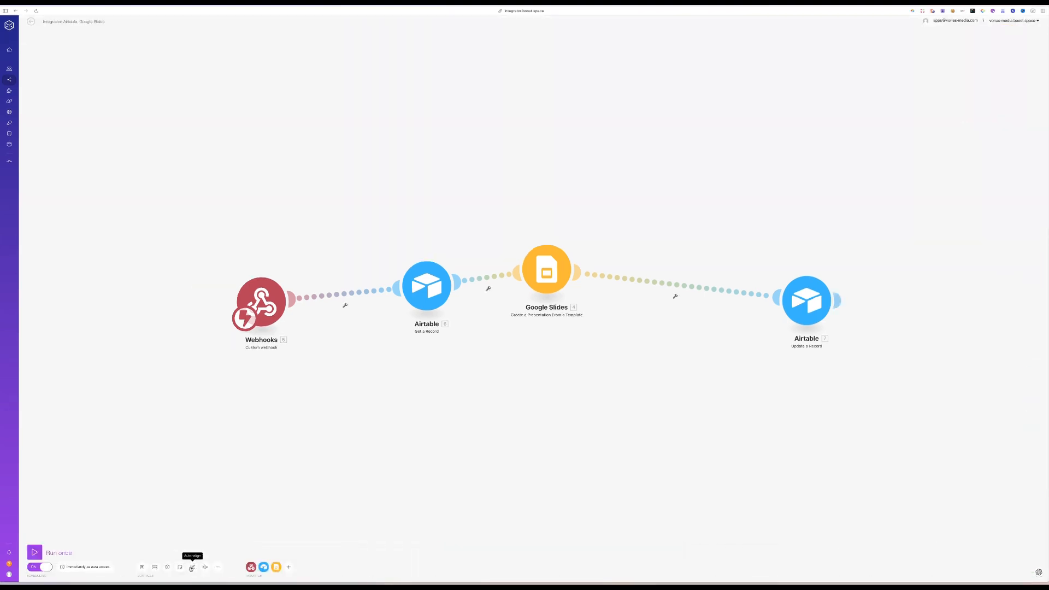
# Auto-align the Webhooks, Airtable and Google Slides modules in the Example scenario.
pyautogui.click(192, 568)
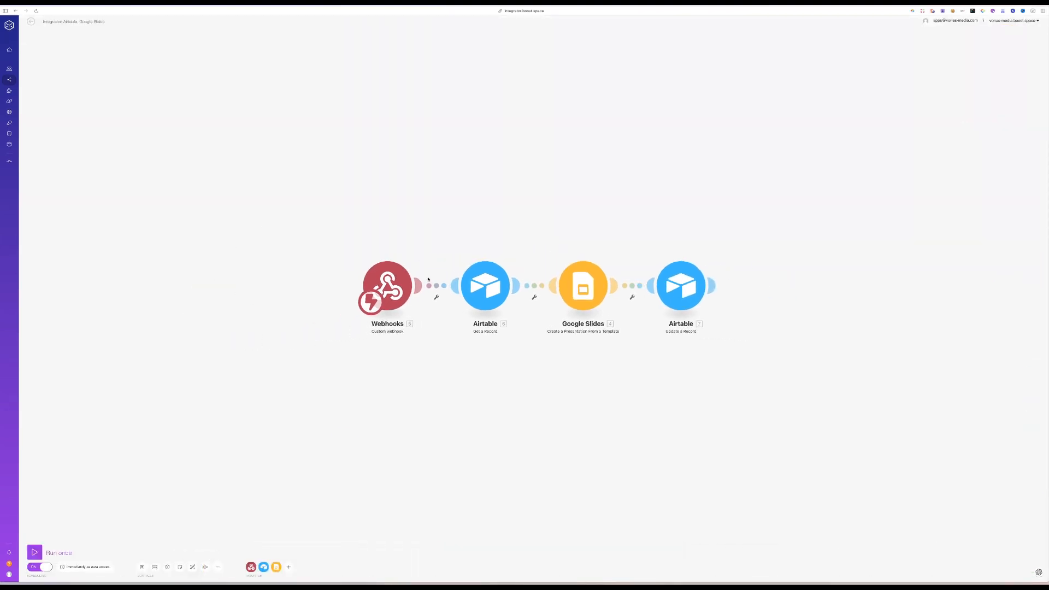
pyautogui.moveTo(3, 131)
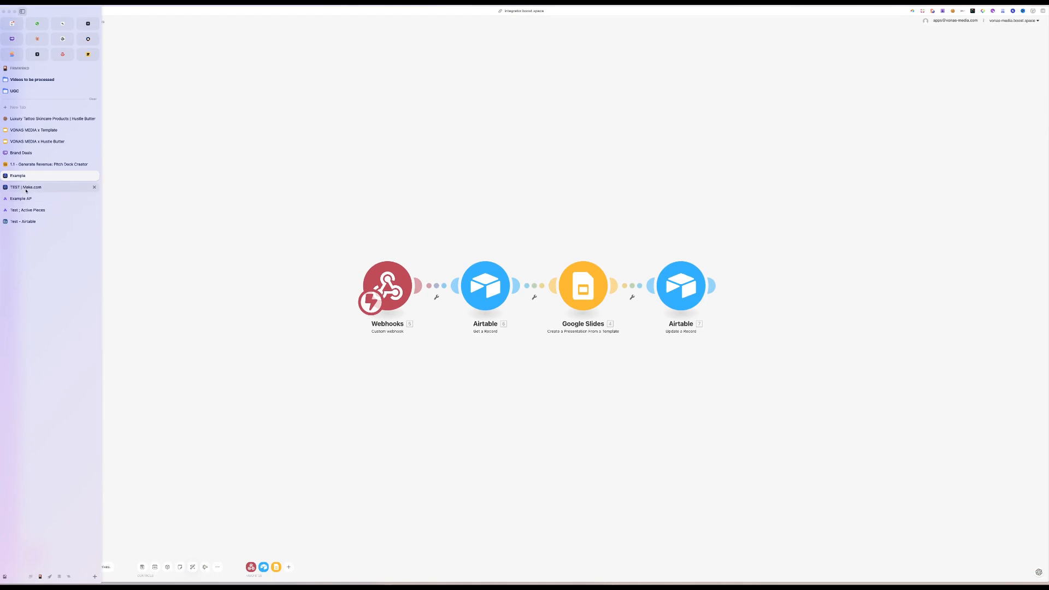
# Create a custom webhook named "Test Pitch Deck" in Make's TEST scenario and copy its webhook address.
pyautogui.click(24, 187)
pyautogui.click(284, 291)
pyautogui.click(345, 302)
pyautogui.click(413, 289)
pyautogui.tripleClick(465, 269)
pyautogui.write('Test p')
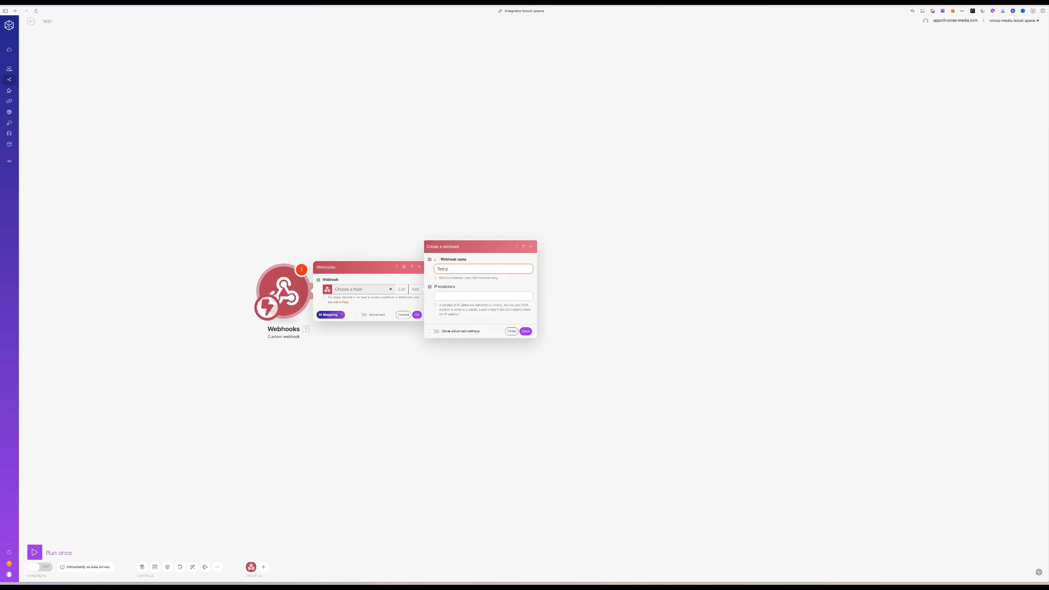
pyautogui.press('BackSpace')
pyautogui.write('P')
pyautogui.click(525, 331)
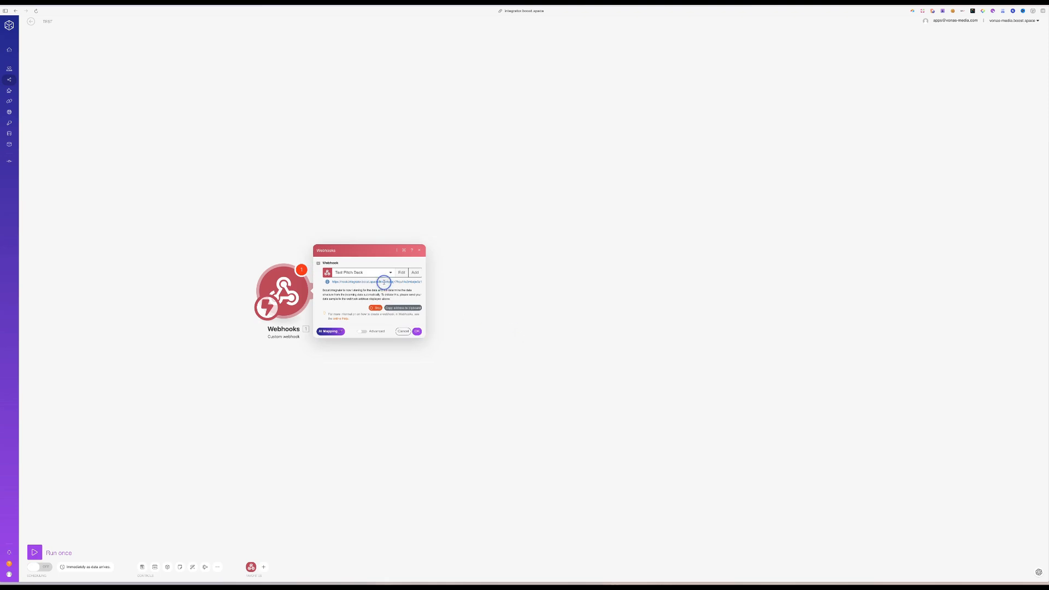
pyautogui.tripleClick(385, 281)
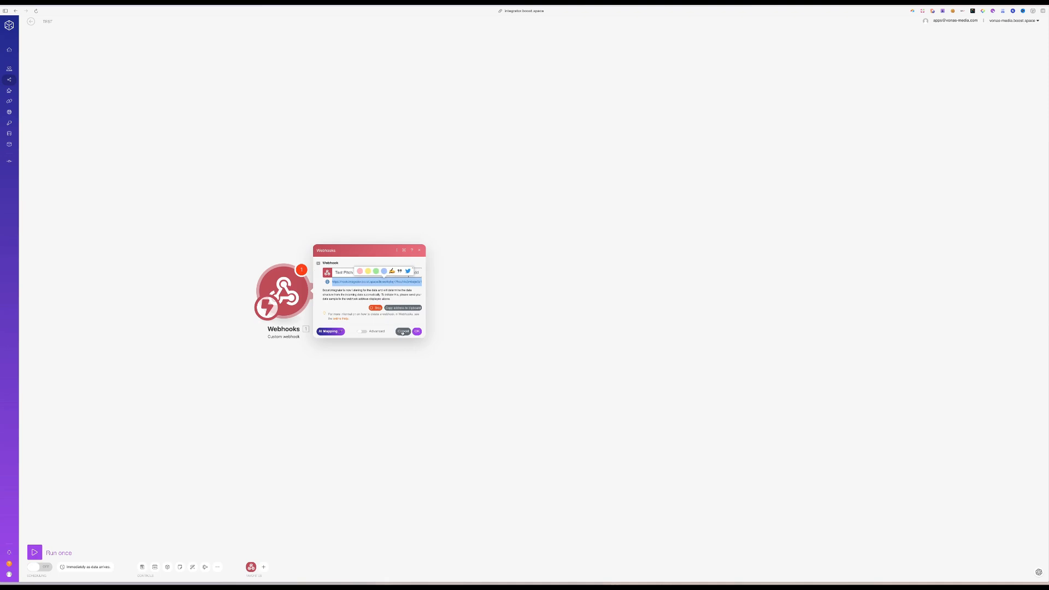
pyautogui.tripleClick(396, 283)
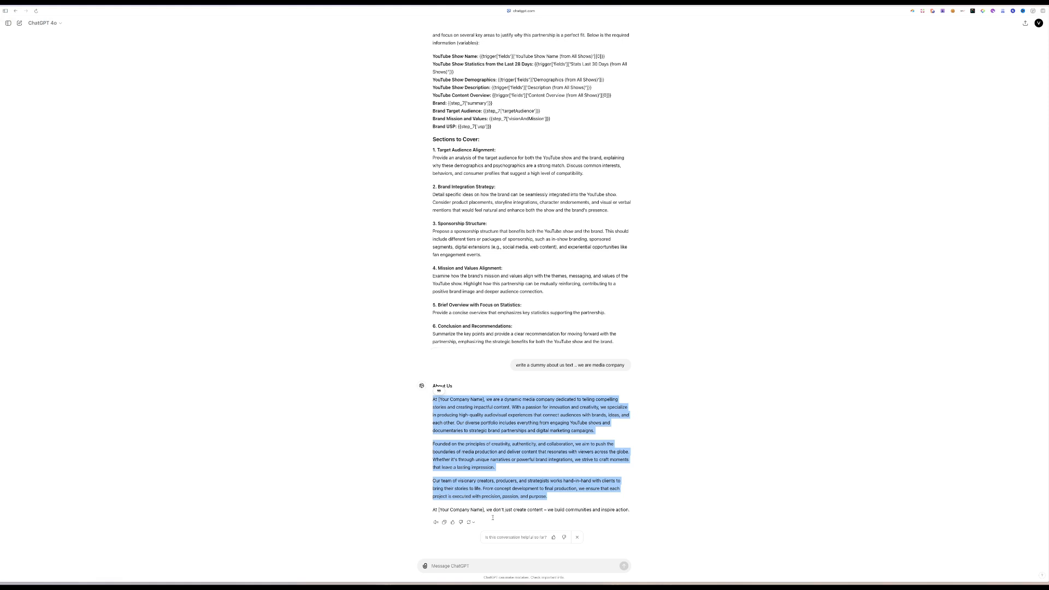
# Ask ChatGPT to write an Airtable script that uses the copied webhook address and sends just the record ID.
pyautogui.click(436, 566)
pyautogui.write('wirte a script for airtable')
pyautogui.hotkey('shift', 'Return')
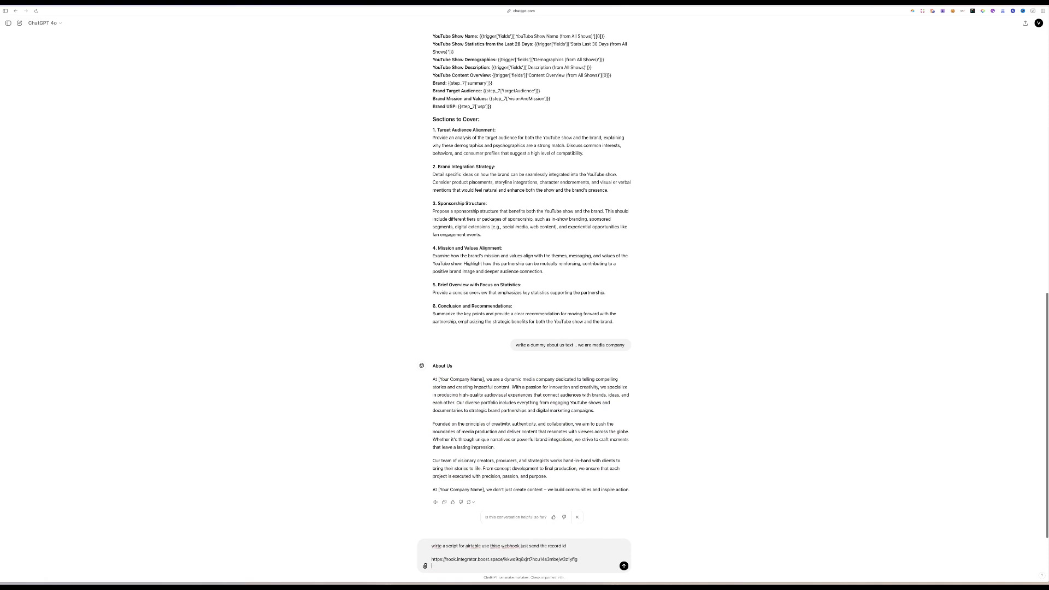
pyautogui.hotkey('shift', 'Return')
pyautogui.hotkey('shift', 'Return')
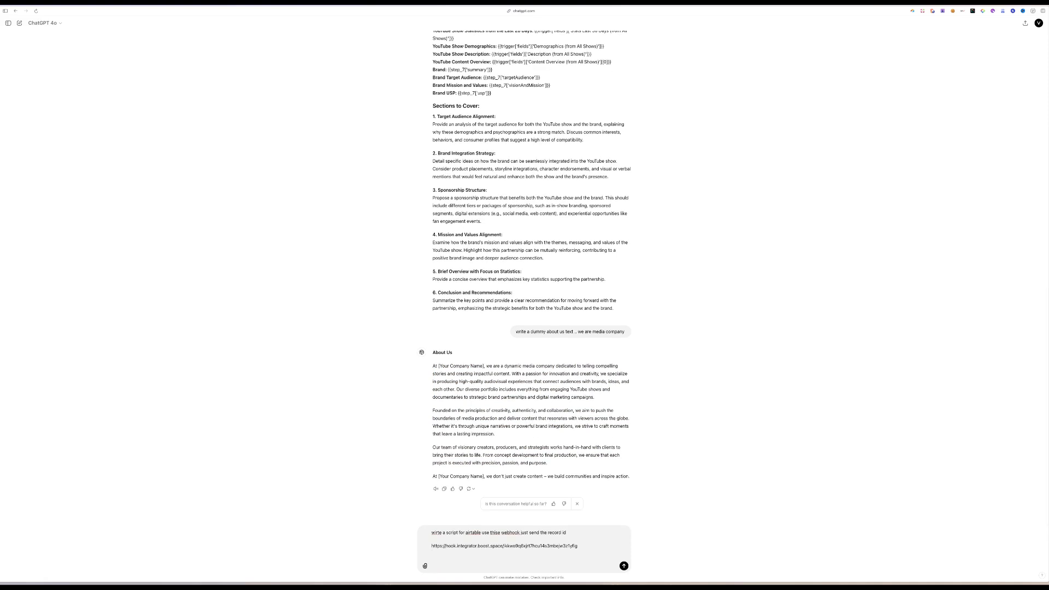
pyautogui.press('Return')
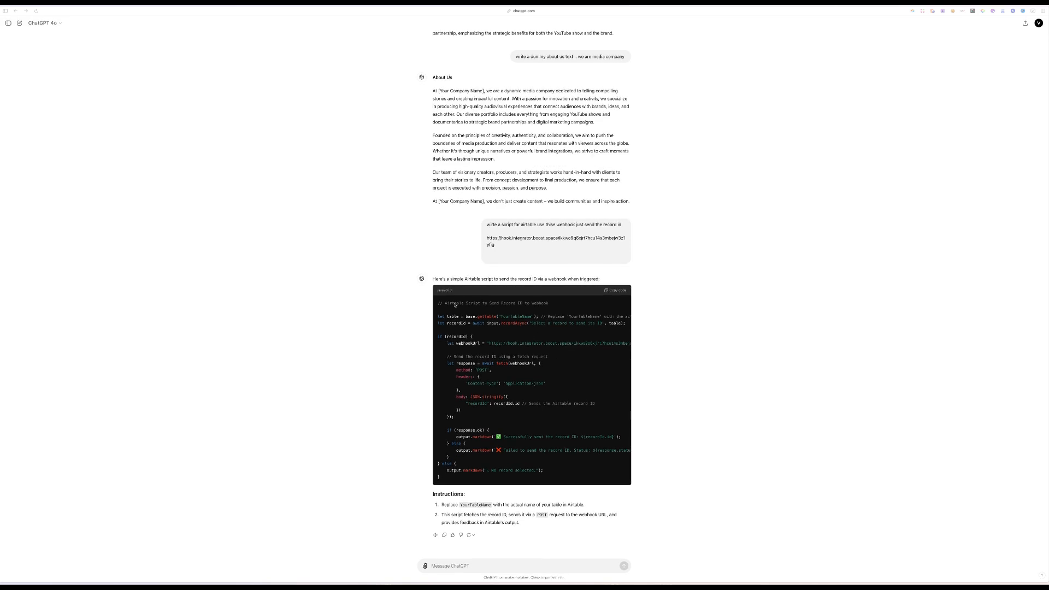
pyautogui.moveTo(572, 451); pyautogui.dragTo(466, 304)
pyautogui.click(465, 305)
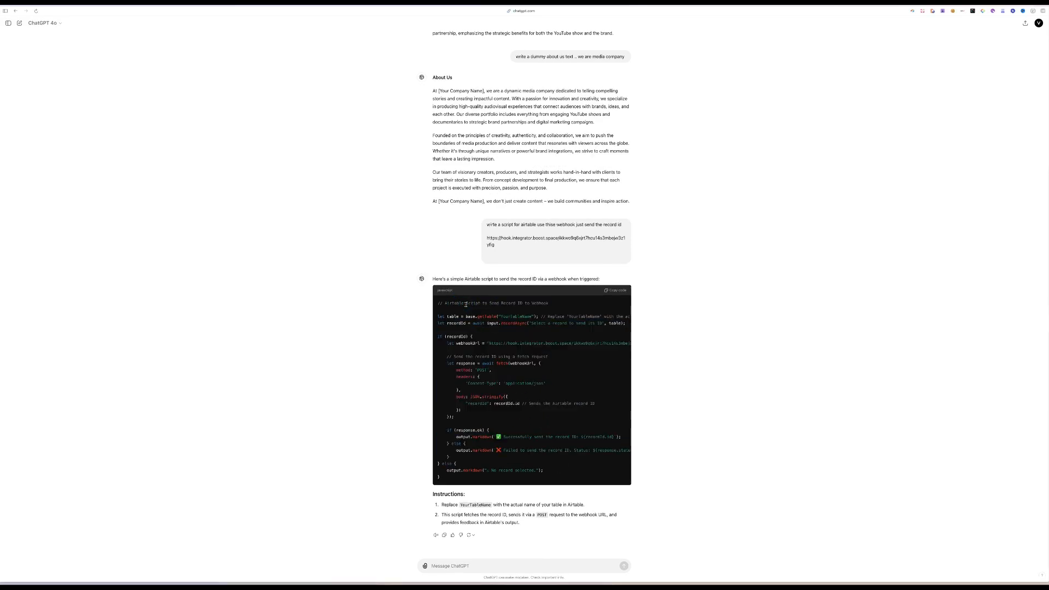
# Switch to the Brand Deals board and copy the entire script that posts an Airtable record to the webhook.
pyautogui.hotkey('ctrl', 'Tab')
pyautogui.scroll(5, 374, 255)
pyautogui.scroll(-1, 372, 254)
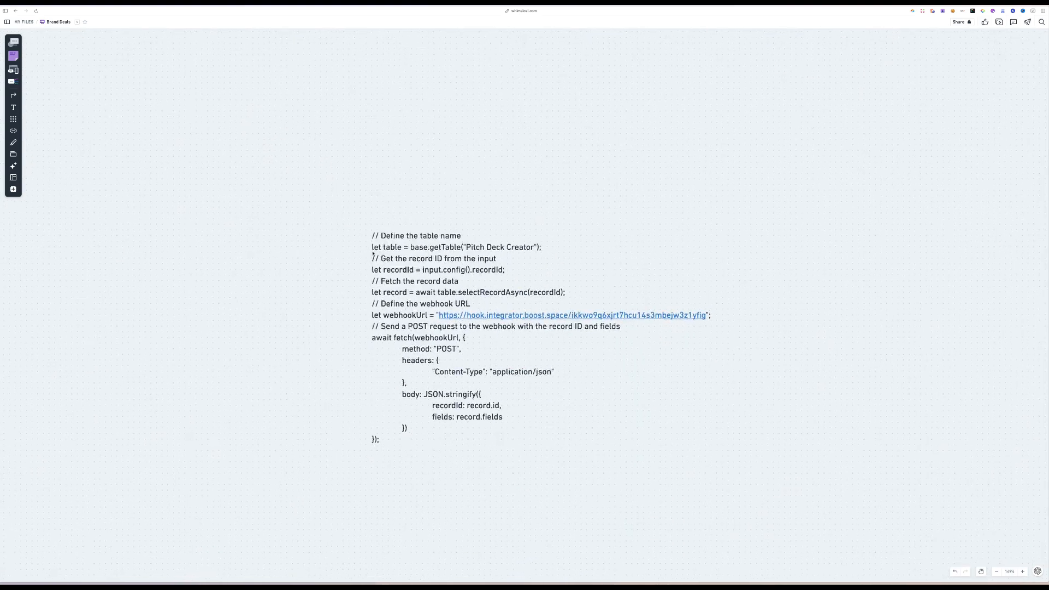
pyautogui.hscroll(3, 375, 254)
pyautogui.moveTo(559, 188); pyautogui.dragTo(24, 494)
pyautogui.hscroll(-1, 272, 506)
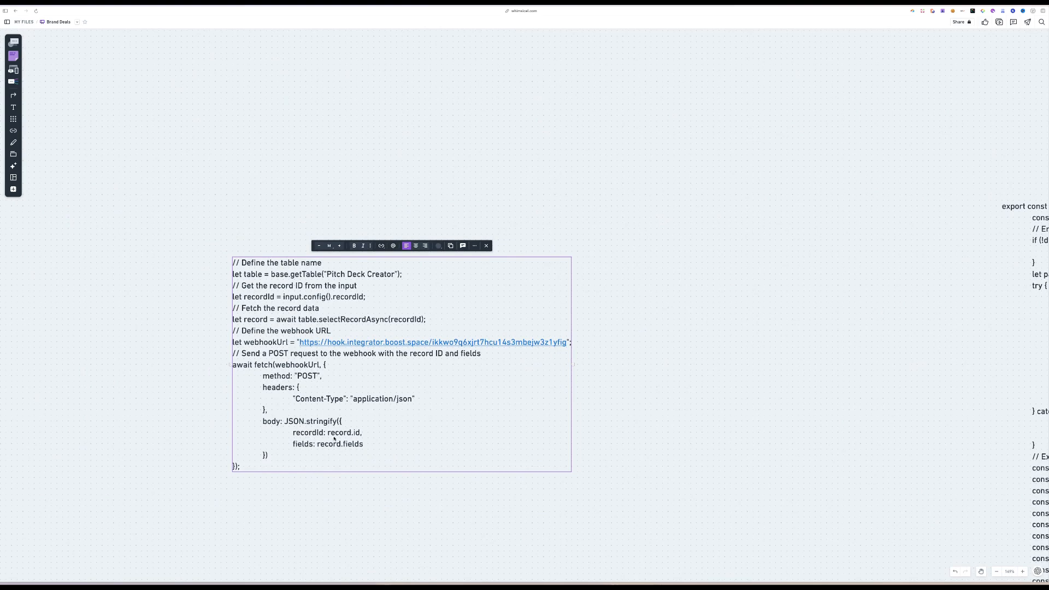
pyautogui.click(287, 458)
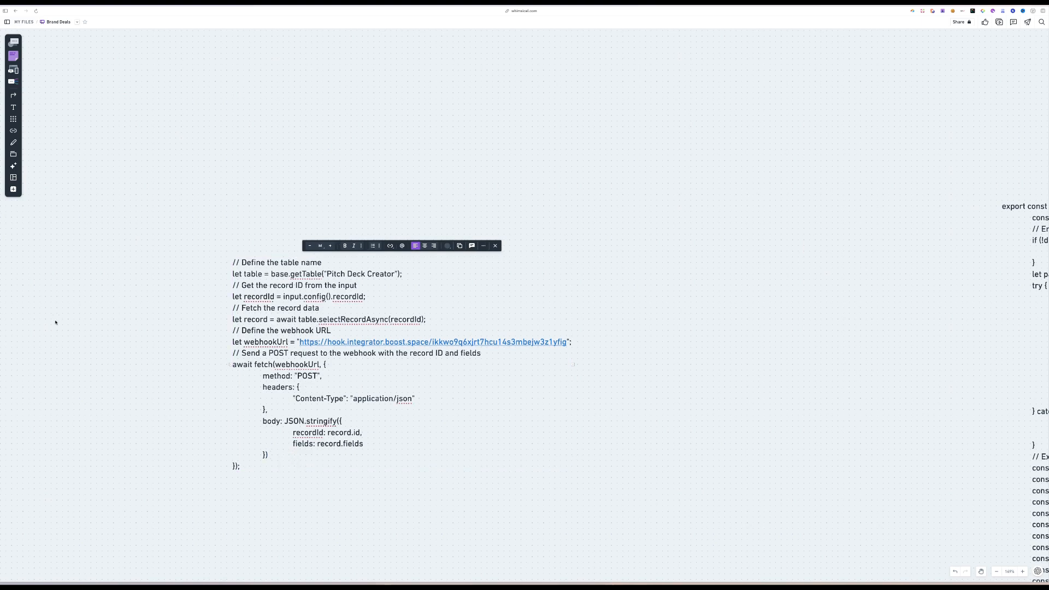
pyautogui.moveTo(256, 470); pyautogui.dragTo(235, 263)
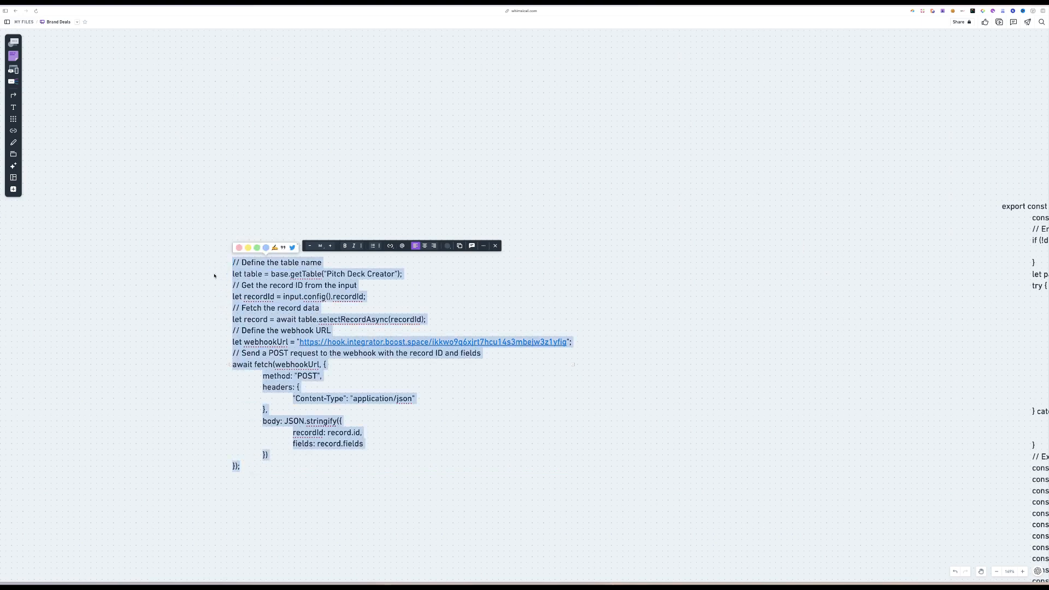
# Switch to the Slides Creator table in Airtable and move the Intro field in front of Conclusion.
pyautogui.moveTo(3, 187)
pyautogui.click(33, 164)
pyautogui.click(188, 29)
pyautogui.click(655, 170)
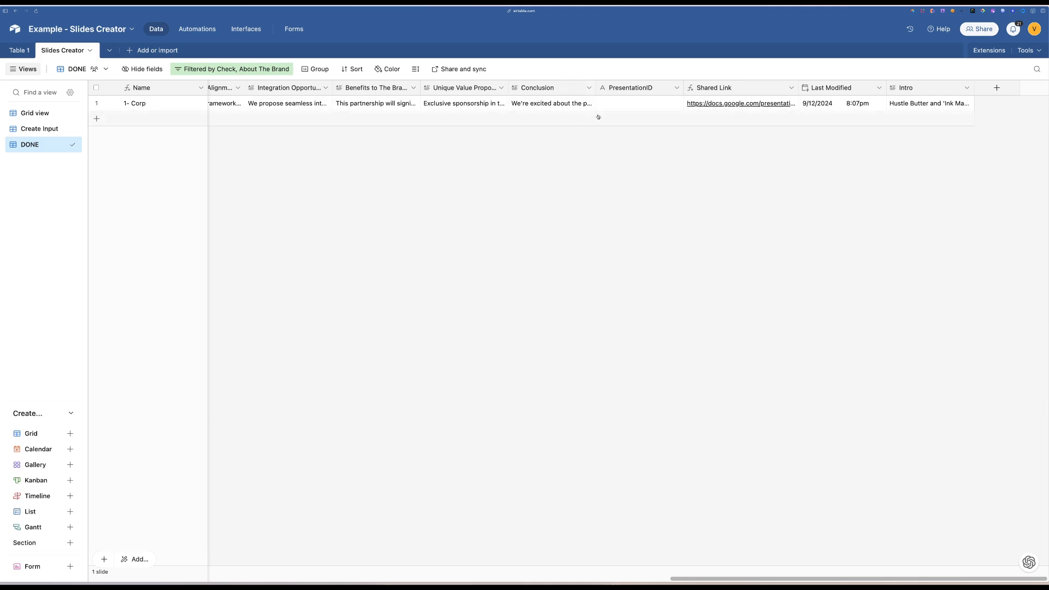
pyautogui.hscroll(-3, 610, 102)
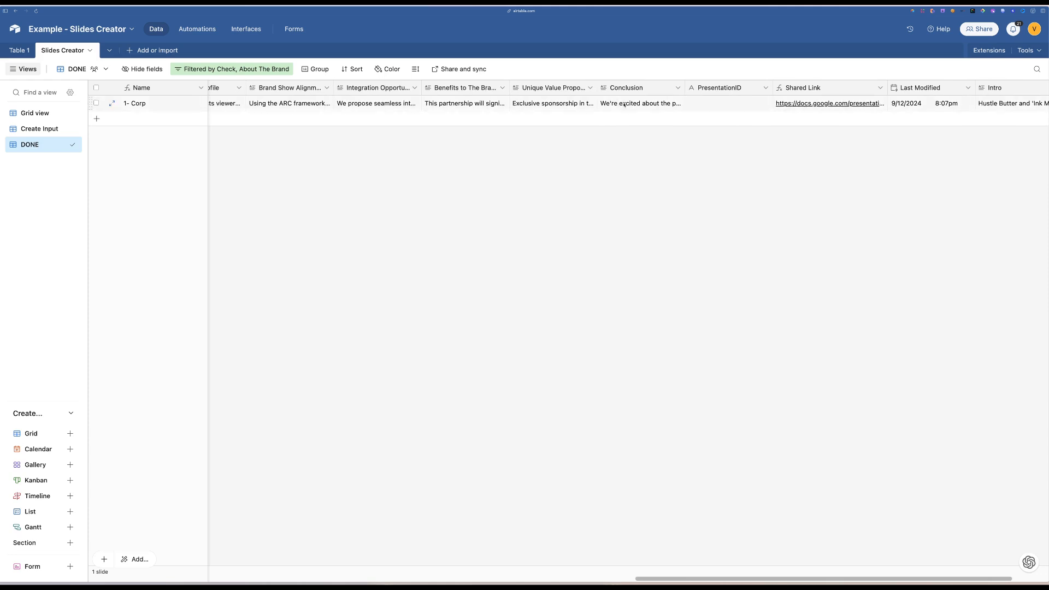
pyautogui.hscroll(3, 625, 104)
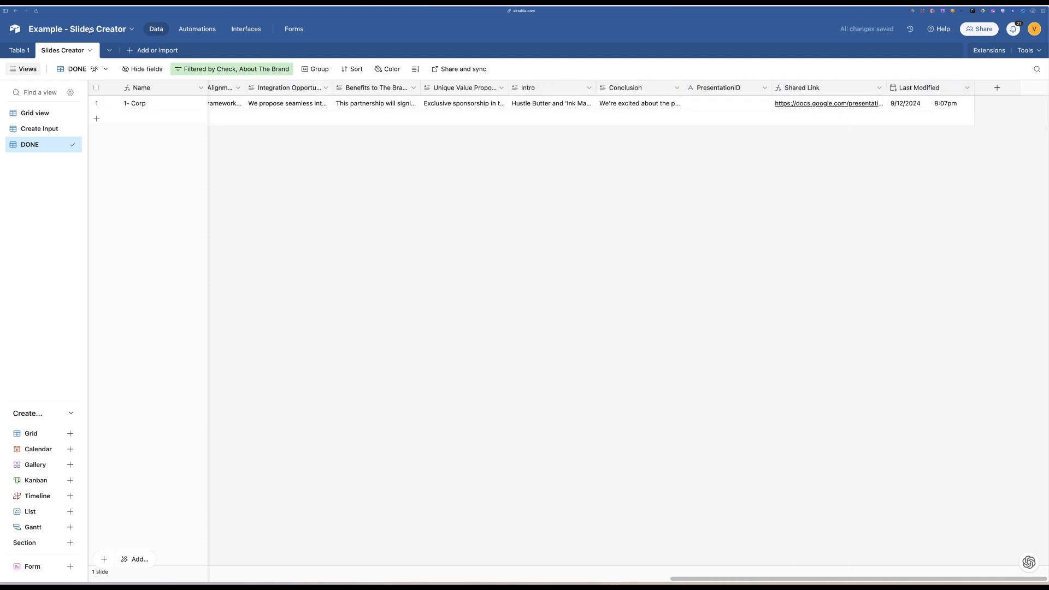
# Set Automation 1's trigger to the Slides Creator table with the condition that Conclusion is not empty.
pyautogui.click(195, 29)
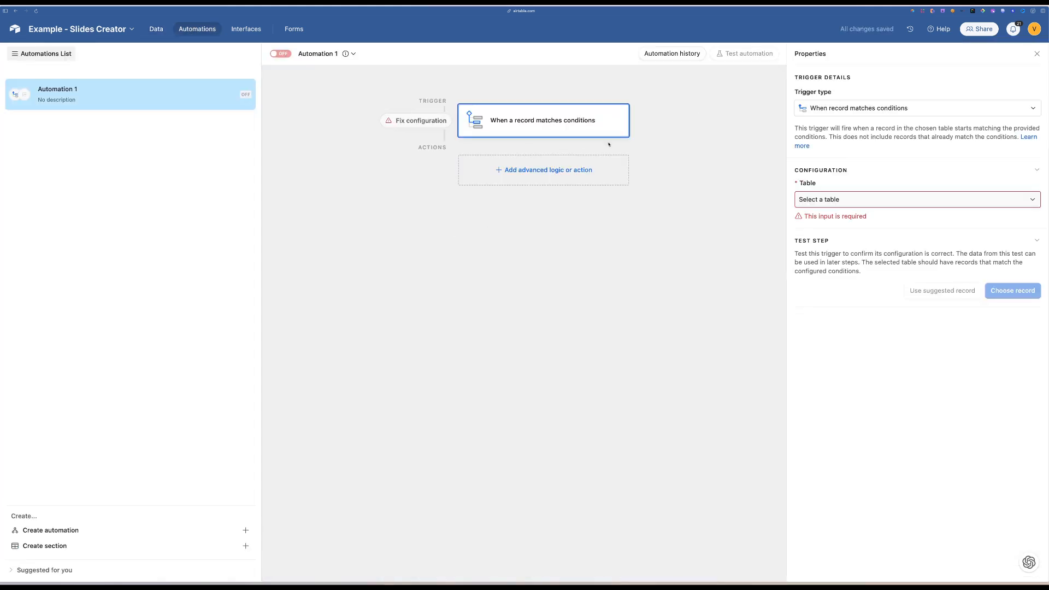
pyautogui.click(876, 199)
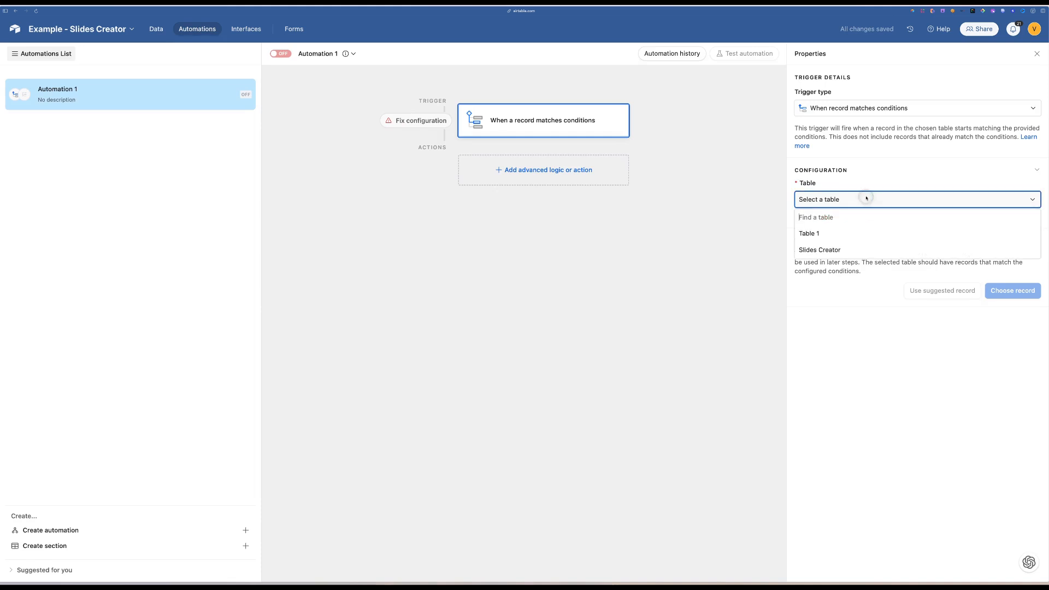
pyautogui.click(816, 250)
pyautogui.click(844, 239)
pyautogui.write('c')
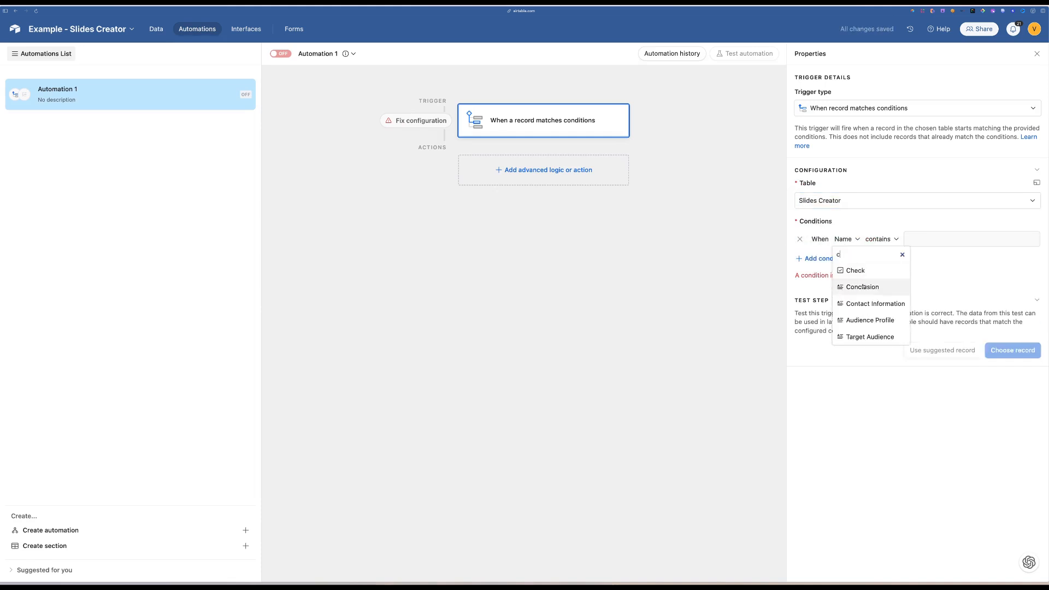
pyautogui.click(863, 287)
pyautogui.click(896, 239)
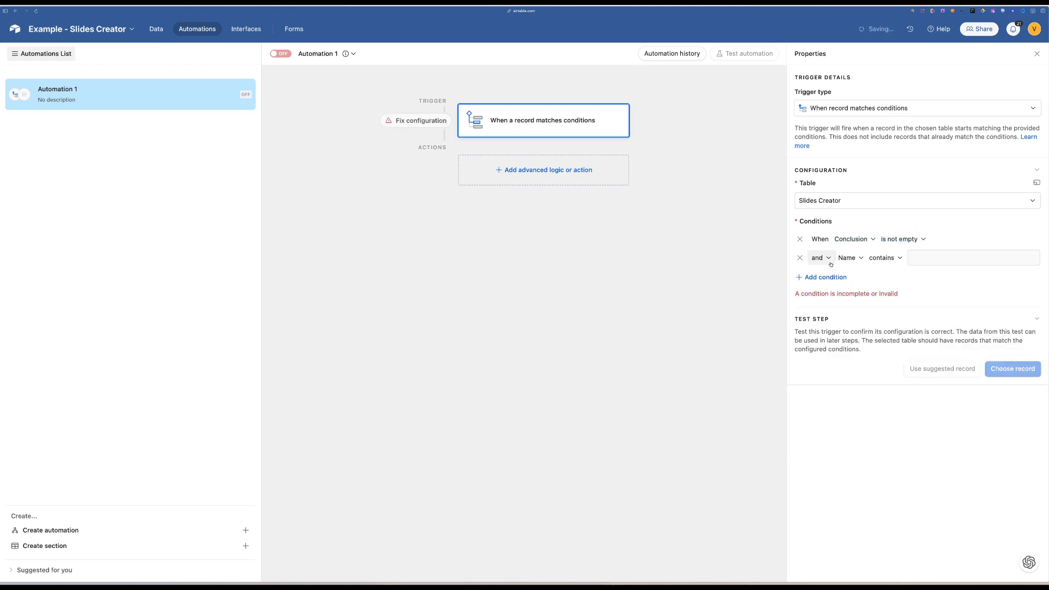
# Set the trigger's second condition to PresentationID is empty and view the records available for testing.
pyautogui.click(844, 257)
pyautogui.click(870, 342)
pyautogui.click(909, 259)
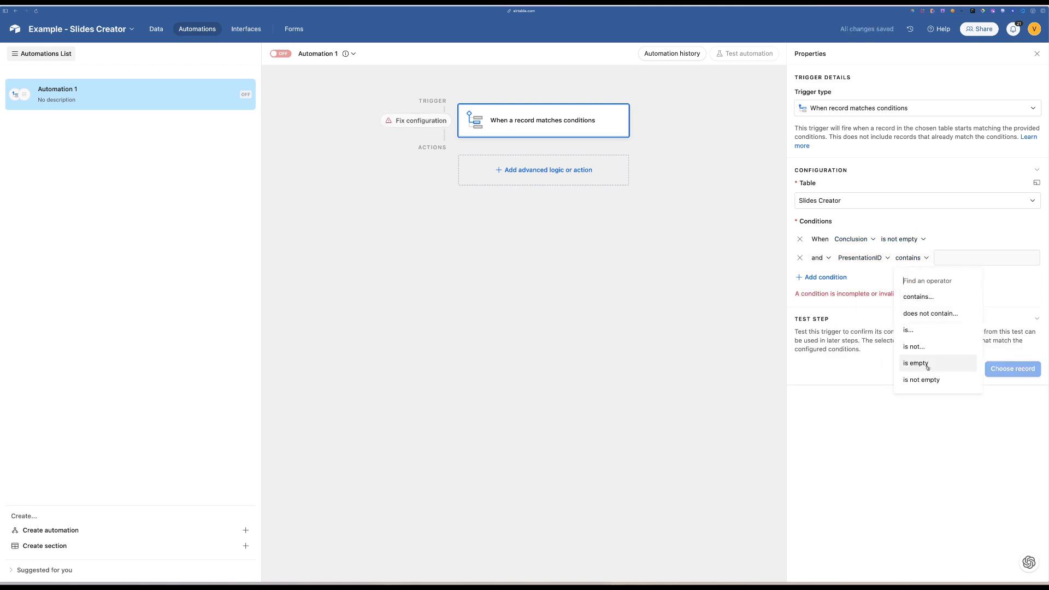
pyautogui.click(926, 364)
pyautogui.click(1014, 356)
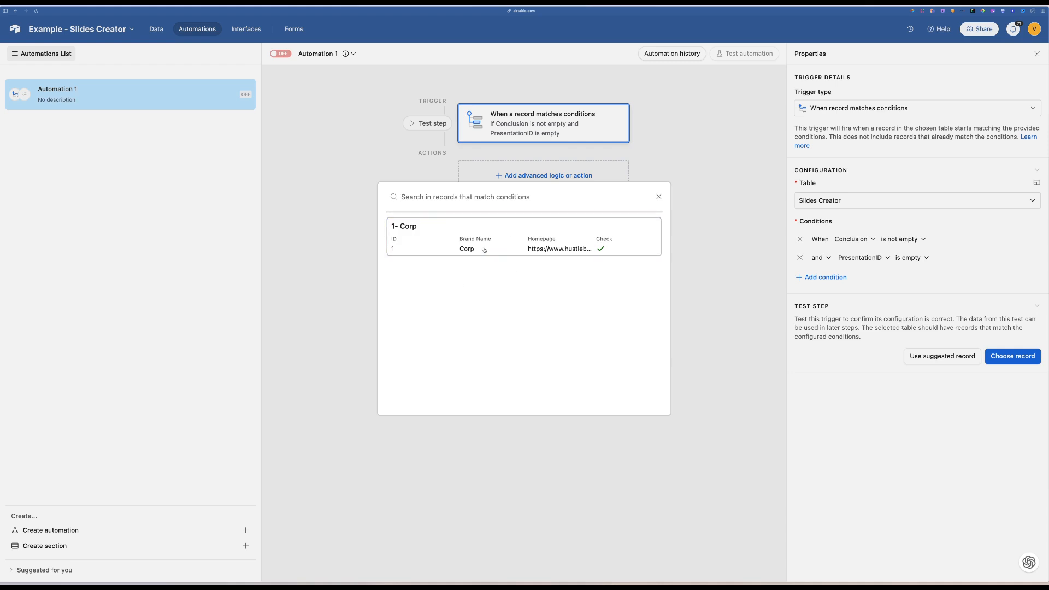
pyautogui.click(658, 196)
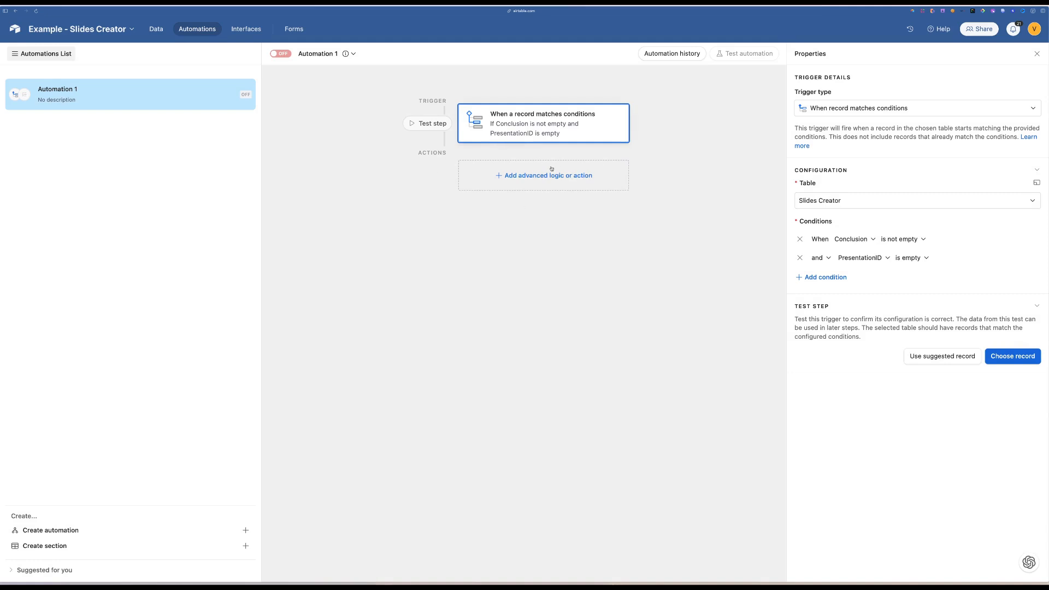
# Add a Run script action to Automation 1 containing the copied webhook script.
pyautogui.click(523, 176)
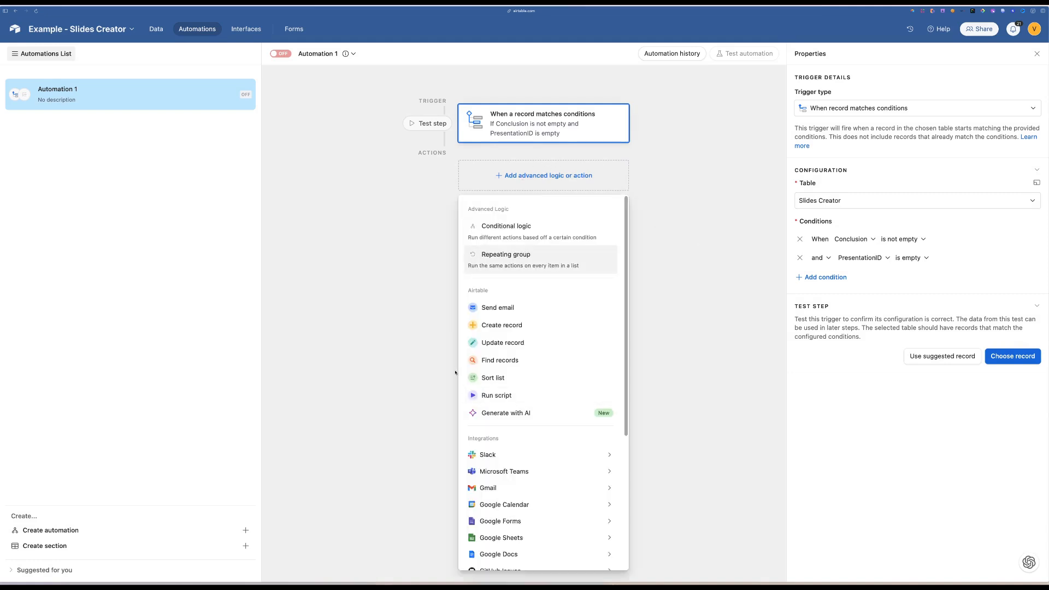
pyautogui.click(497, 393)
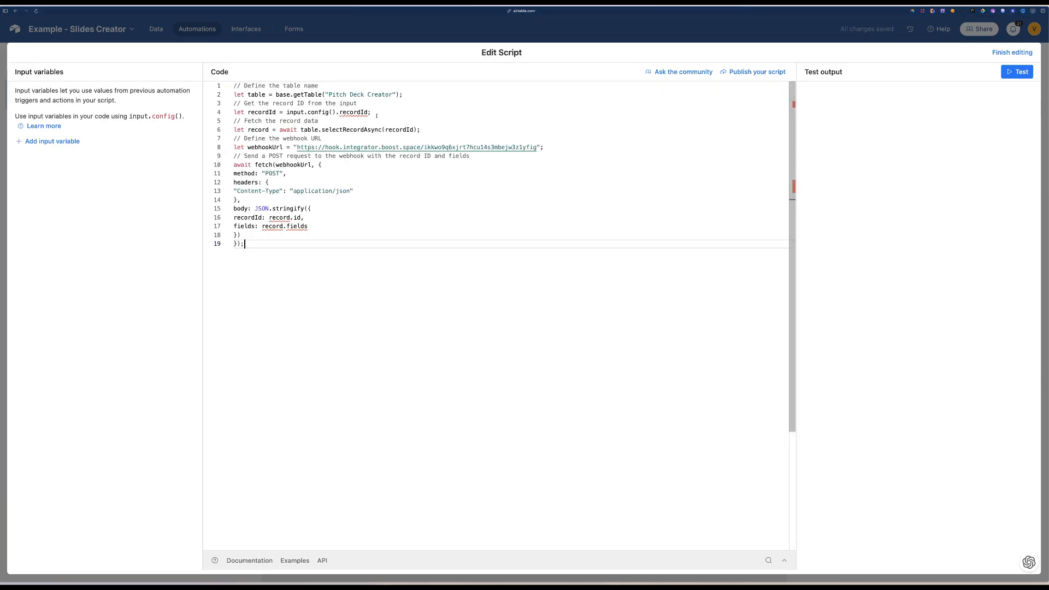
pyautogui.moveTo(392, 95); pyautogui.dragTo(329, 95)
pyautogui.click(347, 34)
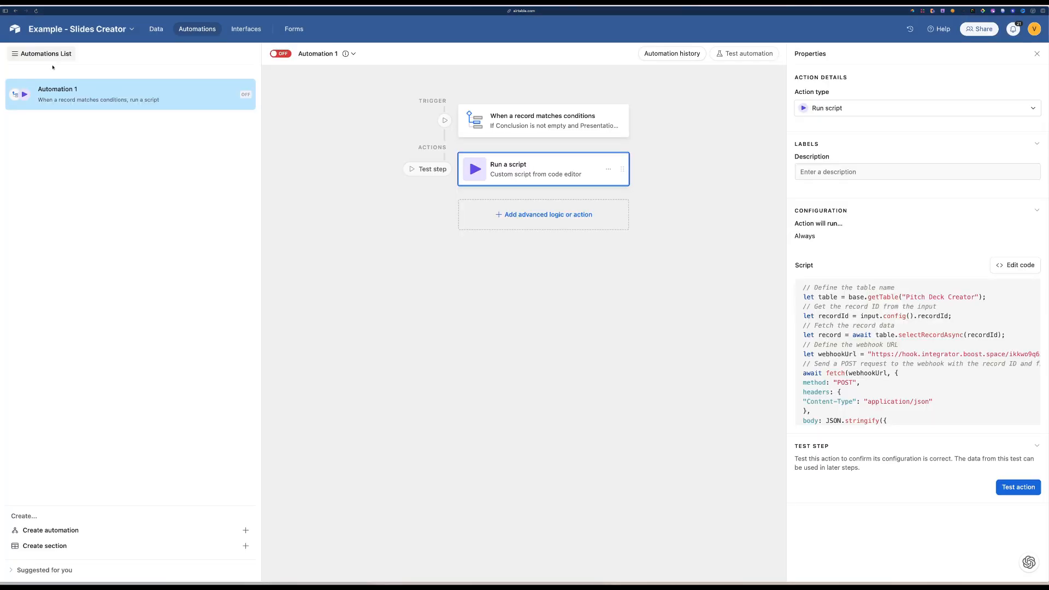
# Replace the table name in the script's getTable call with "Slides Creator".
pyautogui.click(156, 29)
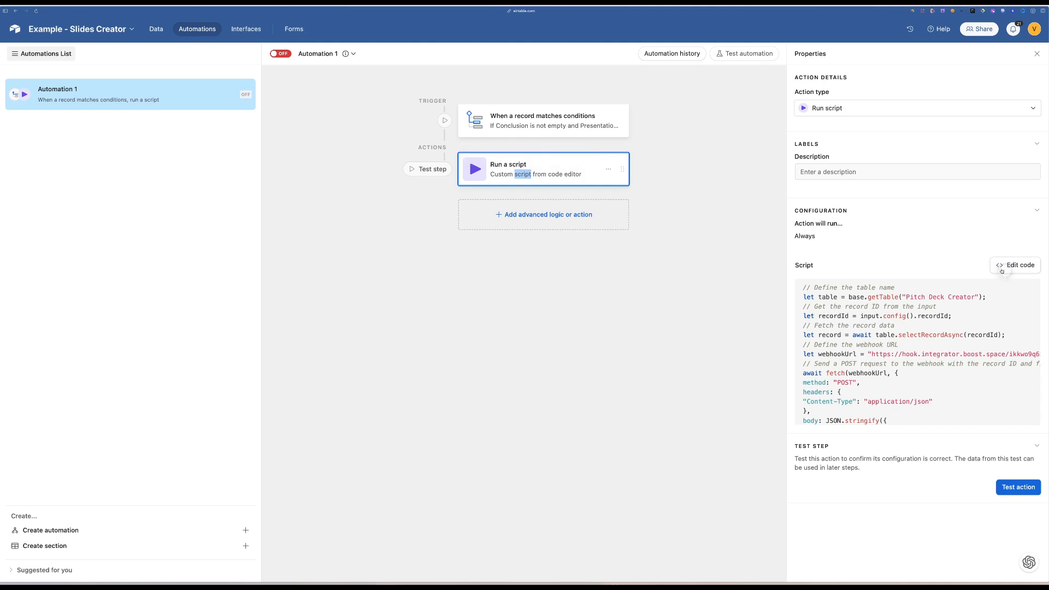
pyautogui.click(1015, 265)
pyautogui.moveTo(392, 94); pyautogui.dragTo(329, 95)
pyautogui.write('Slides Creator')
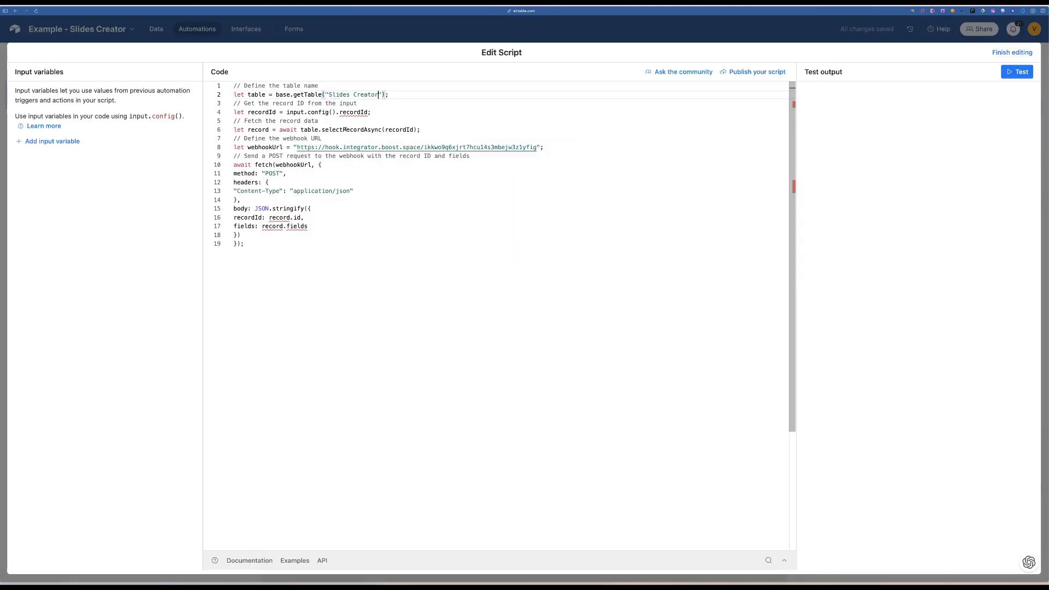
# Add an input variable named recordId to the script, with the trigger's Airtable record ID as its value.
pyautogui.click(69, 141)
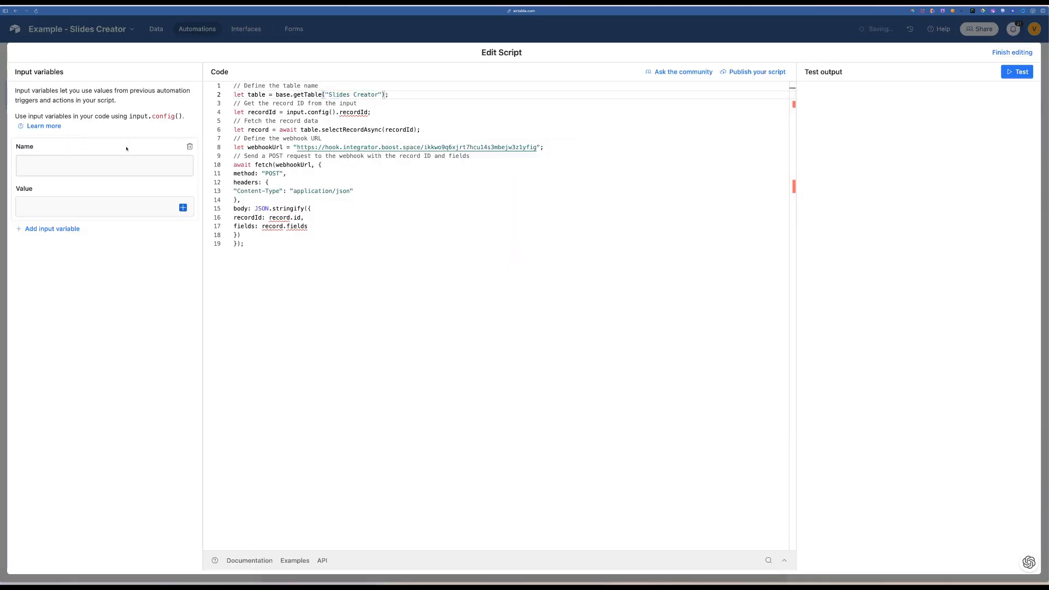
pyautogui.doubleClick(357, 111)
pyautogui.hotkey('ctrl', 'c')
pyautogui.click(42, 165)
pyautogui.hotkey('ctrl', 'v')
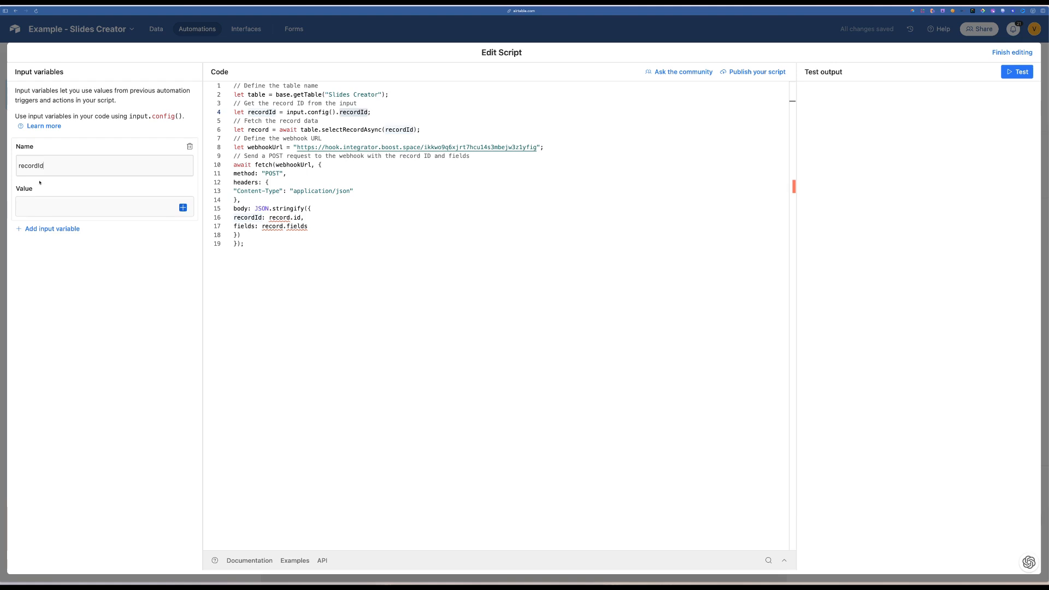
pyautogui.click(183, 207)
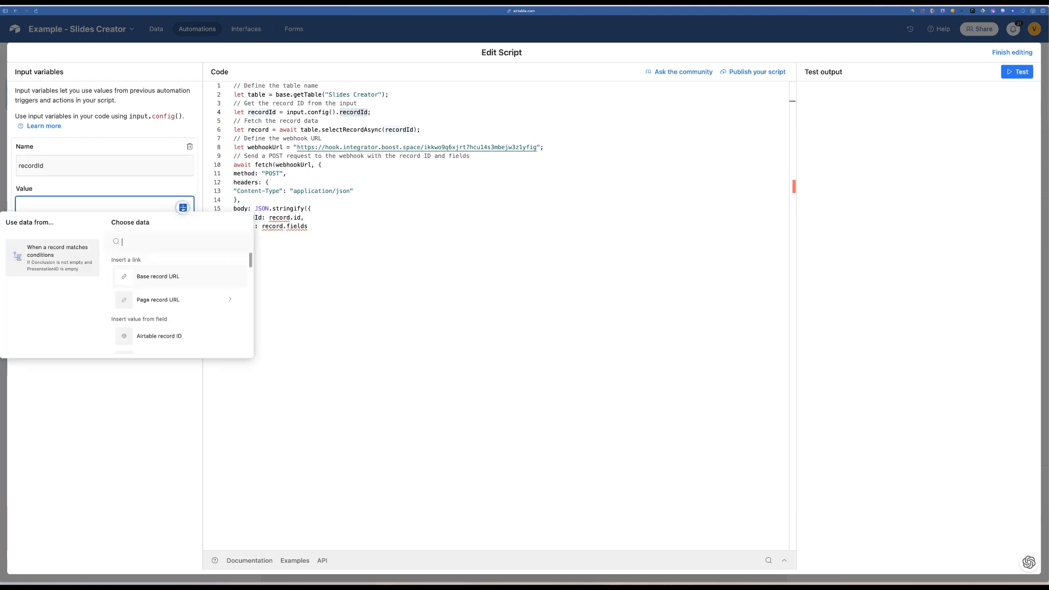
pyautogui.click(164, 335)
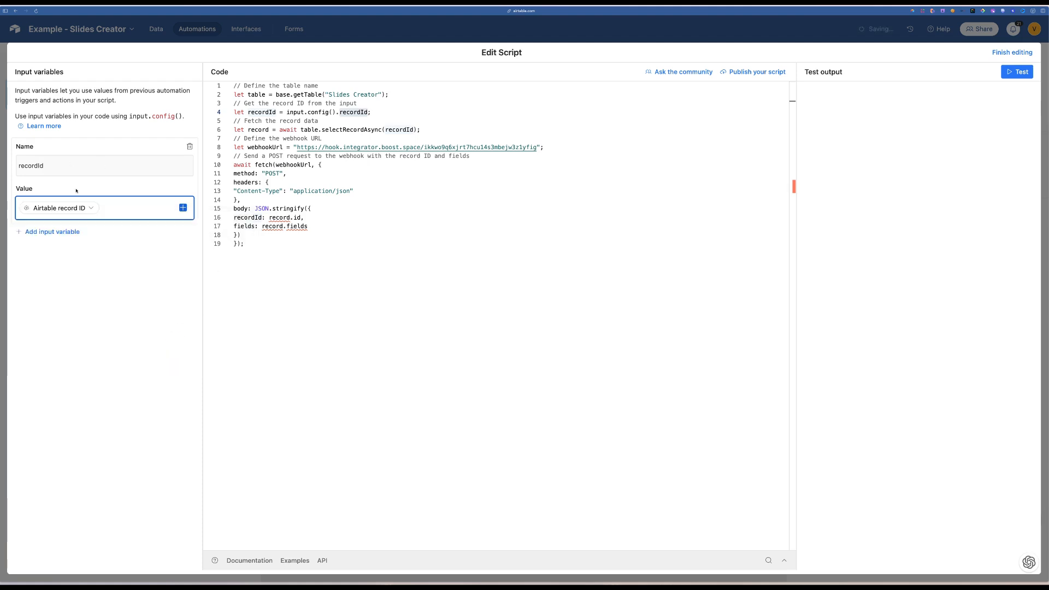
# Test the script and check the record ID received by the webhook in Make's TEST scenario.
pyautogui.click(1017, 72)
pyautogui.press('Return')
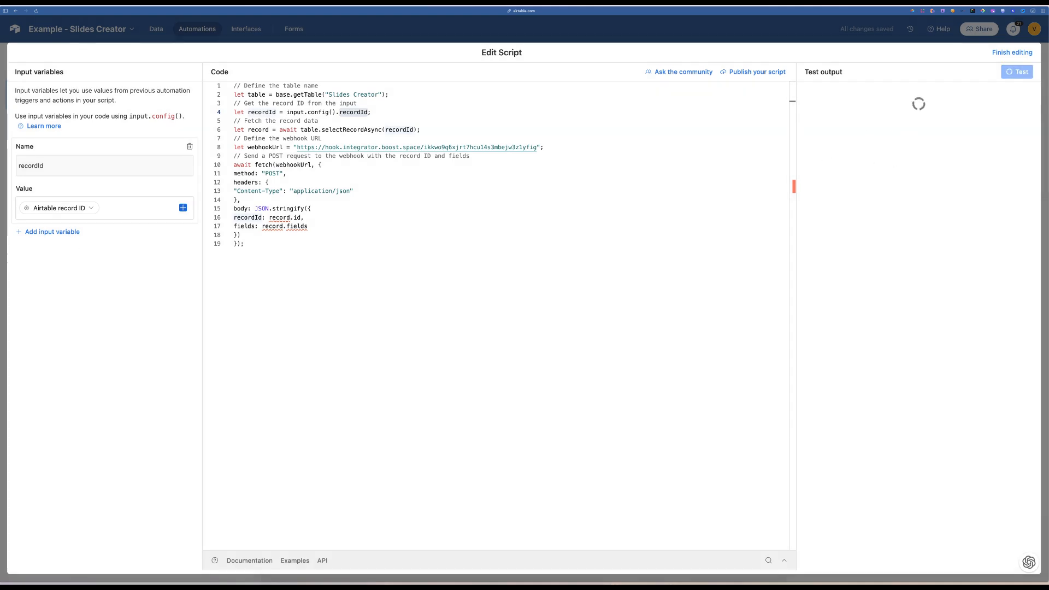
pyautogui.click(28, 202)
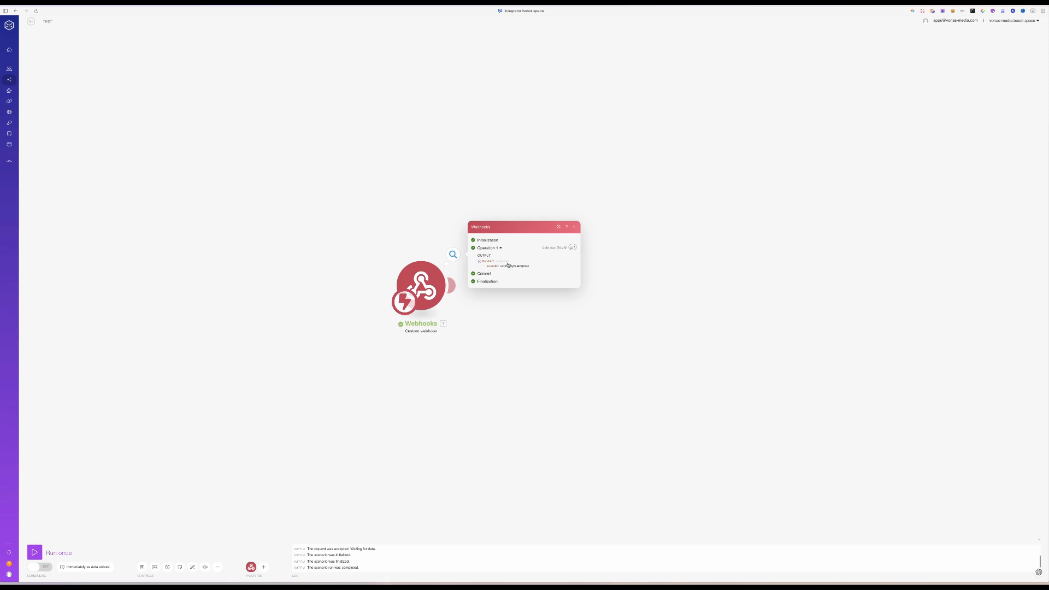
pyautogui.moveTo(501, 266); pyautogui.dragTo(545, 264)
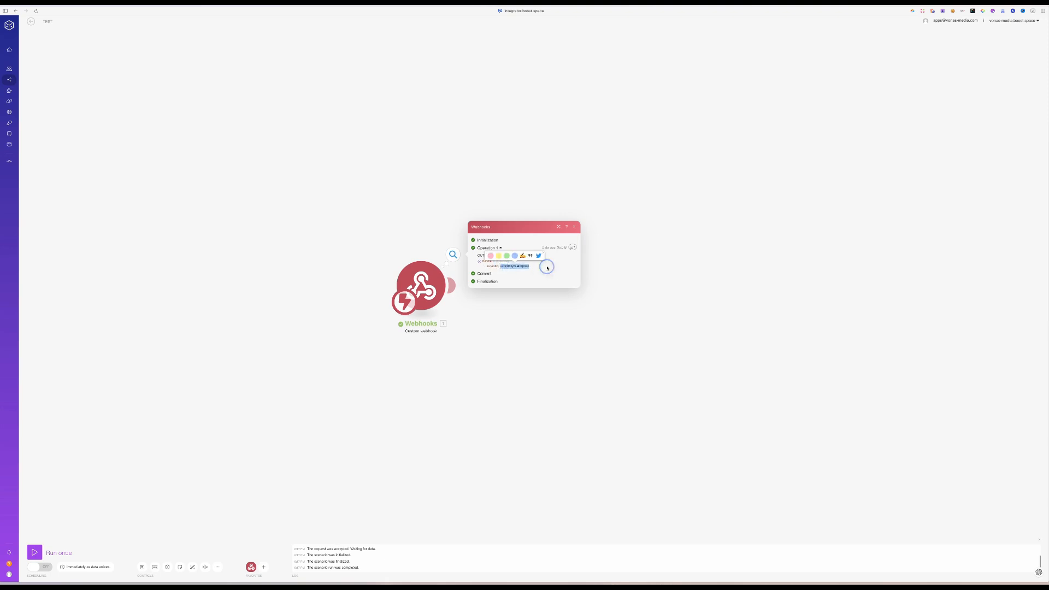
# Close the webhook output and move the Webhooks module up and to the left on the canvas.
pyautogui.click(632, 342)
pyautogui.moveTo(416, 275); pyautogui.dragTo(274, 243)
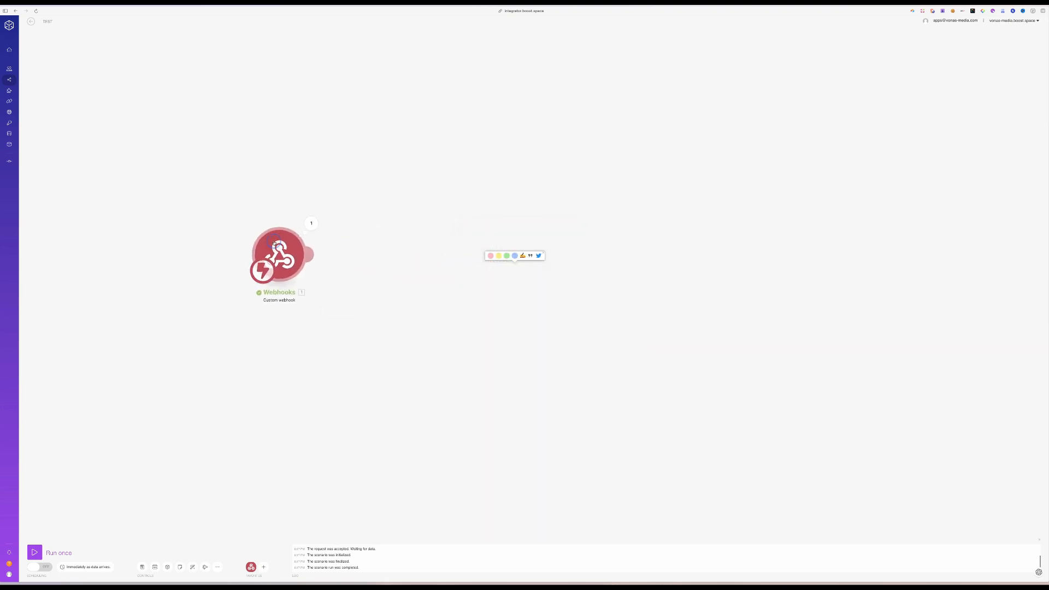
# Add an Airtable Get a Record module after the webhook, using the Example - Slides Creator base, Slides Creator table and the webhook's recordId.
pyautogui.click(310, 254)
pyautogui.click(428, 237)
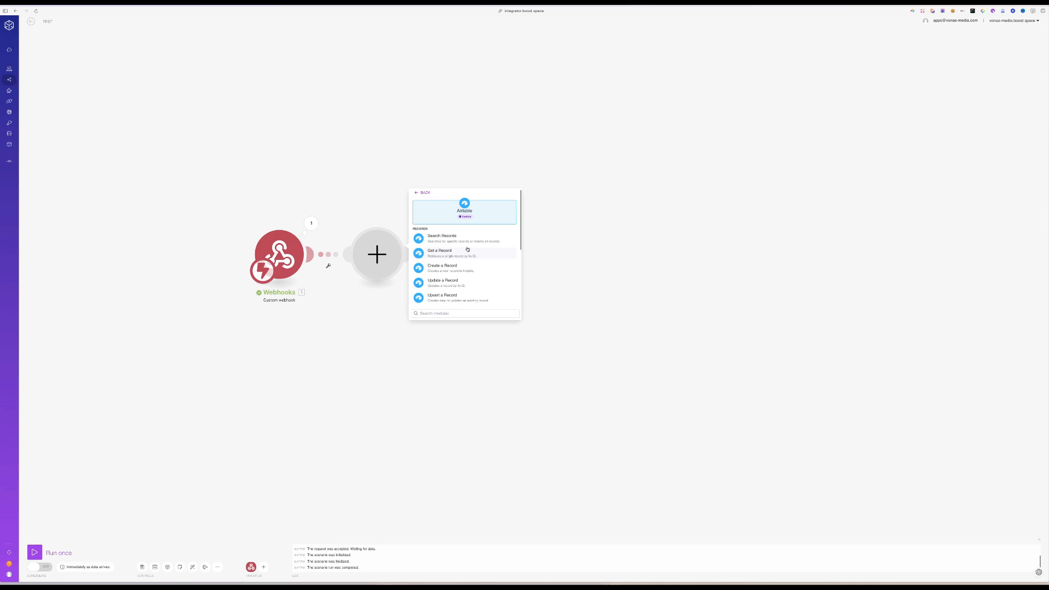
pyautogui.click(462, 250)
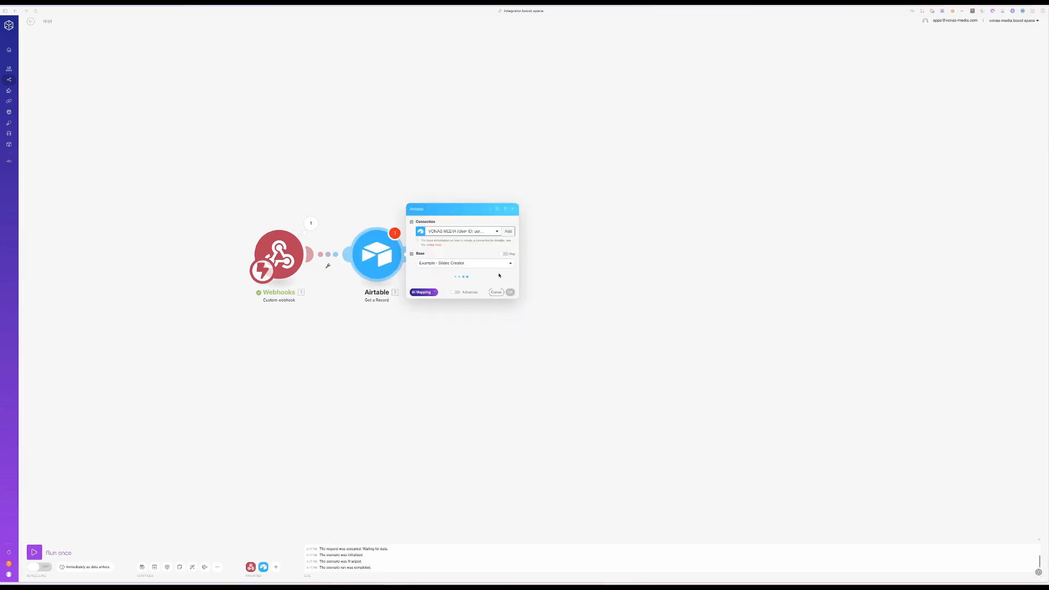
pyautogui.click(442, 283)
pyautogui.click(438, 300)
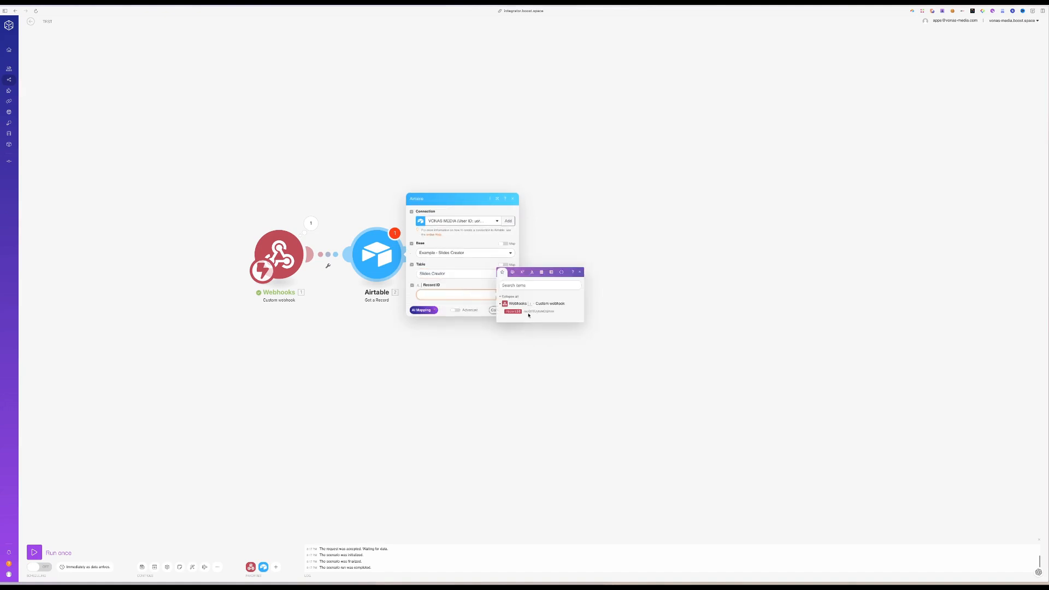
pyautogui.click(223, 460)
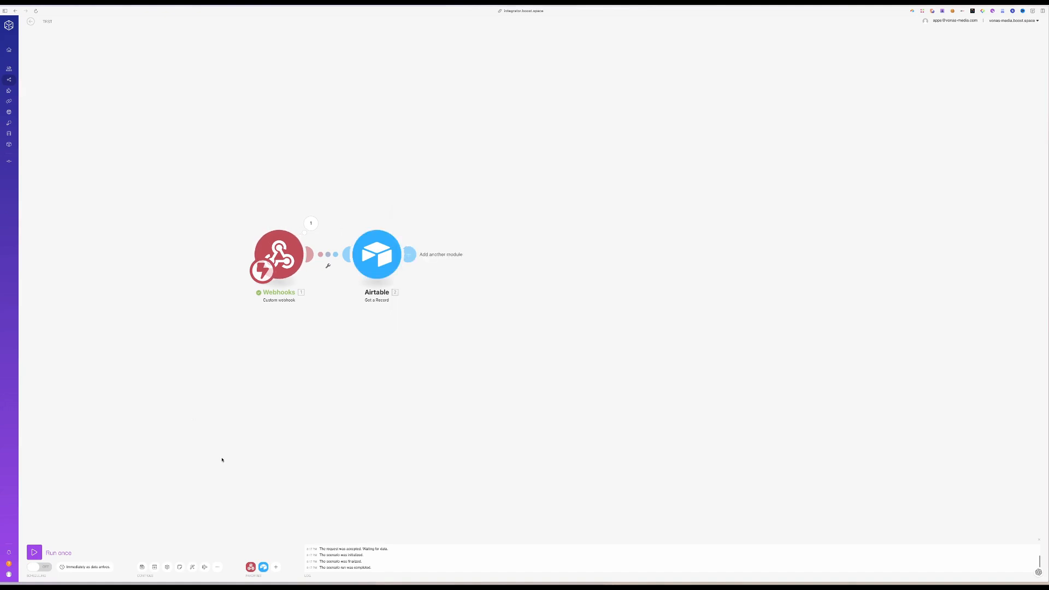
# Run the scenario once, trigger it from Airtable's script, and check the record data returned by the Get a Record module.
pyautogui.click(37, 553)
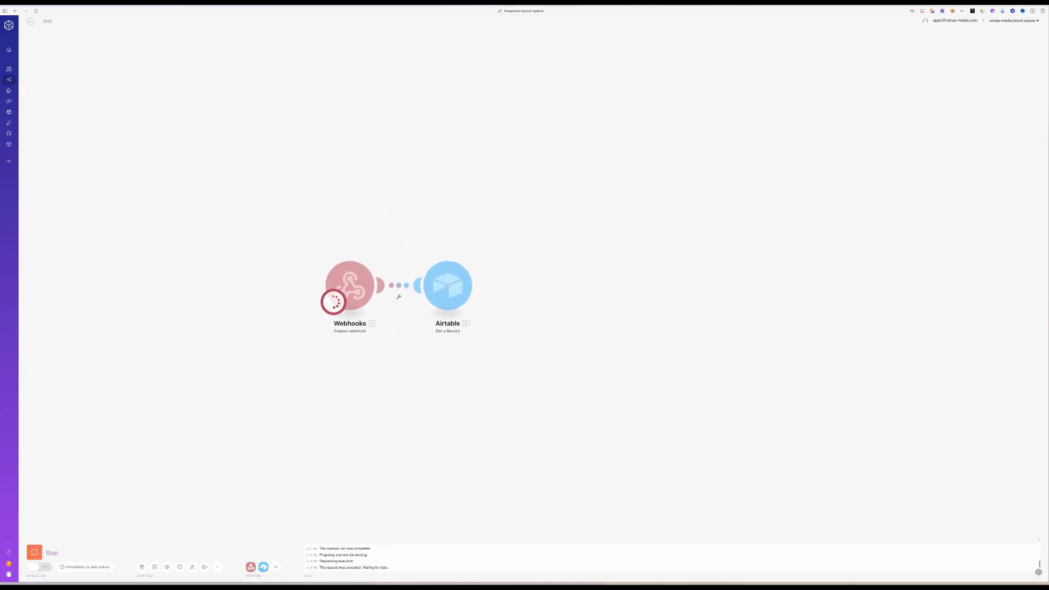
pyautogui.click(44, 109)
pyautogui.click(1009, 522)
pyautogui.moveTo(22, 211)
pyautogui.moveTo(24, 188); pyautogui.dragTo(24, 224)
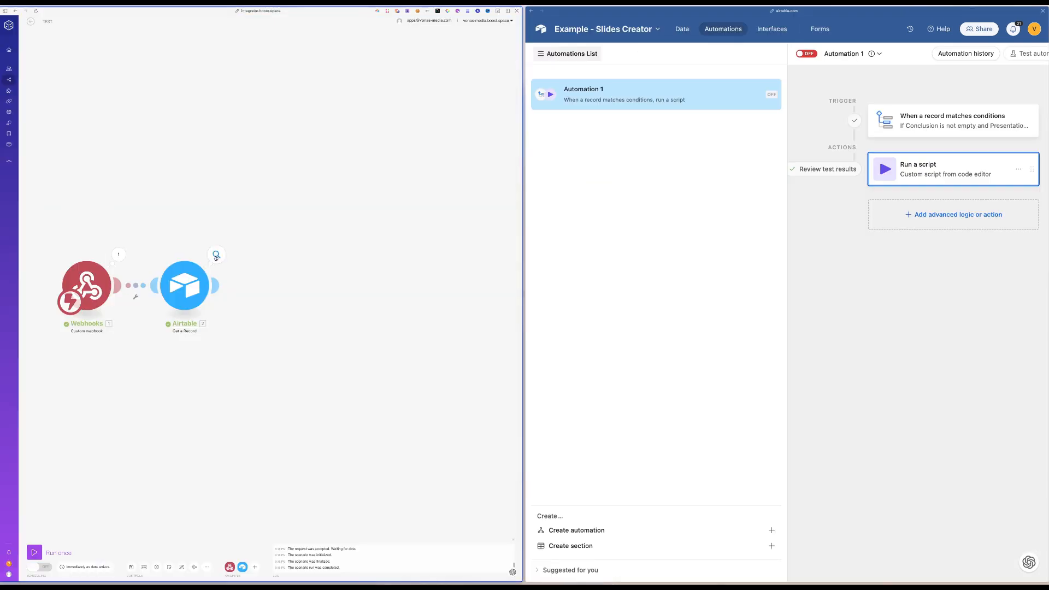
pyautogui.click(216, 255)
pyautogui.scroll(-5, 327, 146)
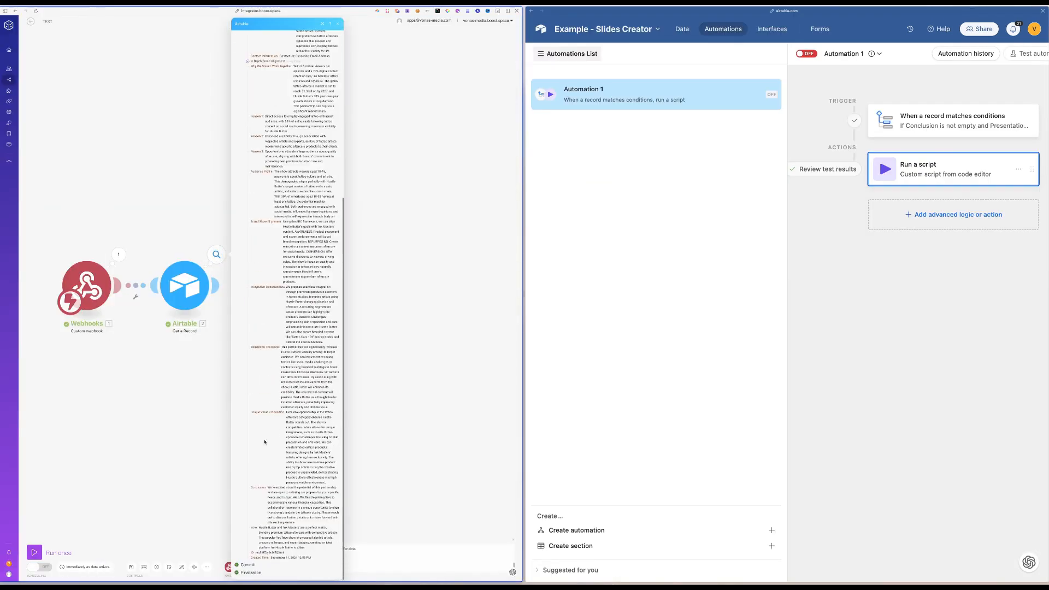
pyautogui.moveTo(523, 289); pyautogui.dragTo(656, 290)
pyautogui.click(492, 235)
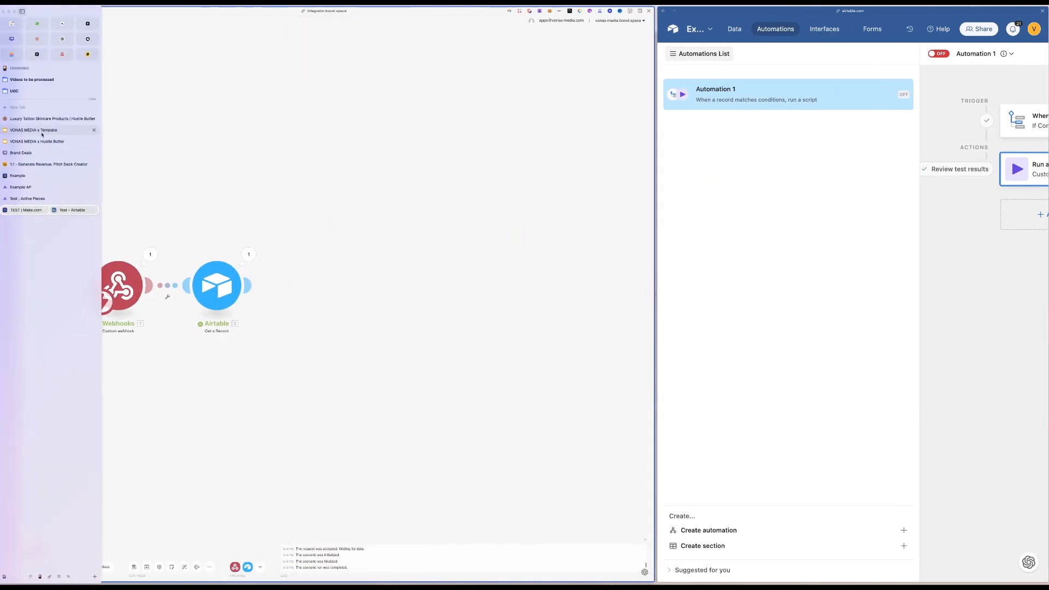
# Switch to the VONAS MEDIA x Template presentation and review its placeholders, including those on the Audience Profile slide.
pyautogui.click(41, 131)
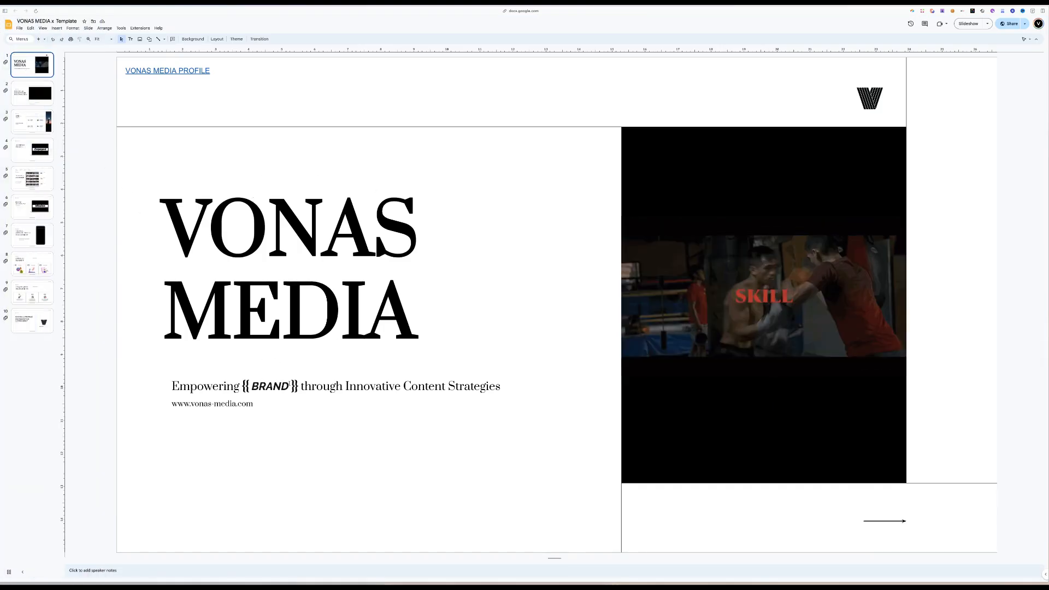
pyautogui.click(41, 162)
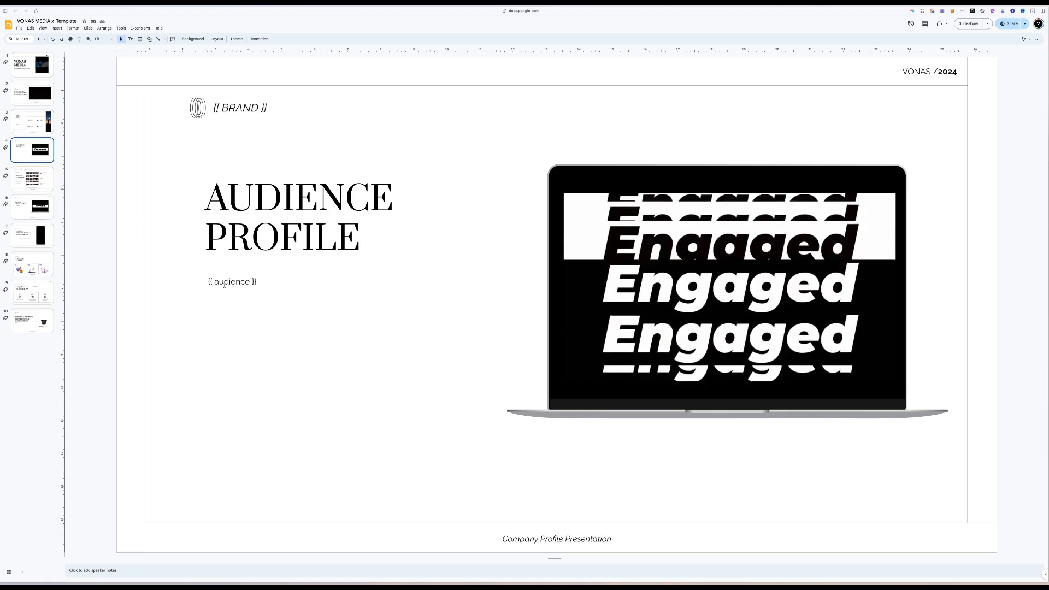
pyautogui.moveTo(2, 213)
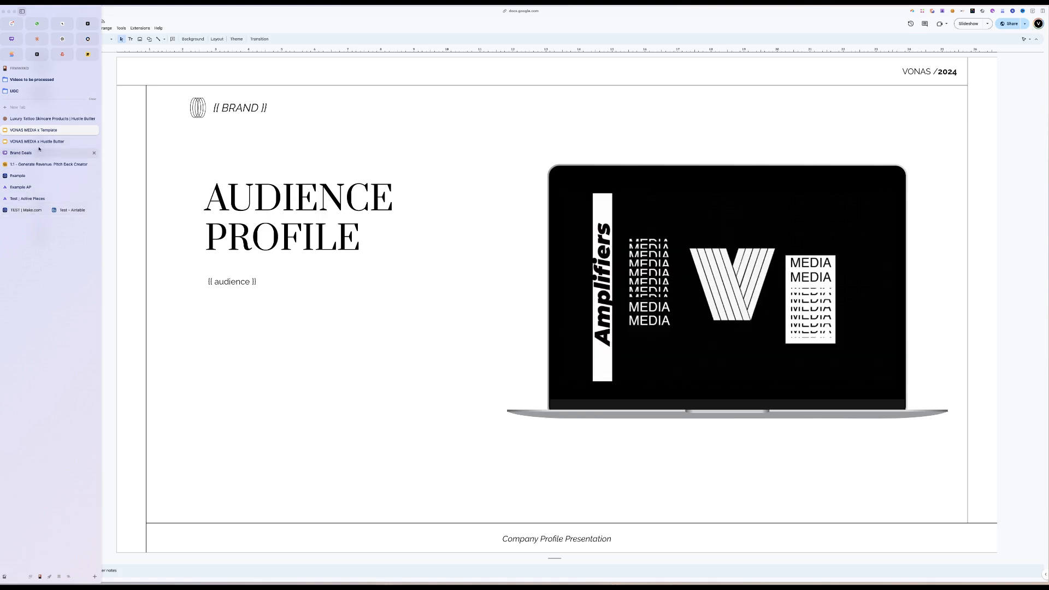
# Back in Make, try a Google Slides Create a Slide from a Template Slide module with the VONAS MEDIA x Template presentation.
pyautogui.click(35, 210)
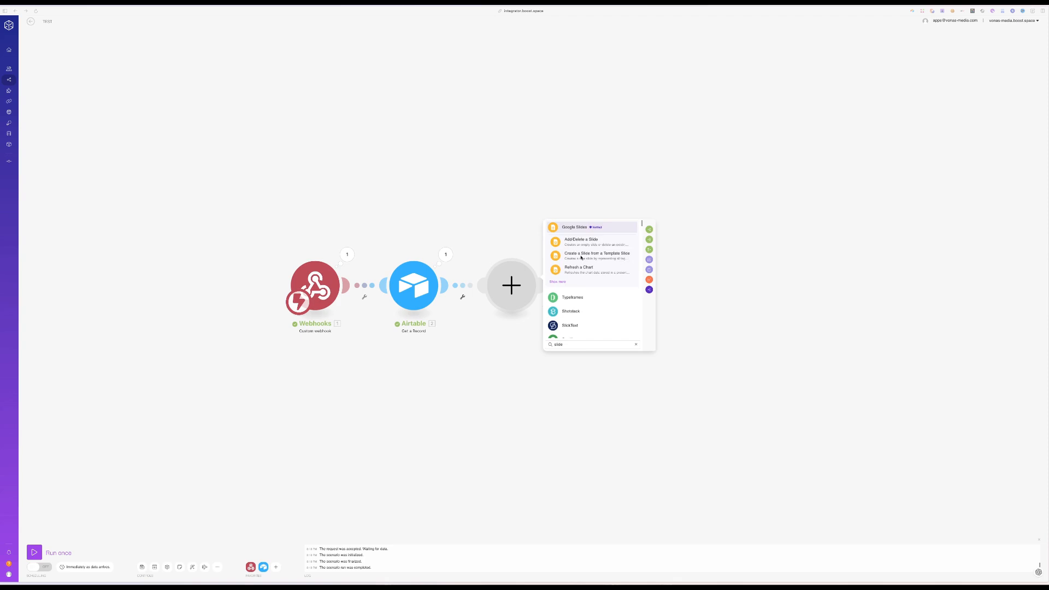
pyautogui.click(581, 257)
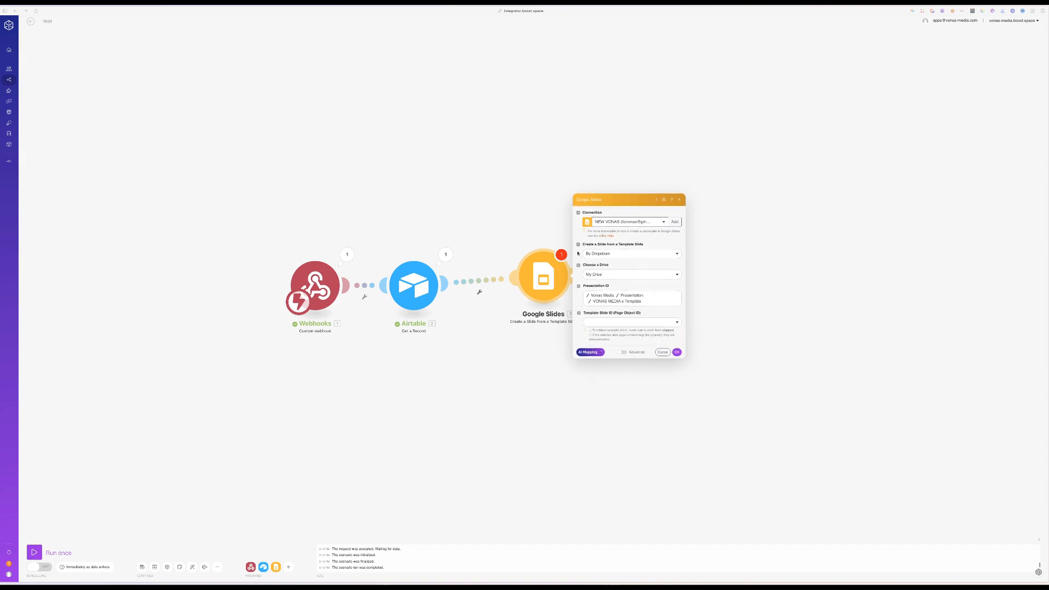
pyautogui.click(611, 322)
pyautogui.click(650, 322)
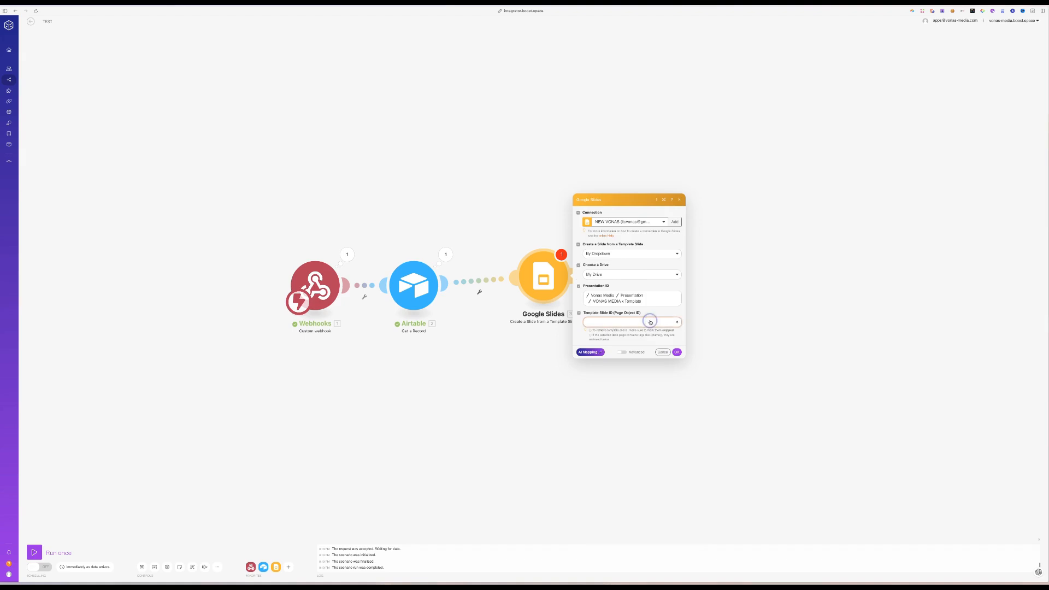
pyautogui.click(667, 322)
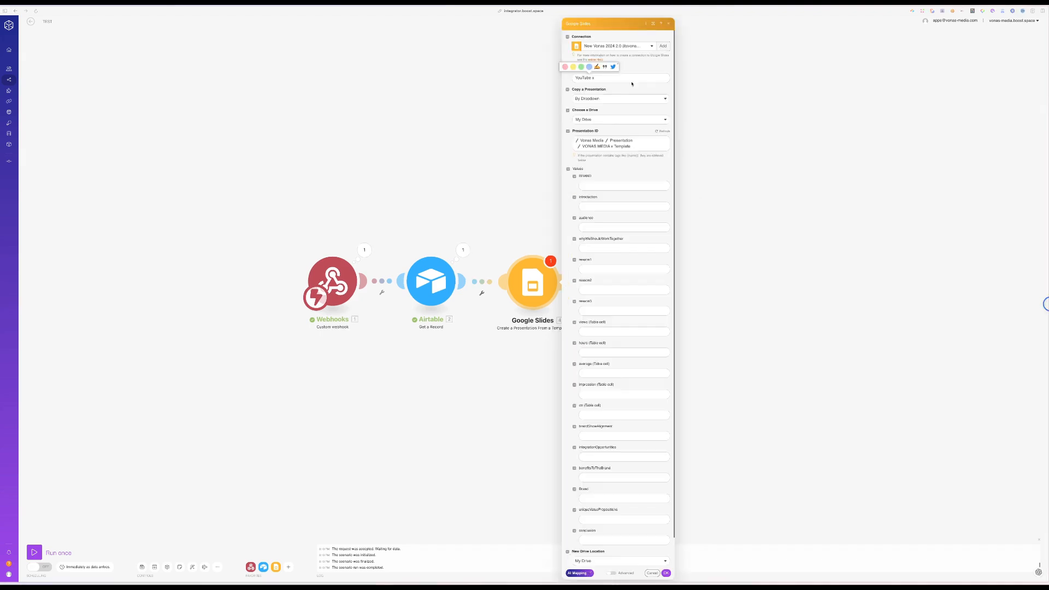
pyautogui.click(612, 77)
pyautogui.scroll(-1, 610, 166)
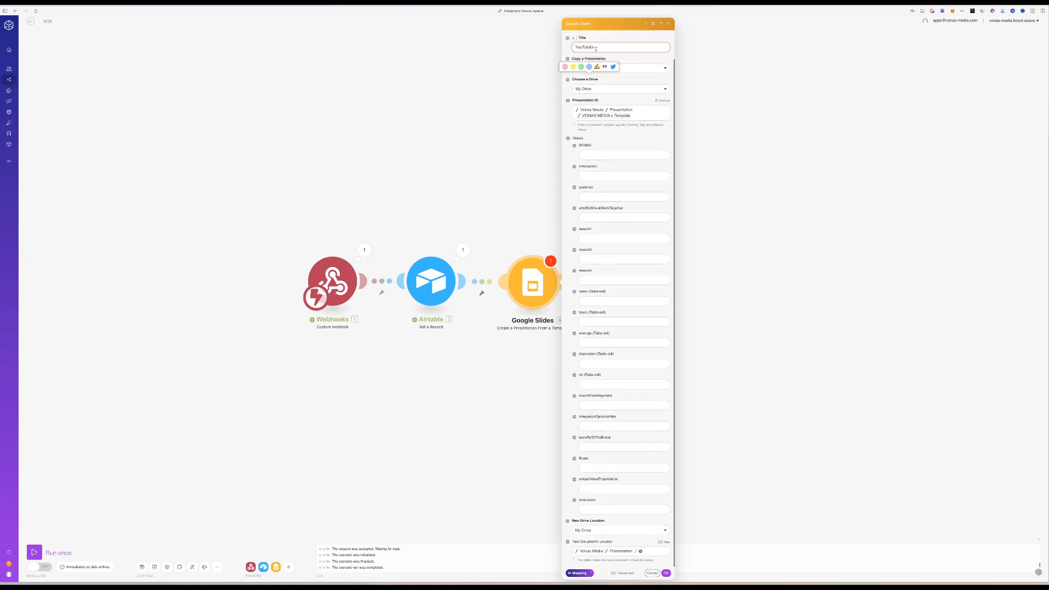
pyautogui.click(603, 45)
pyautogui.click(689, 83)
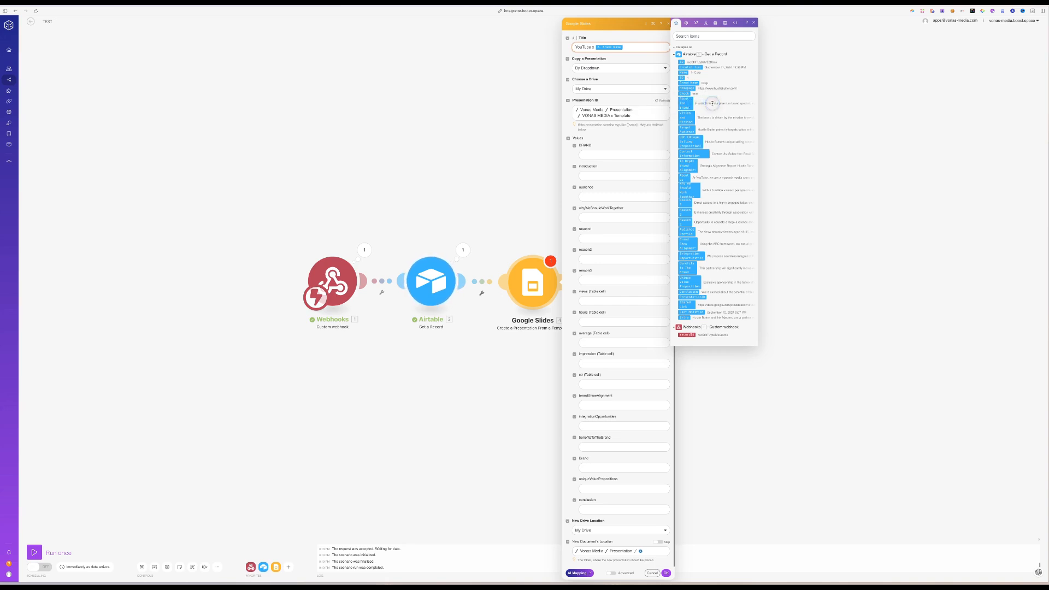
pyautogui.click(630, 49)
pyautogui.press('BackSpace')
# In Airtable's Slides Creator table, replace the record's Brand Name with "Hustle Butter", copied from its About The Brand text.
pyautogui.moveTo(1, 180)
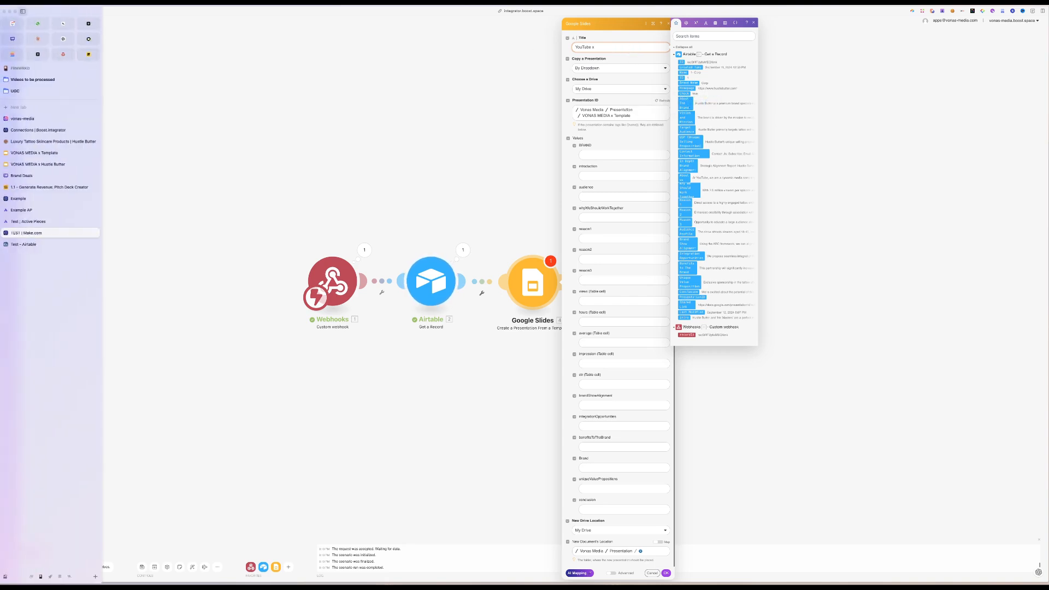
pyautogui.click(222, 178)
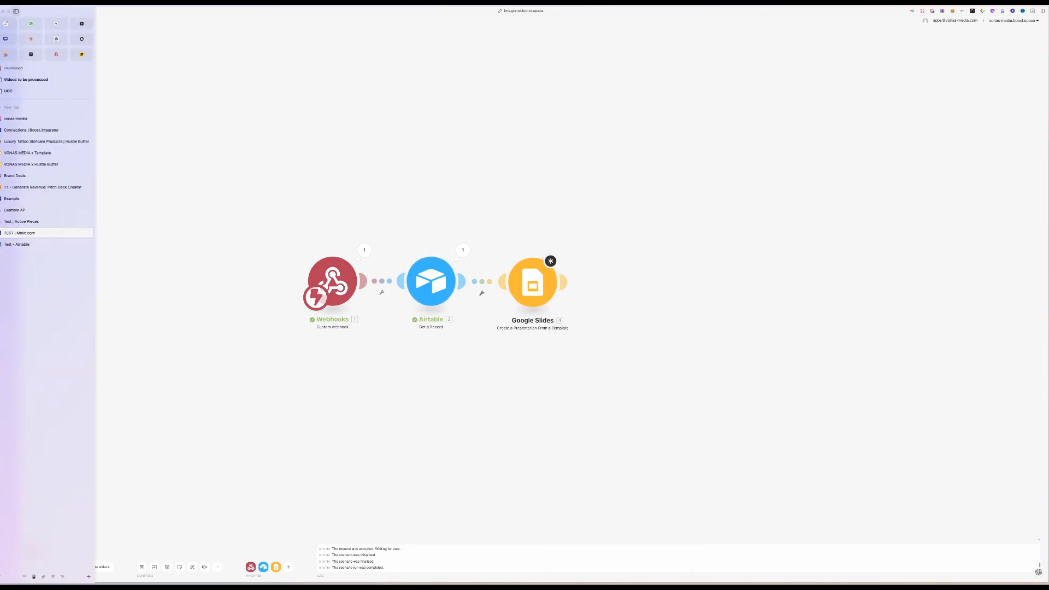
pyautogui.click(26, 244)
pyautogui.click(156, 29)
pyautogui.hscroll(-10, 369, 127)
pyautogui.hscroll(-5, 369, 127)
pyautogui.doubleClick(574, 104)
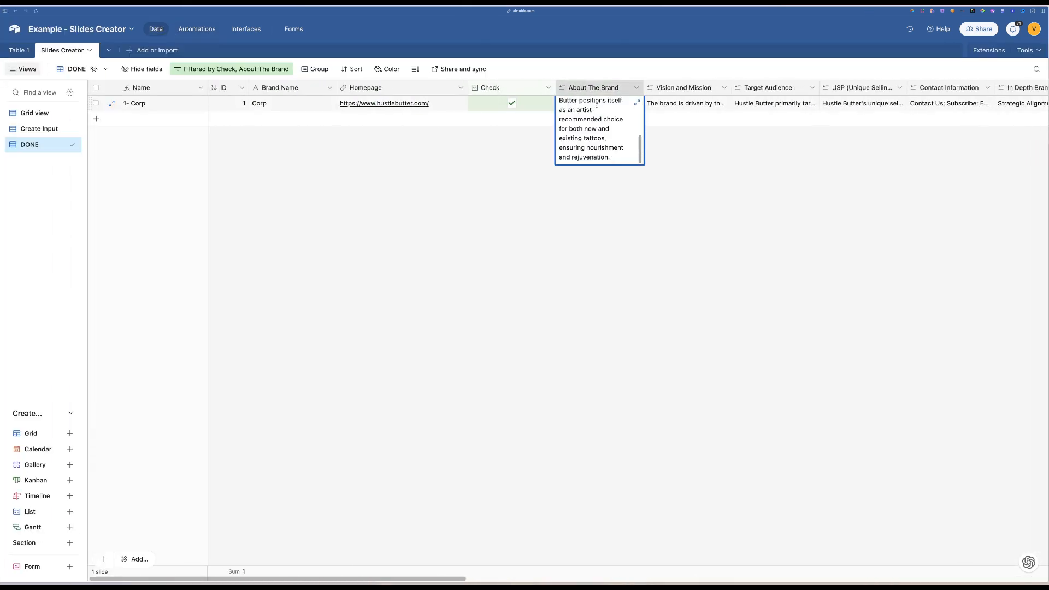
pyautogui.moveTo(639, 145); pyautogui.dragTo(559, 102)
pyautogui.press('super+c')
pyautogui.doubleClick(279, 107)
pyautogui.press('super+a')
pyautogui.press('super+v')
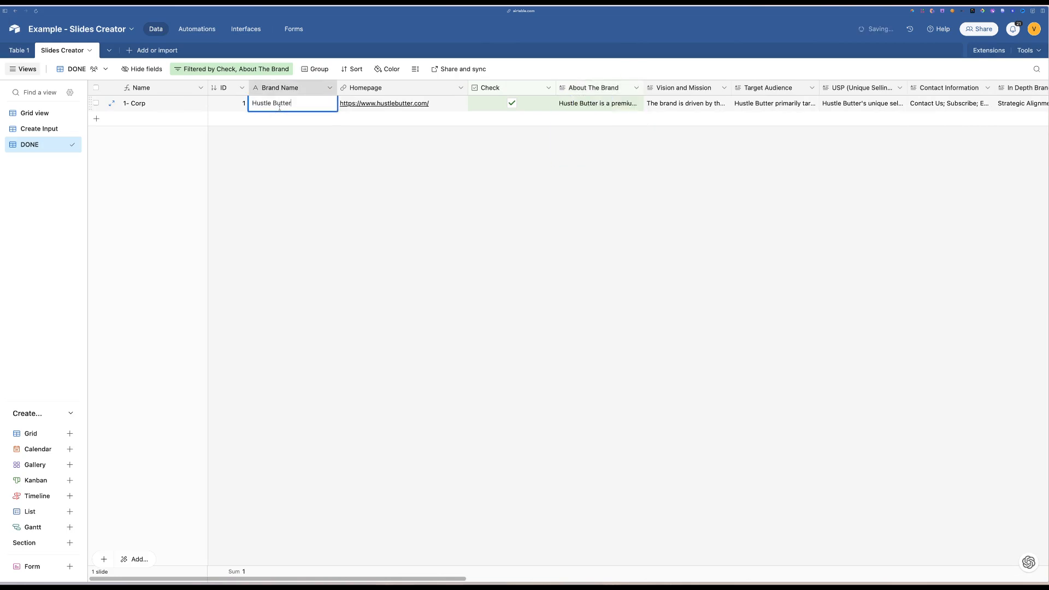
pyautogui.click(295, 235)
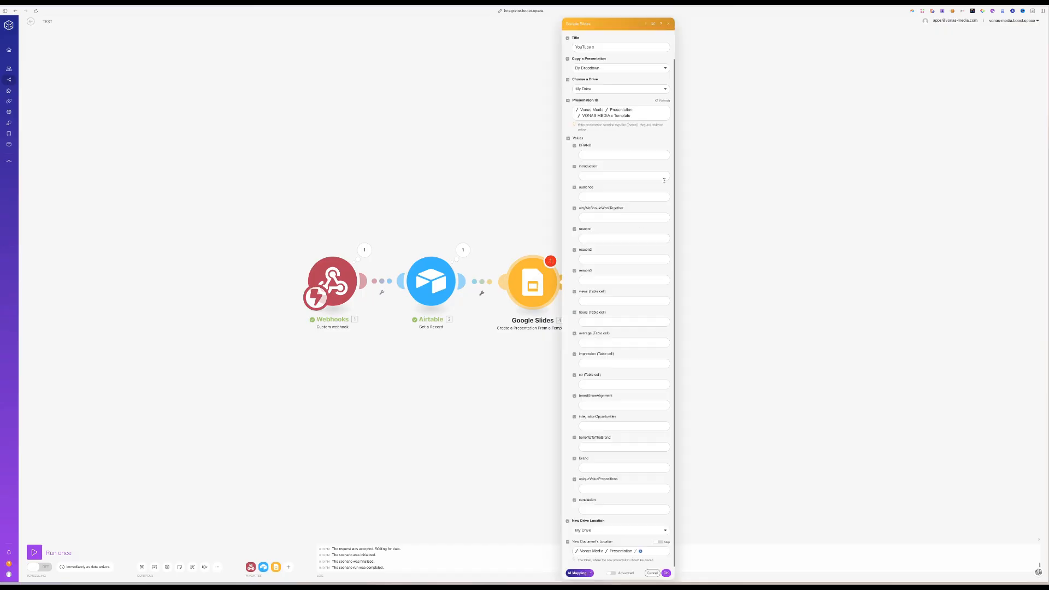
# In Make's Google Slides module, append Airtable's Brand Name to the "YouTube x" title and map it to the BRAND value.
pyautogui.click(607, 49)
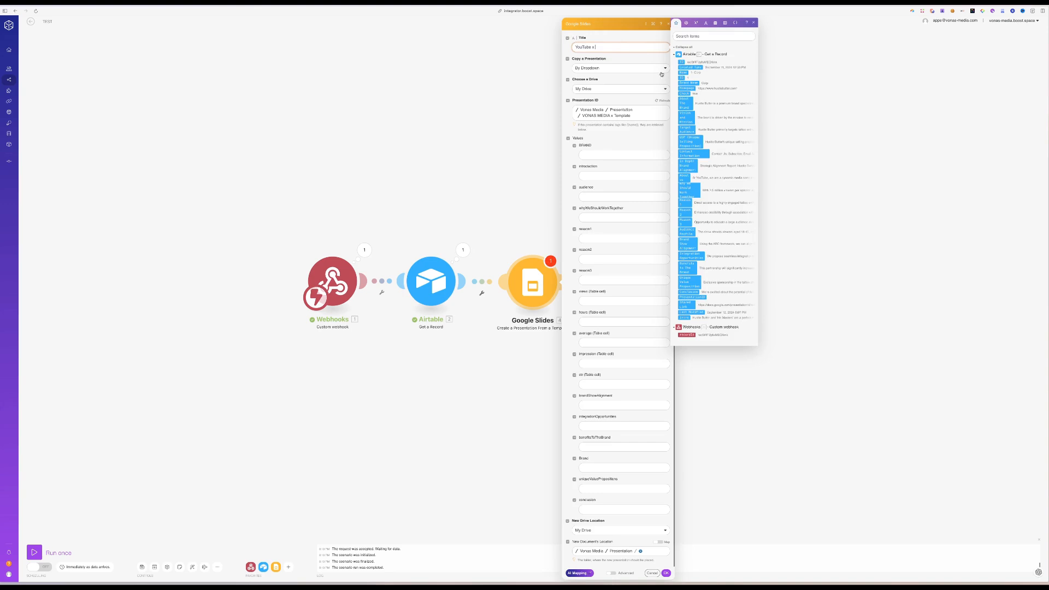
pyautogui.click(688, 83)
pyautogui.moveTo(592, 47); pyautogui.dragTo(574, 47)
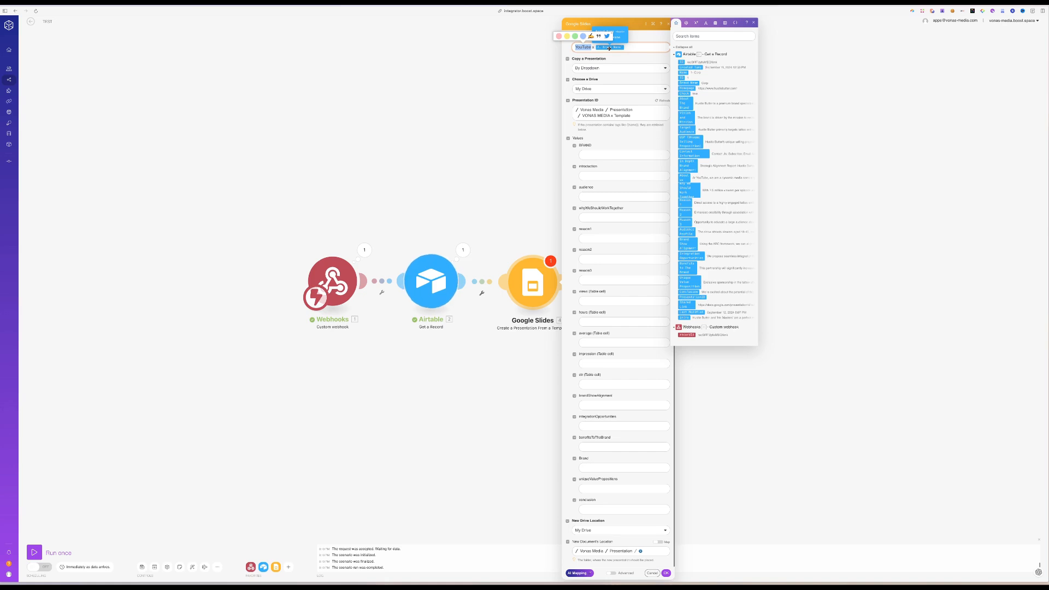
pyautogui.click(587, 155)
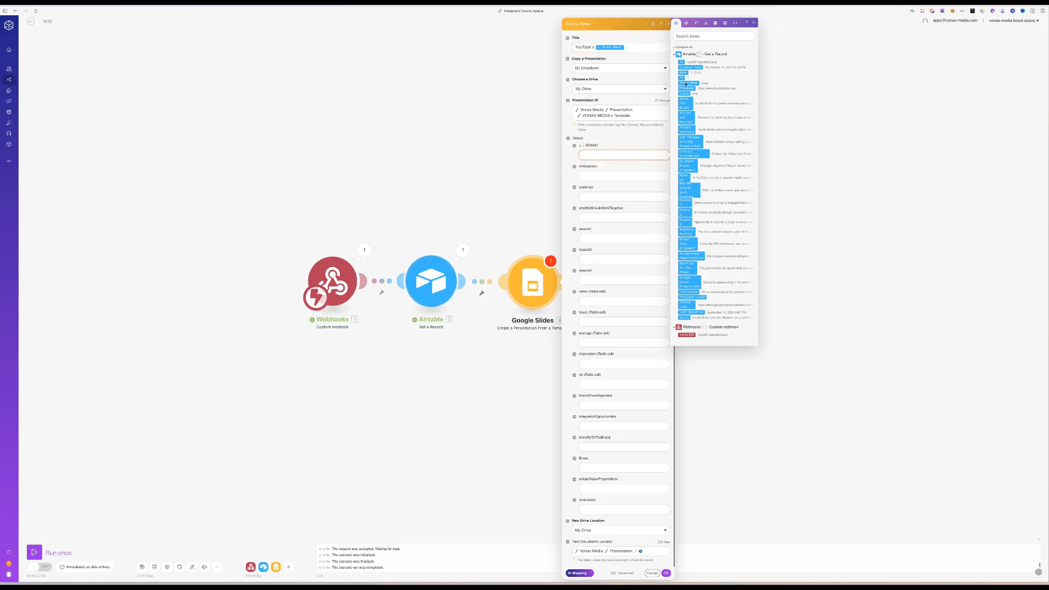
pyautogui.click(687, 83)
# Map the introduction, audience and whyWeShouldWorkTogether values to Airtable's Intro, Audience Profile and Why We Should Work Together fields.
pyautogui.click(595, 176)
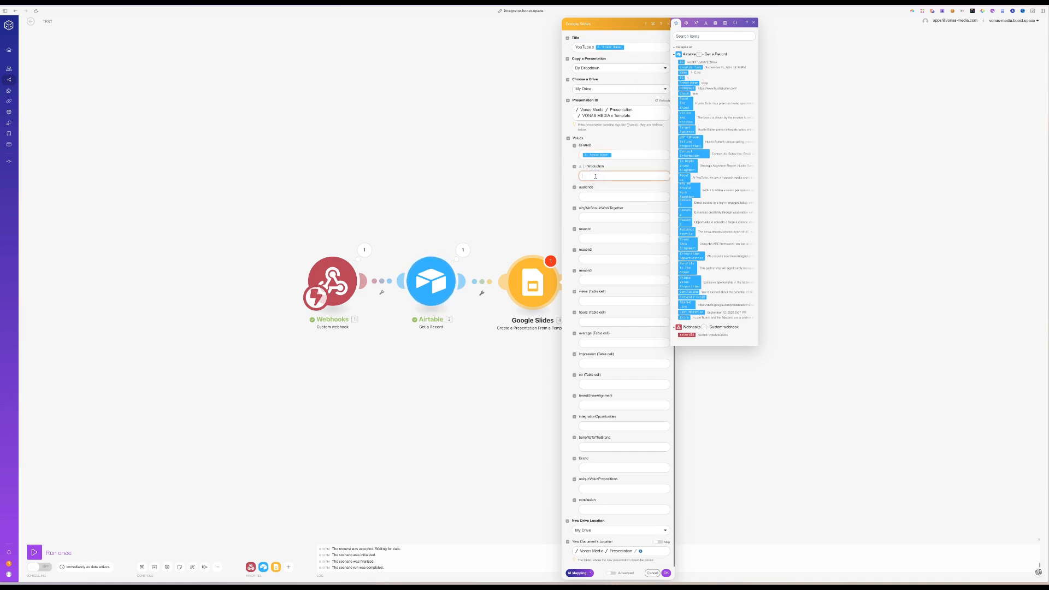
pyautogui.click(691, 36)
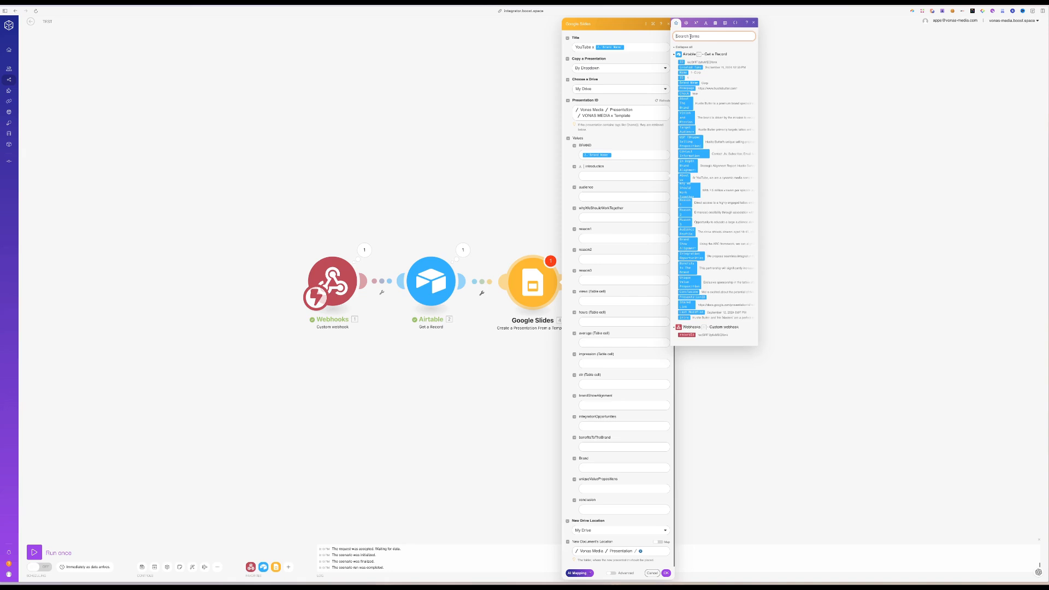
pyautogui.write('int')
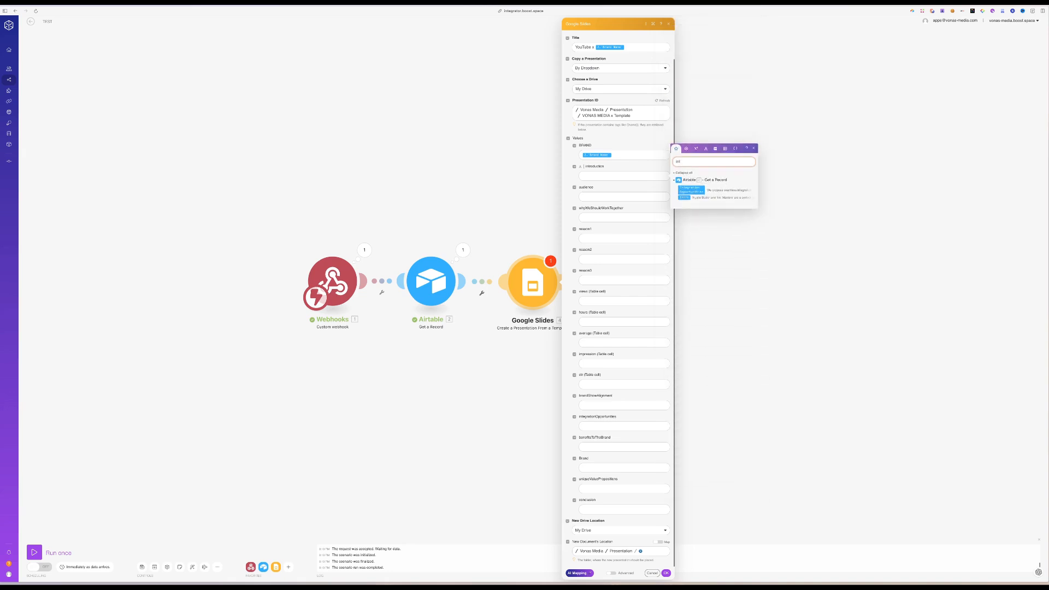
pyautogui.click(684, 198)
pyautogui.click(611, 192)
pyautogui.click(696, 196)
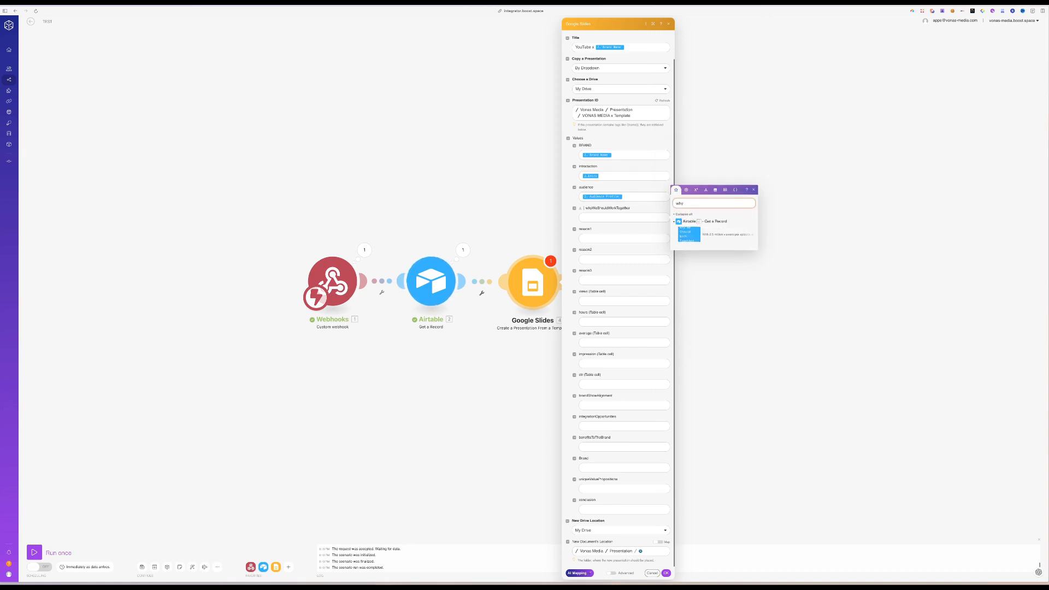
pyautogui.click(682, 233)
pyautogui.click(685, 234)
# Map the reason1, reason2 and reason3 values to Airtable's Reason 1, Reason 2 and Reason 3 fields.
pyautogui.click(624, 238)
pyautogui.click(704, 177)
pyautogui.write('rea')
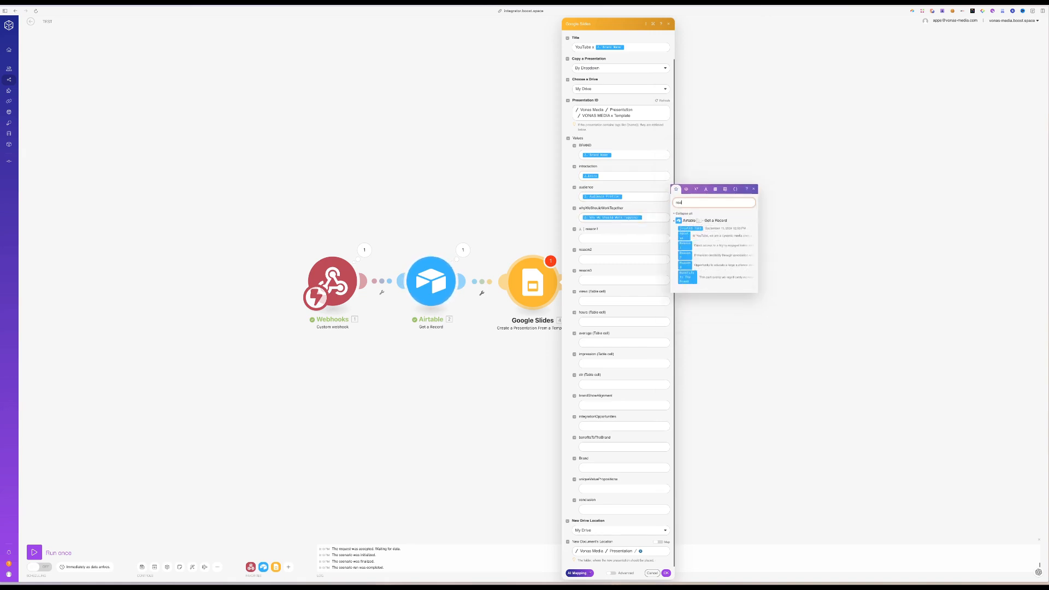
pyautogui.write('s')
pyautogui.click(684, 239)
pyautogui.click(647, 260)
pyautogui.click(685, 269)
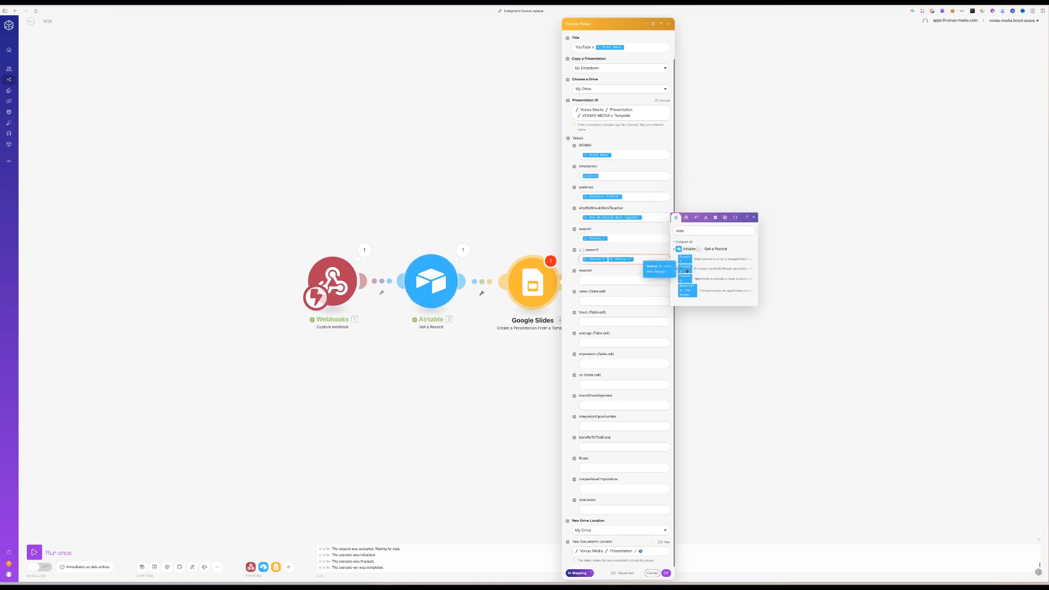
pyautogui.click(647, 280)
pyautogui.click(685, 297)
# Leave the table-cell values empty and map the Brand value to Airtable's Brand Name field.
pyautogui.click(598, 301)
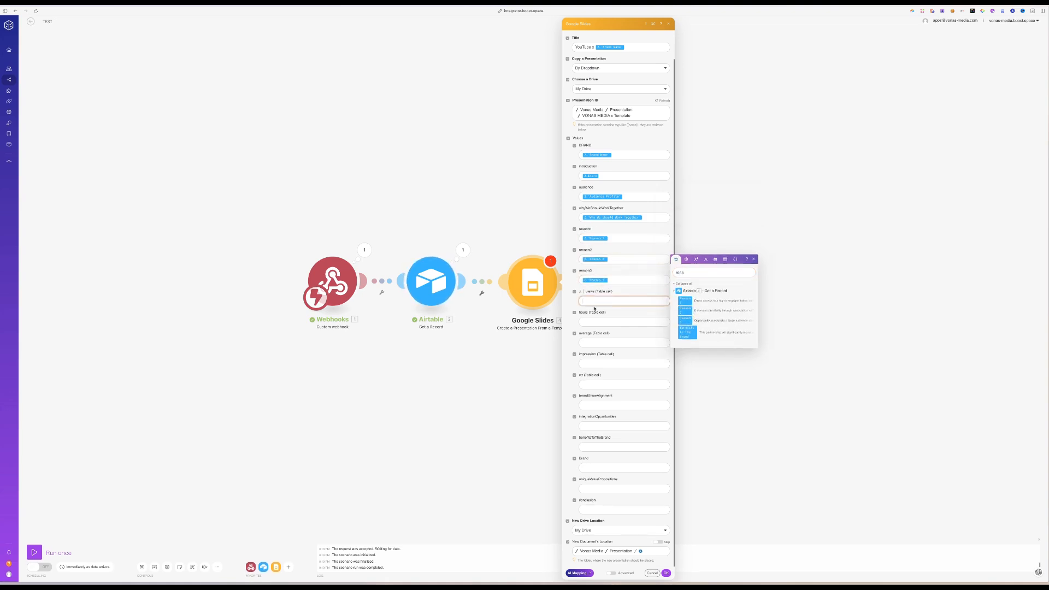
pyautogui.click(603, 467)
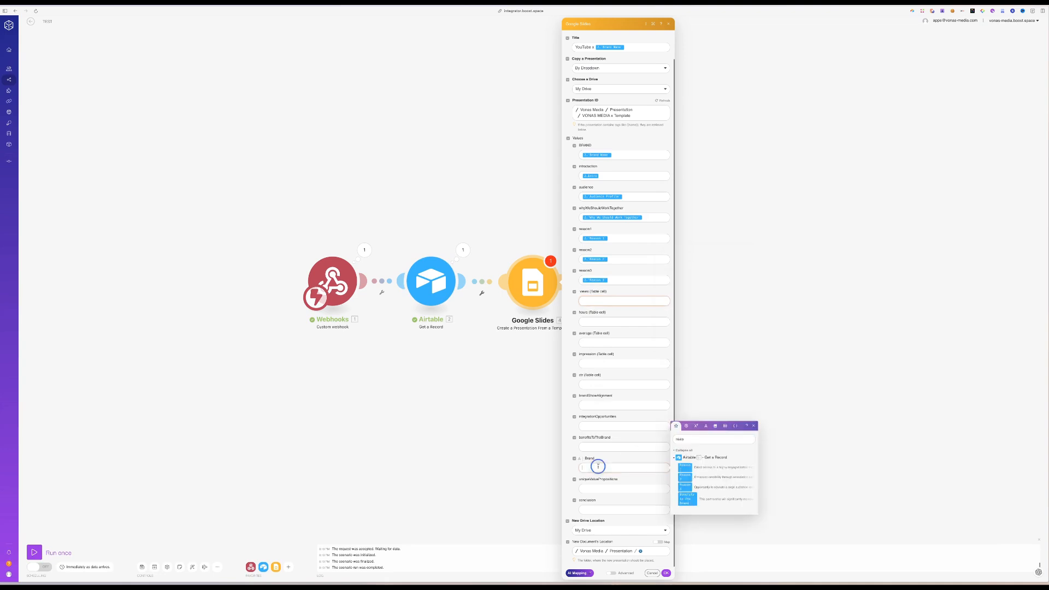
pyautogui.doubleClick(694, 440)
pyautogui.write('bra')
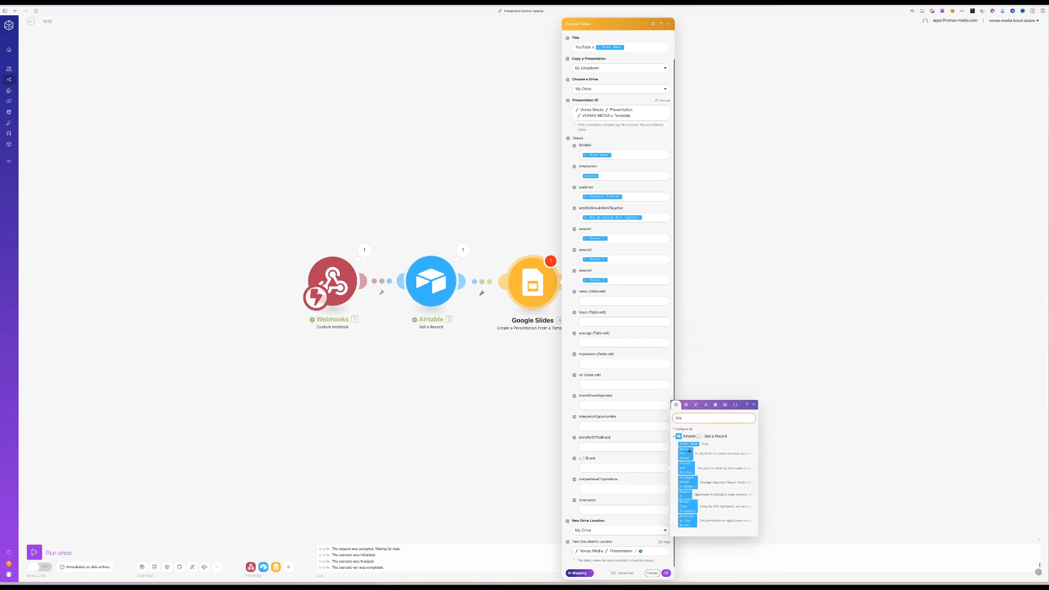
pyautogui.click(688, 444)
# Map the uniqueValuePropositions and conclusion values to Airtable's Unique Value Proposition and Conclusion fields and close the module settings.
pyautogui.click(597, 484)
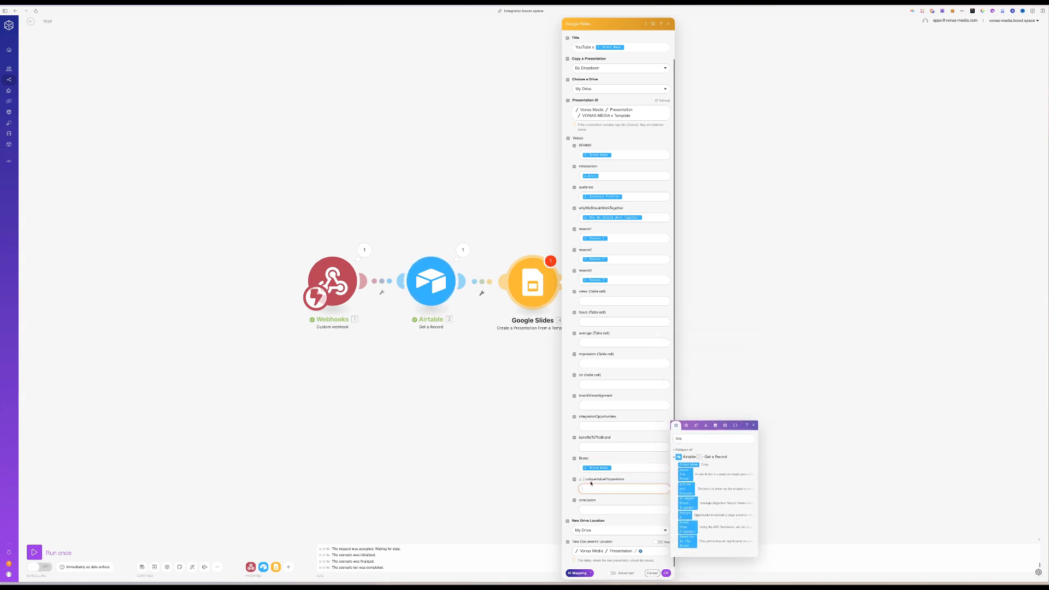
pyautogui.doubleClick(685, 439)
pyautogui.click(690, 521)
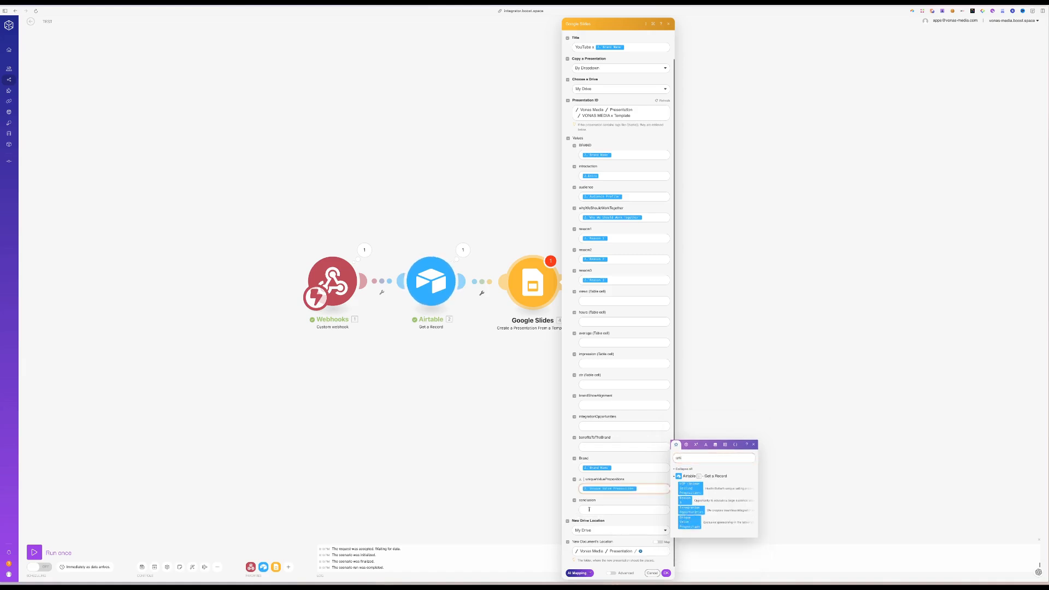
pyautogui.click(484, 406)
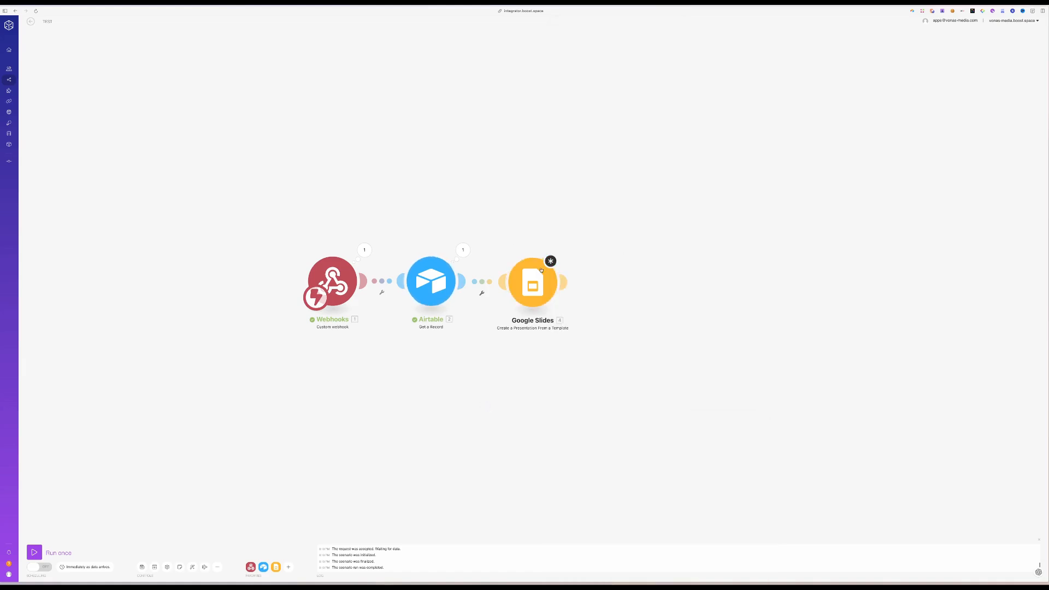
# Add an Airtable Update a Record module after Google Slides, using the Example - Slides Creator base and Slides Creator table.
pyautogui.click(563, 282)
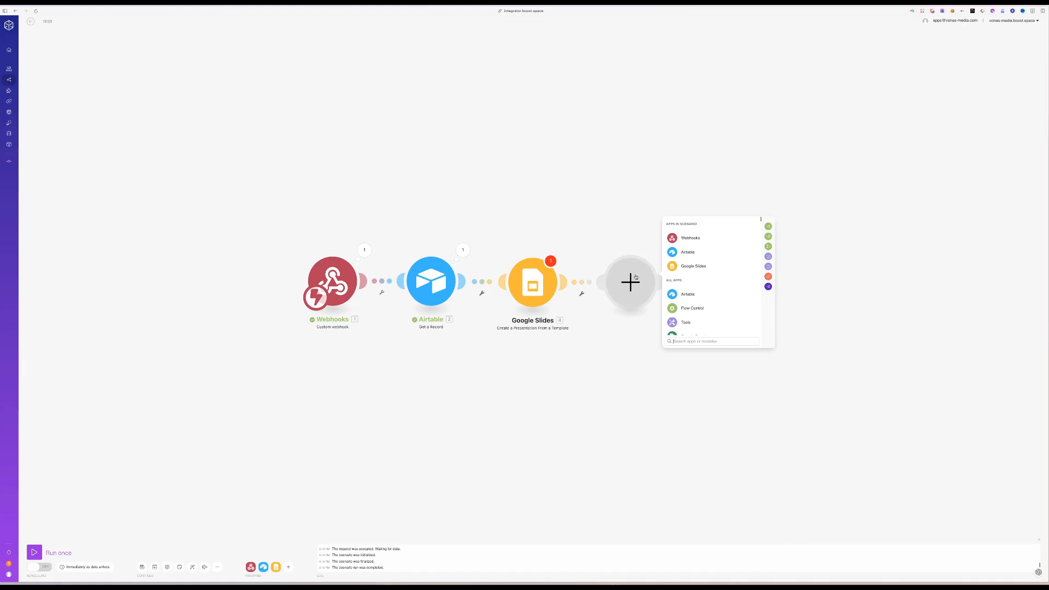
pyautogui.click(687, 295)
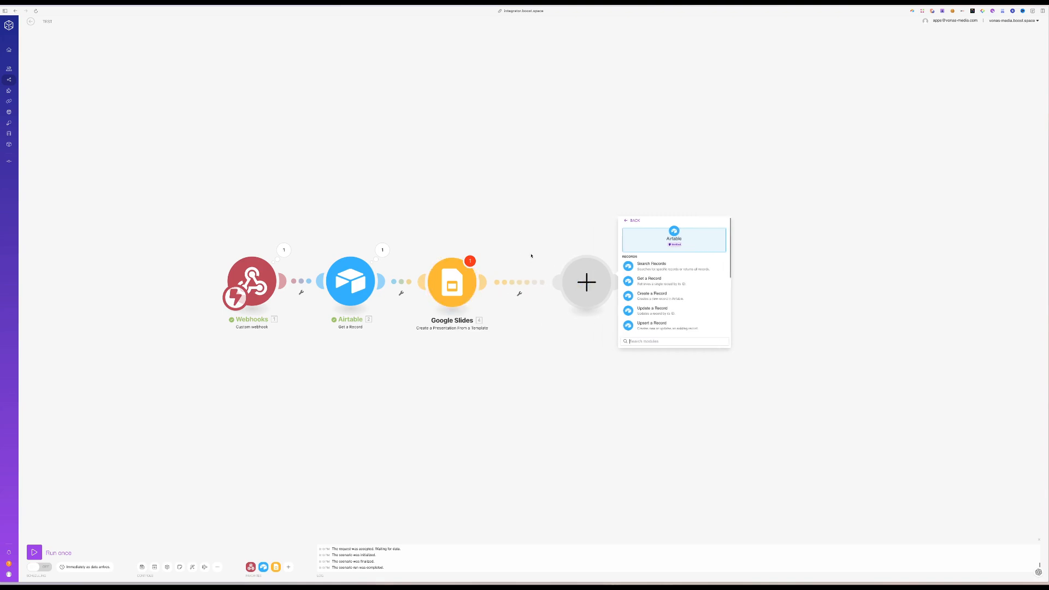
pyautogui.write('up')
pyautogui.click(628, 264)
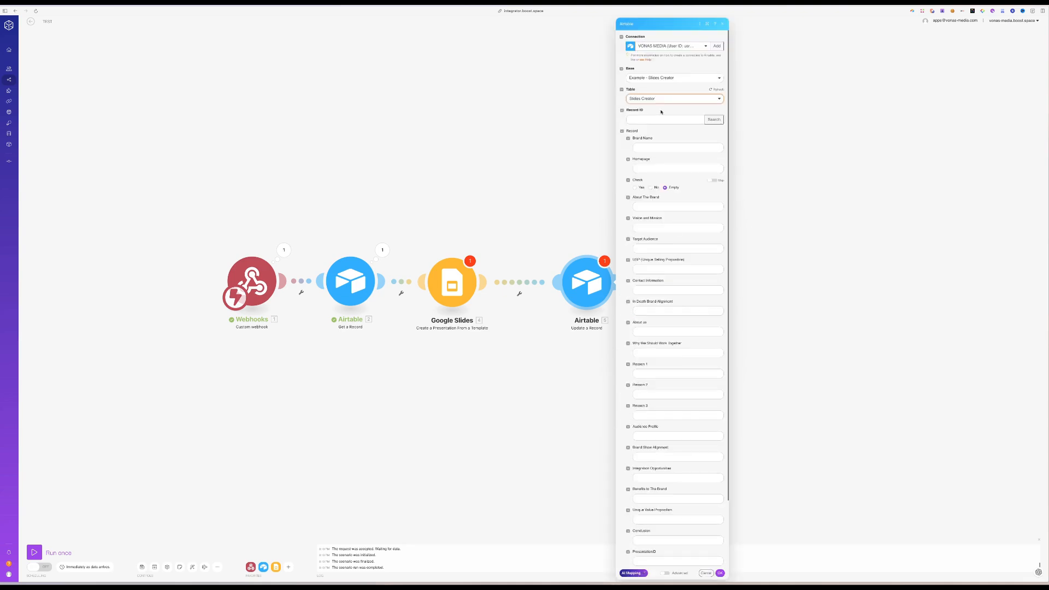
# Map Record ID to the fetched Airtable record's ID and PresentationID to Google Slides' presentation ID, then save both modules.
pyautogui.click(658, 119)
pyautogui.click(717, 92)
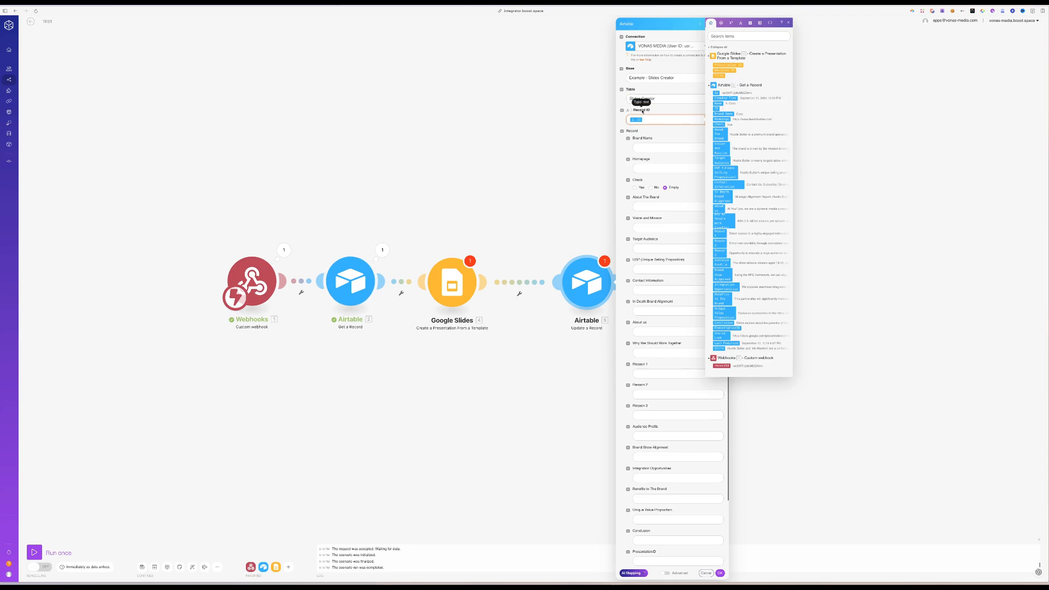
pyautogui.scroll(-3, 656, 113)
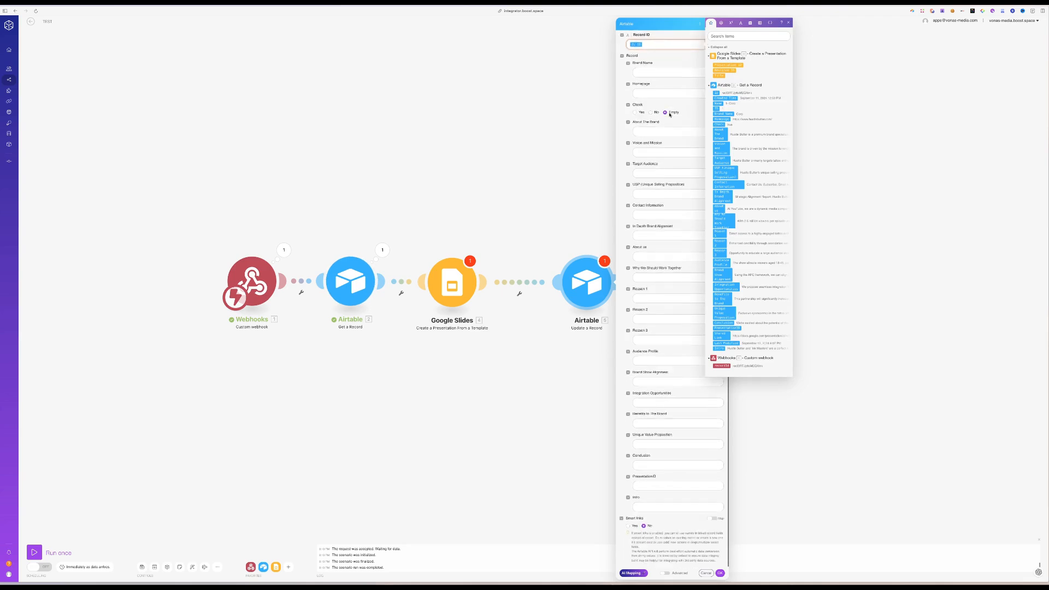
pyautogui.click(648, 488)
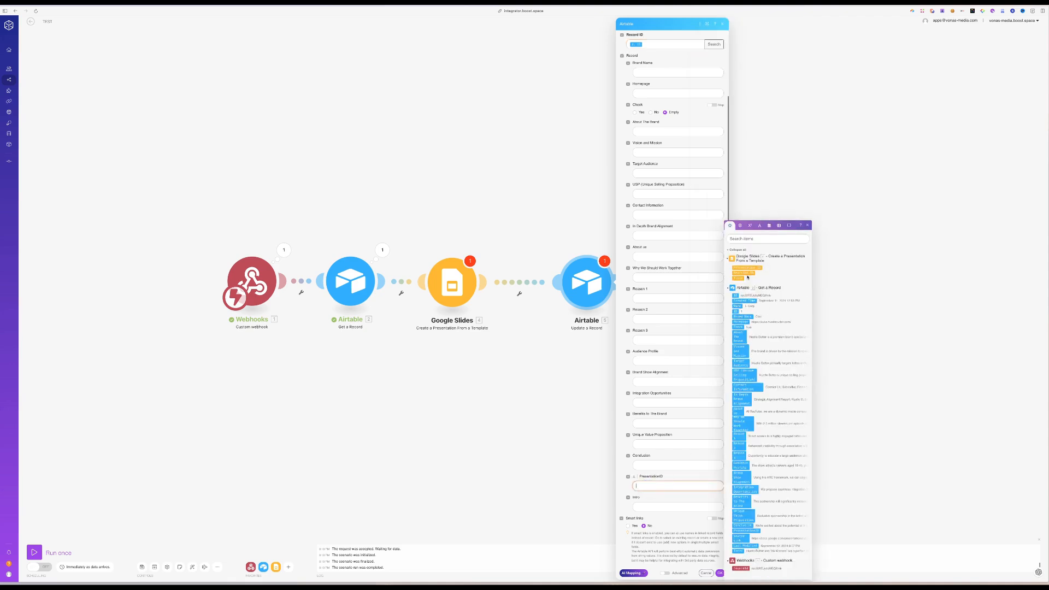
pyautogui.click(746, 268)
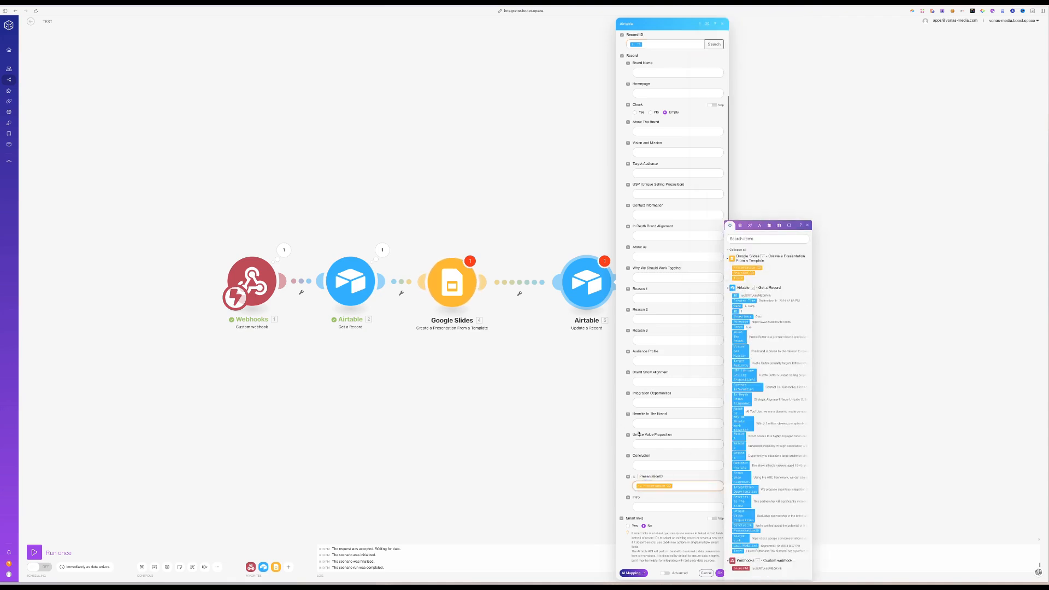
pyautogui.click(521, 357)
pyautogui.click(579, 297)
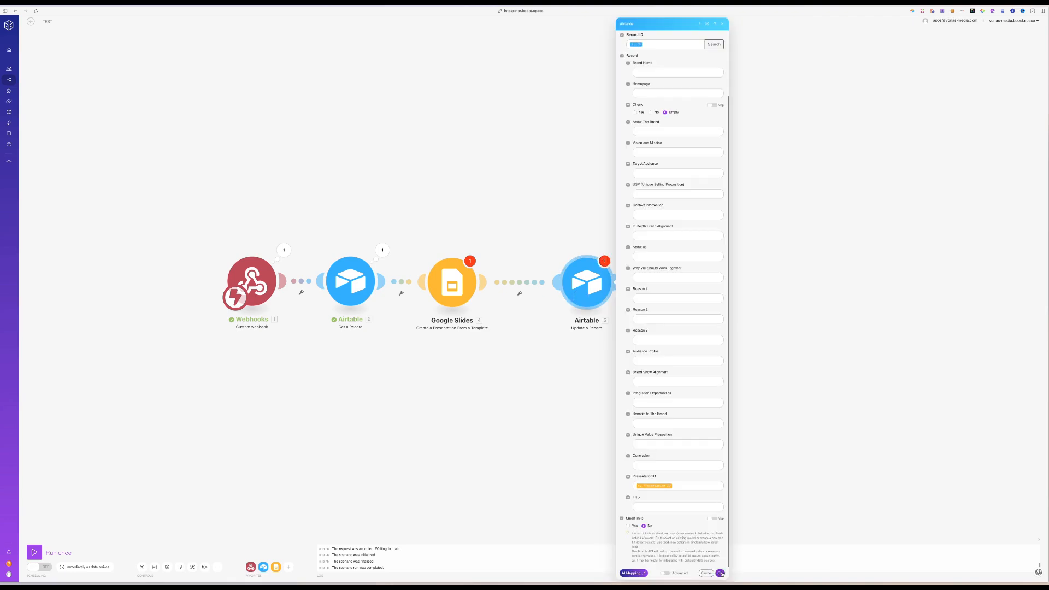
pyautogui.click(721, 573)
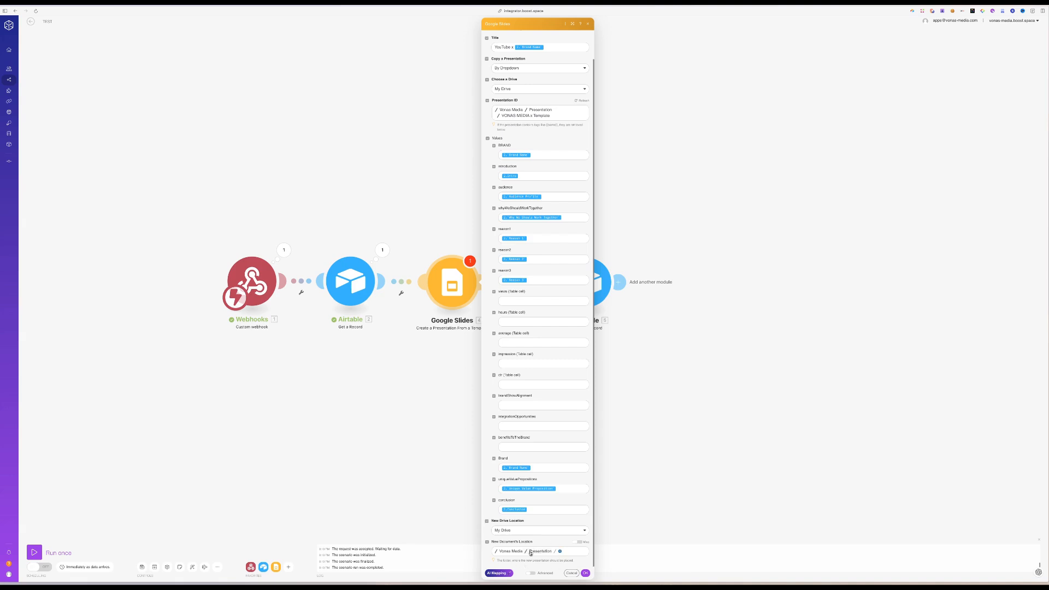
pyautogui.click(586, 573)
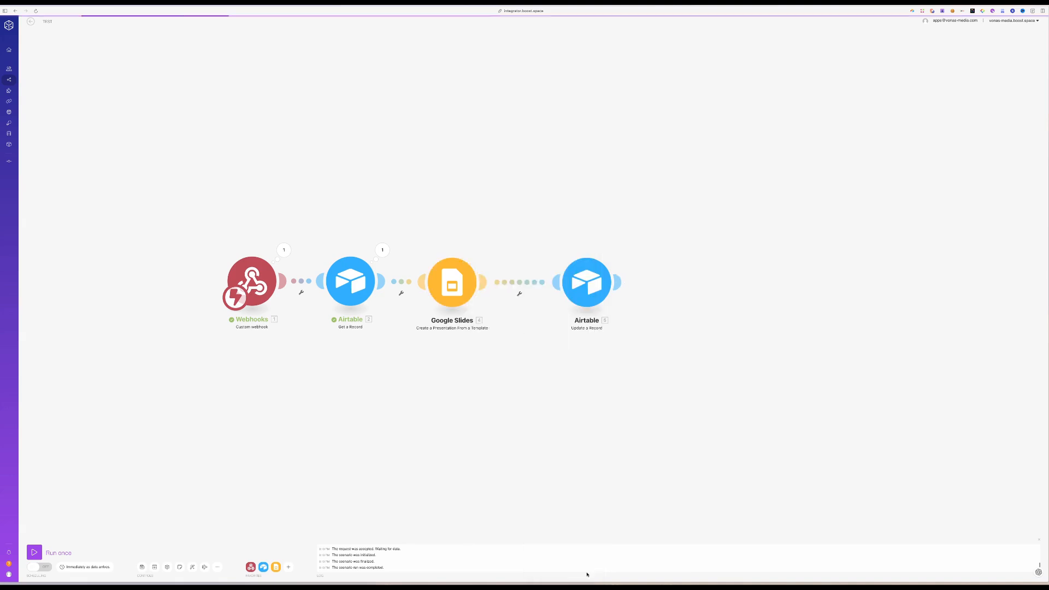
# Run the scenario once so it waits for data, and switch to the Conclusion and PresentationID columns in Airtable's DONE view.
pyautogui.click(34, 553)
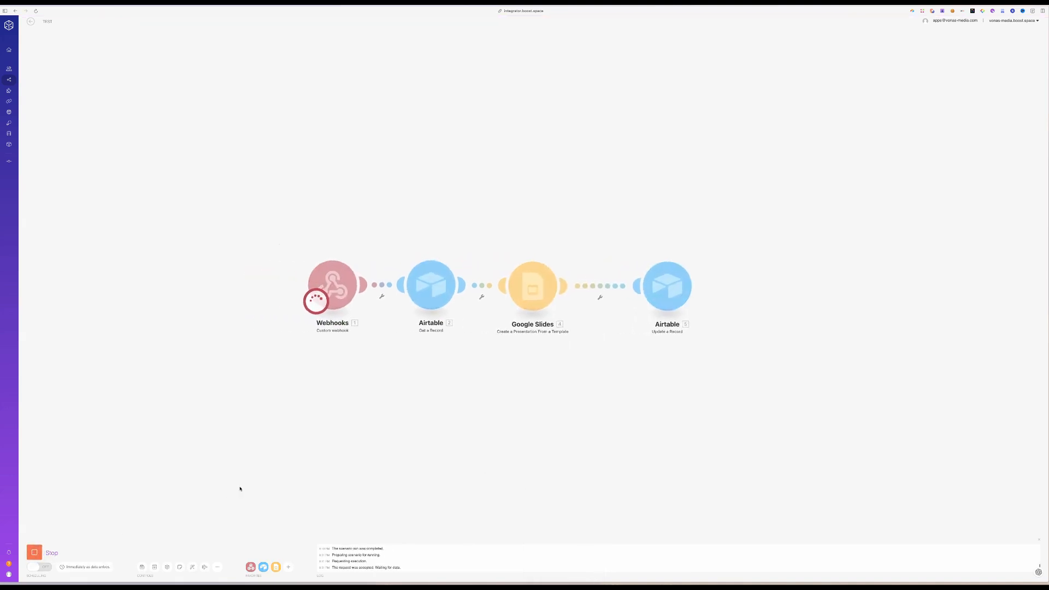
pyautogui.hotkey('ctrl', 'Right')
pyautogui.click(489, 201)
pyautogui.hscroll(10, 489, 201)
pyautogui.click(198, 30)
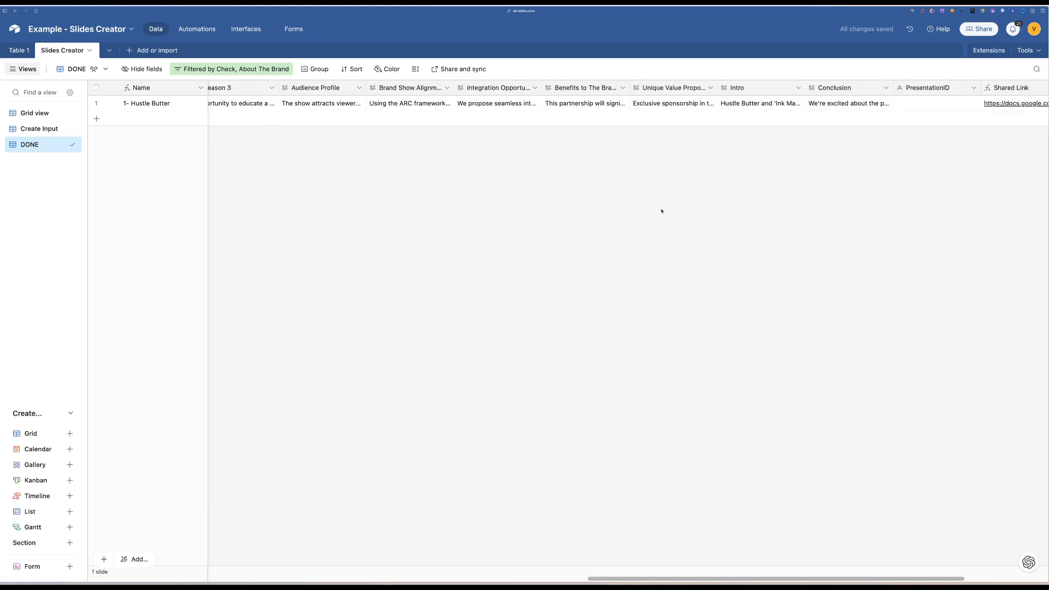
pyautogui.hscroll(4, 662, 211)
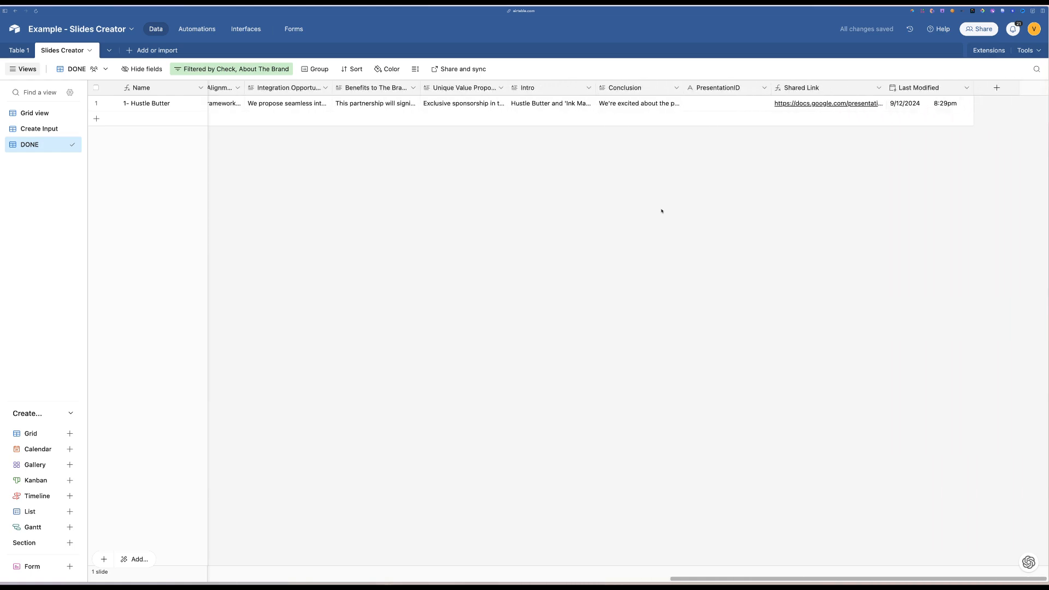
# Cut the text of the Hustle Butter record's Conclusion field, leaving the field empty.
pyautogui.click(642, 103)
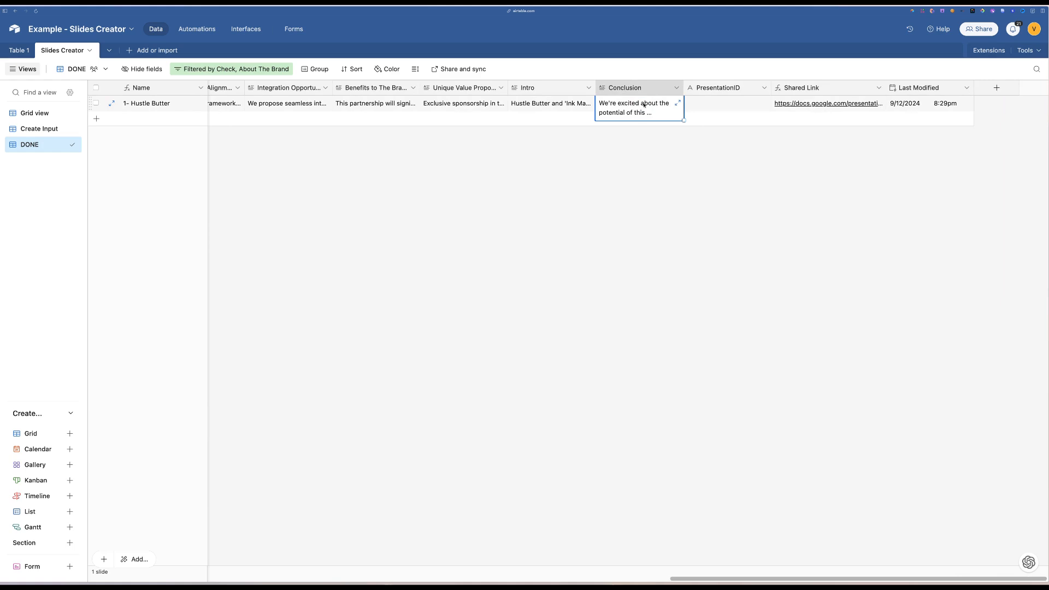
pyautogui.press('super+x')
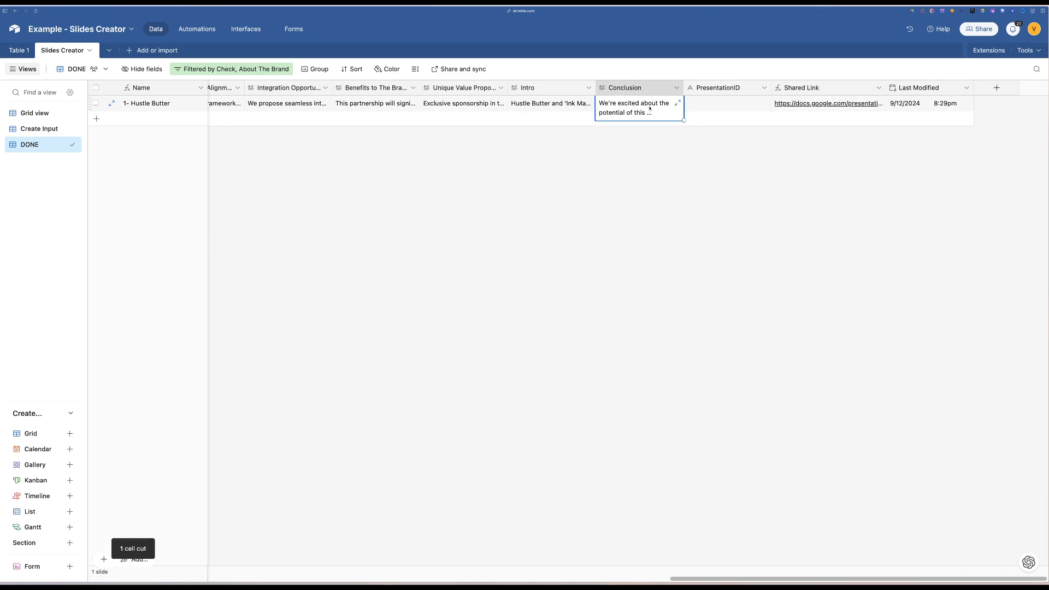
pyautogui.click(643, 104)
pyautogui.click(677, 102)
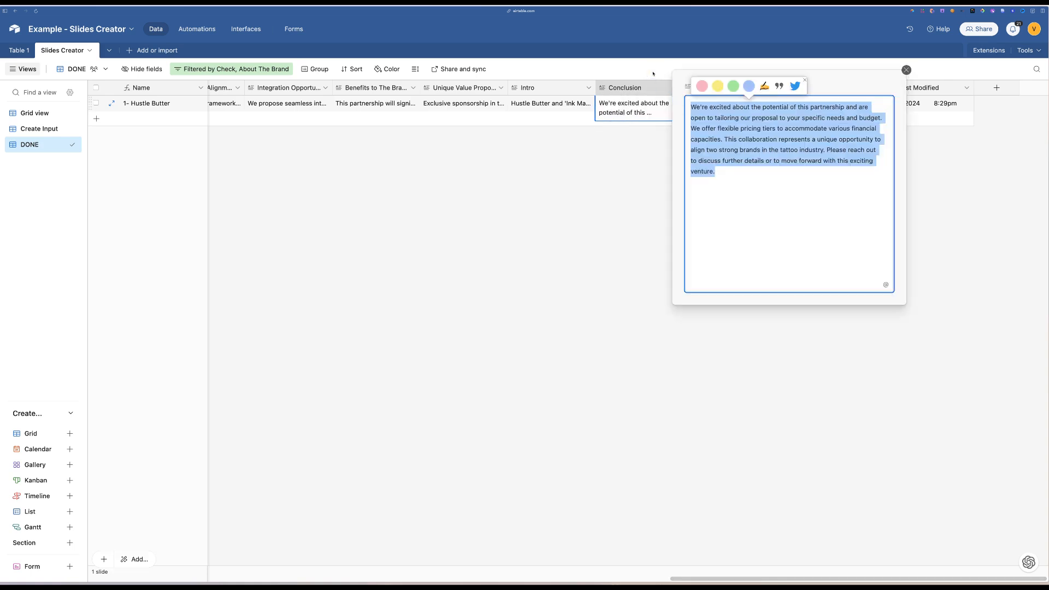
pyautogui.press('BackSpace')
pyautogui.click(652, 197)
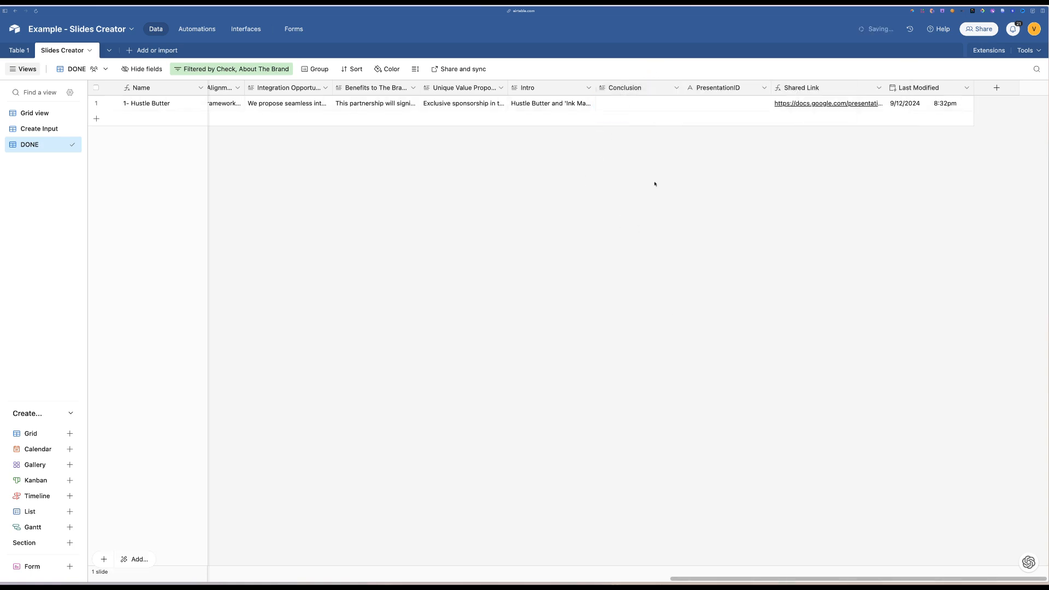
# Show the Make scenario beside the Airtable table and paste the cut text back into the Conclusion field to trigger the automation.
pyautogui.press('super+t')
pyautogui.write('add')
pyautogui.press('Return')
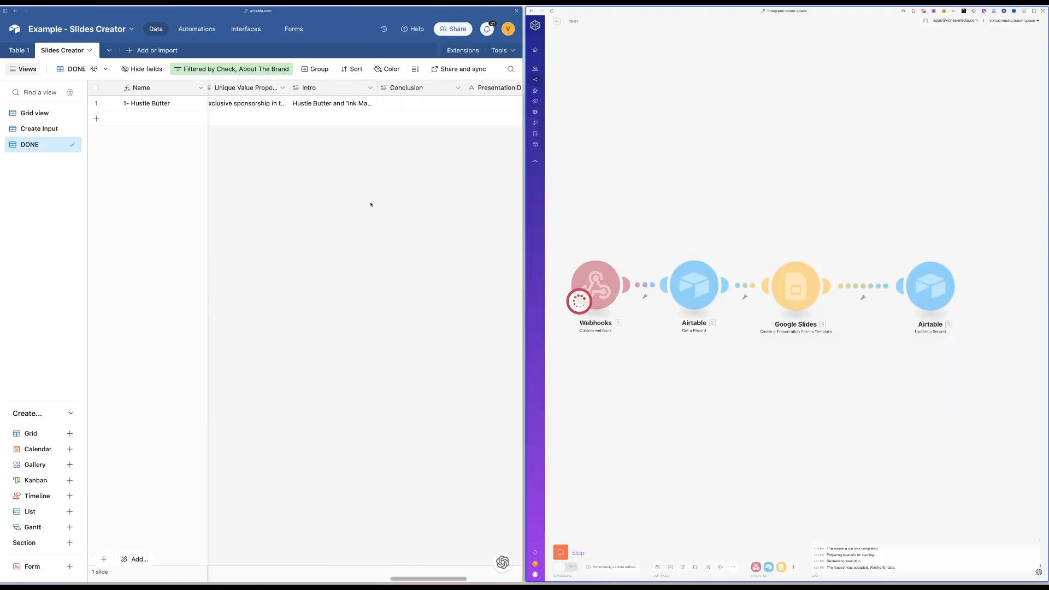
pyautogui.click(281, 106)
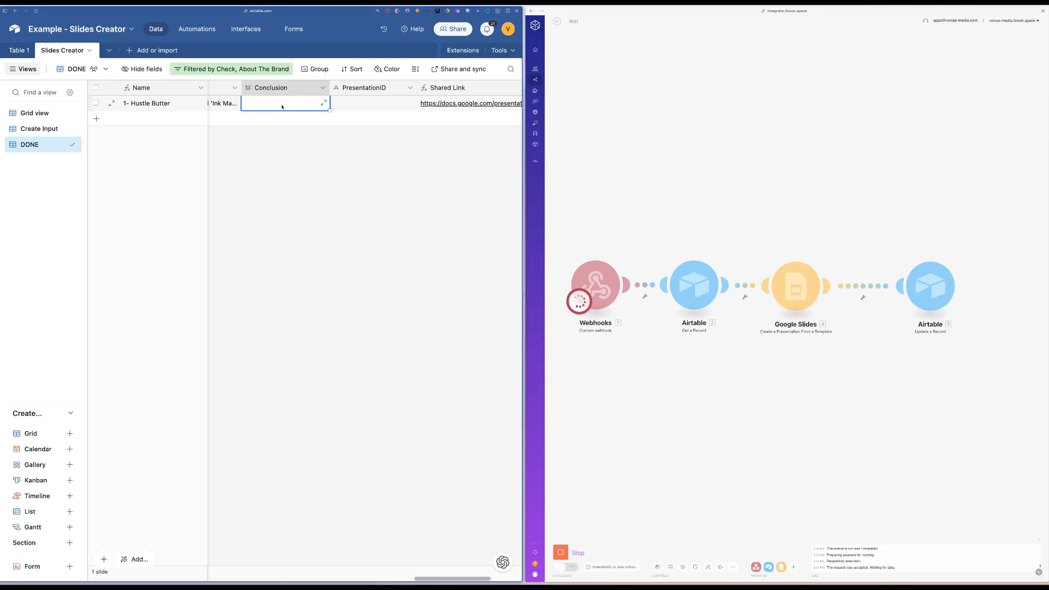
pyautogui.press('super+v')
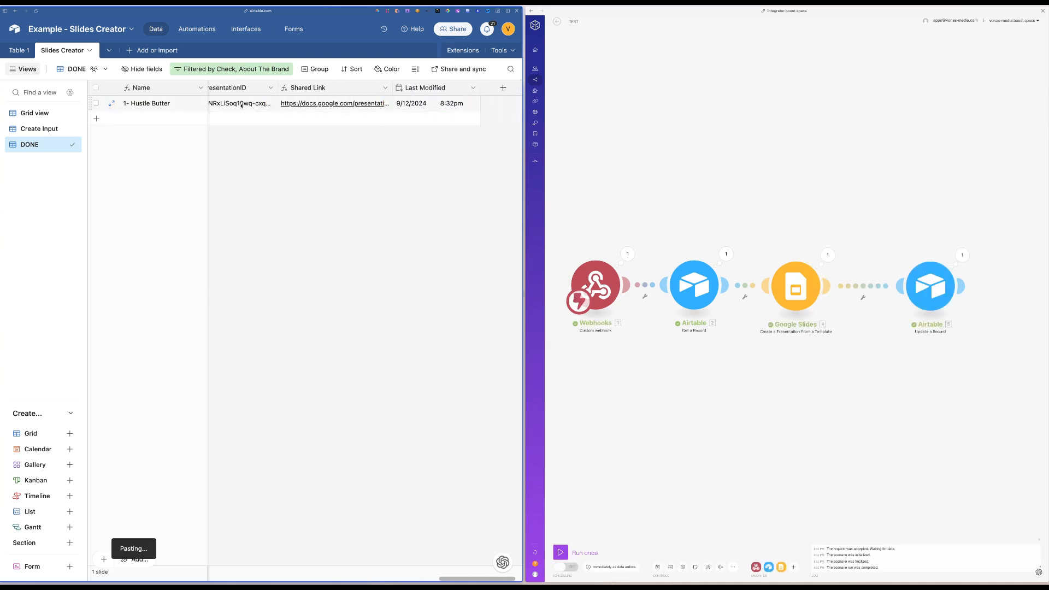
# Open the generated presentation from the record's Shared Link and review its Audience Profile, Benefits and Unique Value Propositions slides.
pyautogui.click(318, 104)
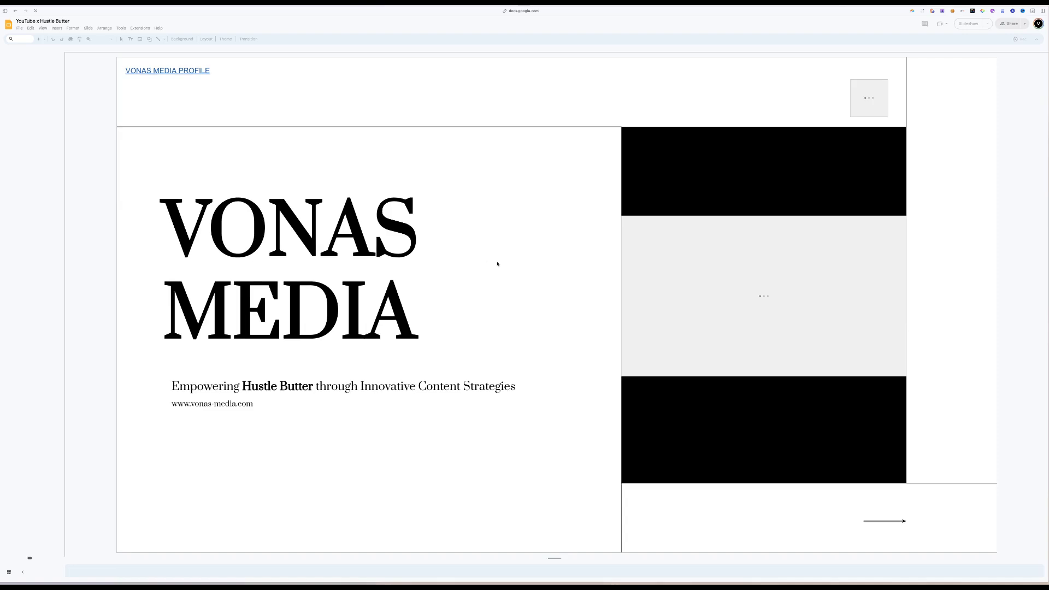
pyautogui.click(14, 95)
pyautogui.click(32, 151)
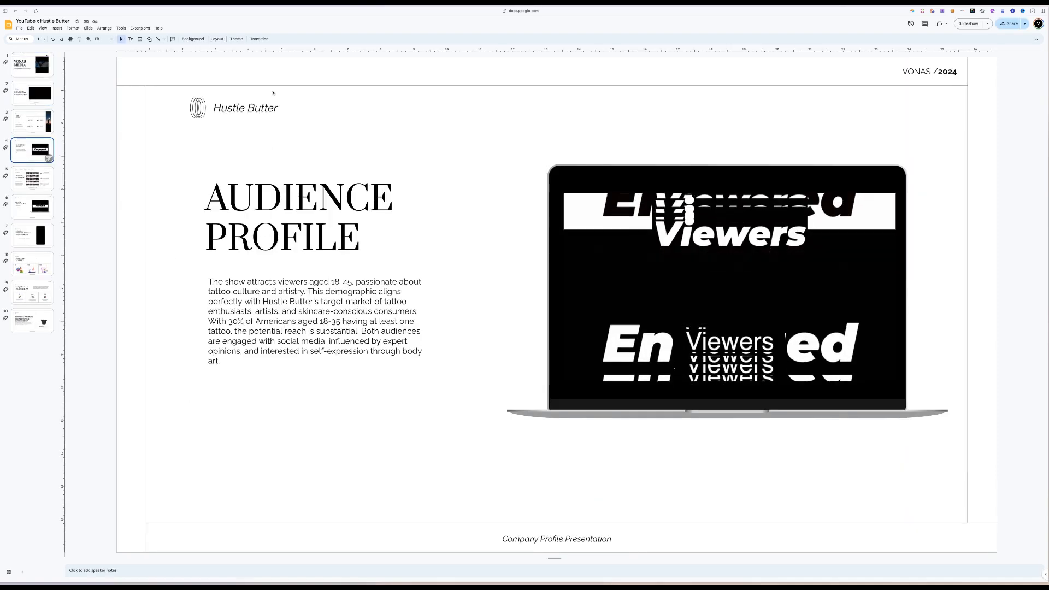
pyautogui.click(31, 265)
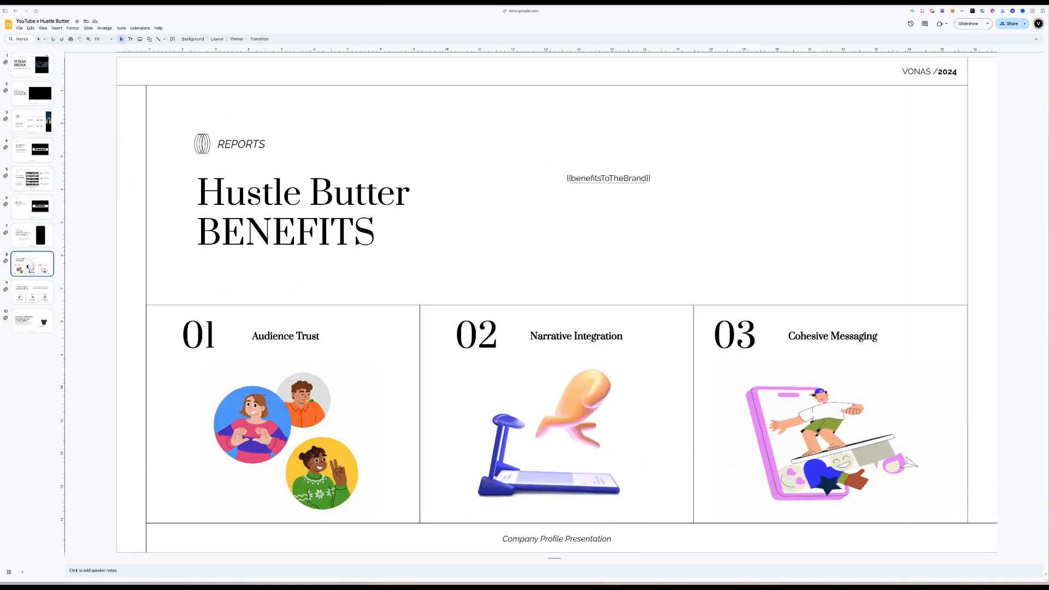
pyautogui.click(32, 295)
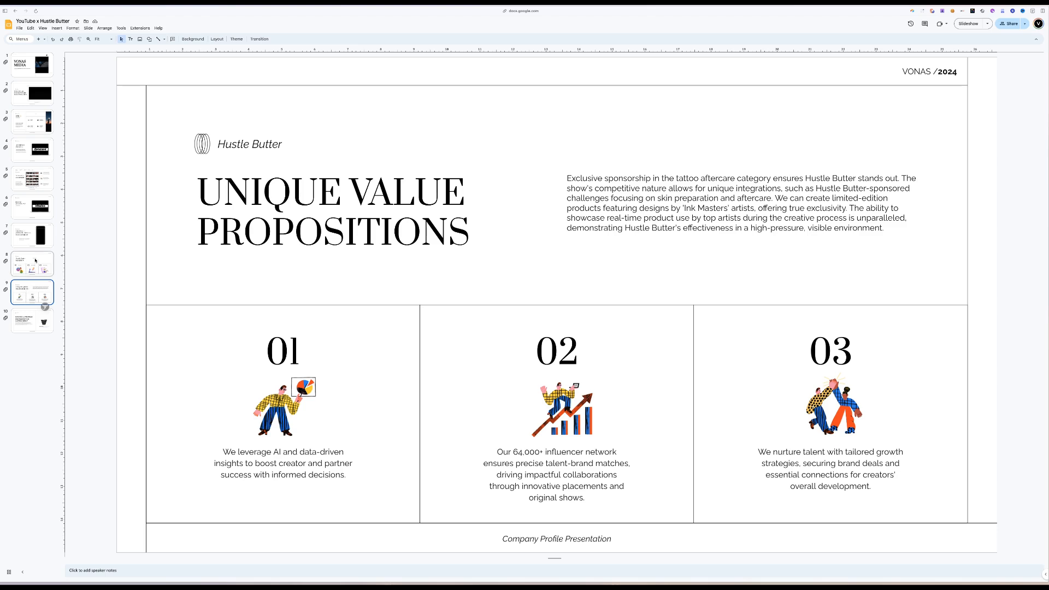
pyautogui.click(31, 235)
pyautogui.click(31, 264)
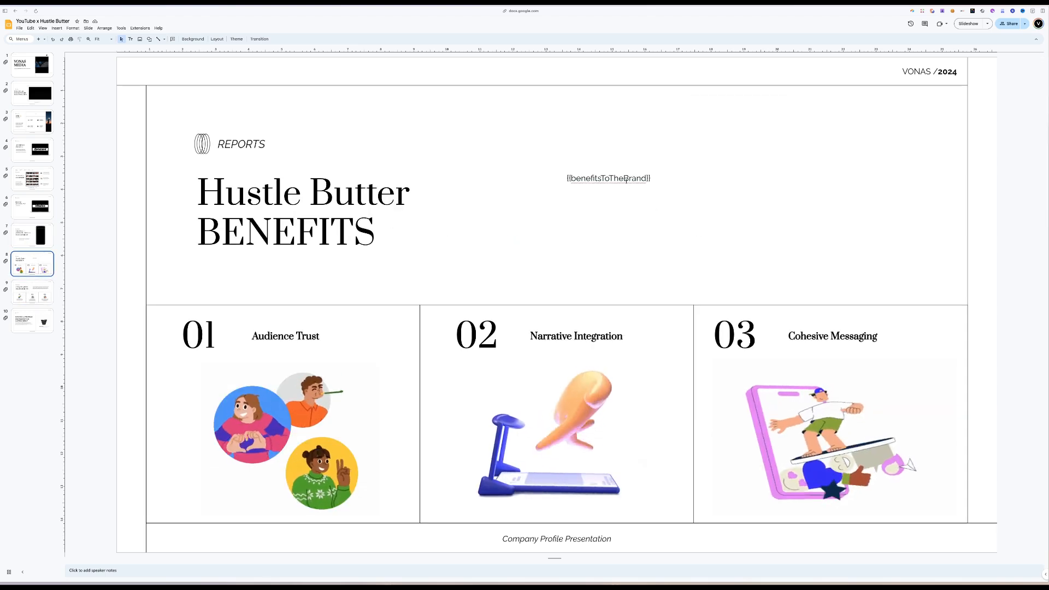
pyautogui.click(36, 302)
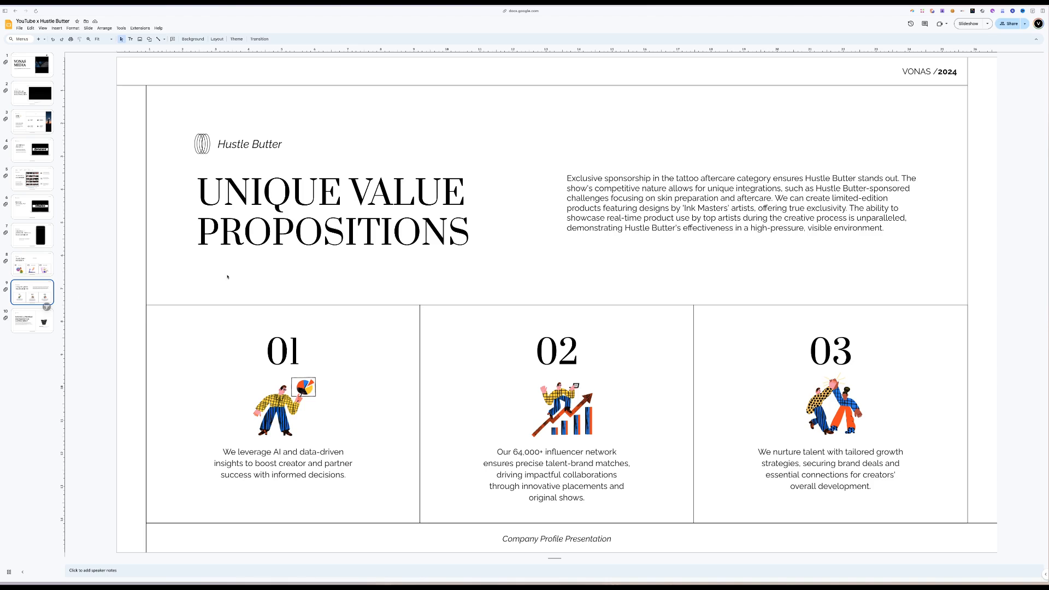
# Examine the filled-in text on the Unique Value Propositions, closing, title and Audience Profile slides.
pyautogui.tripleClick(581, 179)
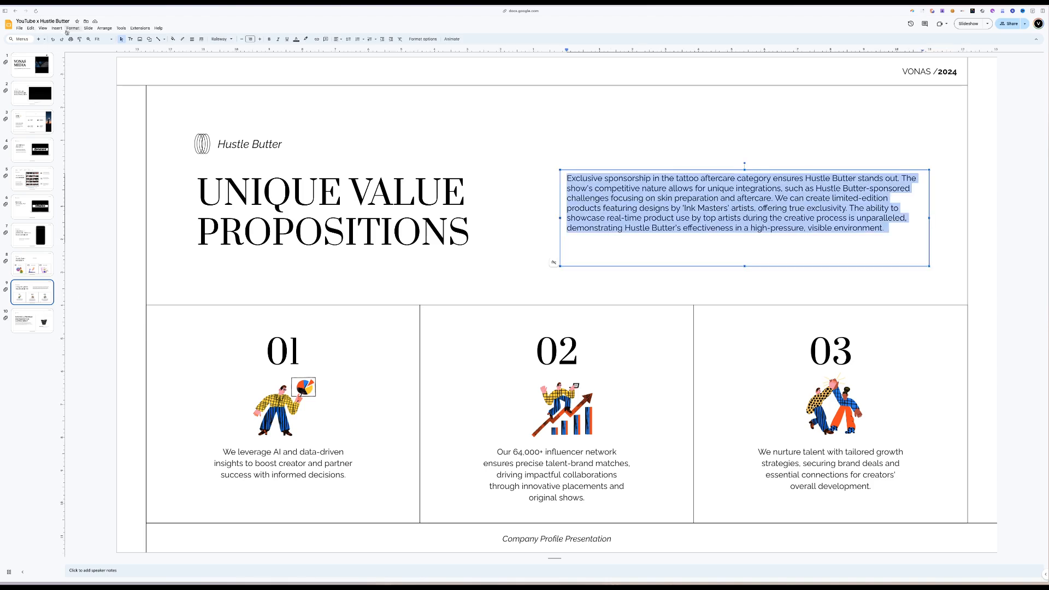
pyautogui.click(22, 309)
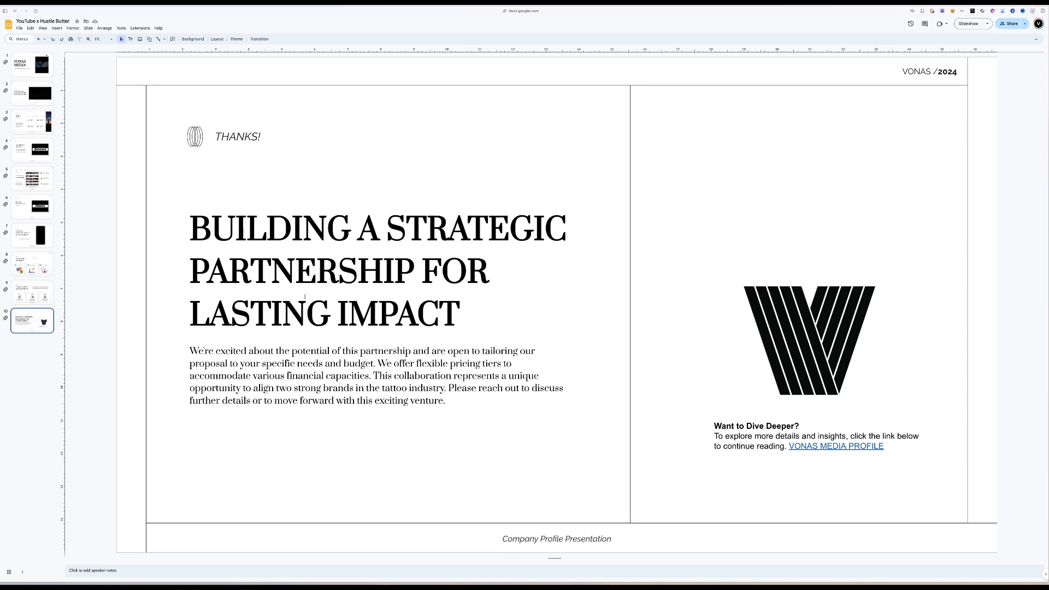
pyautogui.tripleClick(323, 407)
pyautogui.click(377, 389)
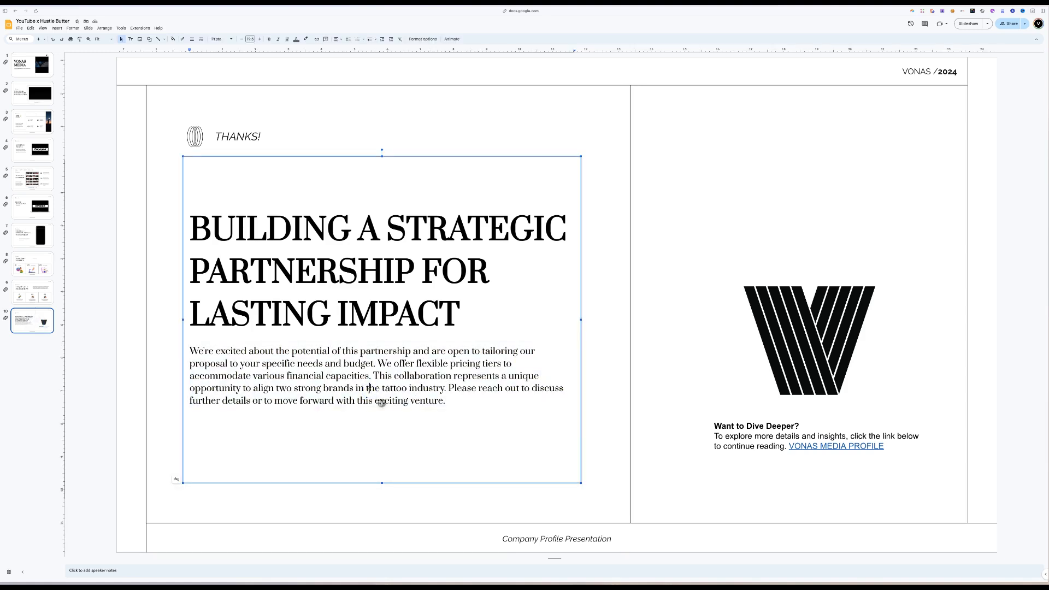
pyautogui.click(28, 96)
pyautogui.press('Up')
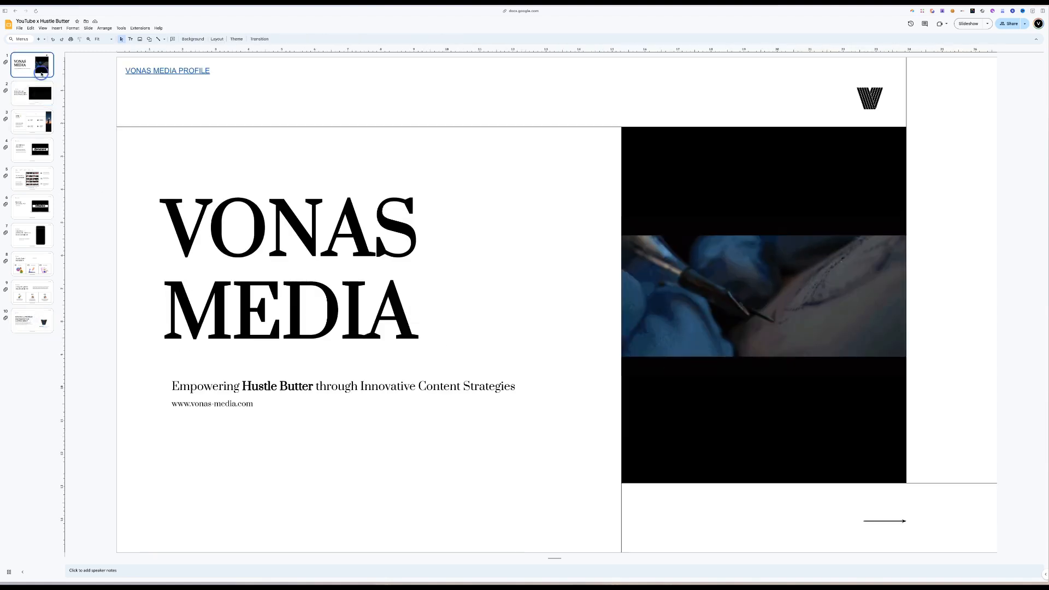
pyautogui.click(28, 153)
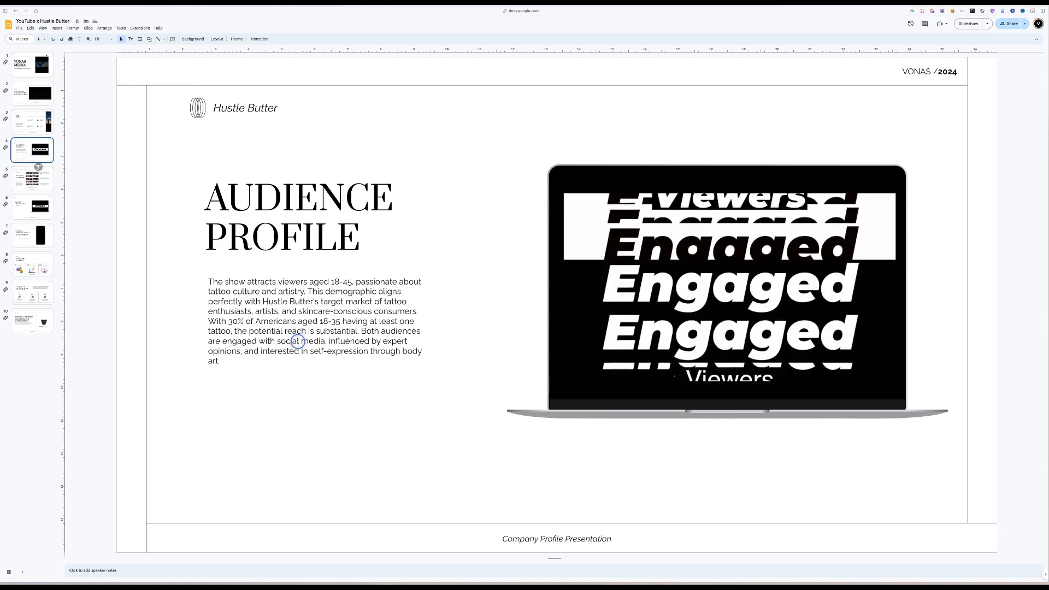
pyautogui.click(295, 305)
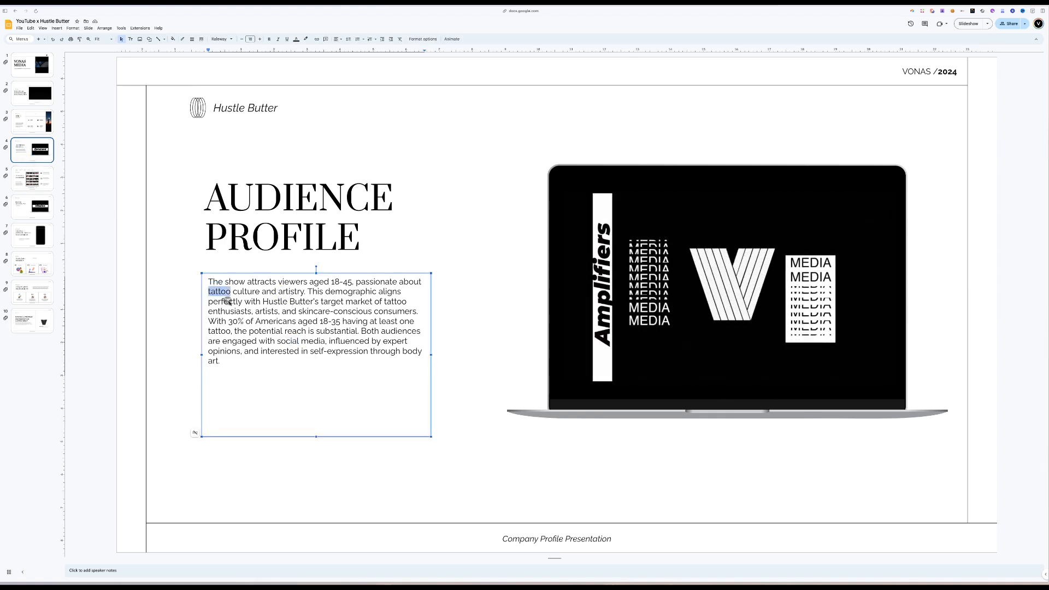
# Review the Strategic Opportunities & Touchpoints slide and the Introduction to the Show text on slide 3.
pyautogui.click(32, 206)
pyautogui.click(32, 234)
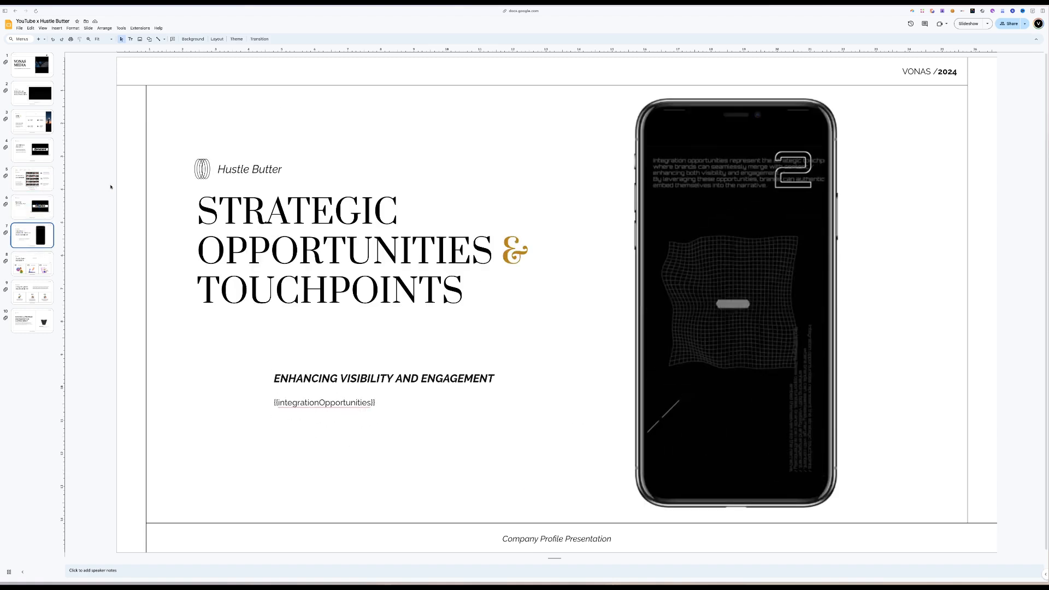
pyautogui.click(32, 119)
pyautogui.doubleClick(256, 373)
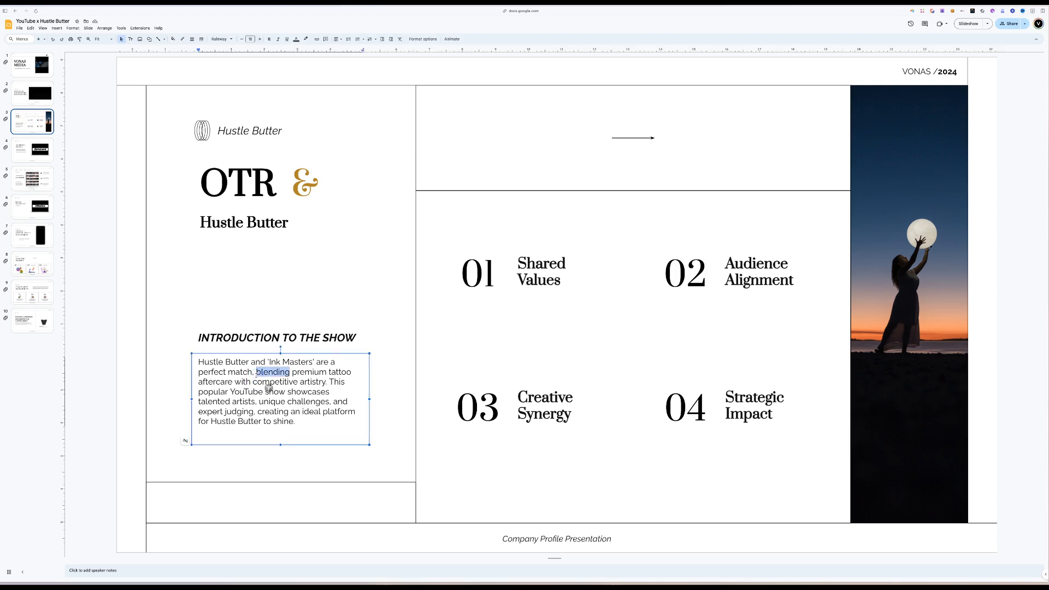
# Replace the OTR text in slide 3's heading with NAME.
pyautogui.tripleClick(224, 221)
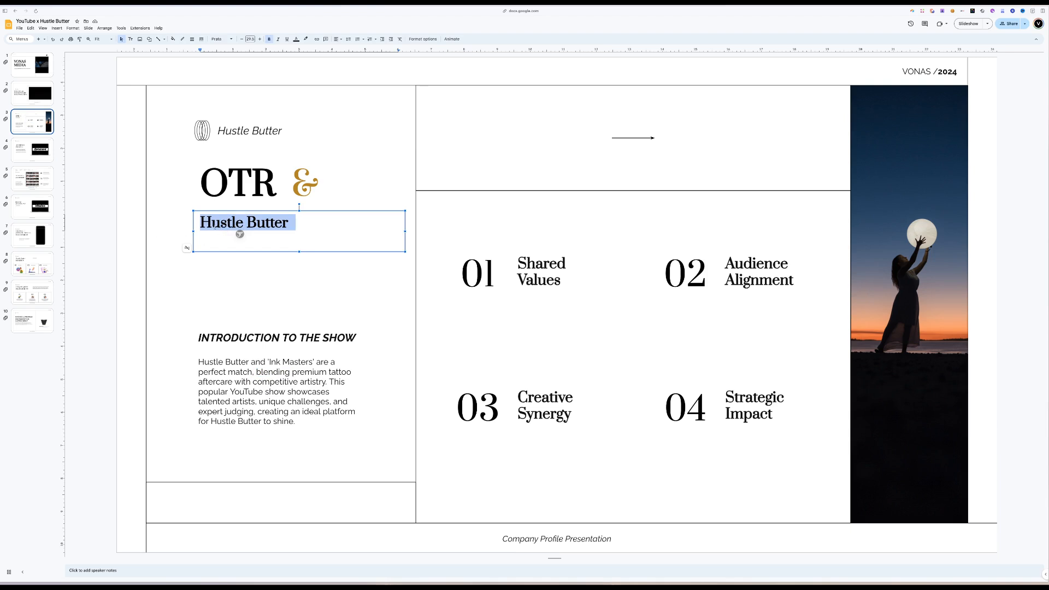
pyautogui.click(239, 234)
pyautogui.doubleClick(238, 189)
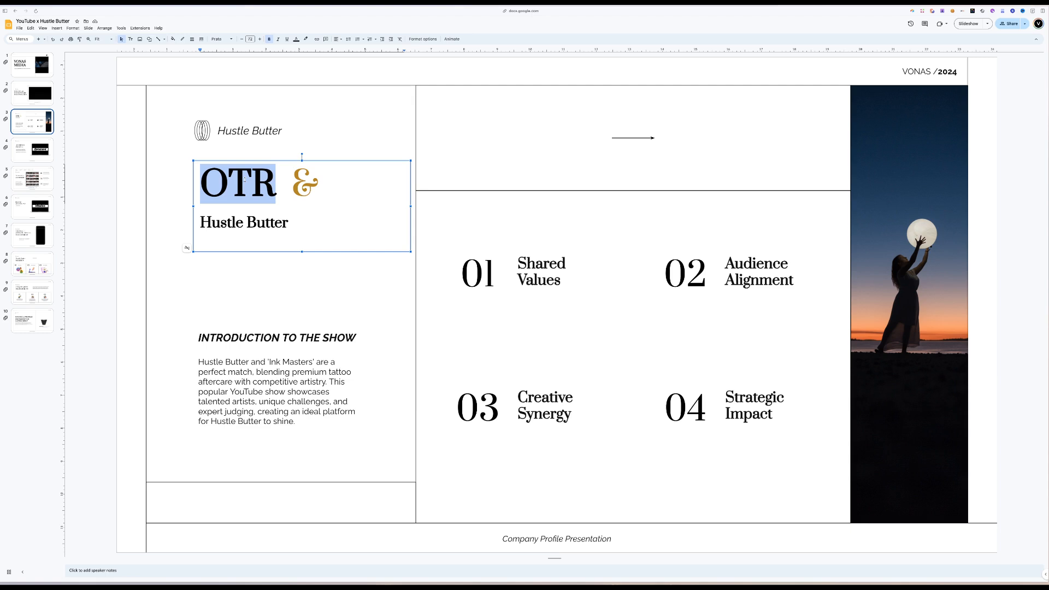
pyautogui.write('NAME')
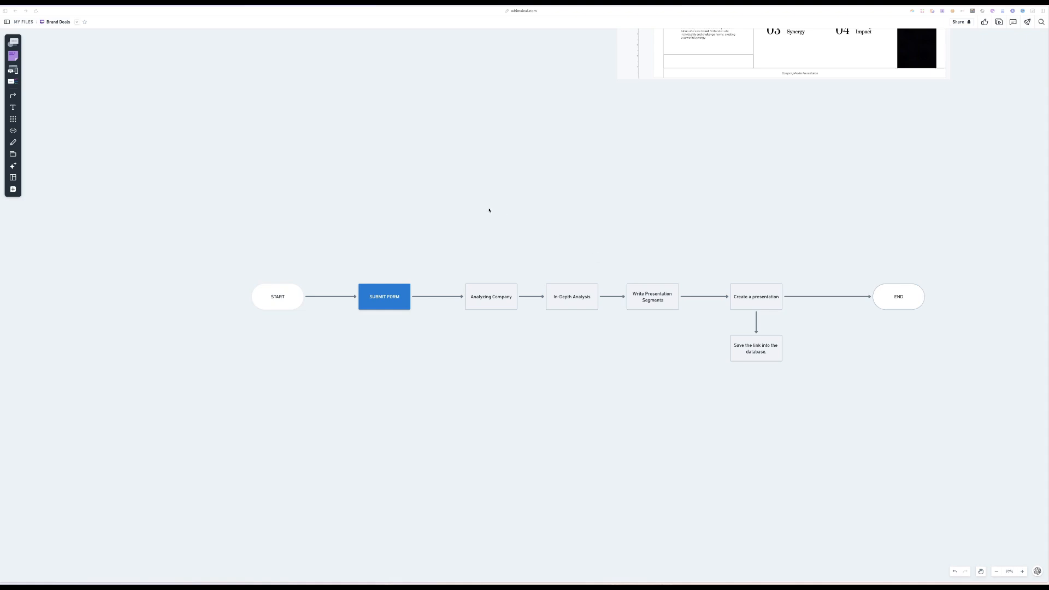
# Switch to the Brand Deals board in Whimsical and examine the automation flowchart, singling out its Submit Form step.
pyautogui.hscroll(1, 486, 213)
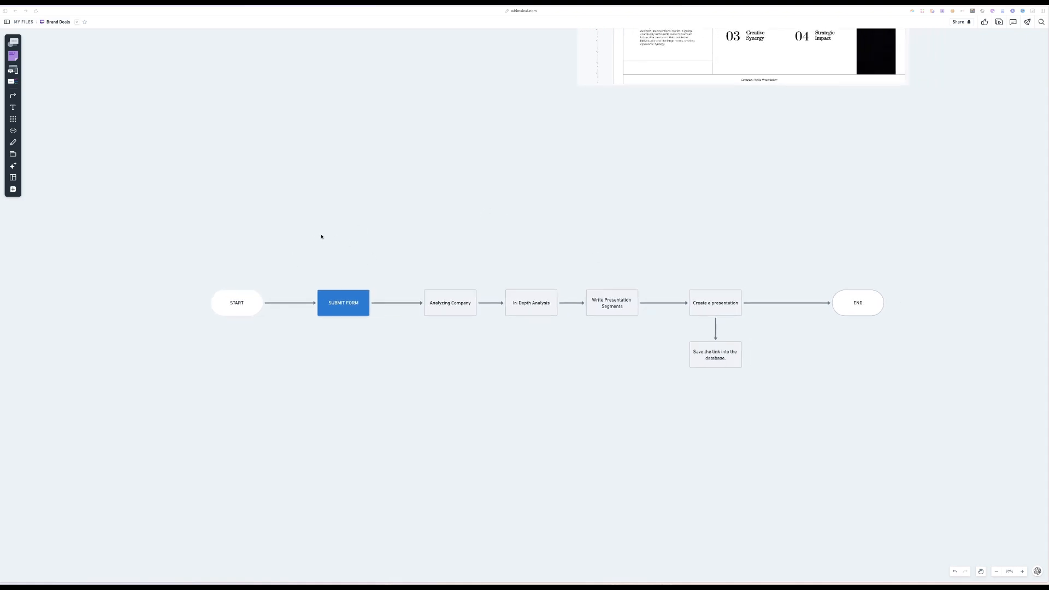
pyautogui.click(242, 258)
pyautogui.scroll(3, 242, 259)
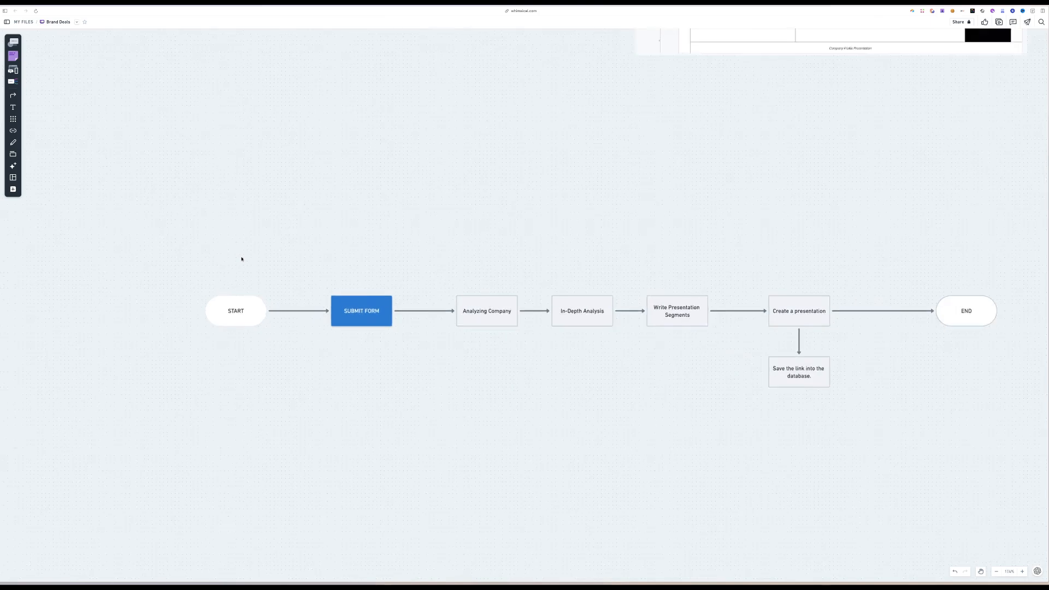
pyautogui.hscroll(3, 241, 259)
pyautogui.hscroll(-1, 241, 259)
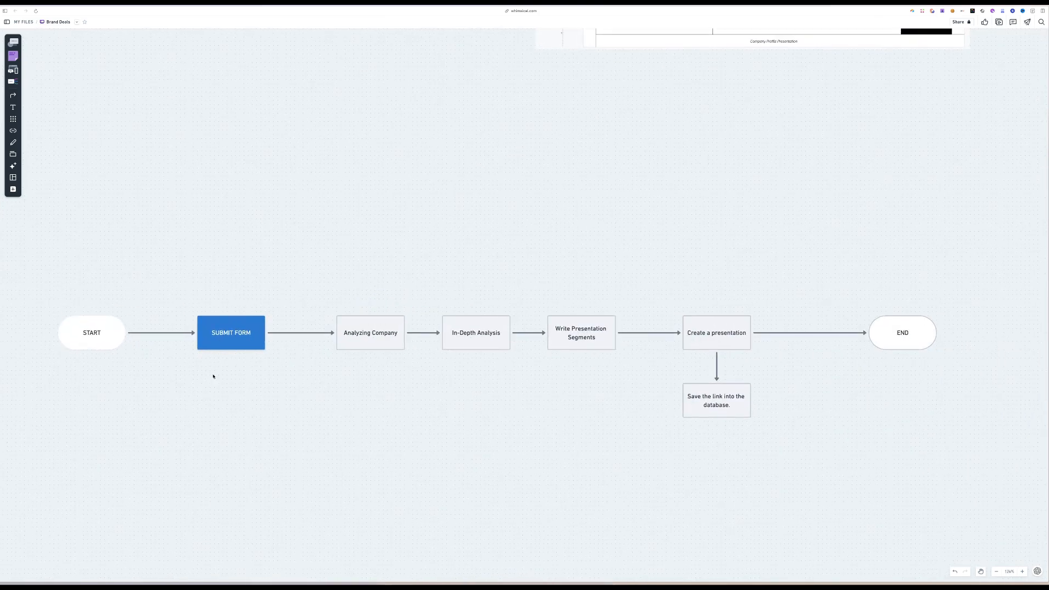
pyautogui.moveTo(222, 352); pyautogui.dragTo(223, 348)
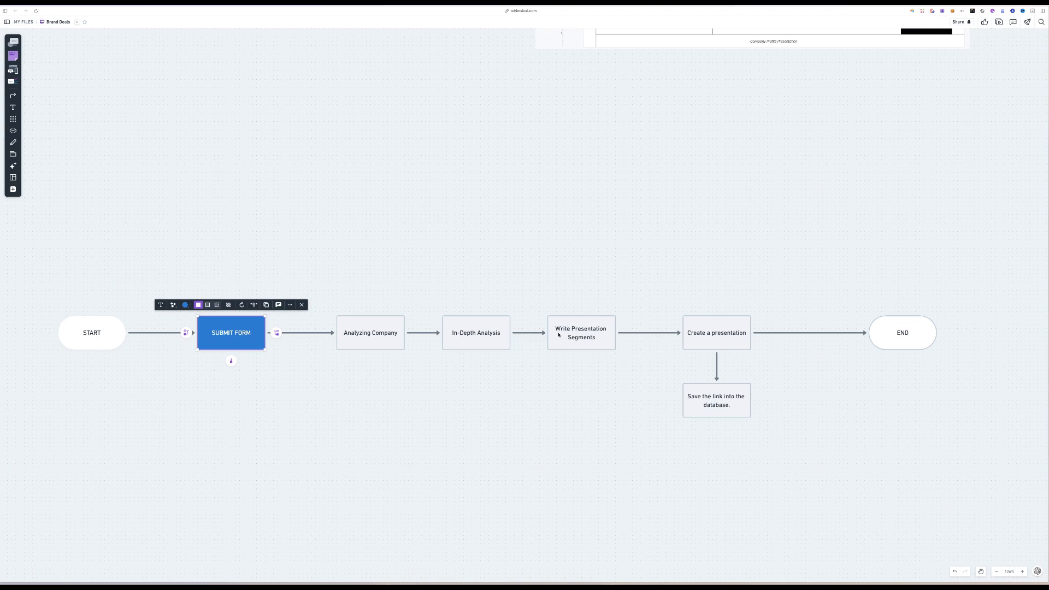
# Highlight the flowchart's Create a presentation and Save the link into the database steps, and inspect the sample slide image above them.
pyautogui.moveTo(756, 273); pyautogui.dragTo(677, 424)
pyautogui.scroll(-3, 677, 209)
pyautogui.scroll(4, 677, 209)
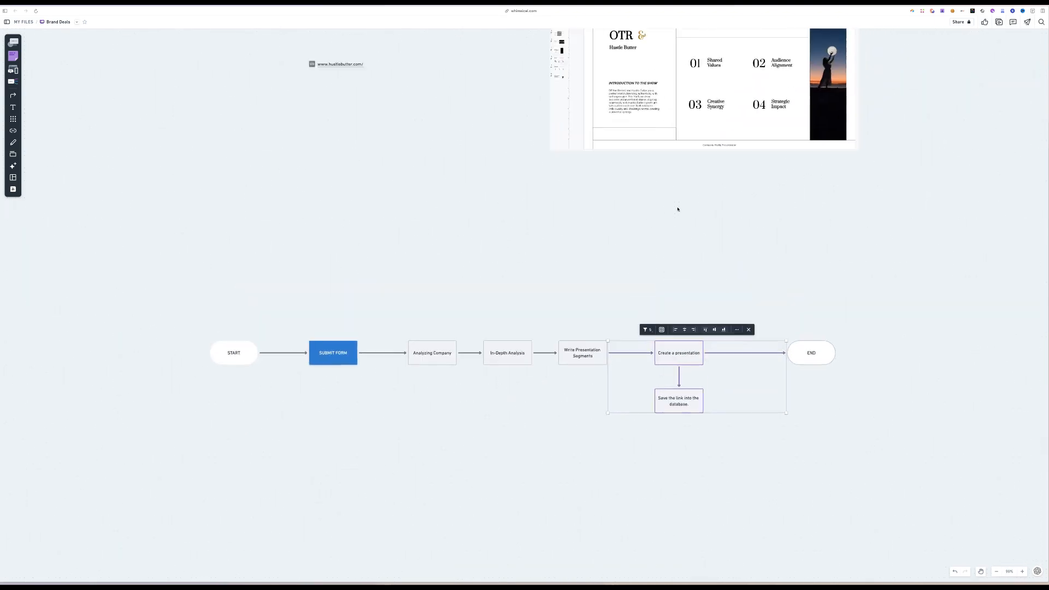
pyautogui.moveTo(668, 161); pyautogui.dragTo(668, 173)
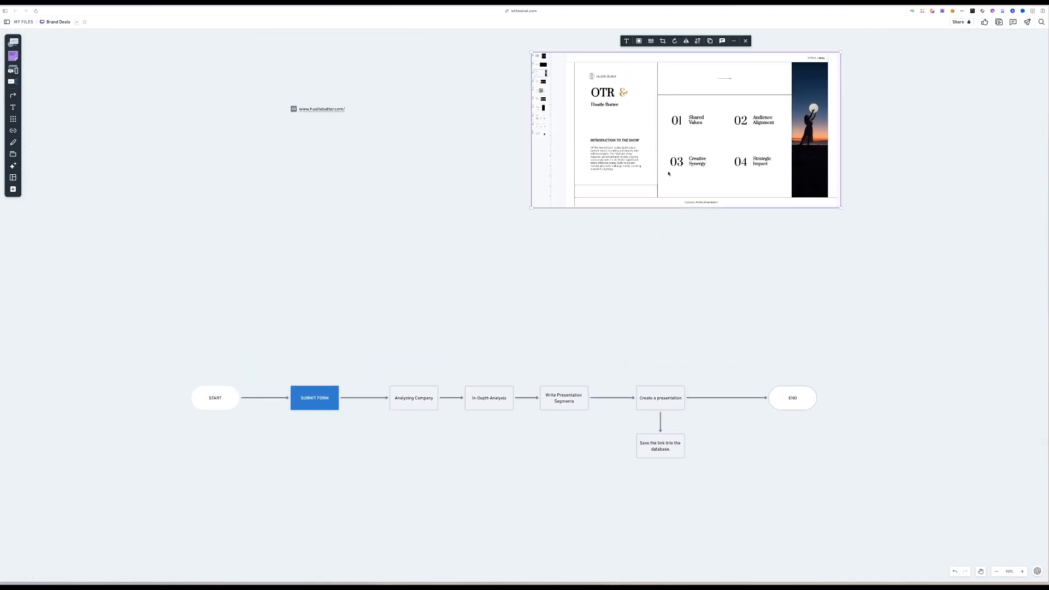